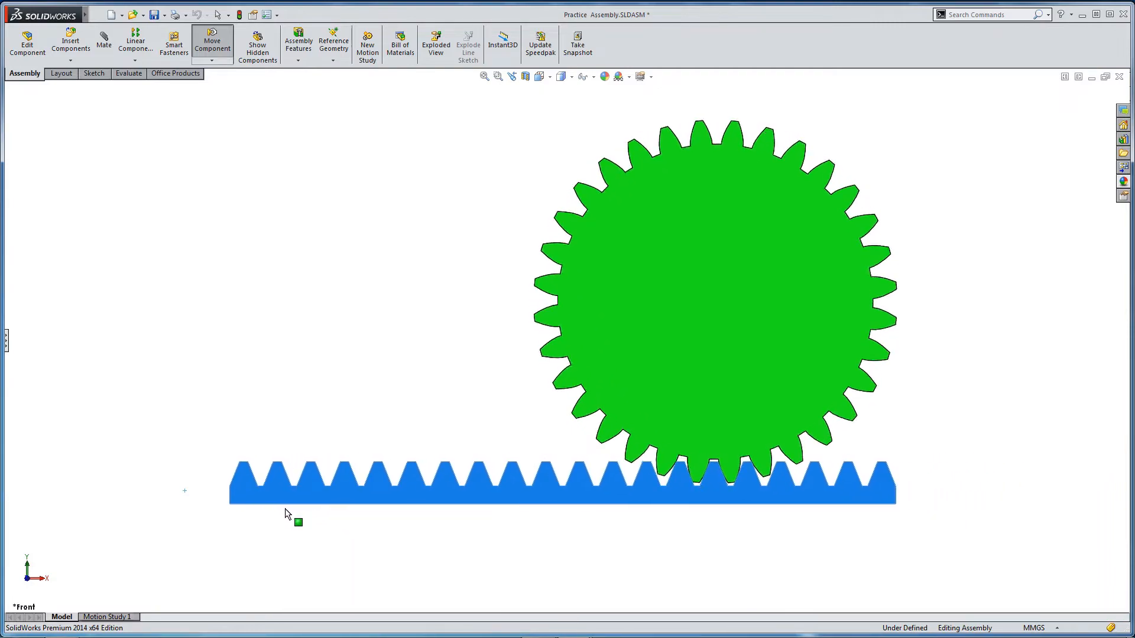
Slide the rack along its length to examine how its teeth mesh with the rotating gear.
{"action": "key", "text": "Escape"}
{"action": "scroll", "coordinate": [718, 485], "scroll_direction": "down", "scroll_amount": 2}
{"action": "scroll", "coordinate": [718, 485], "scroll_direction": "down", "scroll_amount": 6}
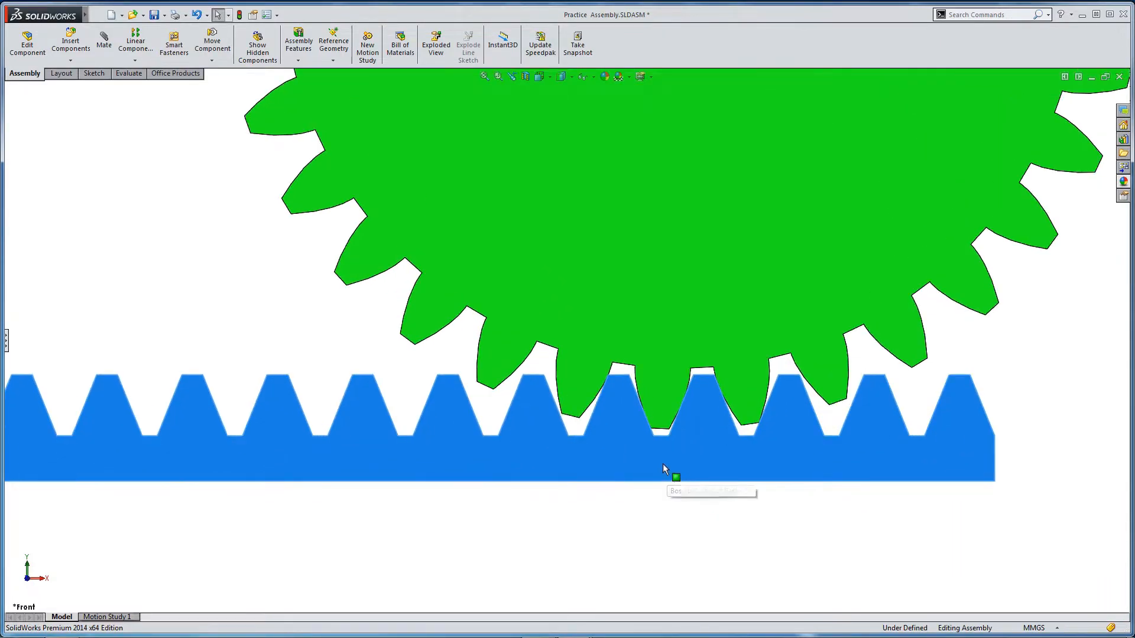
{"action": "left_click", "coordinate": [562, 535]}
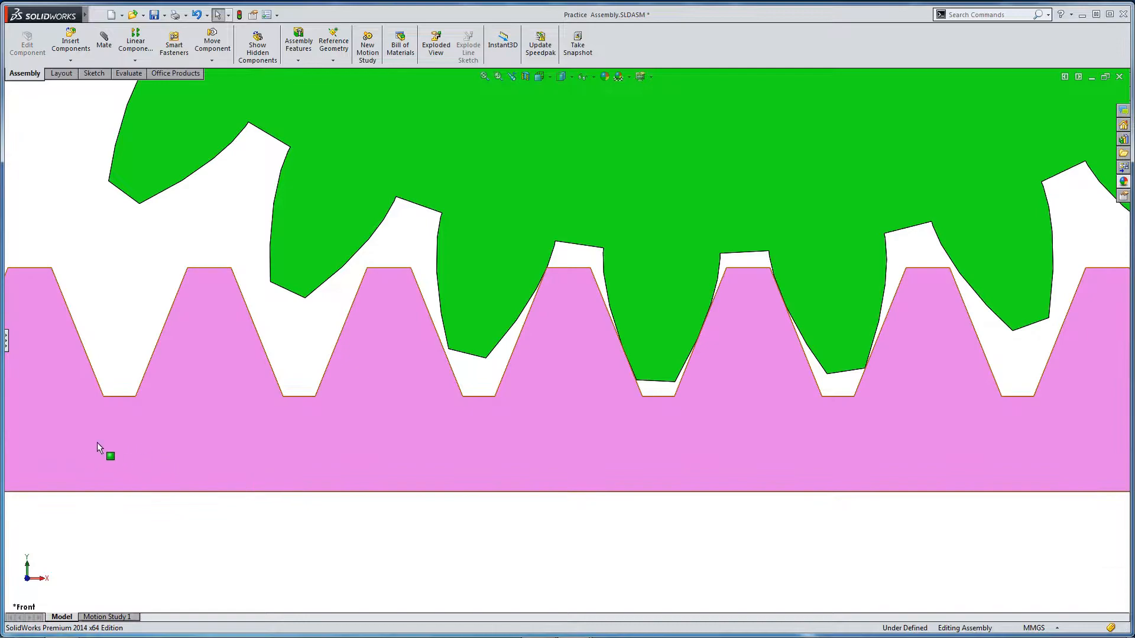
{"action": "left_click_drag", "start_coordinate": [64, 444], "coordinate": [127, 467]}
{"action": "key", "text": "Escape"}
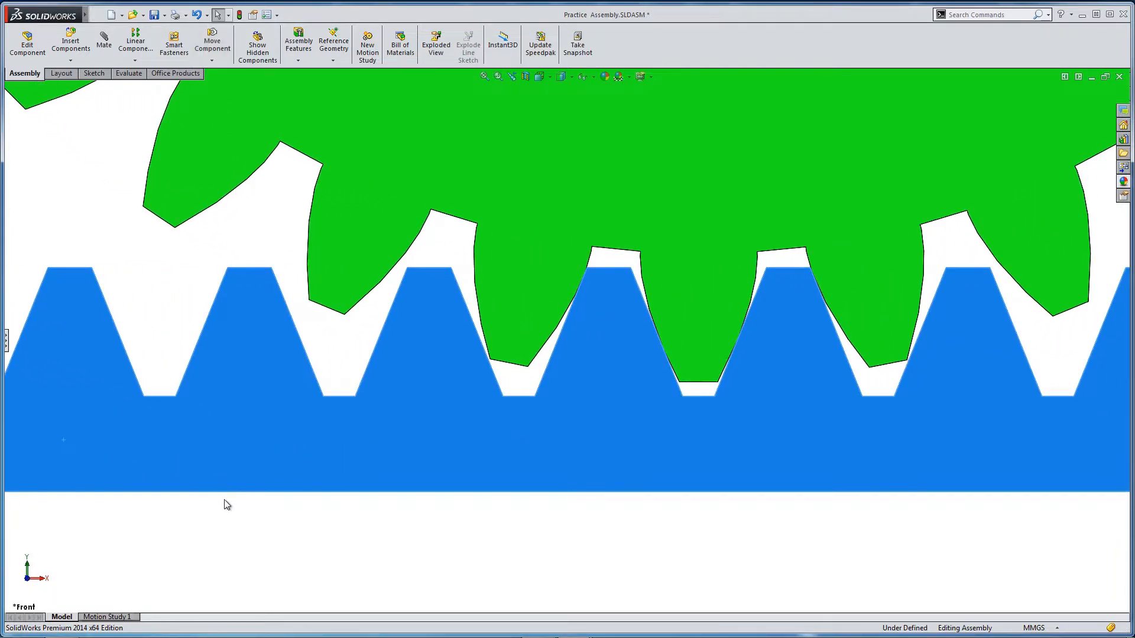
Examine the whole rack-and-gear assembly from an angled view while moving the rack back and forth.
{"action": "scroll", "coordinate": [314, 474], "scroll_direction": "up", "scroll_amount": 11}
{"action": "scroll", "coordinate": [590, 376], "scroll_direction": "down", "scroll_amount": 2}
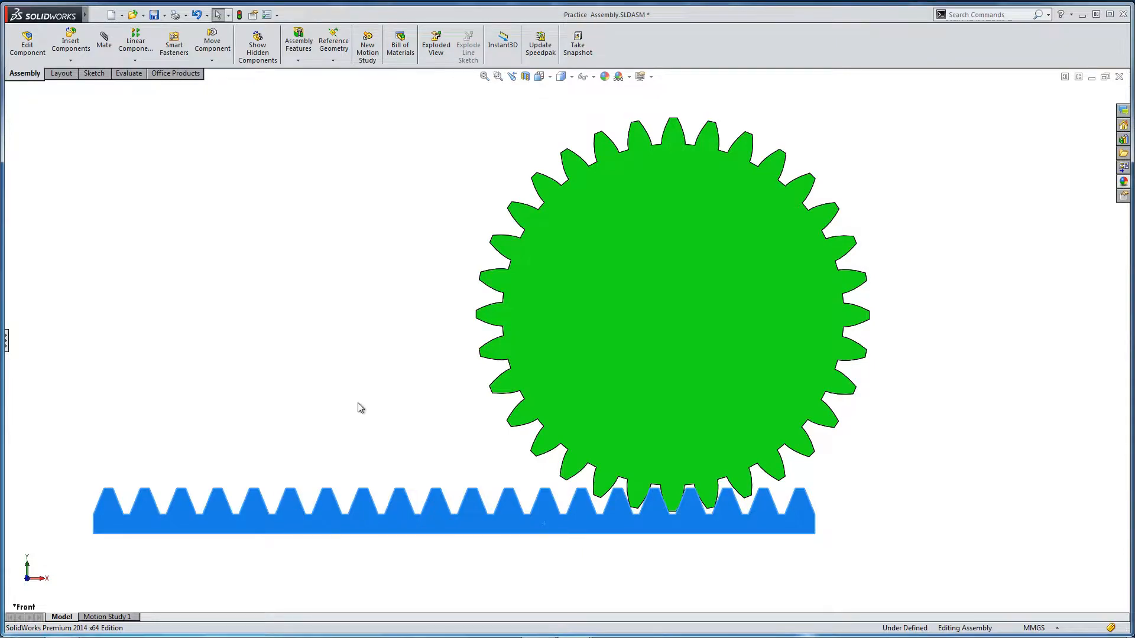
{"action": "middle_click_drag", "start_coordinate": [357, 404], "coordinate": [302, 477]}
{"action": "middle_click_drag", "start_coordinate": [293, 433], "coordinate": [317, 468]}
{"action": "scroll", "coordinate": [392, 489], "scroll_direction": "up", "scroll_amount": 2}
{"action": "left_click_drag", "start_coordinate": [462, 445], "coordinate": [491, 447]}
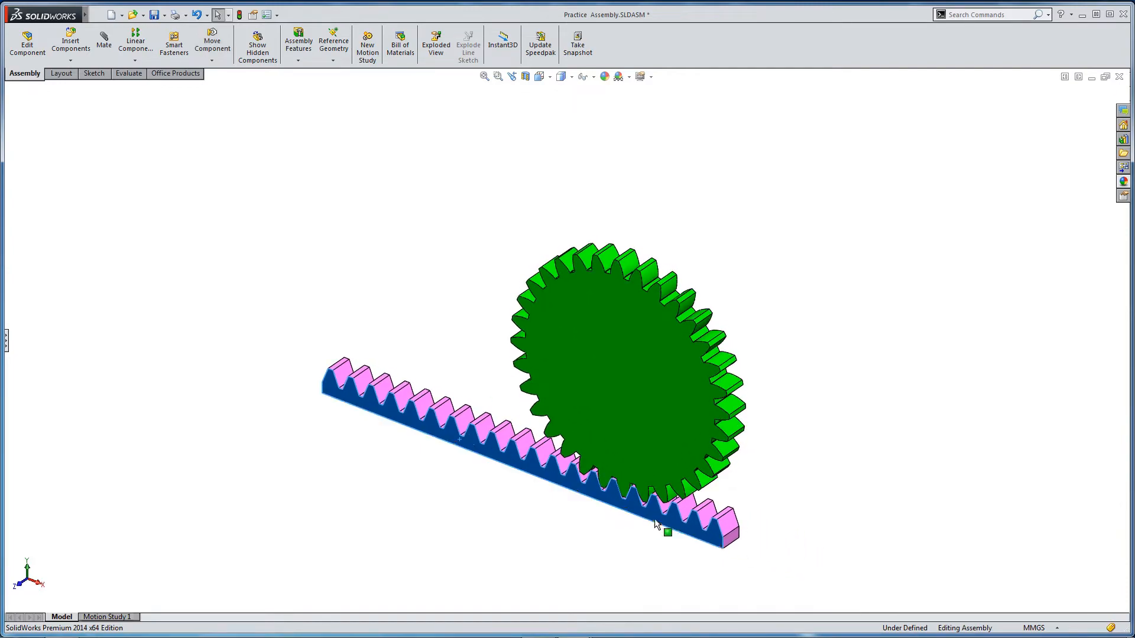
{"action": "scroll", "coordinate": [652, 483], "scroll_direction": "down", "scroll_amount": 4}
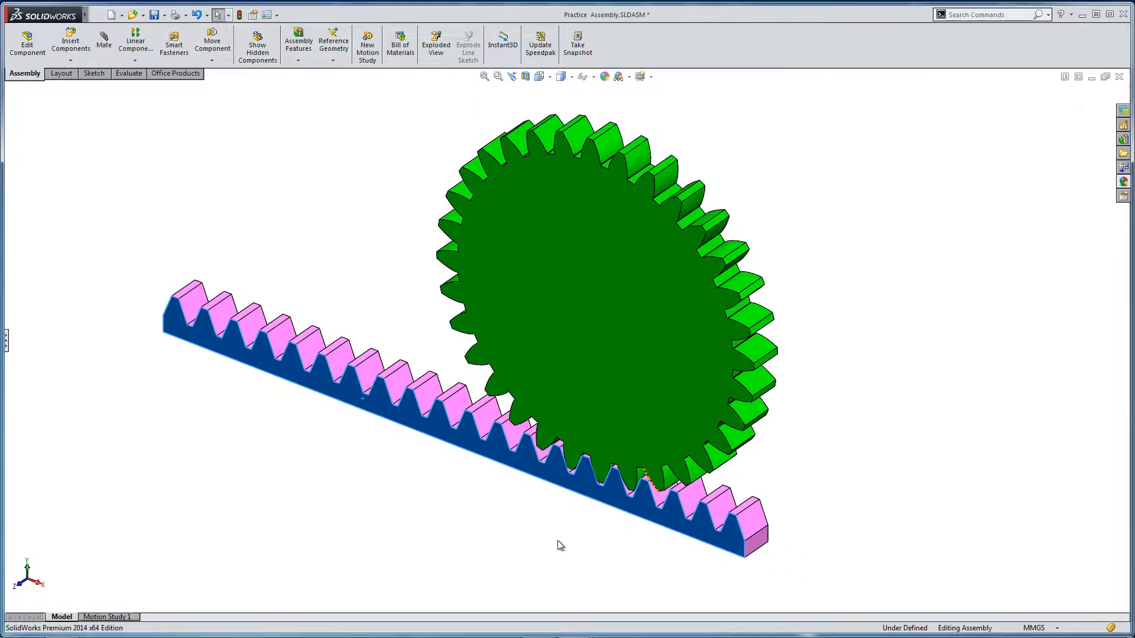
Create a new part document and show the file properties under Equations in its design tree.
{"action": "left_click", "coordinate": [113, 15]}
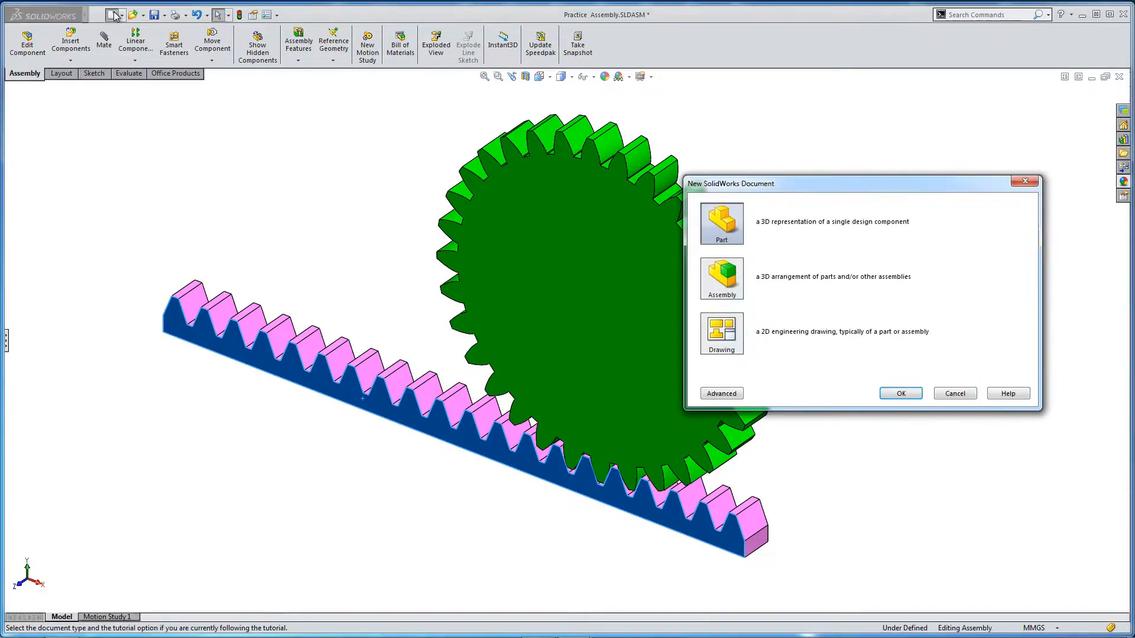
{"action": "double_click", "coordinate": [735, 223]}
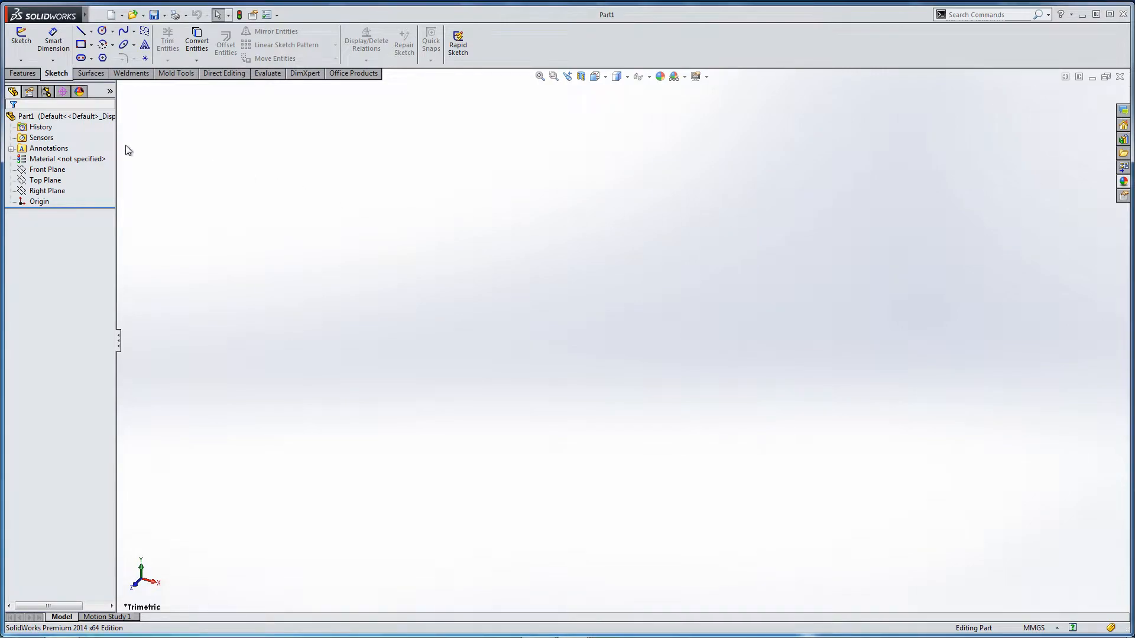
{"action": "right_click", "coordinate": [35, 117]}
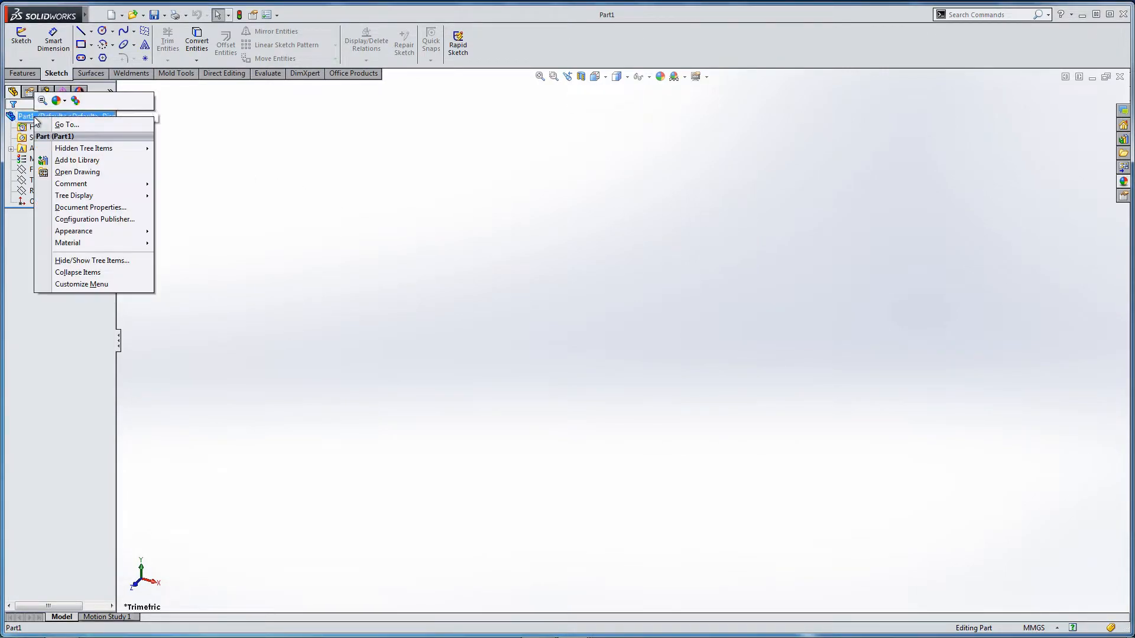
{"action": "mouse_move", "coordinate": [70, 151]}
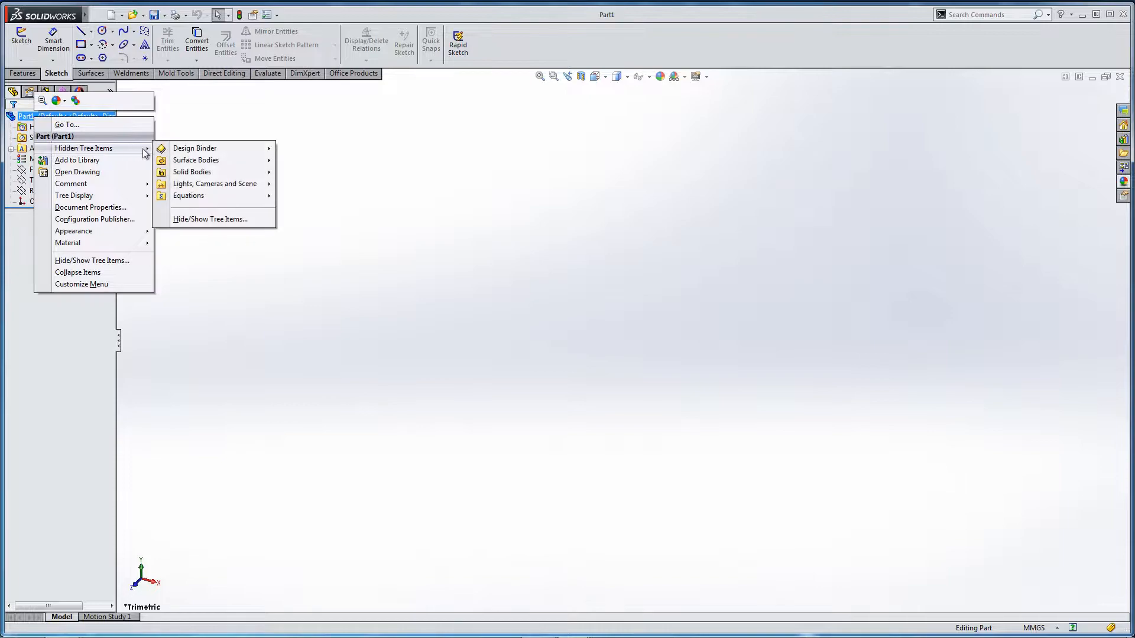
{"action": "mouse_move", "coordinate": [201, 199]}
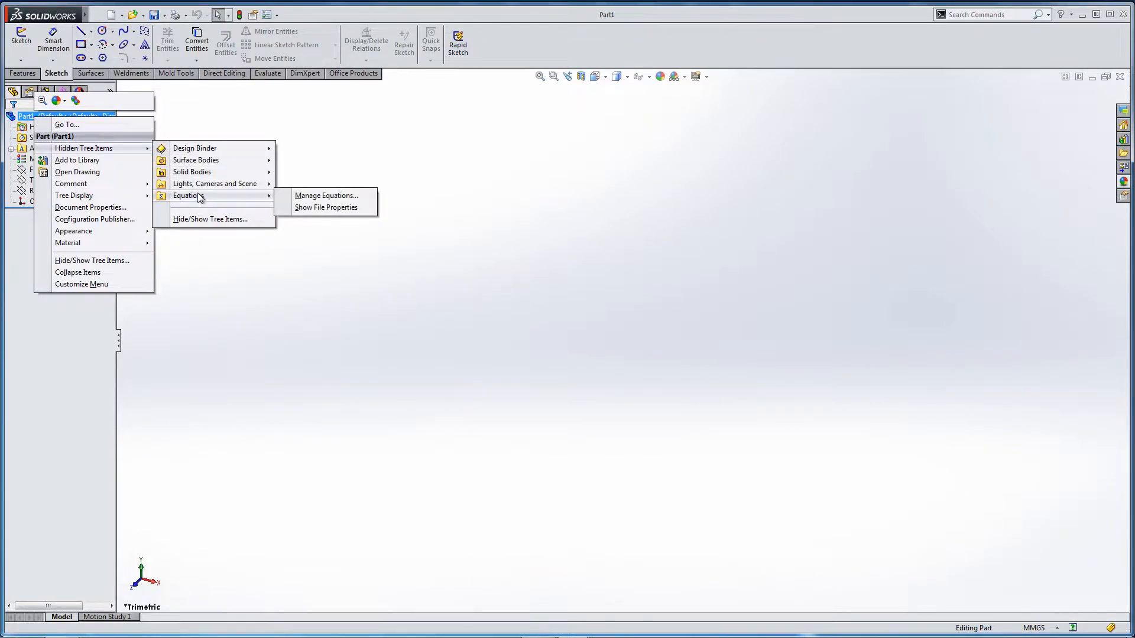
{"action": "left_click", "coordinate": [317, 207]}
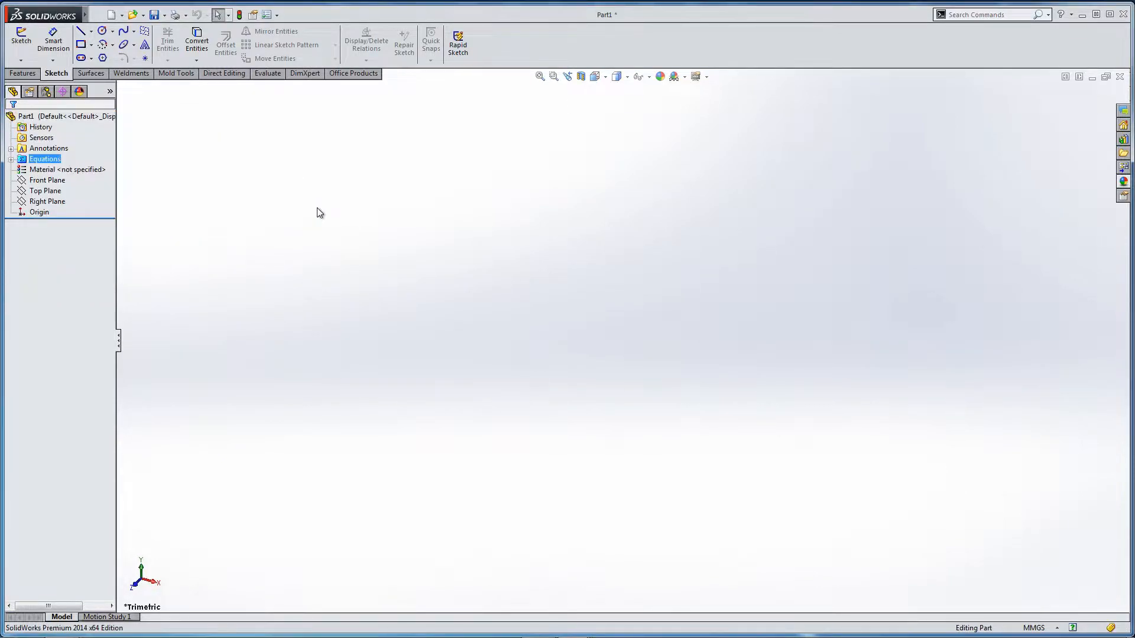
Open the part's equation manager and add a global variable named Module with the value 3.
{"action": "right_click", "coordinate": [53, 161]}
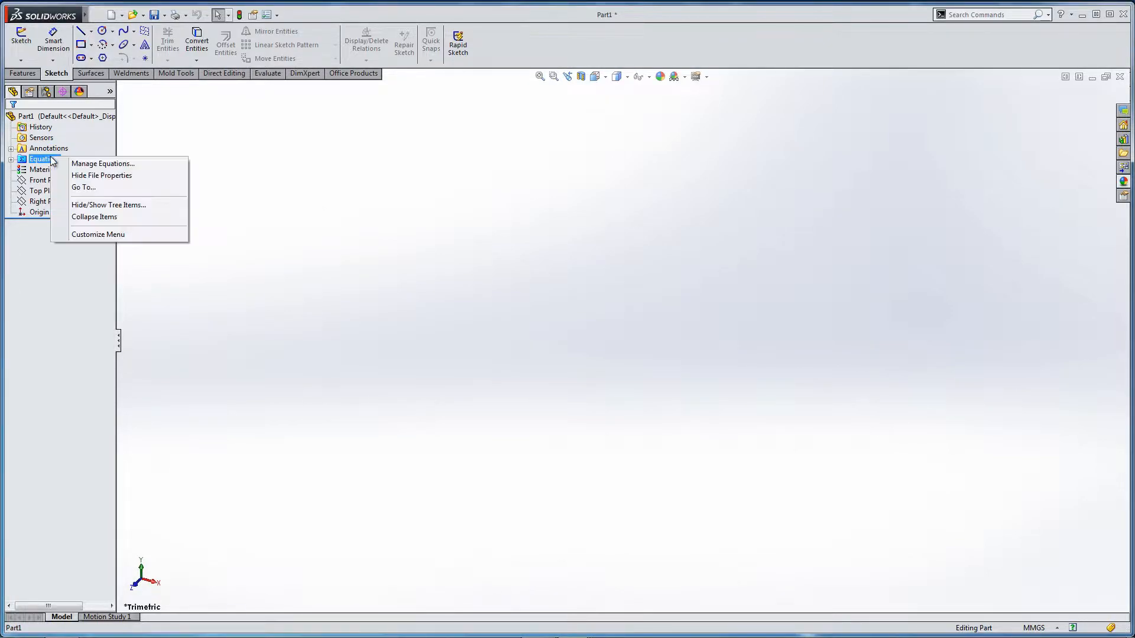
{"action": "left_click", "coordinate": [73, 164]}
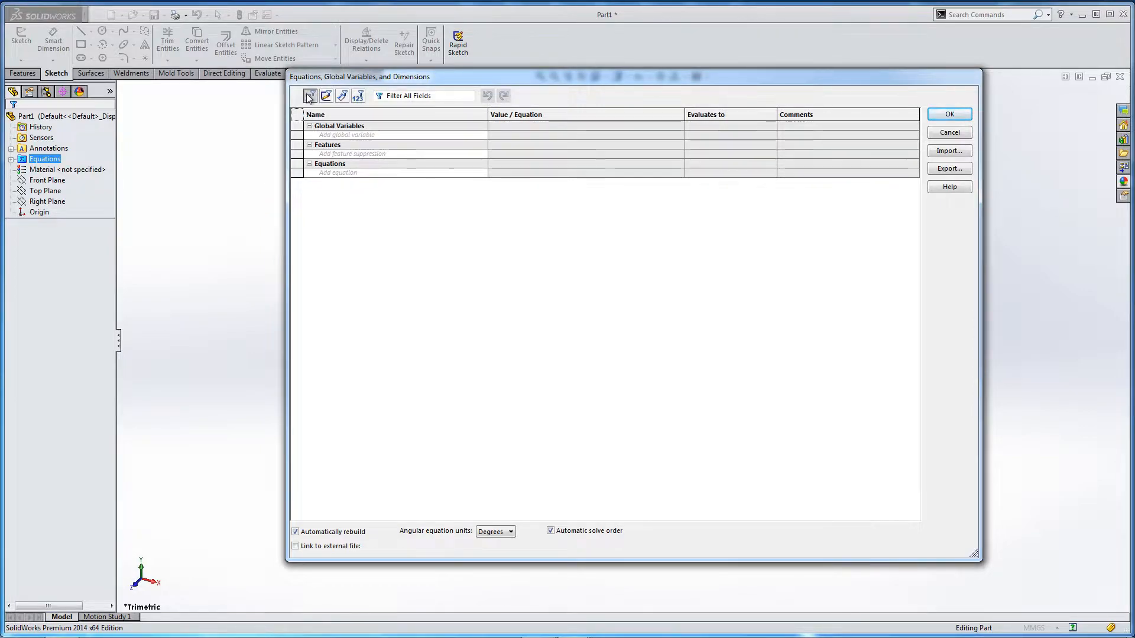
{"action": "left_click", "coordinate": [332, 135]}
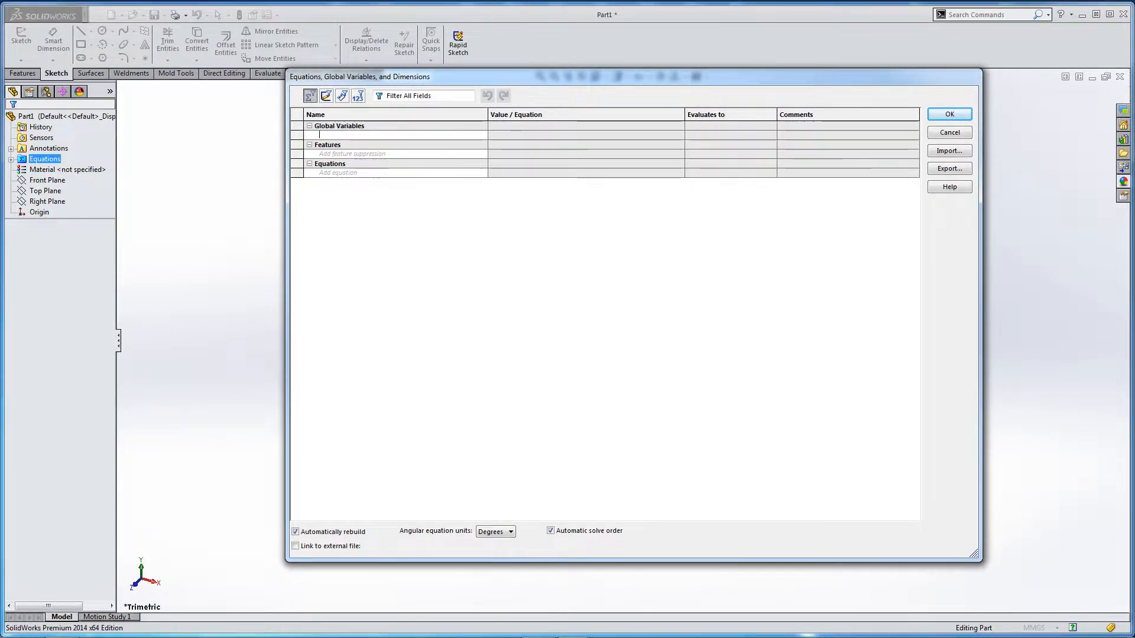
{"action": "type", "text": "Module"}
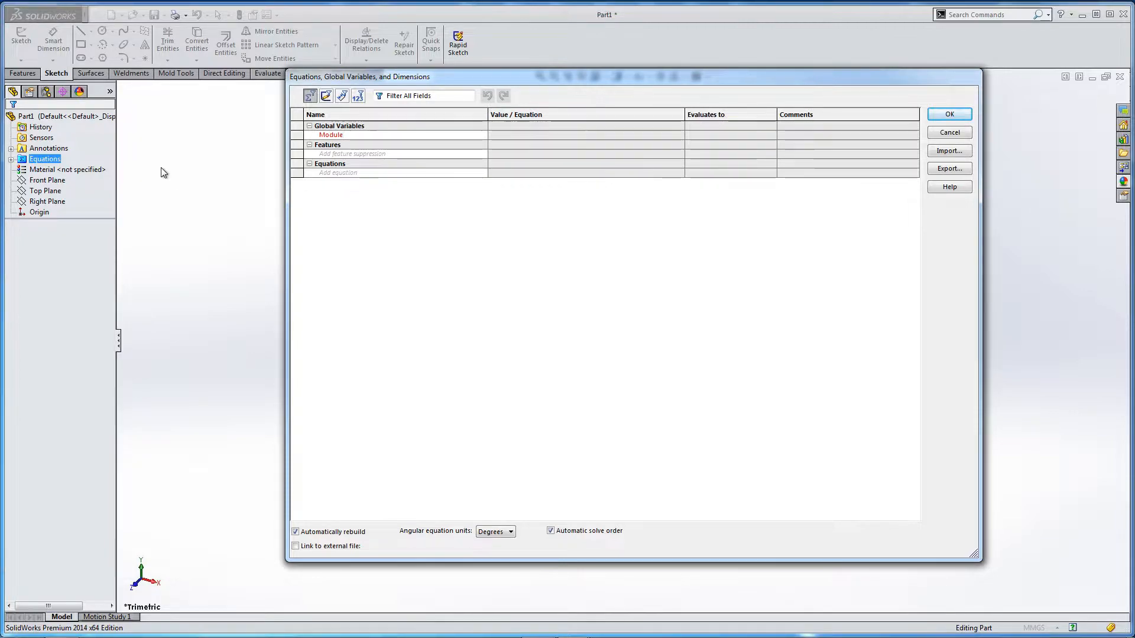
{"action": "key", "text": "Tab"}
{"action": "type", "text": "3"}
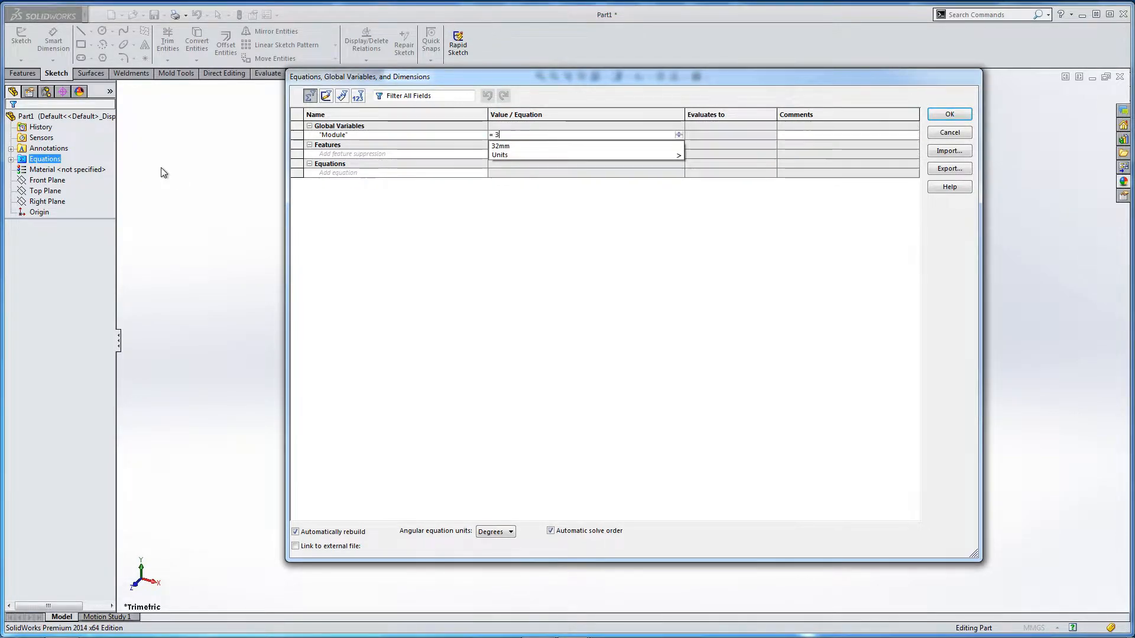
{"action": "key", "text": "Return"}
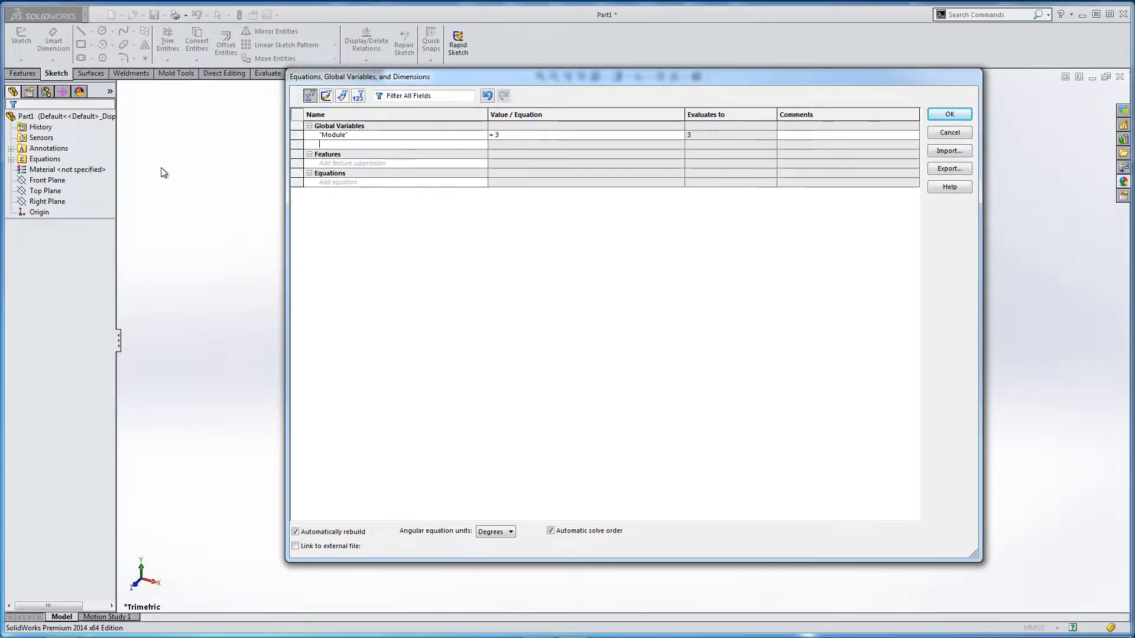
Add a global variable named "No. of Teeth" with the value 32.
{"action": "type", "text": "No."}
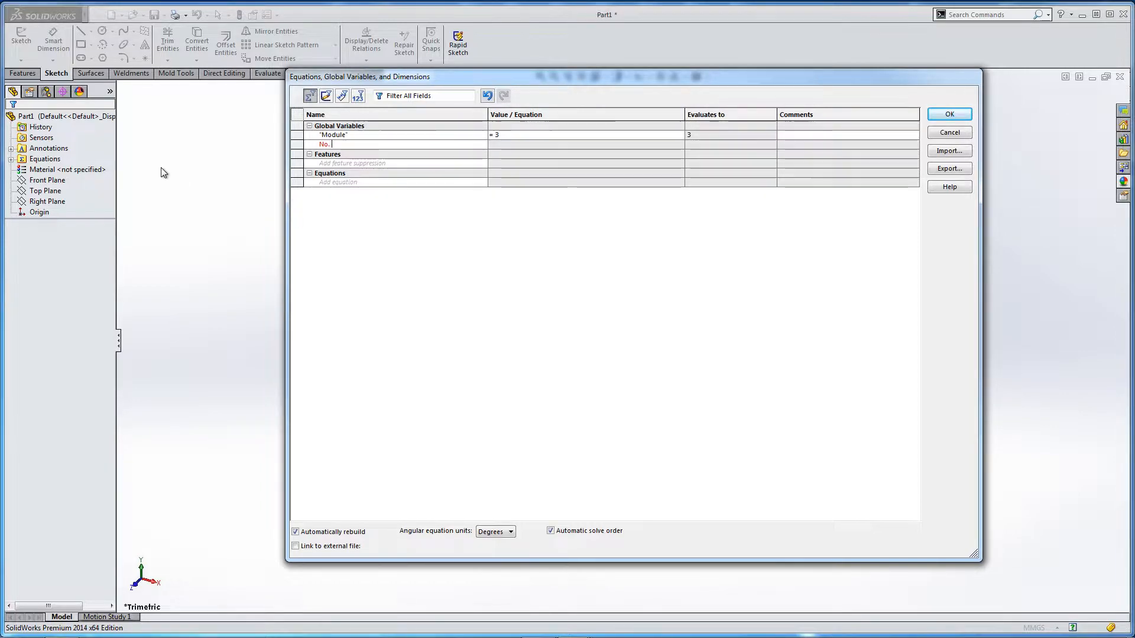
{"action": "type", "text": " of Teeth"}
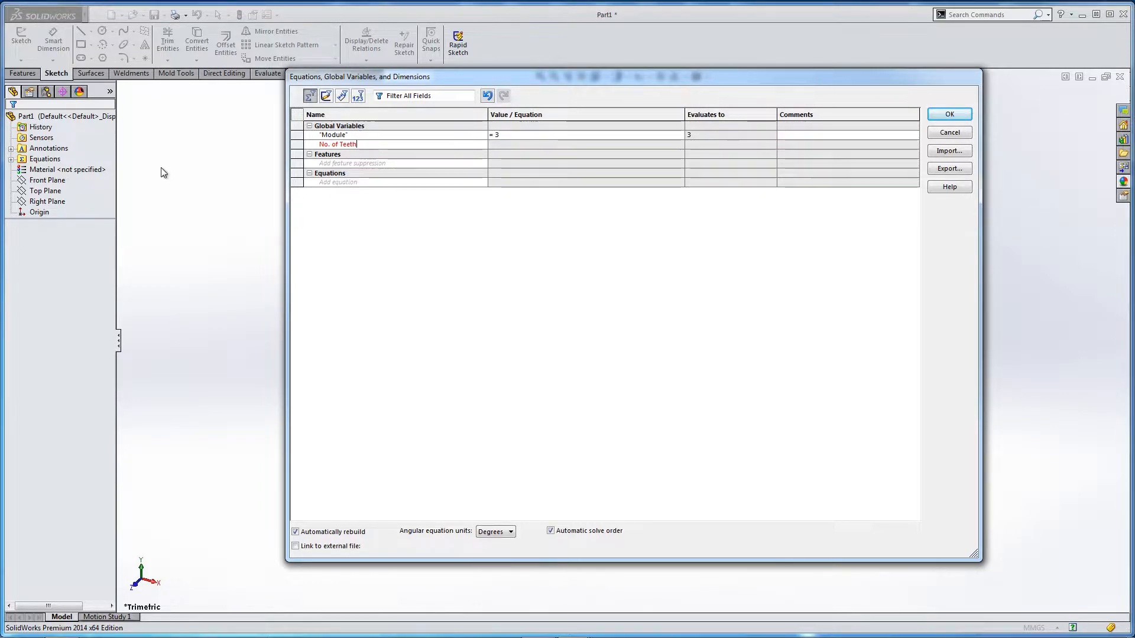
{"action": "key", "text": "Tab"}
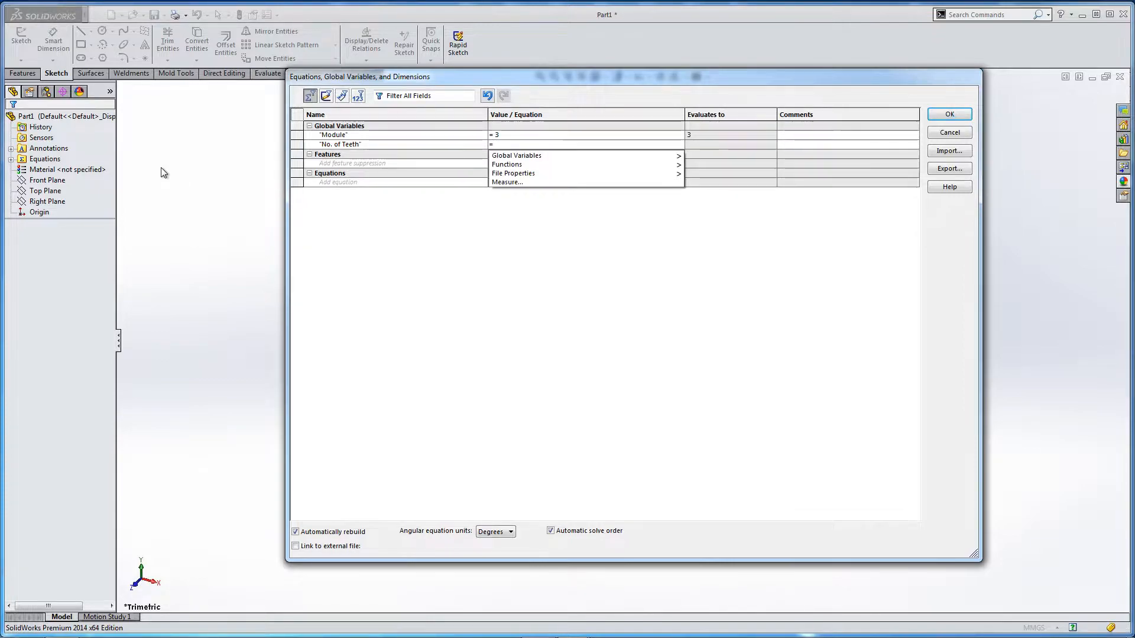
{"action": "type", "text": "32"}
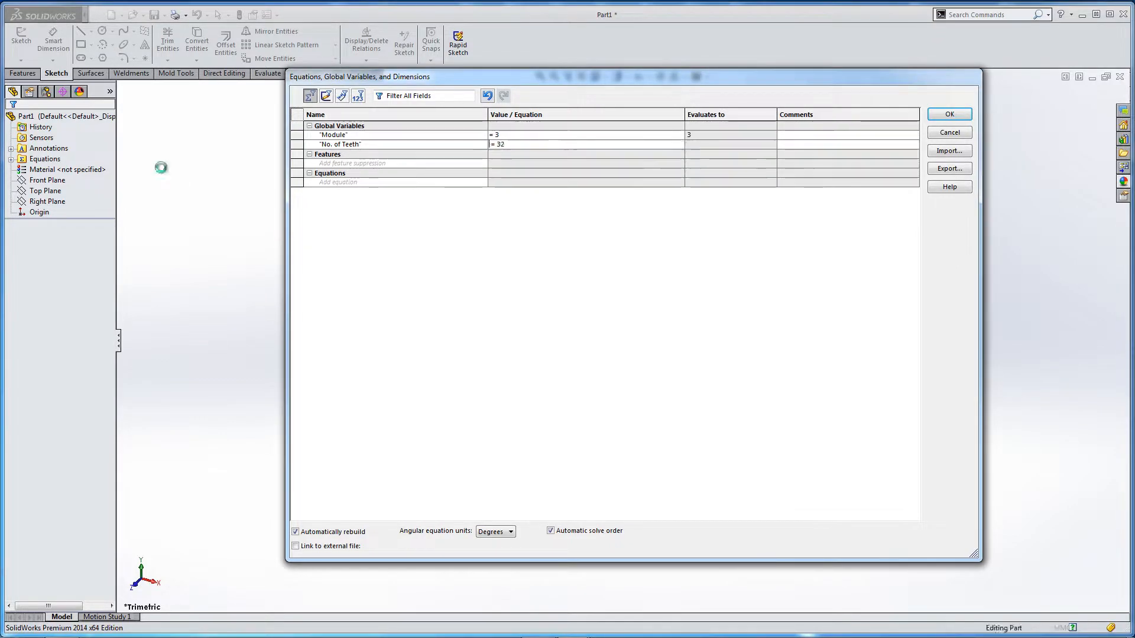
{"action": "key", "text": "Return"}
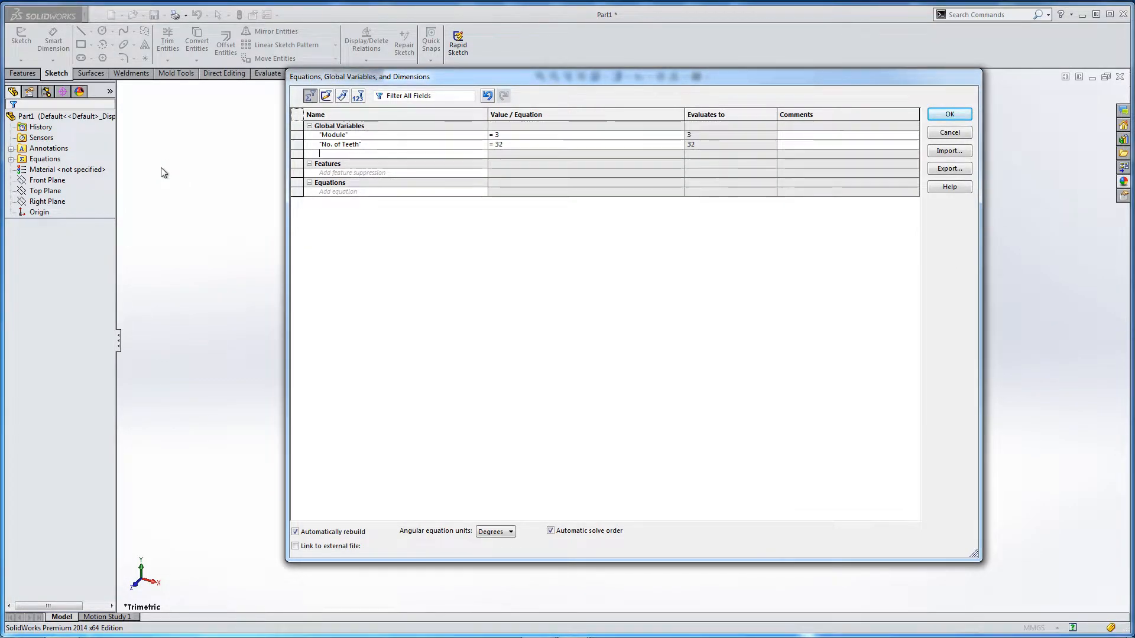
Add a global variable named "Pressure Angle" with the value 22 and the unit deg.
{"action": "type", "text": "Pressure Angle"}
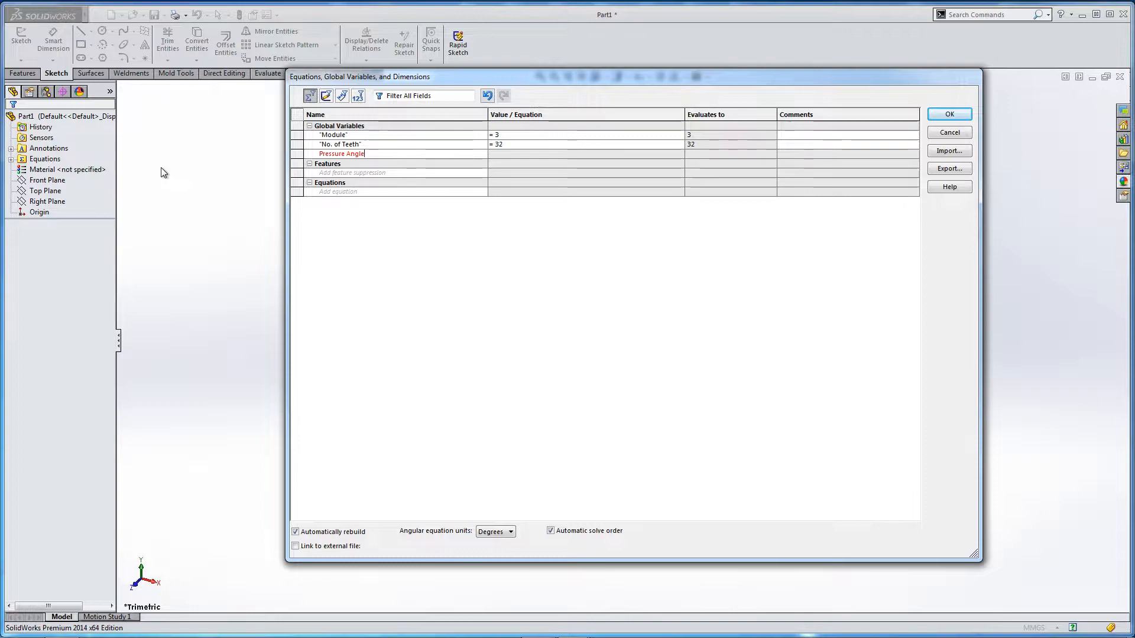
{"action": "key", "text": "Tab"}
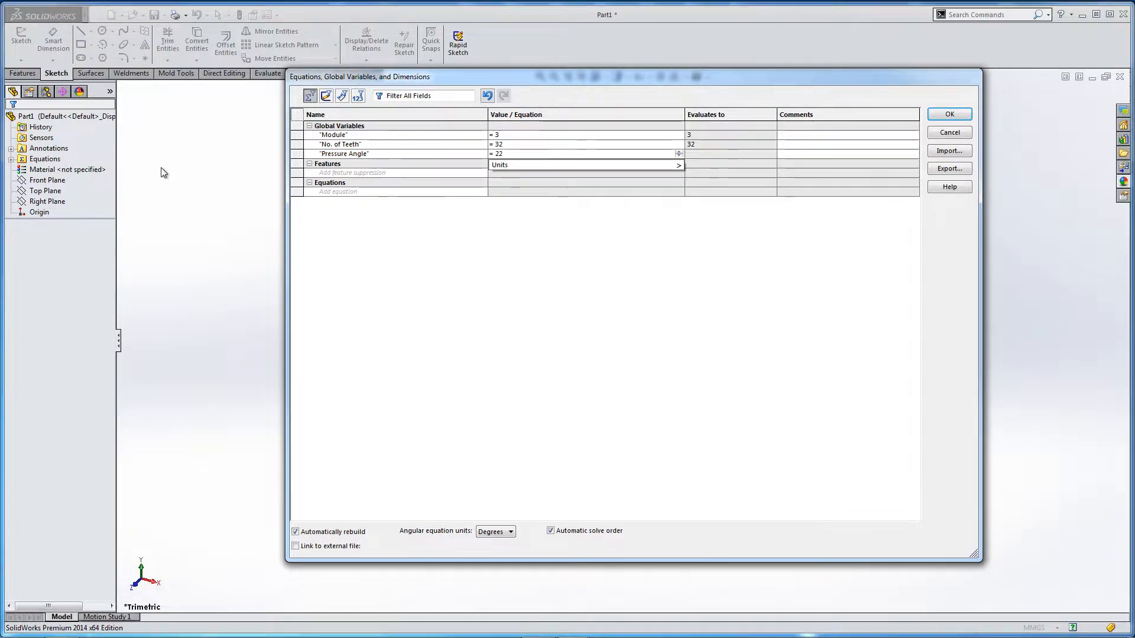
{"action": "key", "text": "Down"}
{"action": "key", "text": "Right"}
{"action": "key", "text": "Down"}
{"action": "key", "text": "Down"}
{"action": "key", "text": "Down"}
{"action": "key", "text": "Down"}
{"action": "key", "text": "Down"}
{"action": "key", "text": "Down"}
{"action": "key", "text": "Down"}
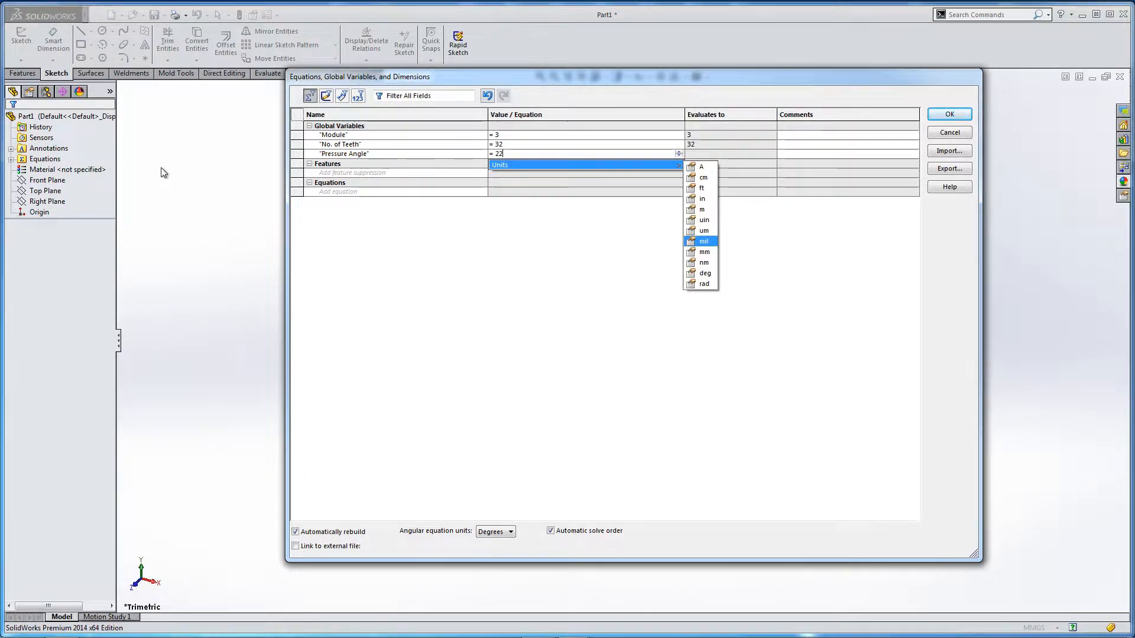
{"action": "key", "text": "Return"}
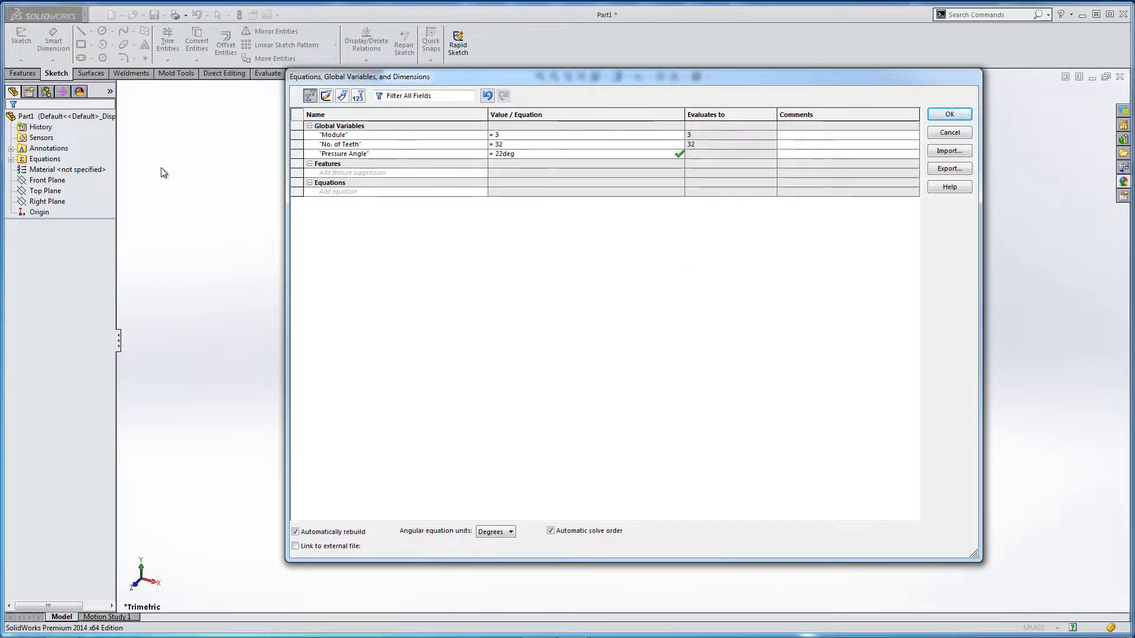
{"action": "key", "text": "Return"}
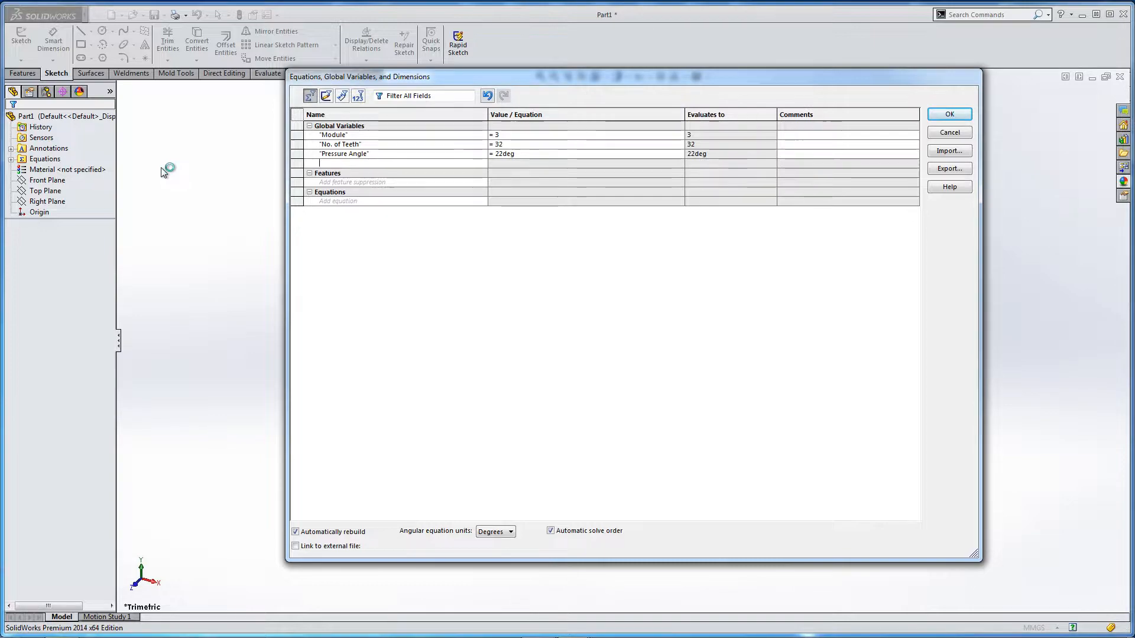
Add a global variable named "Tooth Radius" with the value 0.2 and accept the part's equations.
{"action": "type", "text": "Tooth"}
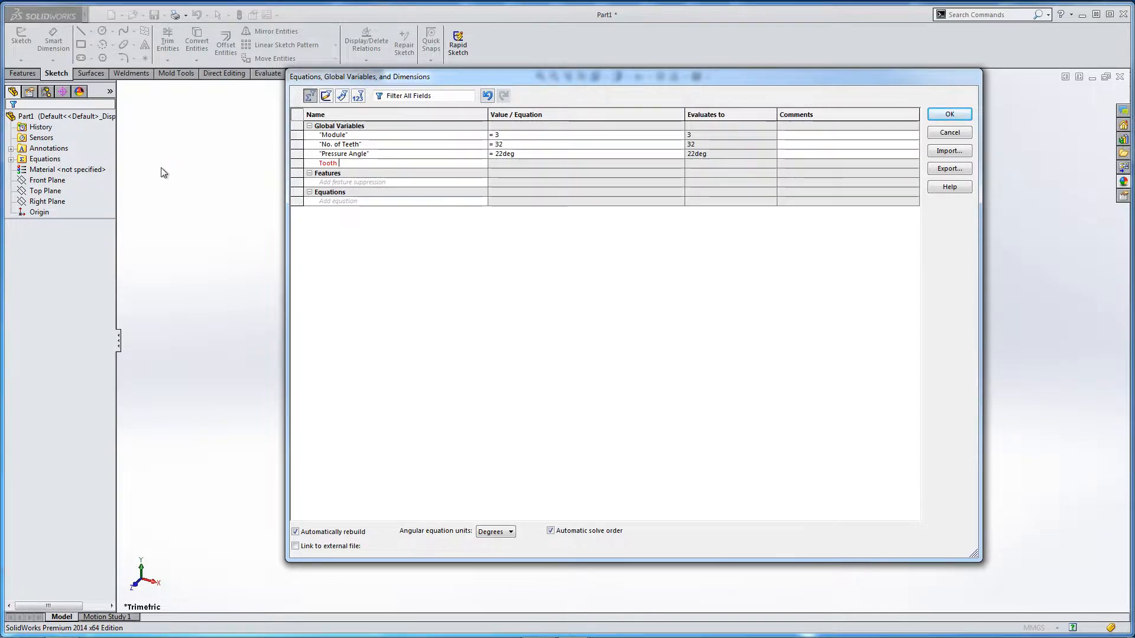
{"action": "type", "text": " Radius"}
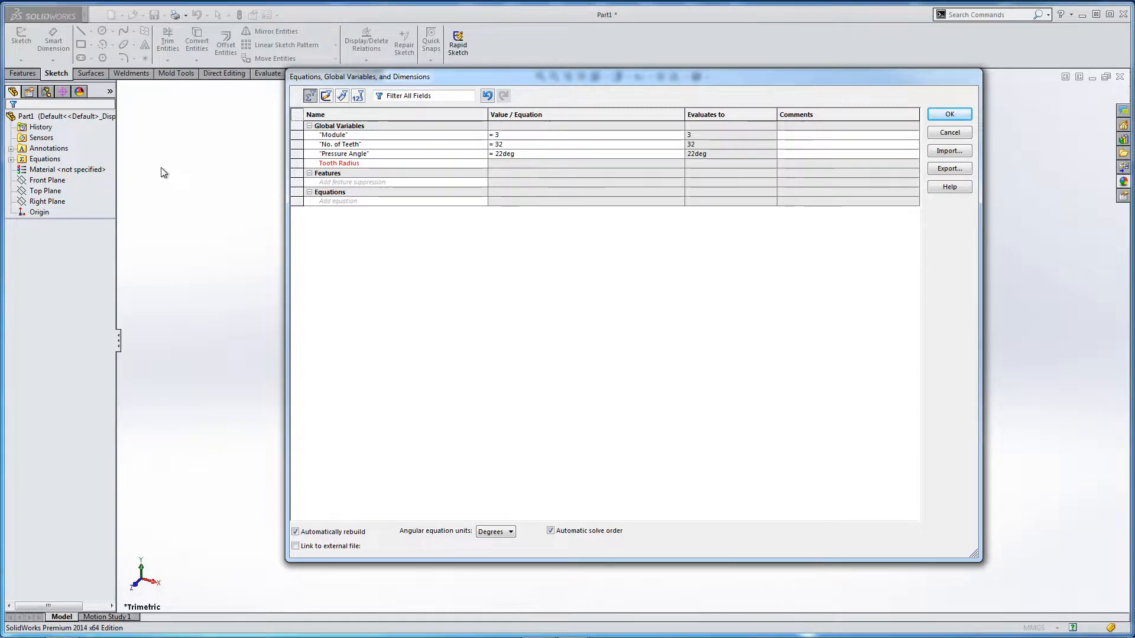
{"action": "key", "text": "Tab"}
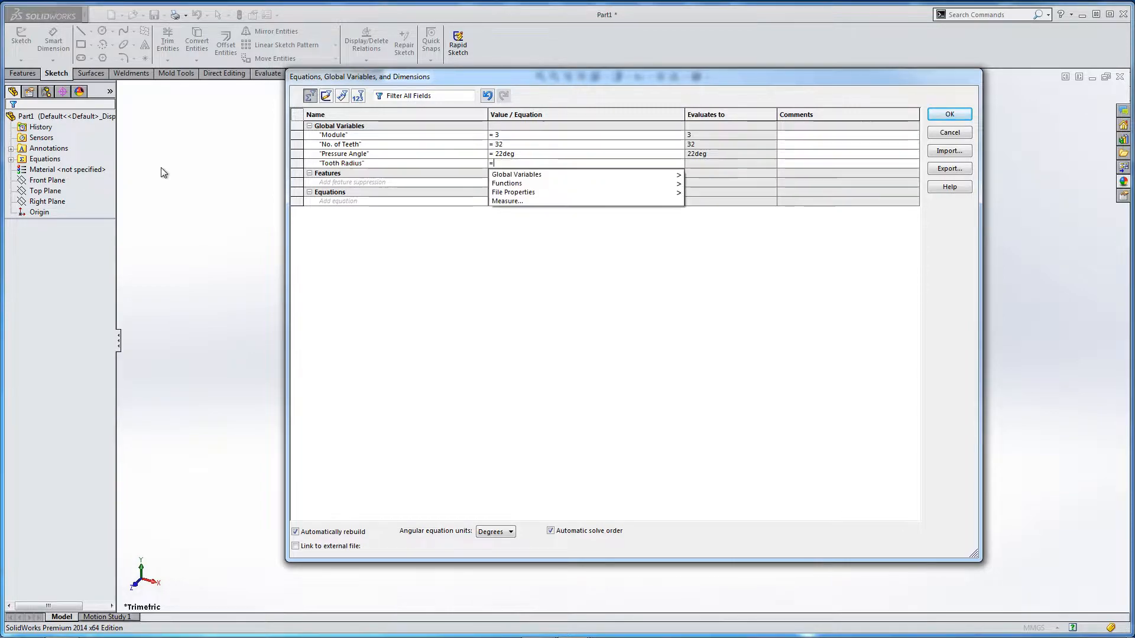
{"action": "type", "text": "0"}
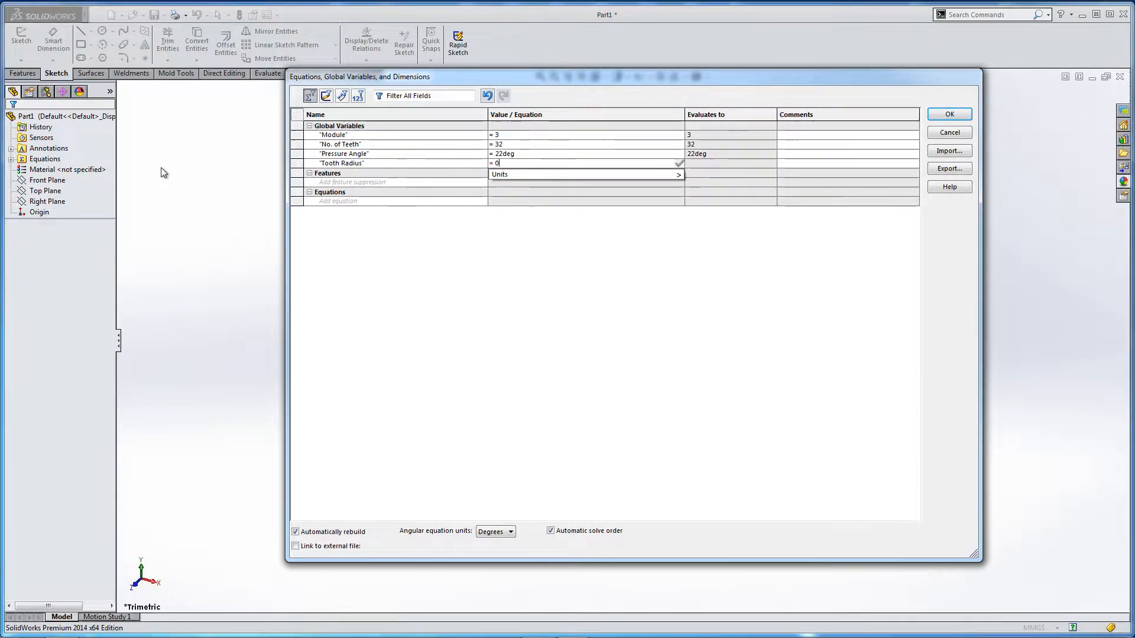
{"action": "type", "text": ".2"}
{"action": "key", "text": "Return"}
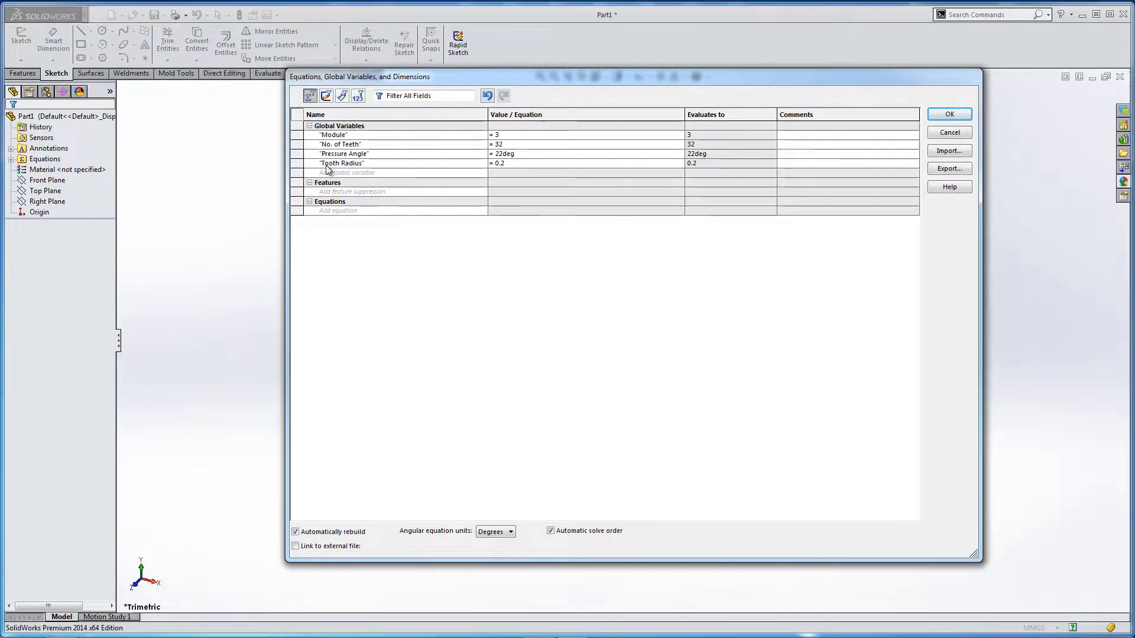
{"action": "left_click", "coordinate": [950, 114]}
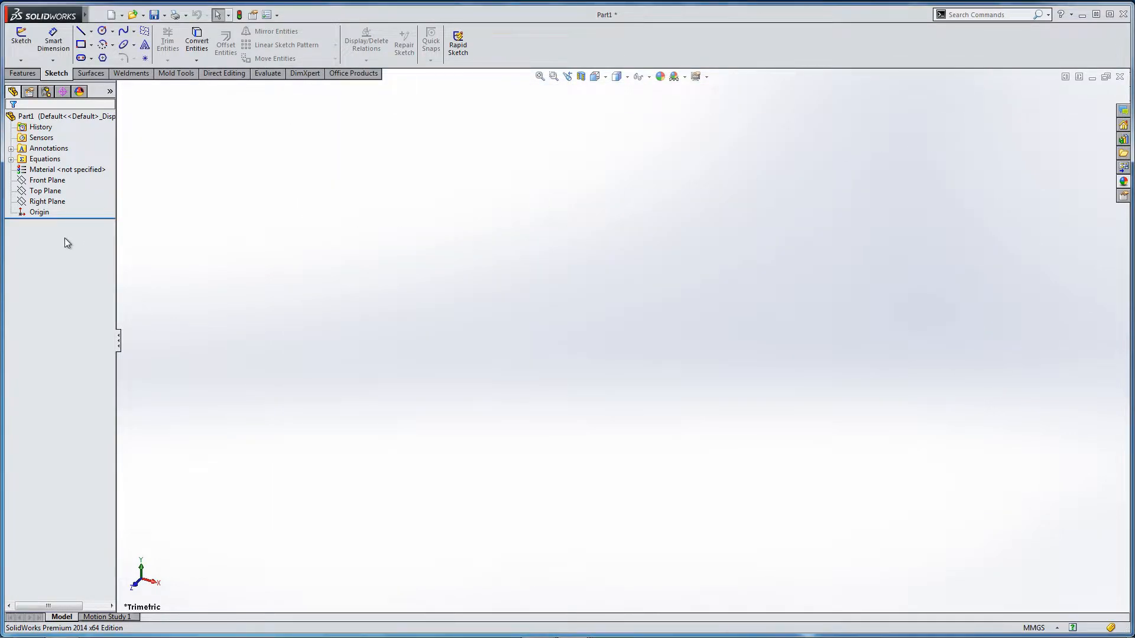
Expand the Equations folder in the design tree and select the Module variable.
{"action": "left_click", "coordinate": [11, 159]}
{"action": "left_click", "coordinate": [38, 170]}
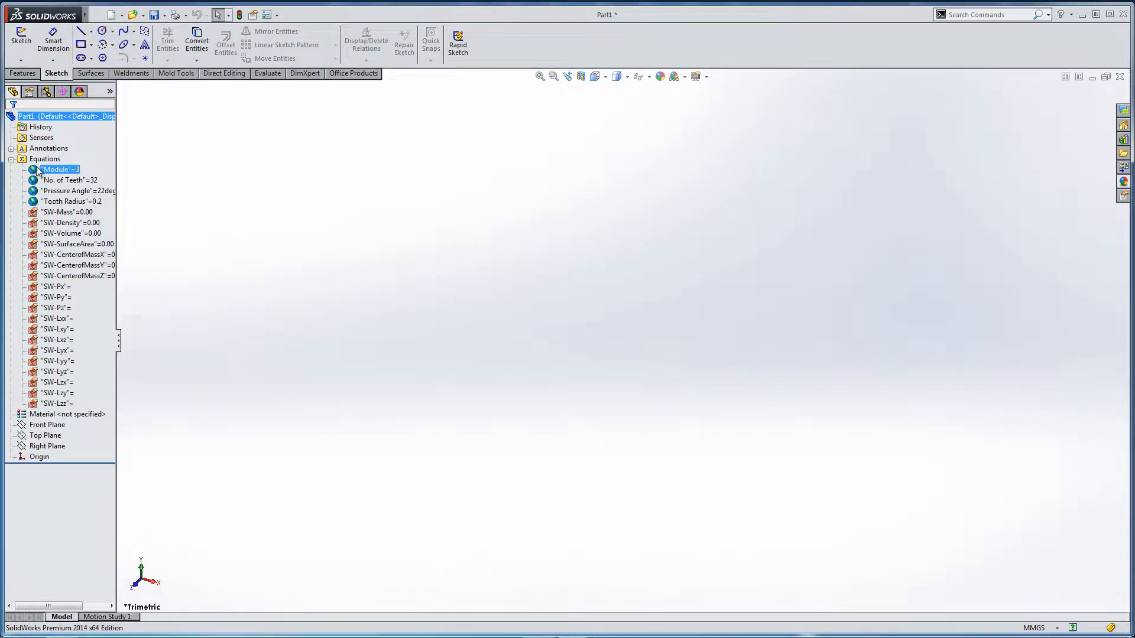
Hide the file properties listed in the Equations folder of the design tree.
{"action": "right_click", "coordinate": [31, 163]}
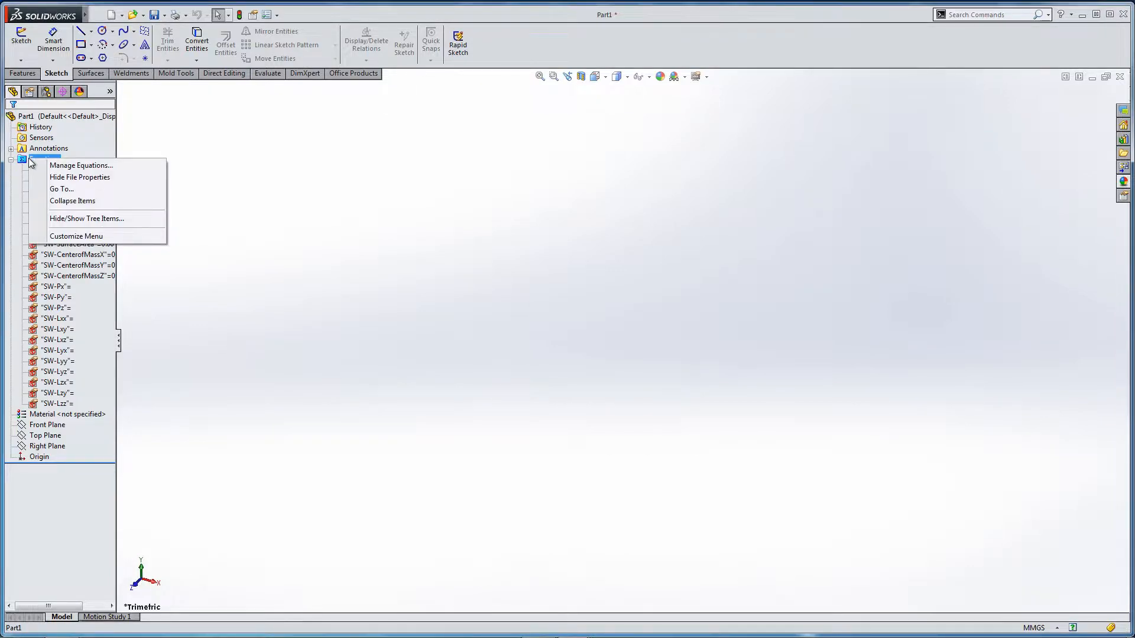
{"action": "left_click", "coordinate": [65, 178]}
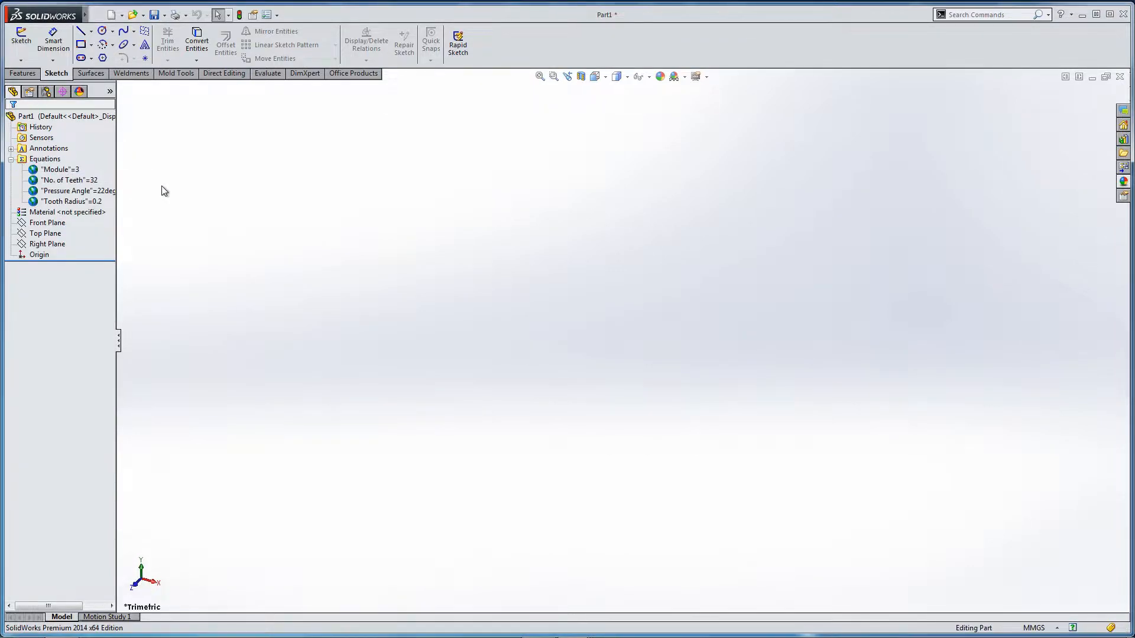
{"action": "left_click", "coordinate": [71, 201]}
{"action": "left_click", "coordinate": [164, 252]}
Create a reference axis from two planes, the Top Plane and the Right Plane.
{"action": "left_click", "coordinate": [23, 74]}
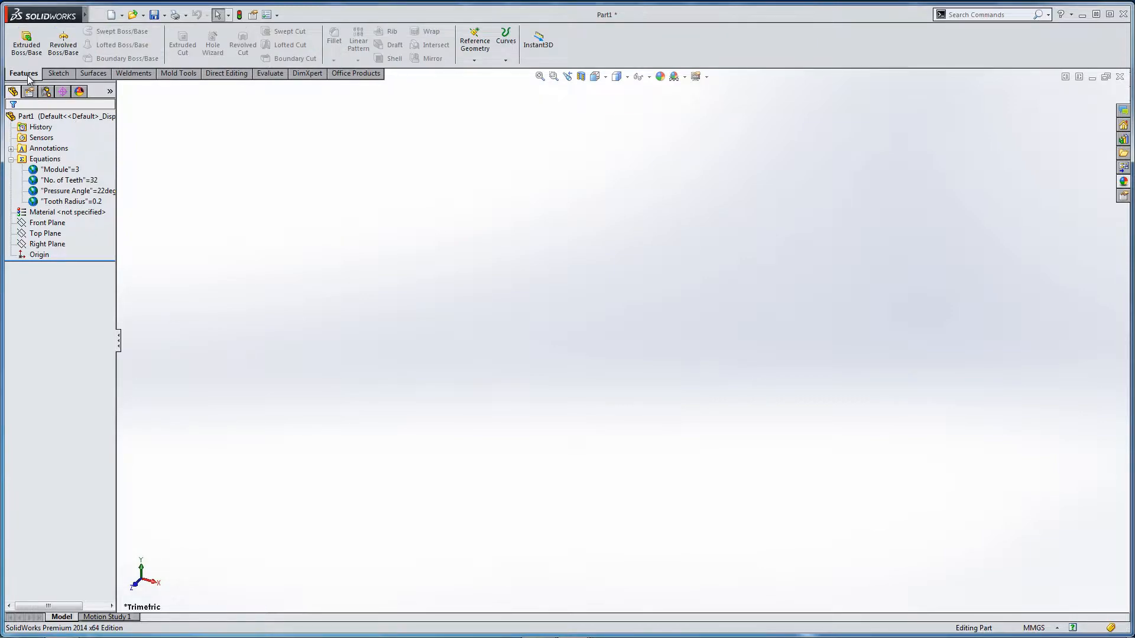
{"action": "left_click", "coordinate": [477, 40]}
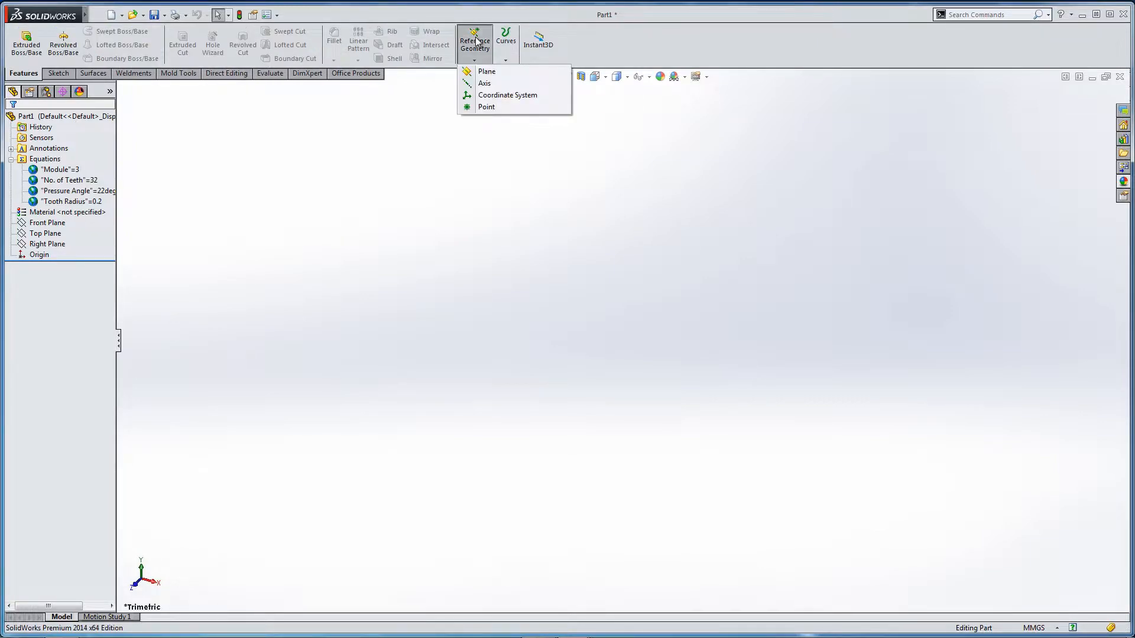
{"action": "left_click", "coordinate": [484, 83]}
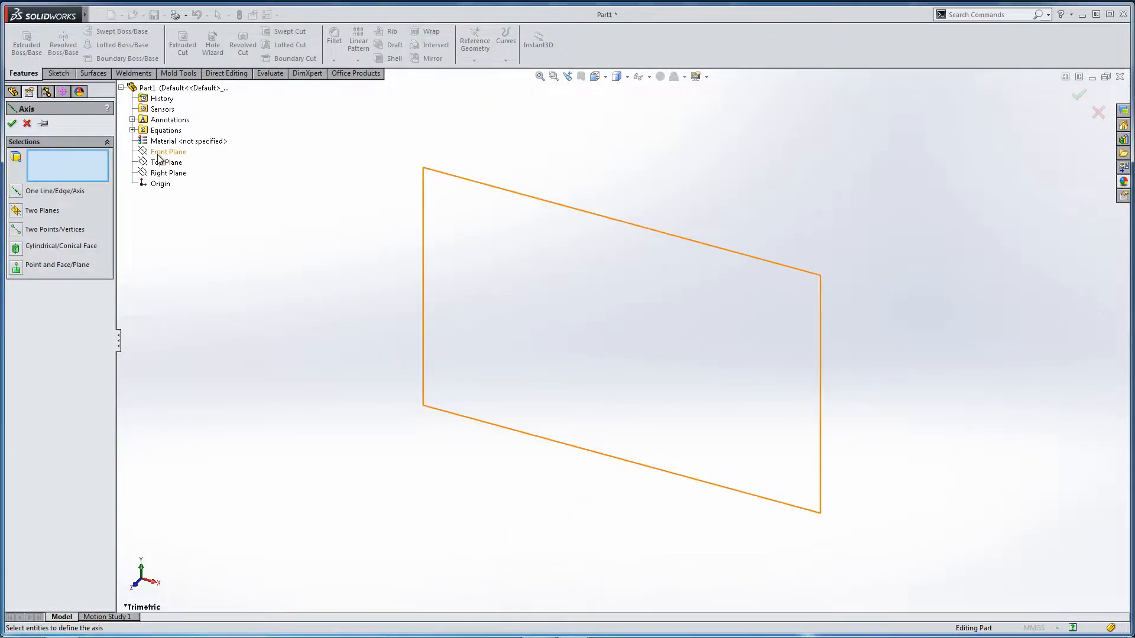
{"action": "left_click", "coordinate": [14, 211]}
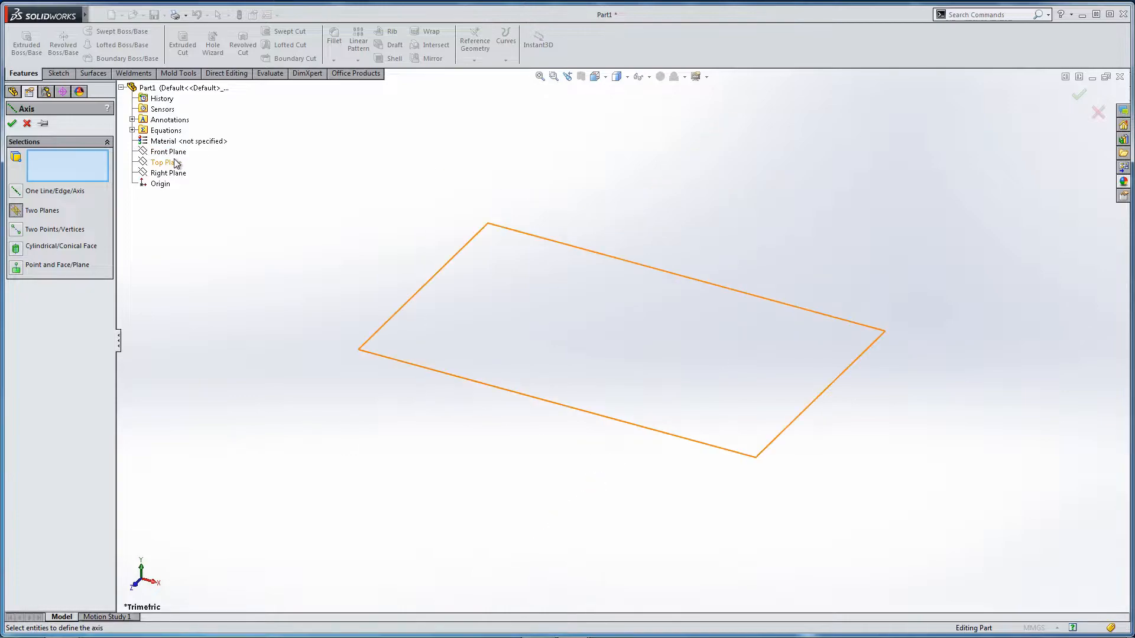
{"action": "left_click", "coordinate": [168, 162]}
{"action": "left_click", "coordinate": [153, 173]}
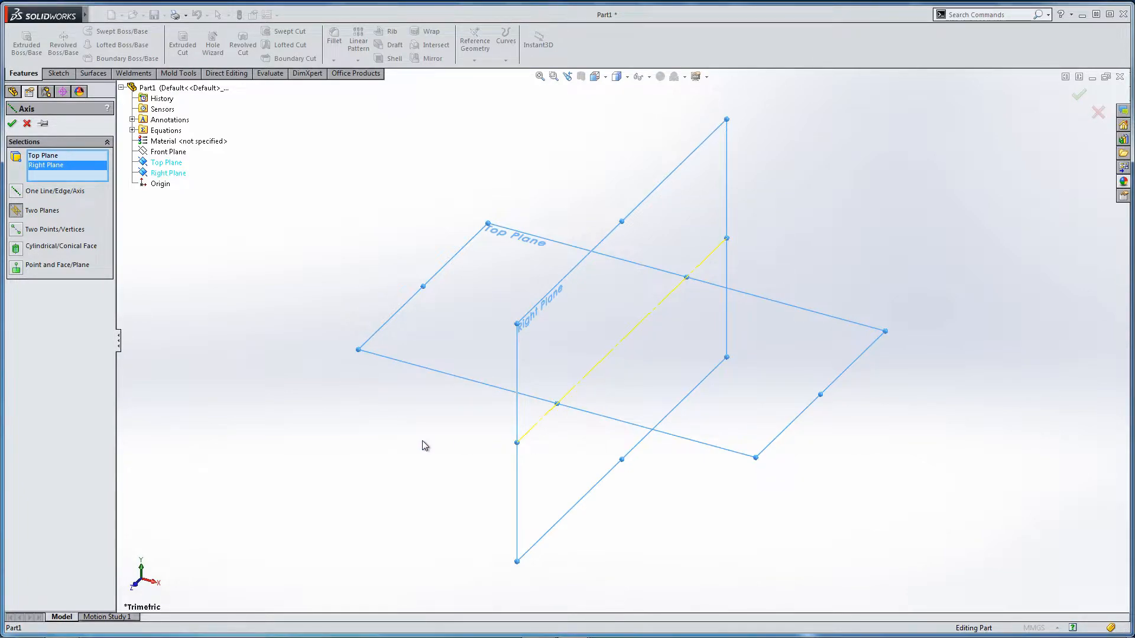
{"action": "left_click", "coordinate": [12, 125]}
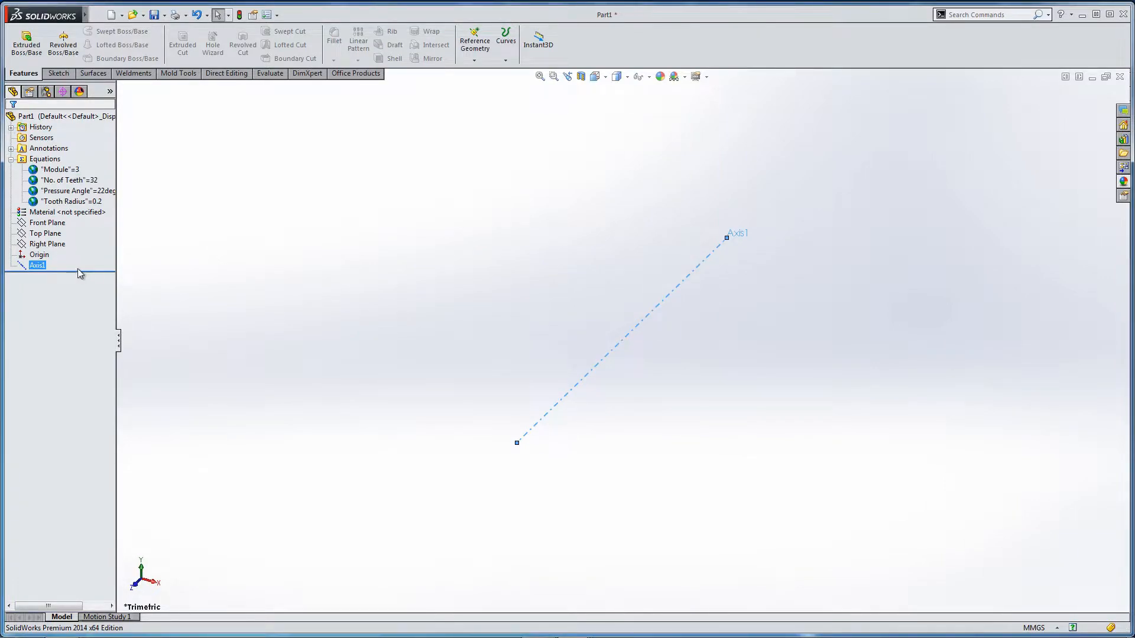
Rename the new reference axis to "Rotation Axis".
{"action": "left_click", "coordinate": [49, 268]}
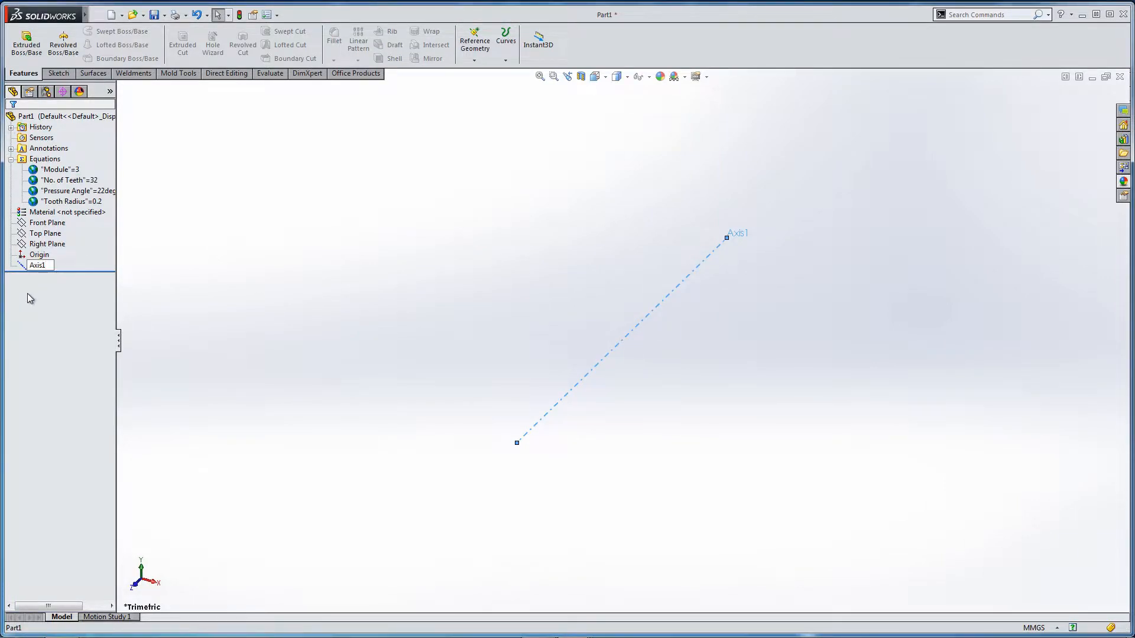
{"action": "key", "text": "Home"}
{"action": "type", "text": "Rotation Axis"}
{"action": "key", "text": "Delete"}
{"action": "key", "text": "Delete"}
{"action": "key", "text": "Delete"}
{"action": "key", "text": "Delete"}
{"action": "key", "text": "Return"}
{"action": "left_click", "coordinate": [176, 305]}
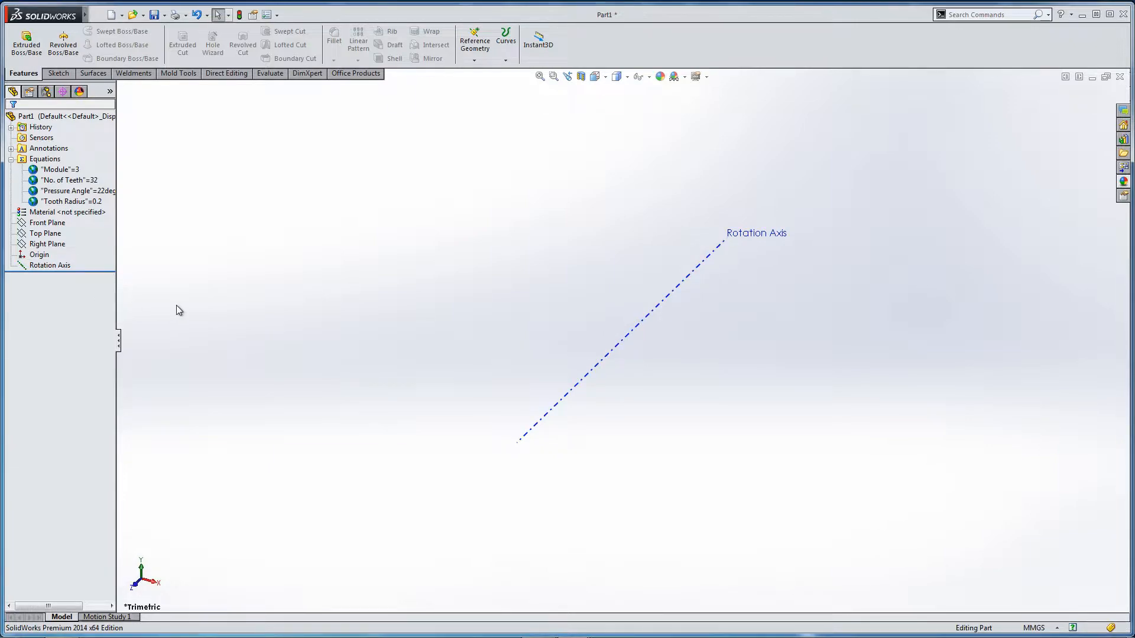
Start a sketch on the Front Plane and draw a circle about 110 mm in diameter centred on the origin.
{"action": "left_click", "coordinate": [55, 224]}
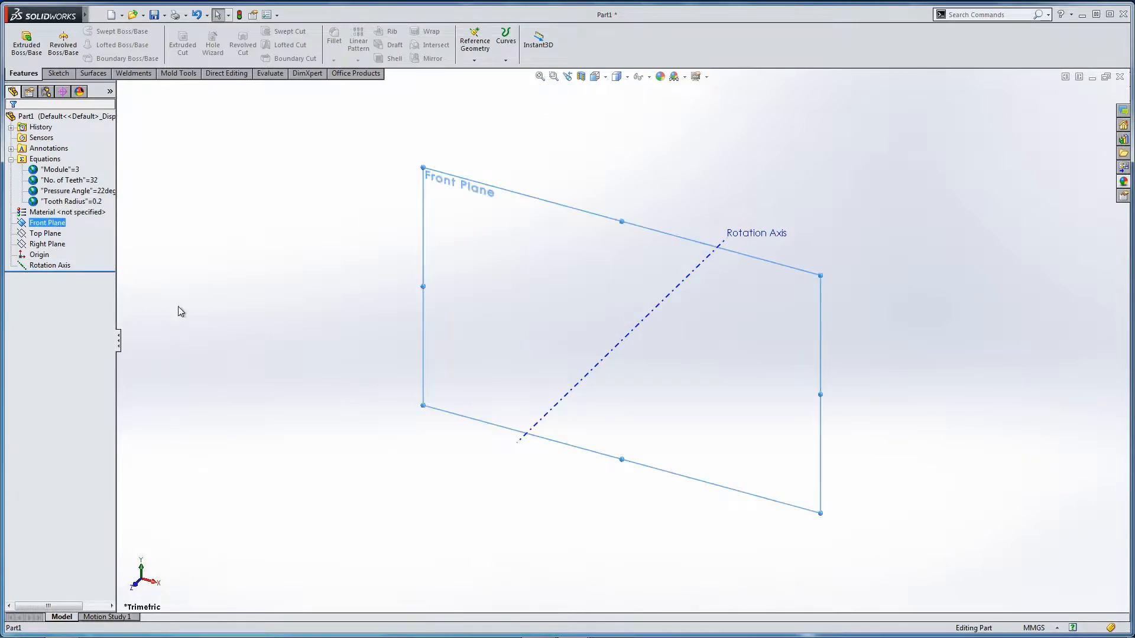
{"action": "mouse_move", "coordinate": [345, 356]}
{"action": "middle_mouse_down"}
{"action": "mouse_move", "coordinate": [294, 358]}
{"action": "mouse_move", "coordinate": [331, 350]}
{"action": "middle_mouse_up"}
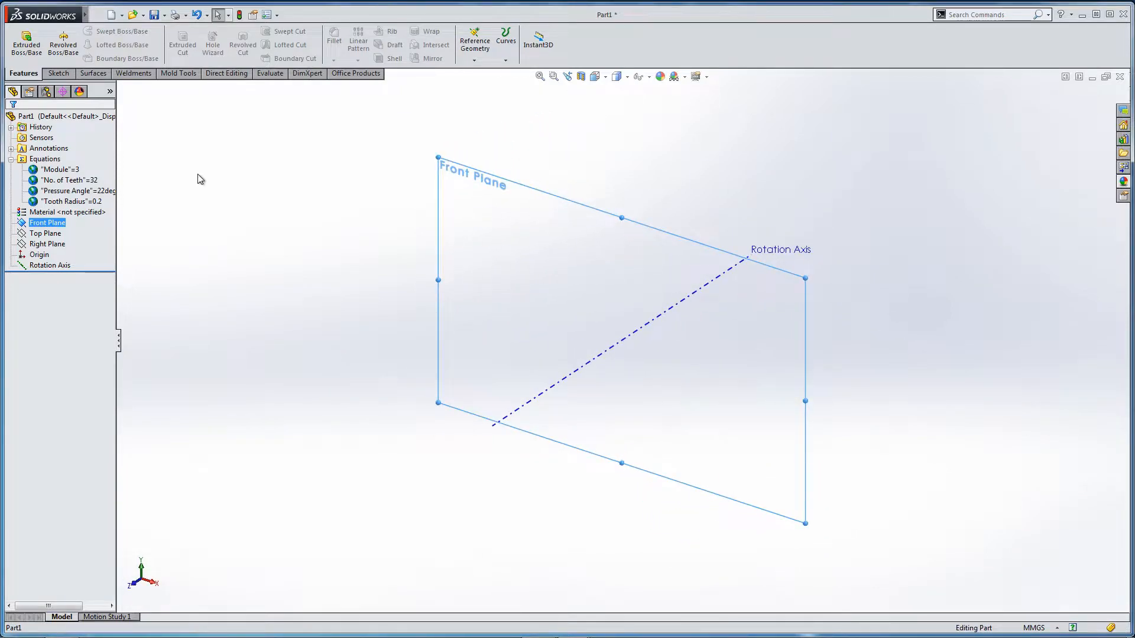
{"action": "left_click", "coordinate": [59, 72]}
{"action": "left_click", "coordinate": [22, 43]}
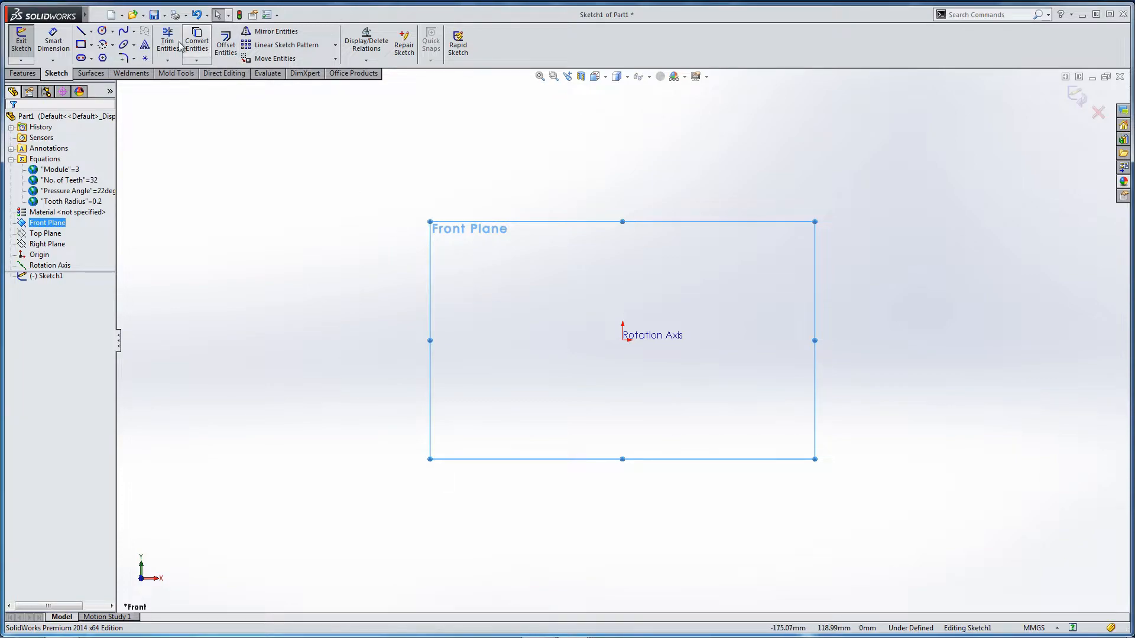
{"action": "left_click", "coordinate": [102, 31]}
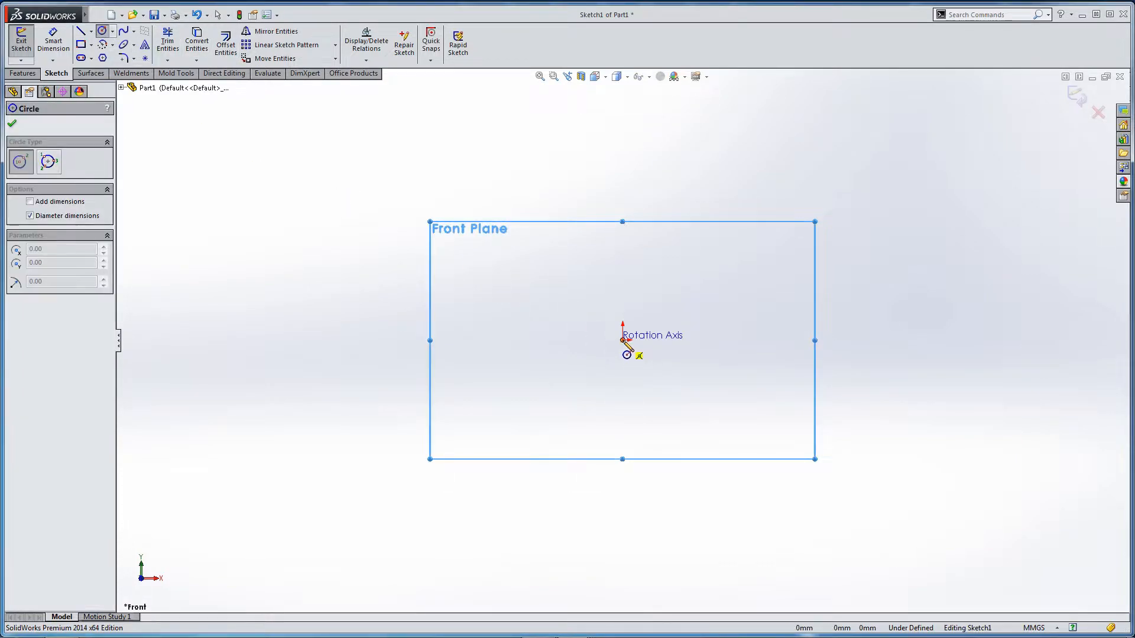
{"action": "left_click", "coordinate": [623, 340]}
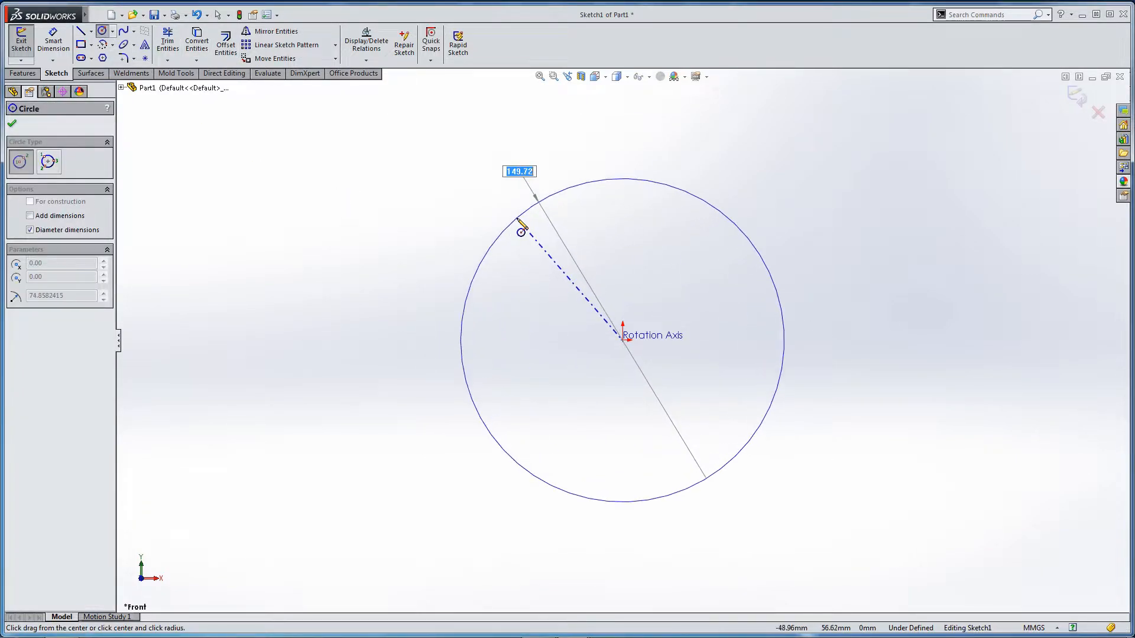
{"action": "left_click", "coordinate": [549, 251]}
Sketch four smaller concentric circles centred on the origin, the largest about 92 mm and the smallest about 40 mm in diameter.
{"action": "scroll", "coordinate": [621, 334], "scroll_direction": "up", "scroll_amount": 3}
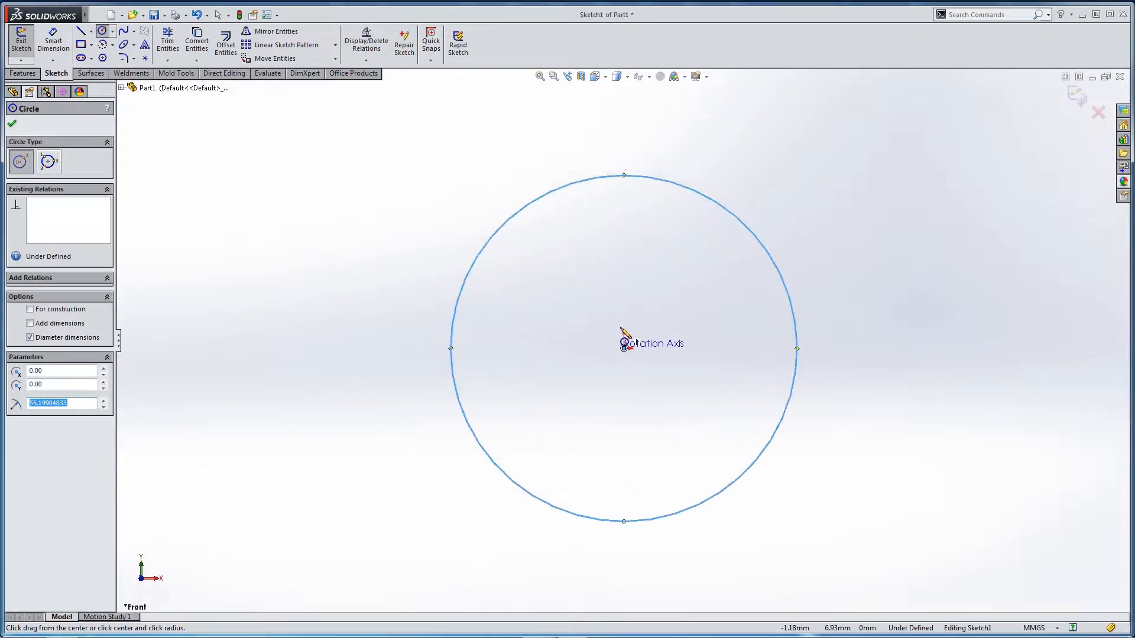
{"action": "left_click", "coordinate": [625, 353]}
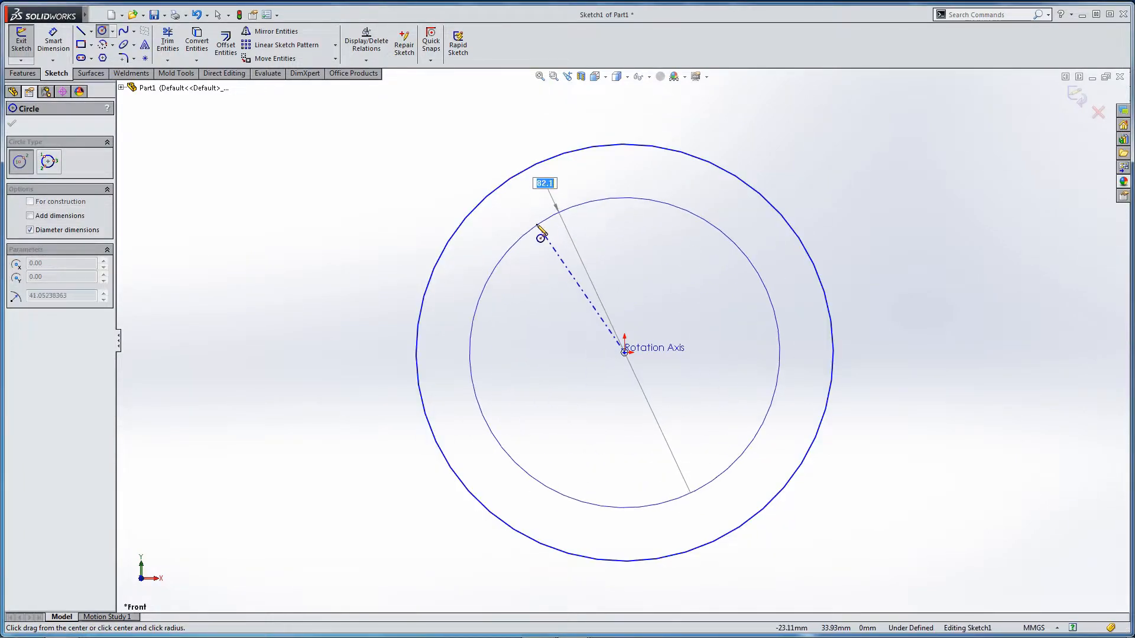
{"action": "left_click", "coordinate": [529, 210]}
{"action": "left_click", "coordinate": [625, 353]}
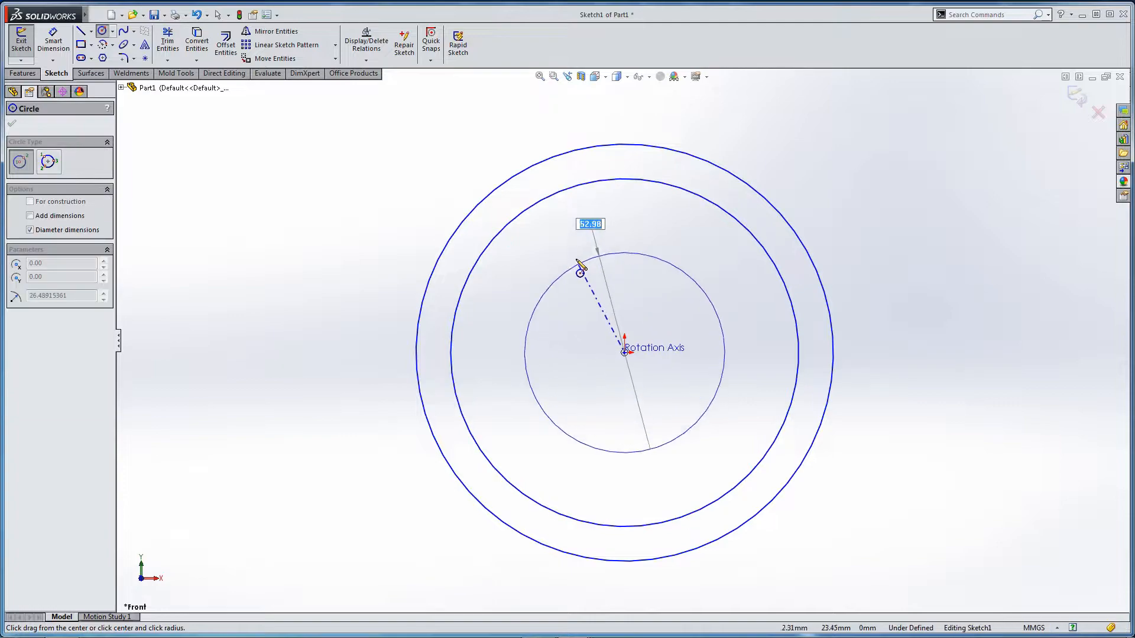
{"action": "left_click", "coordinate": [559, 234]}
{"action": "left_click", "coordinate": [625, 353]}
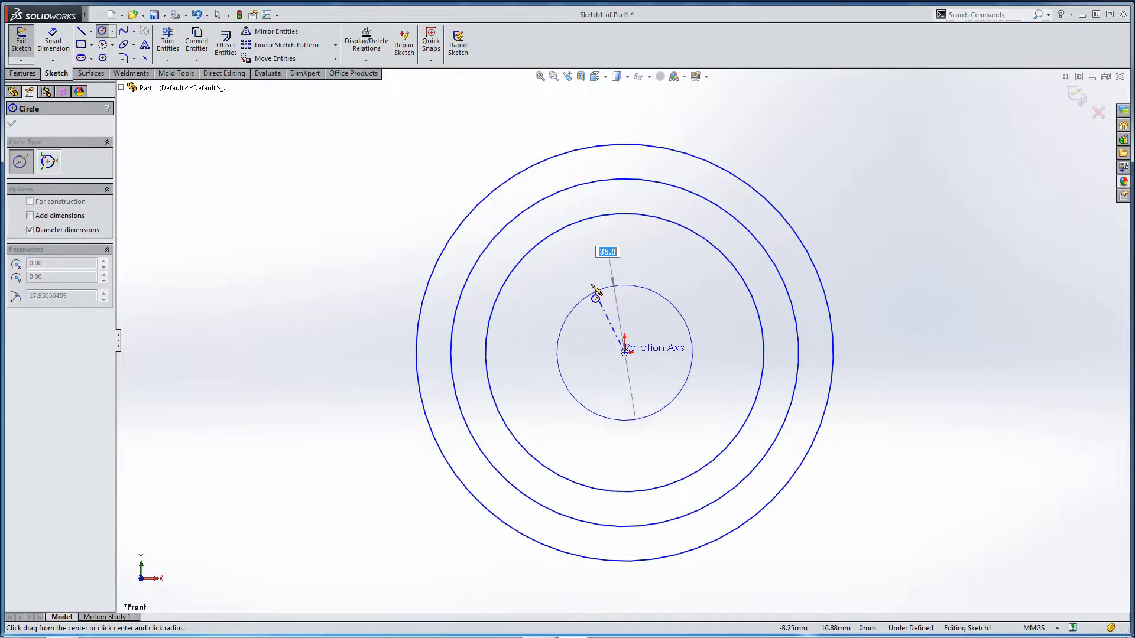
{"action": "left_click", "coordinate": [584, 258]}
{"action": "left_click", "coordinate": [625, 353]}
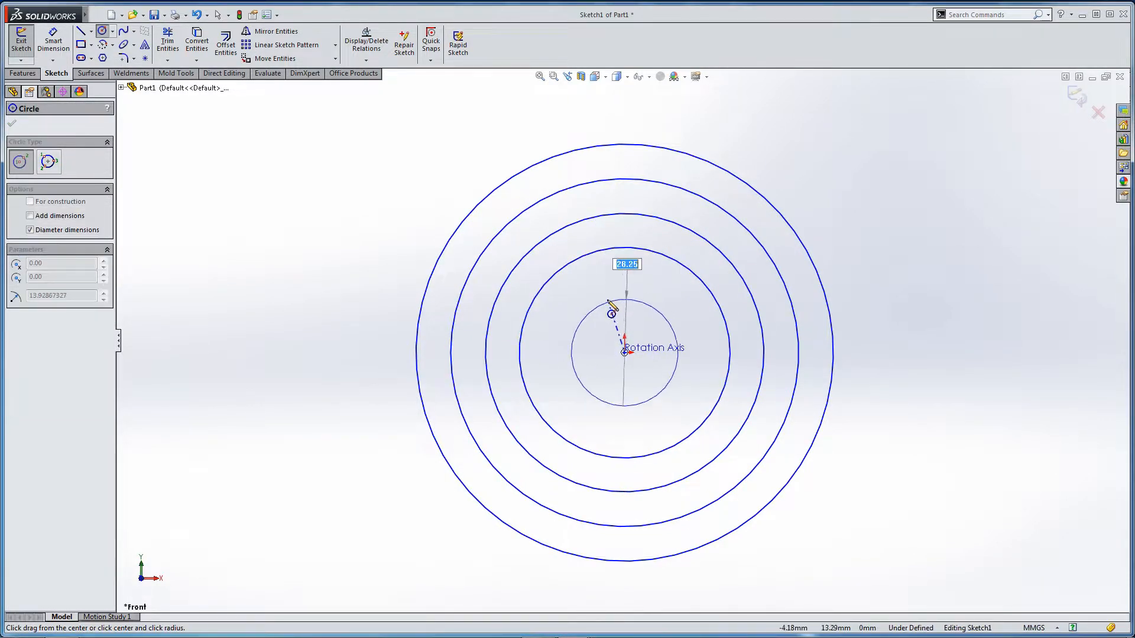
{"action": "left_click", "coordinate": [600, 281]}
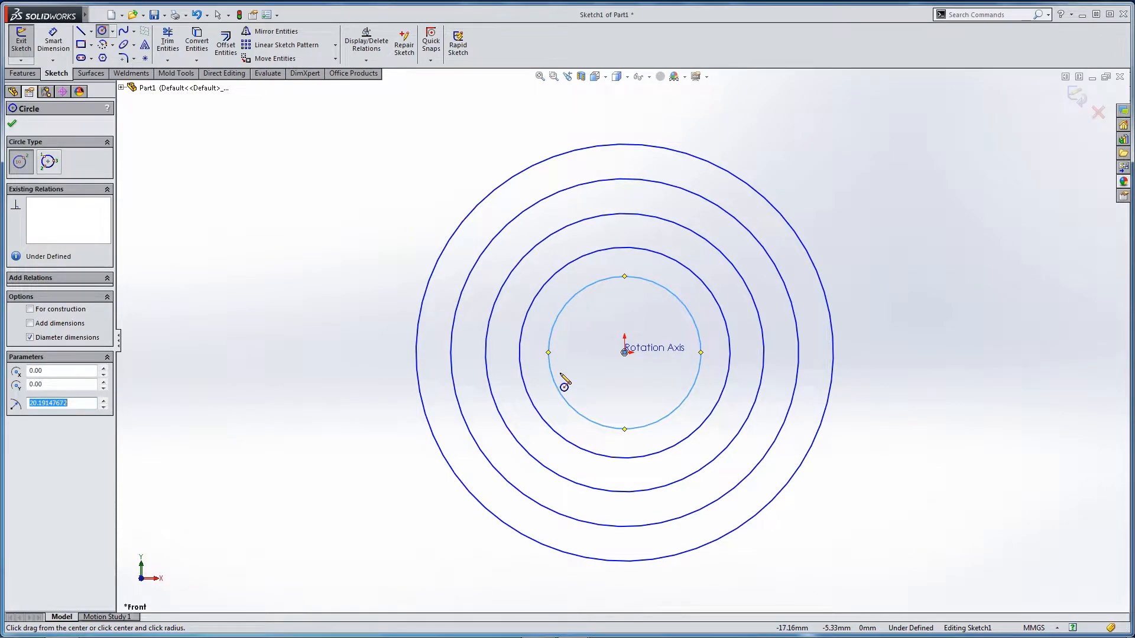
{"action": "key", "text": "Escape"}
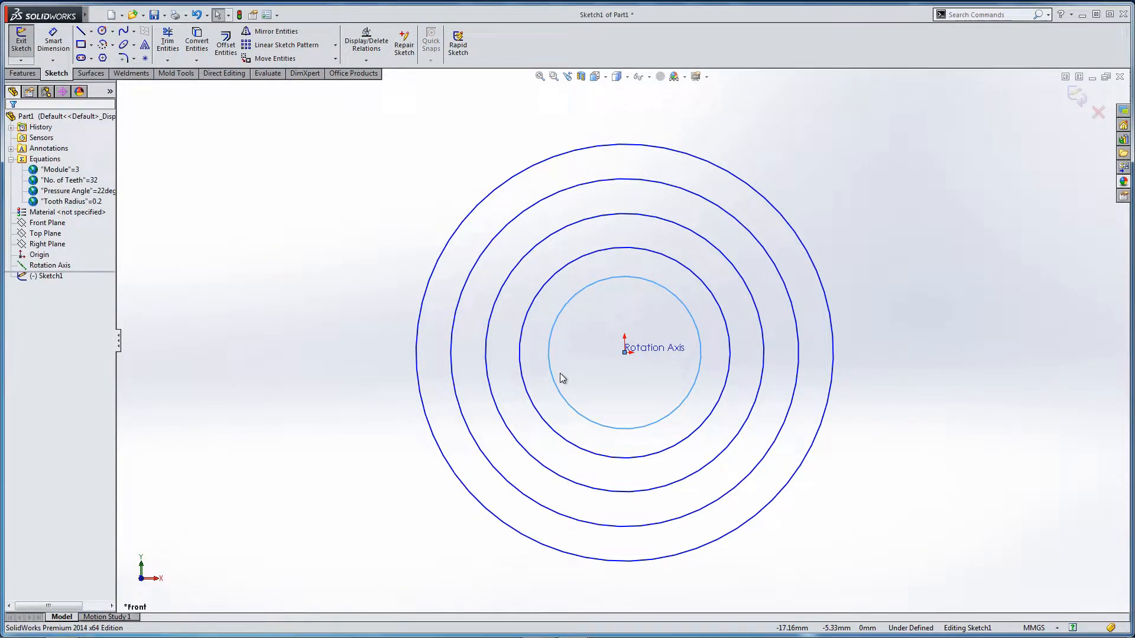
Dimension the diameter of the second-largest circle and name the dimension "Pitch Circle".
{"action": "left_click", "coordinate": [65, 39]}
{"action": "left_click", "coordinate": [478, 263]}
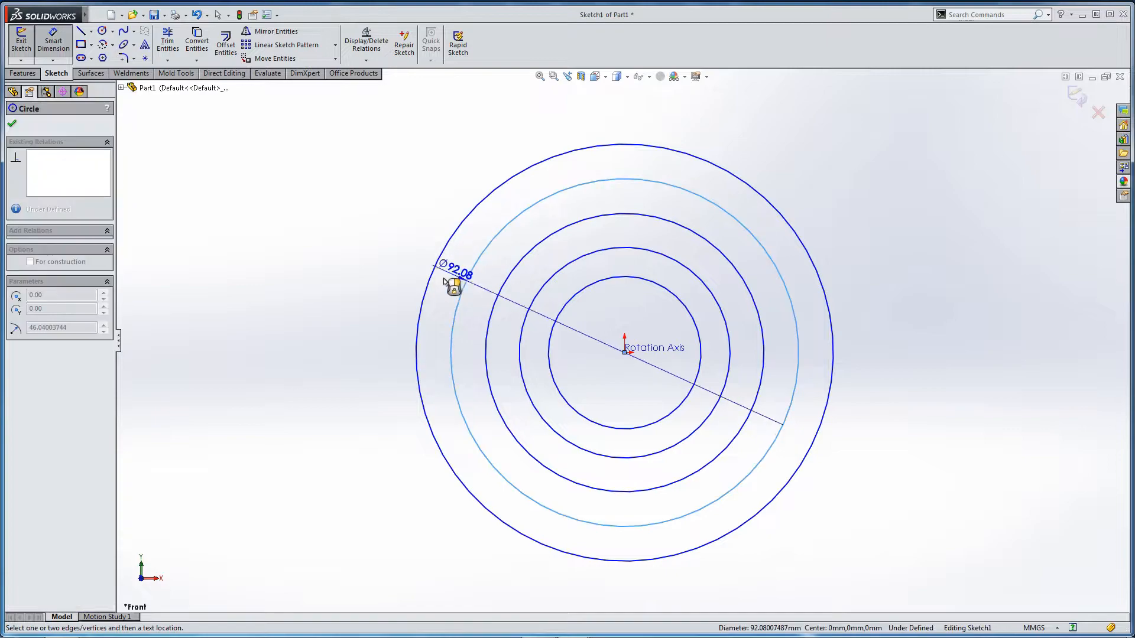
{"action": "left_click", "coordinate": [309, 382]}
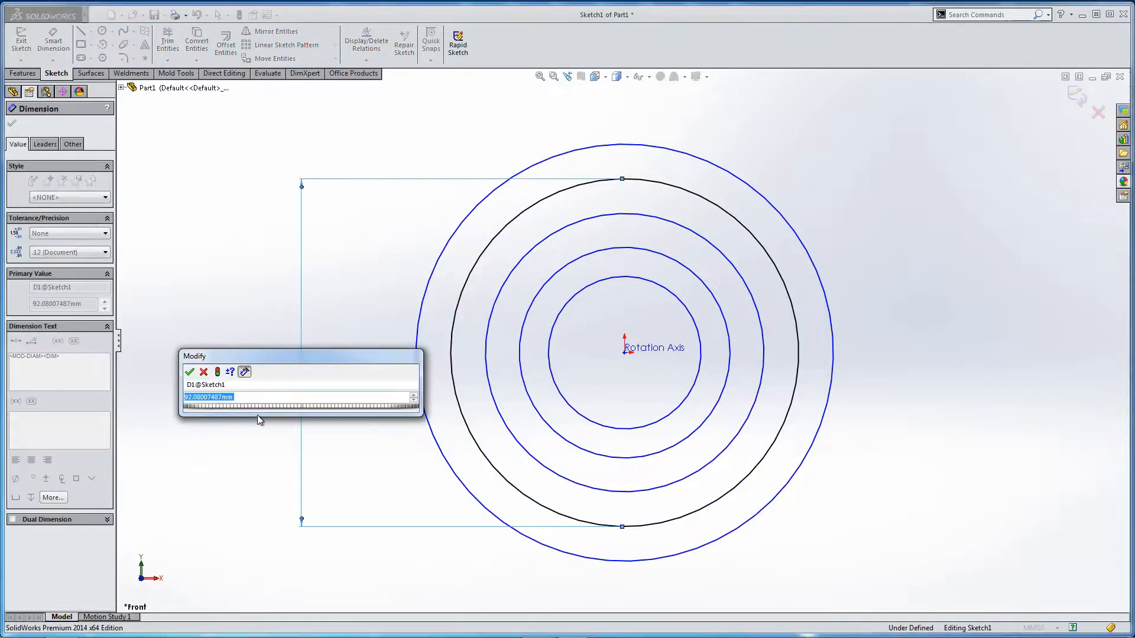
{"action": "left_click", "coordinate": [237, 385]}
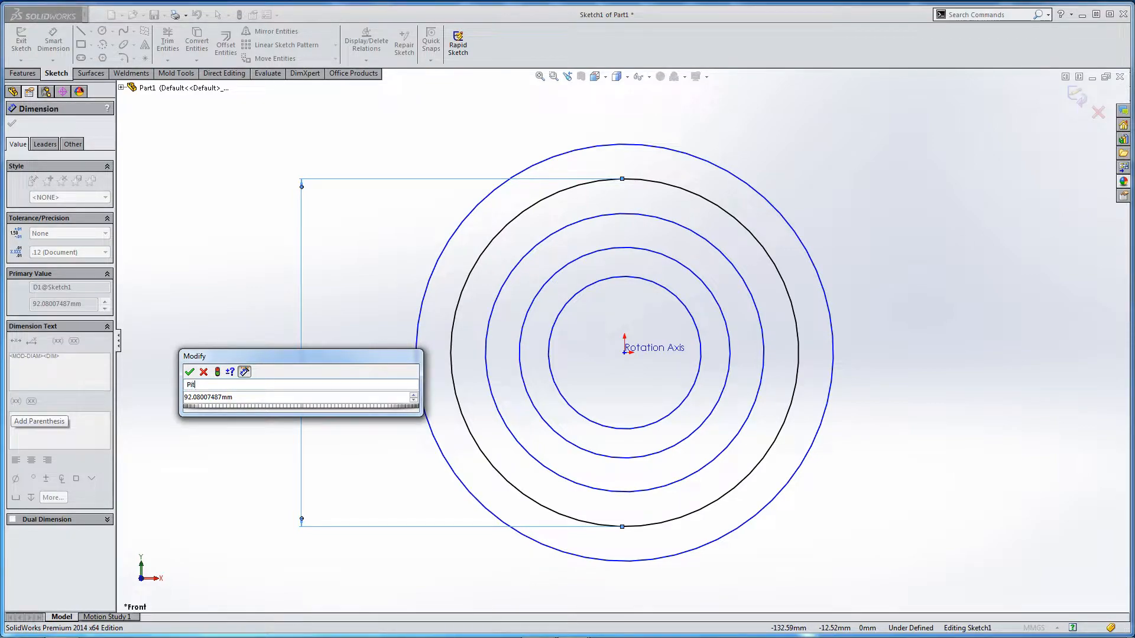
{"action": "type", "text": "Pitch Circle"}
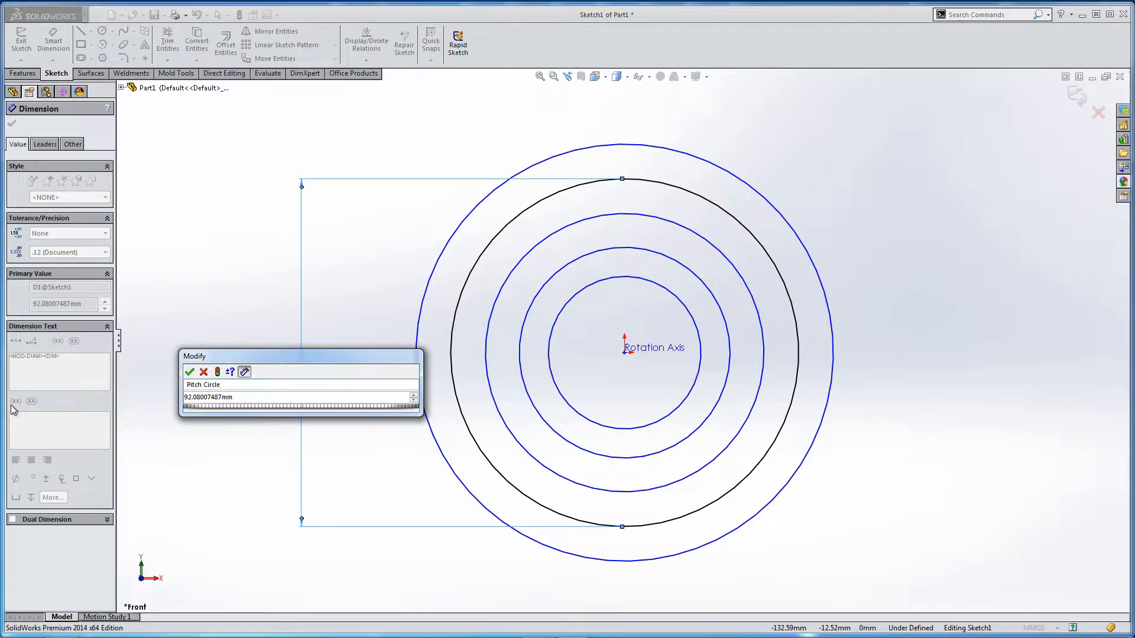
{"action": "key", "text": "Return"}
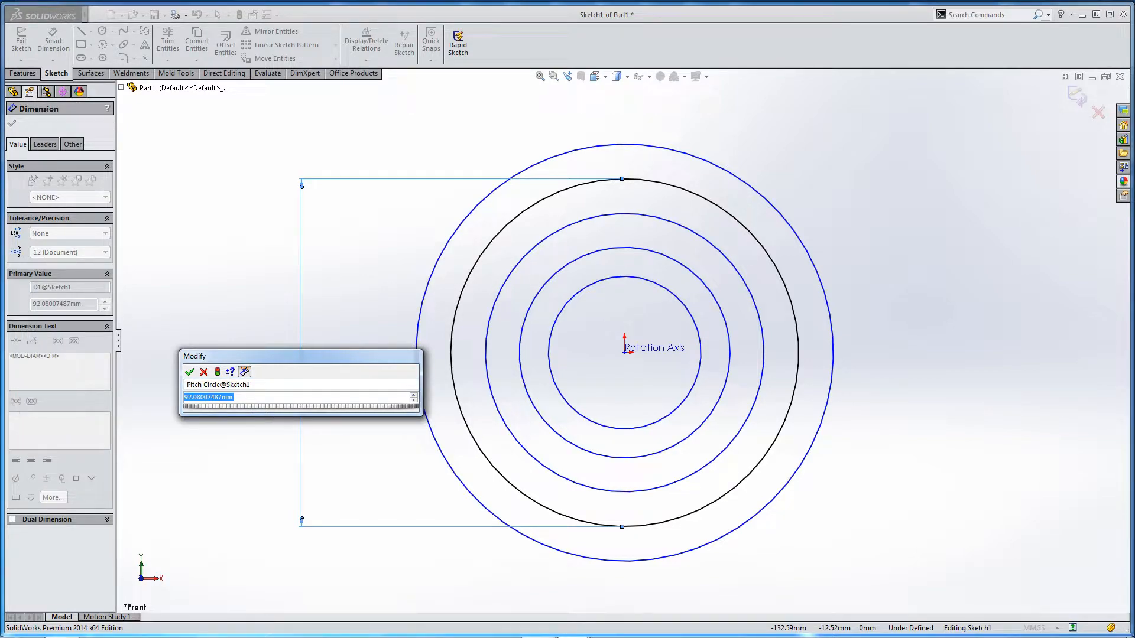
Set the Pitch Circle dimension to the equation "Module" * "No. of Teeth" and accept it.
{"action": "type", "text": "="}
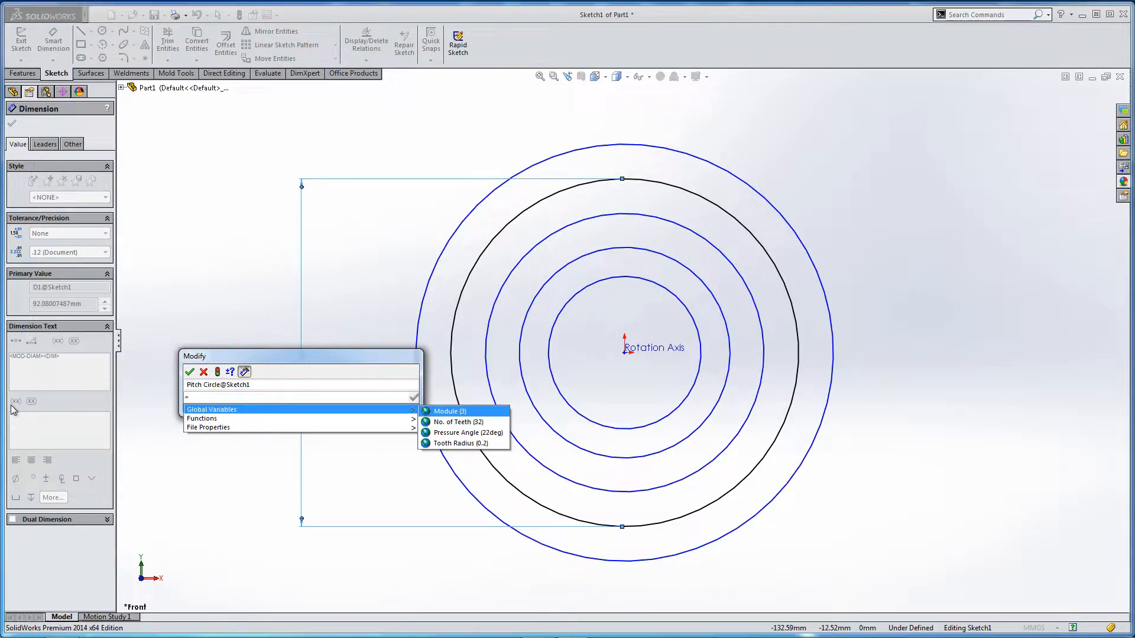
{"action": "key", "text": "Return"}
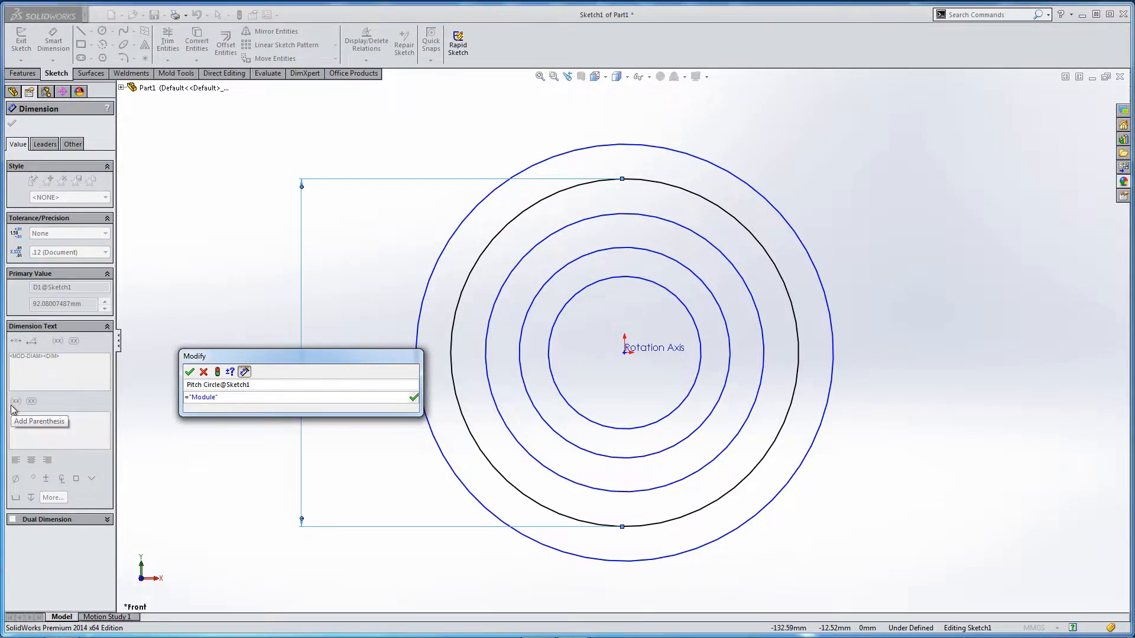
{"action": "type", "text": "*"}
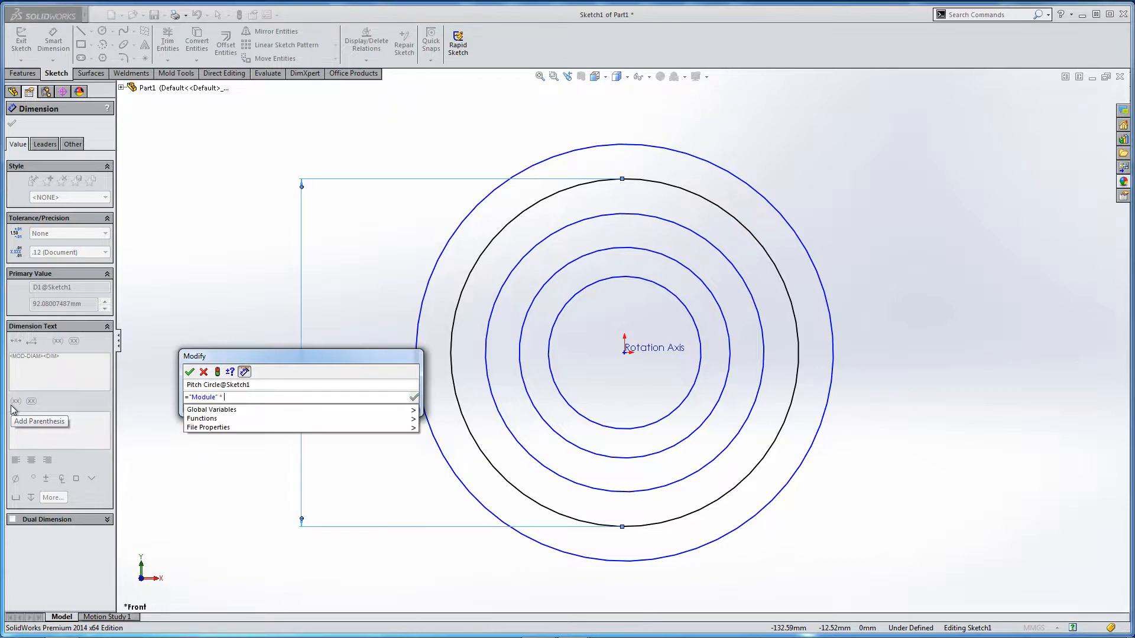
{"action": "key", "text": "Down"}
{"action": "key", "text": "Right"}
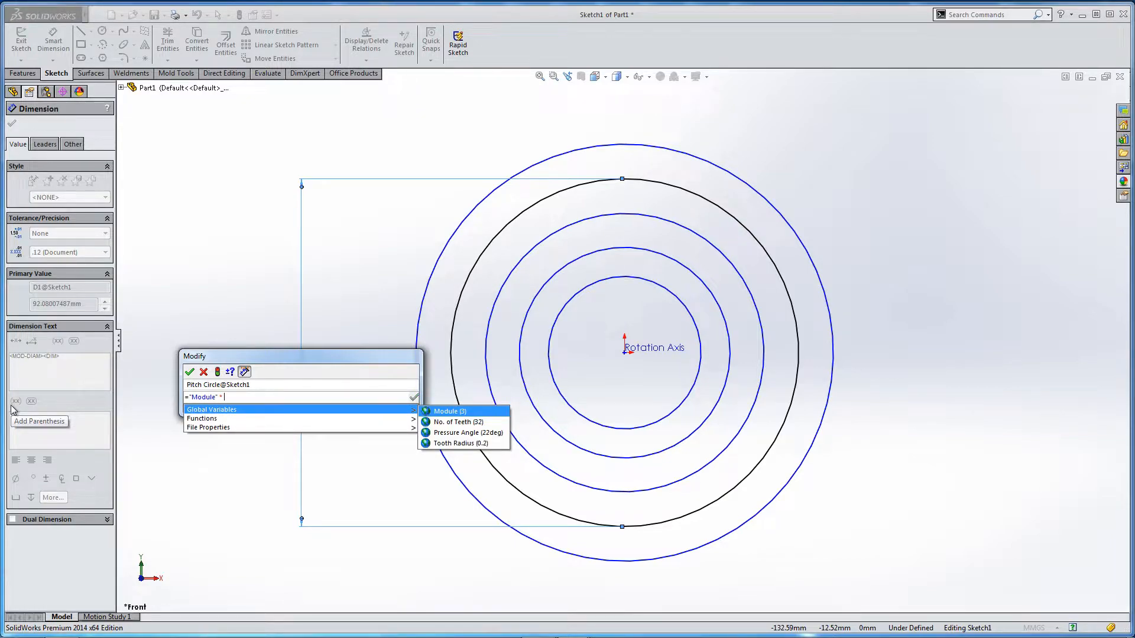
{"action": "key", "text": "Down"}
{"action": "key", "text": "Return"}
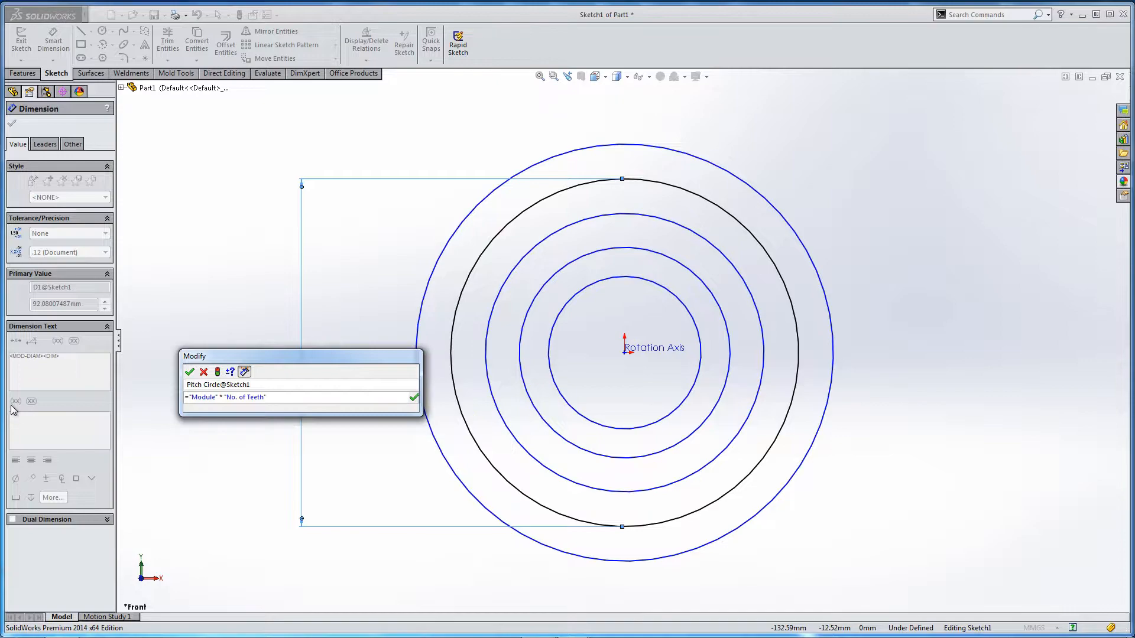
{"action": "key", "text": "Return"}
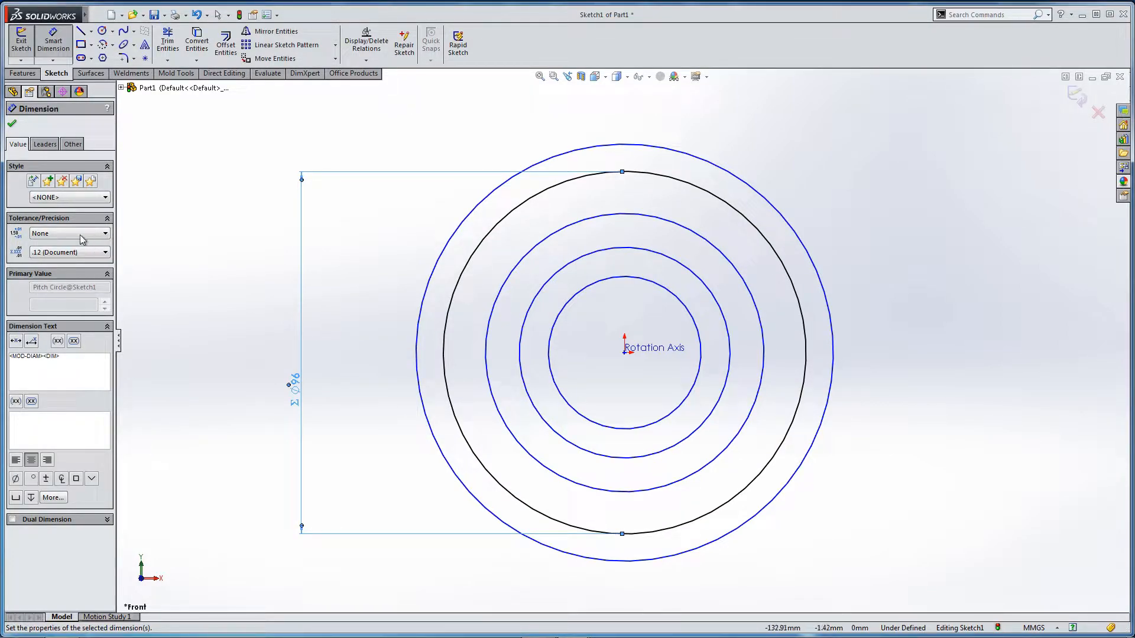
Dimension the diameter of the outermost circle and name the dimension "Addendum Circle".
{"action": "left_click", "coordinate": [577, 154]}
{"action": "left_click", "coordinate": [212, 386]}
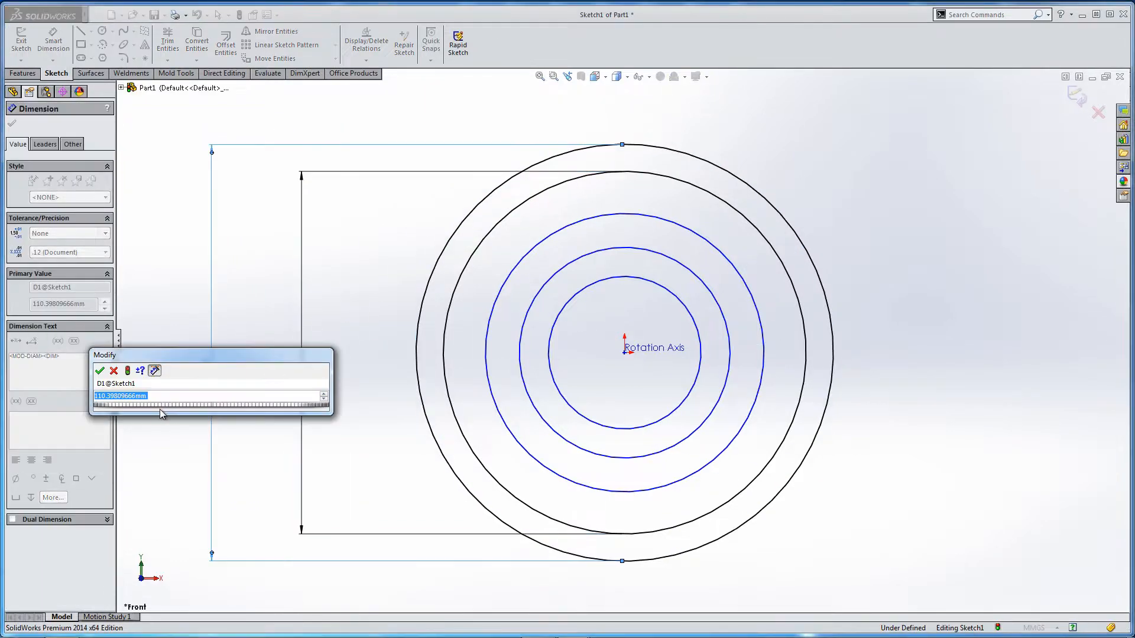
{"action": "left_click", "coordinate": [130, 383]}
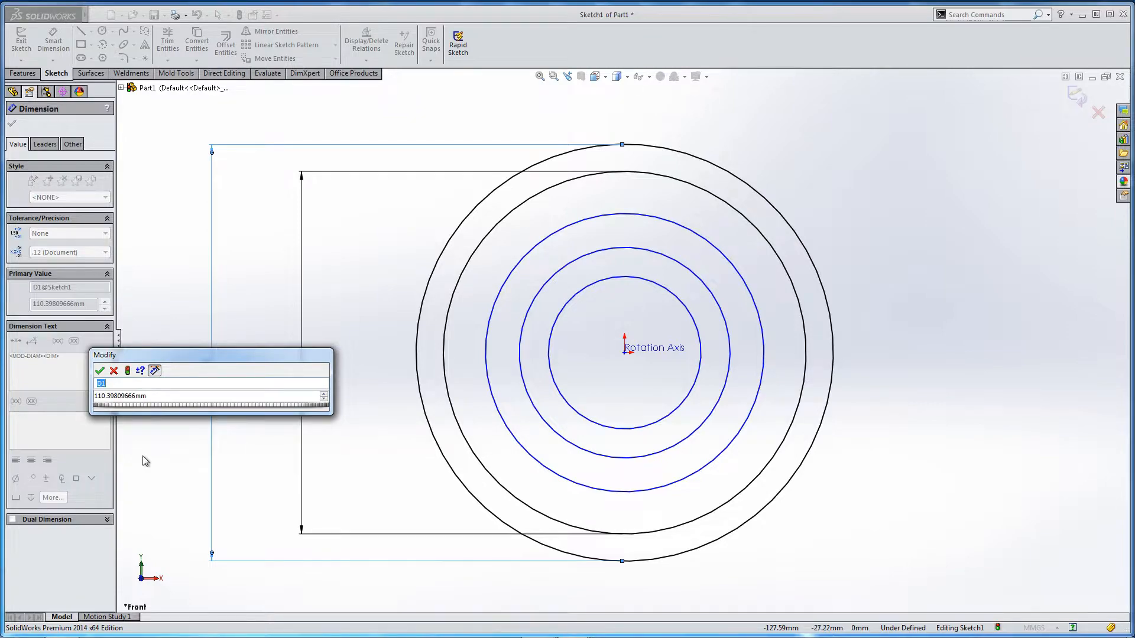
{"action": "type", "text": "Addendum Circle"}
{"action": "key", "text": "Tab"}
Set the Addendum Circle dimension to the equation "Pitch Circle@Sketch1" + "Module" * 2 and accept it.
{"action": "left_click_drag", "start_coordinate": [203, 354], "coordinate": [646, 179]}
{"action": "left_click", "coordinate": [291, 388]}
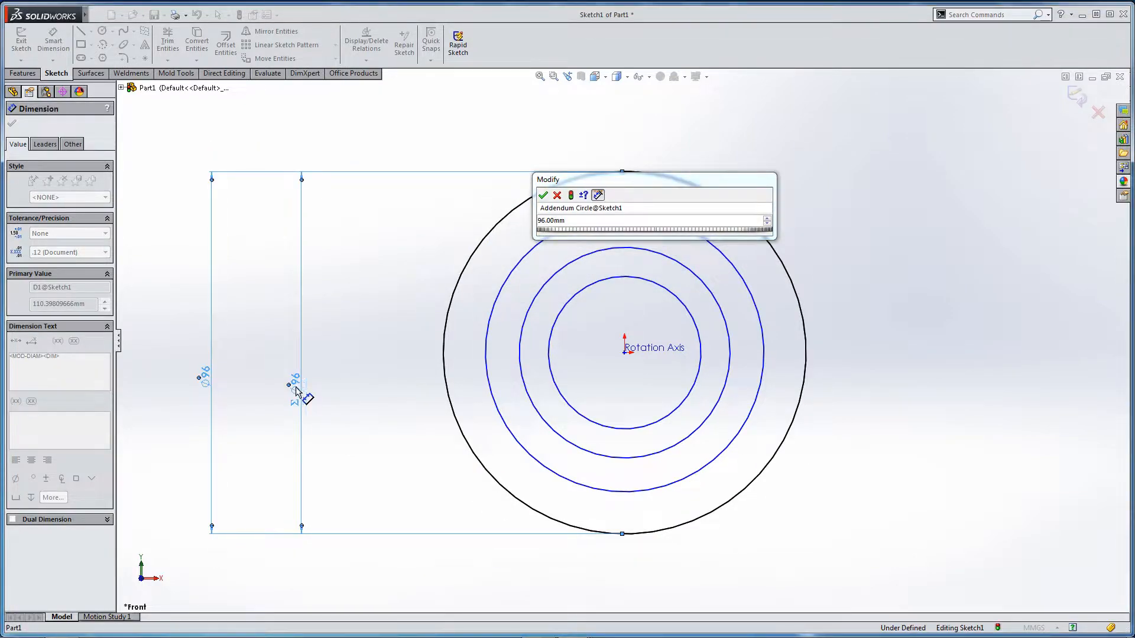
{"action": "left_click", "coordinate": [545, 220]}
{"action": "left_click_drag", "start_coordinate": [565, 221], "coordinate": [536, 219]}
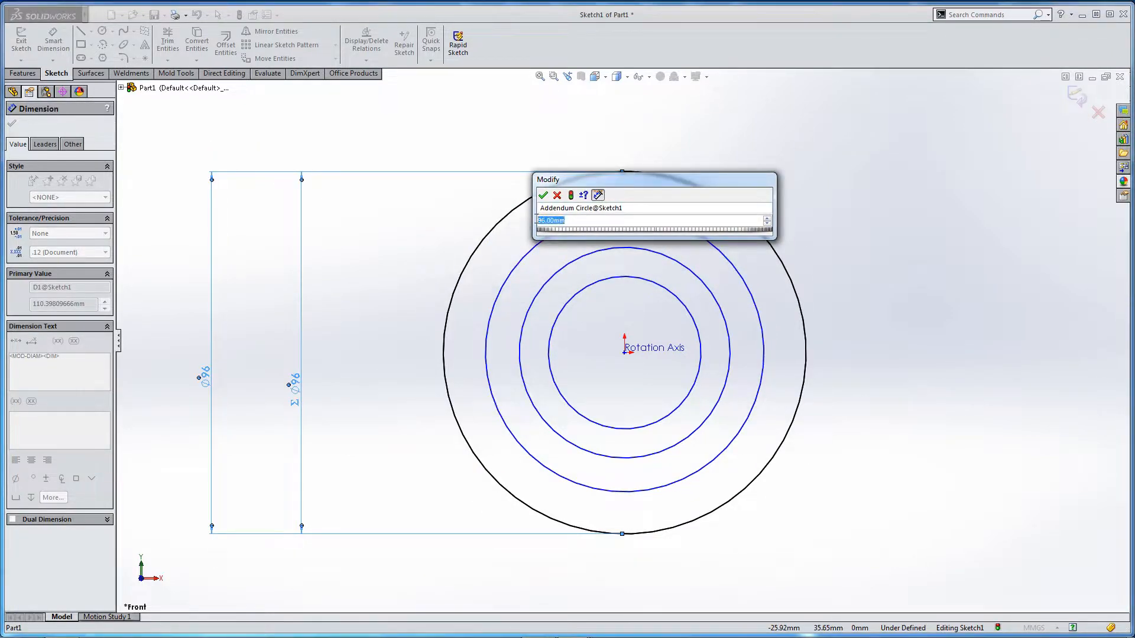
{"action": "type", "text": "="}
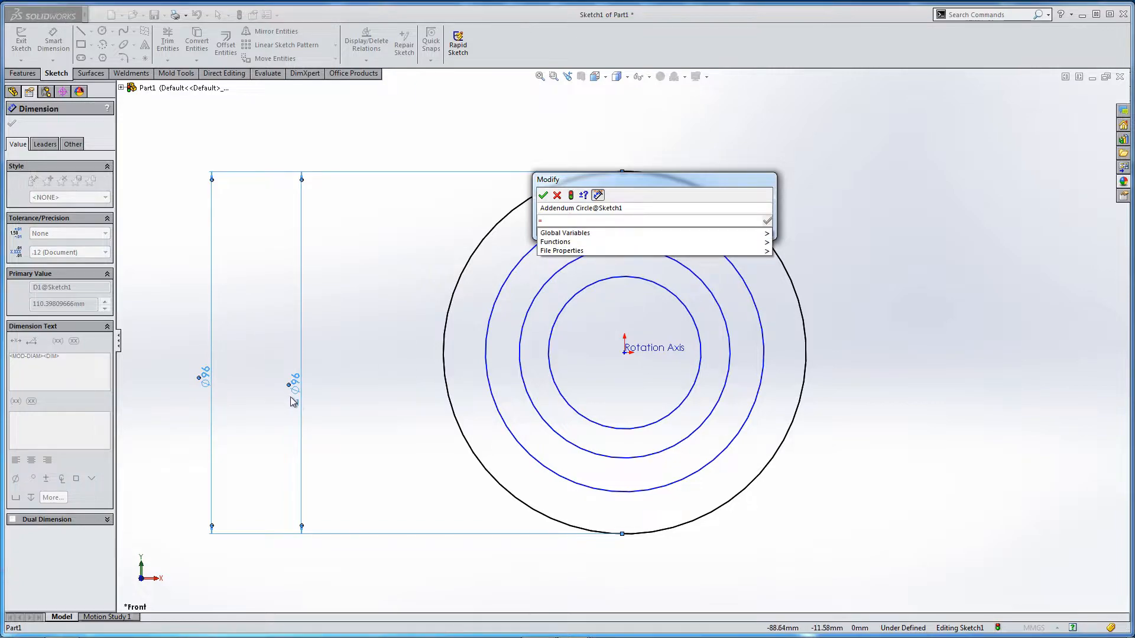
{"action": "left_click", "coordinate": [296, 406]}
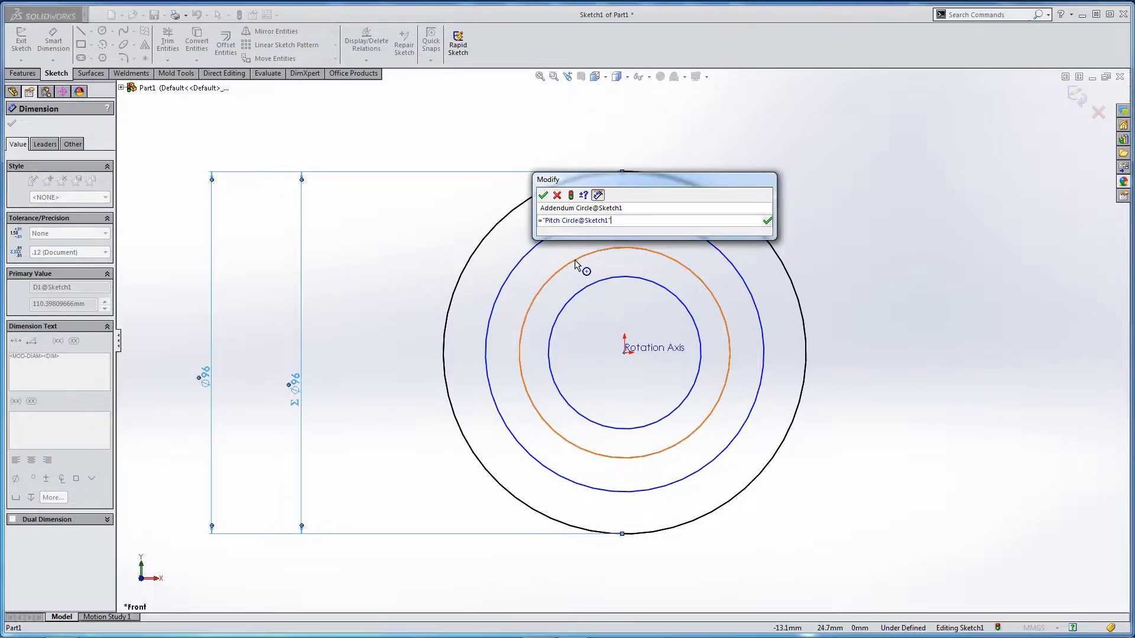
{"action": "type", "text": "*"}
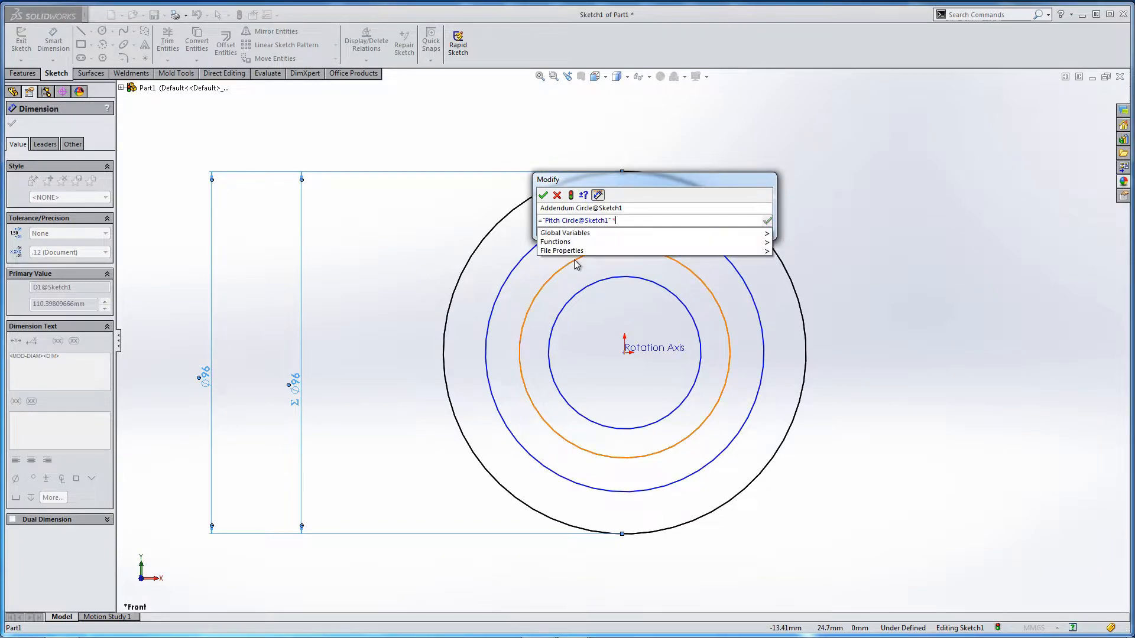
{"action": "key", "text": "BackSpace"}
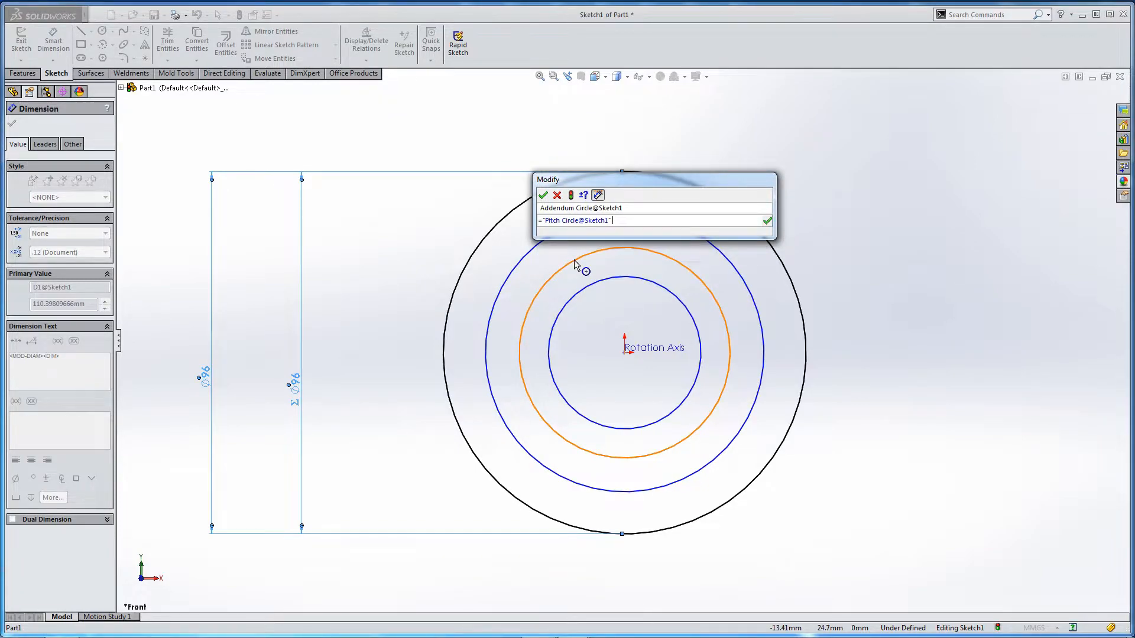
{"action": "type", "text": "-"}
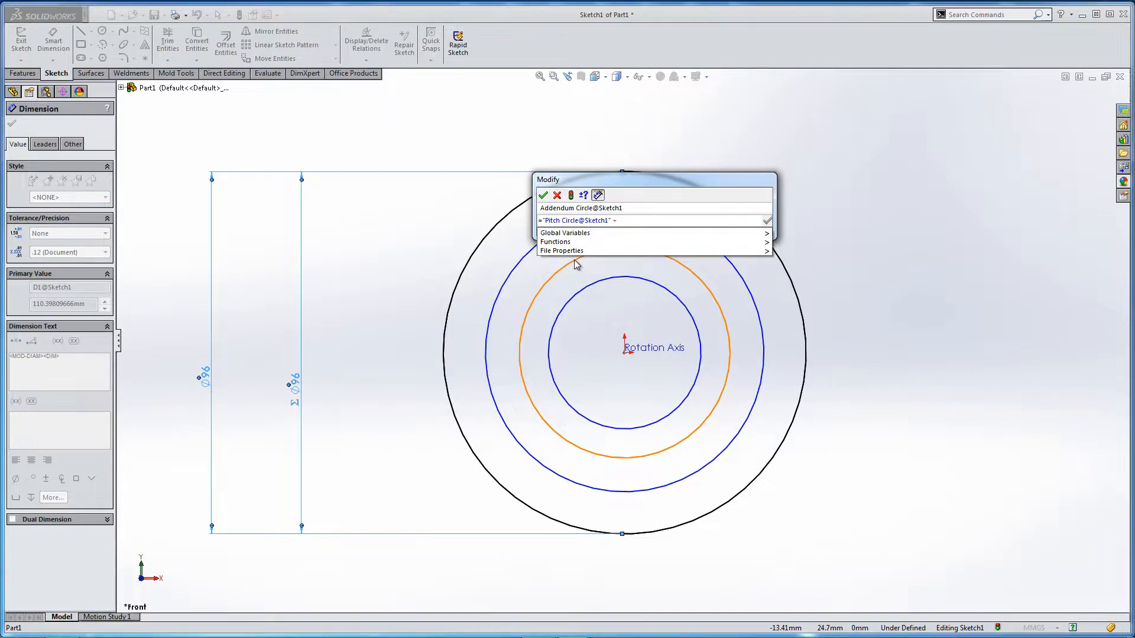
{"action": "key", "text": "Down"}
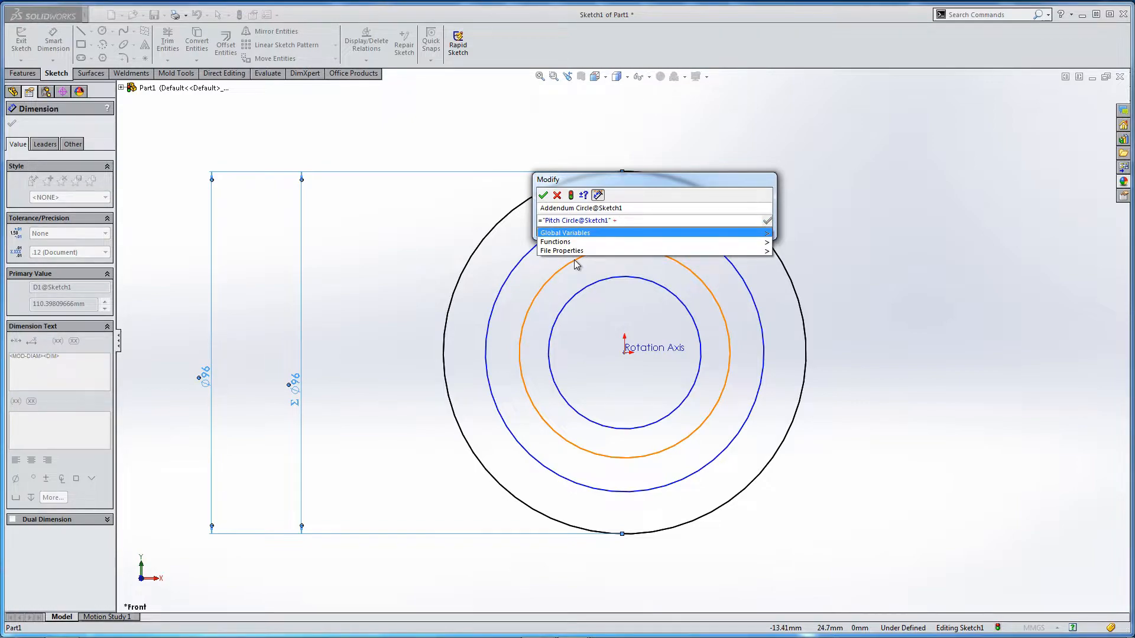
{"action": "key", "text": "Right"}
{"action": "key", "text": "Down"}
{"action": "key", "text": "Up"}
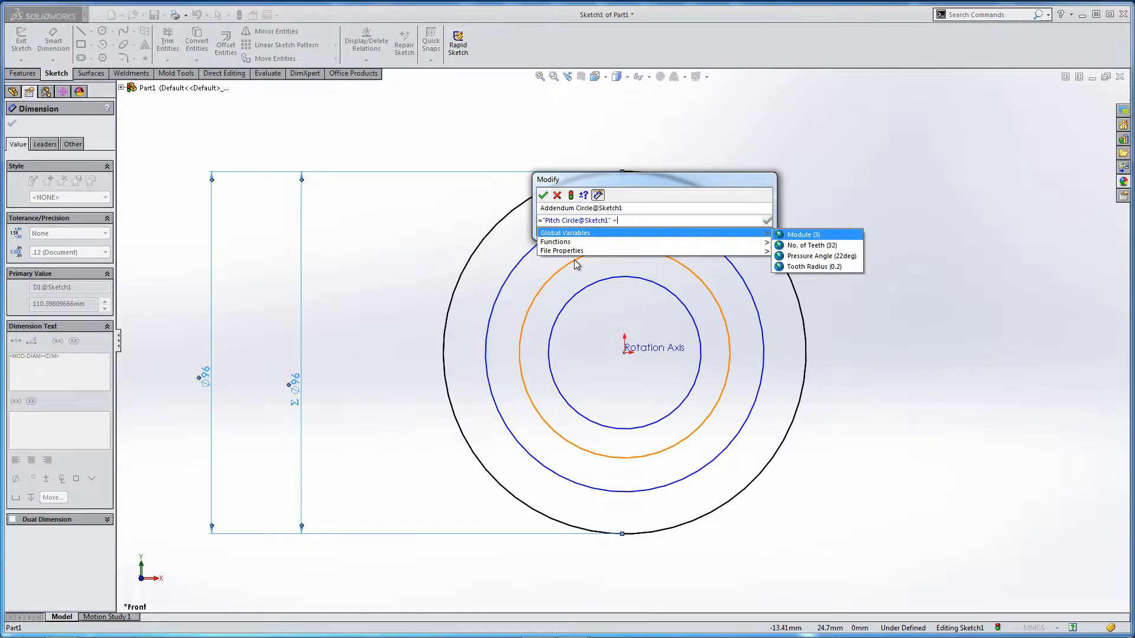
{"action": "key", "text": "Return"}
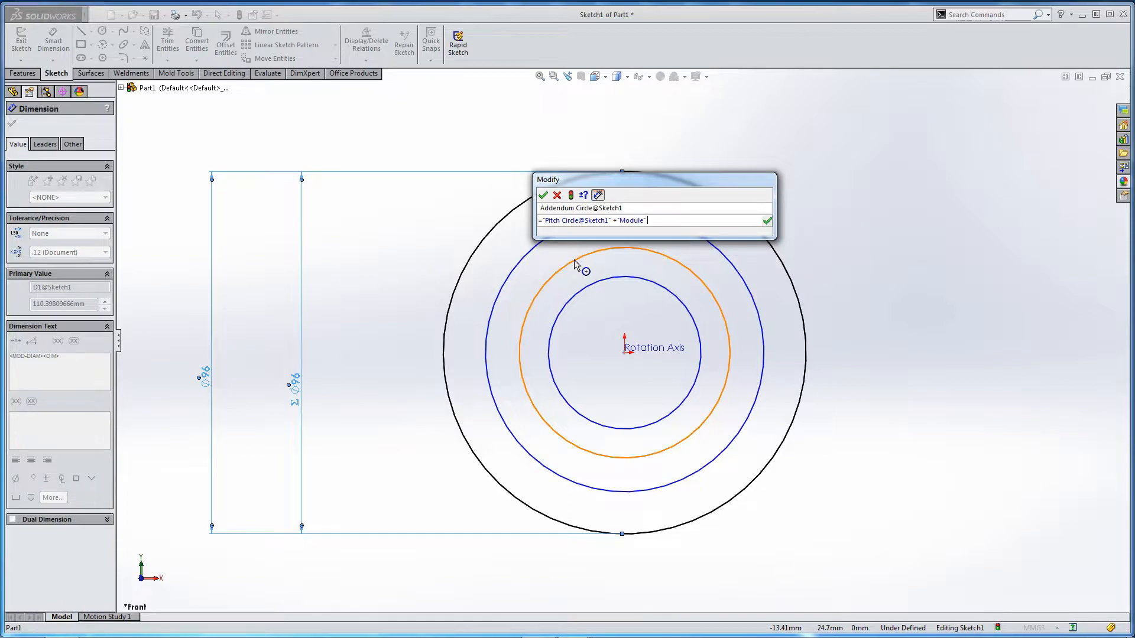
{"action": "type", "text": "* 2"}
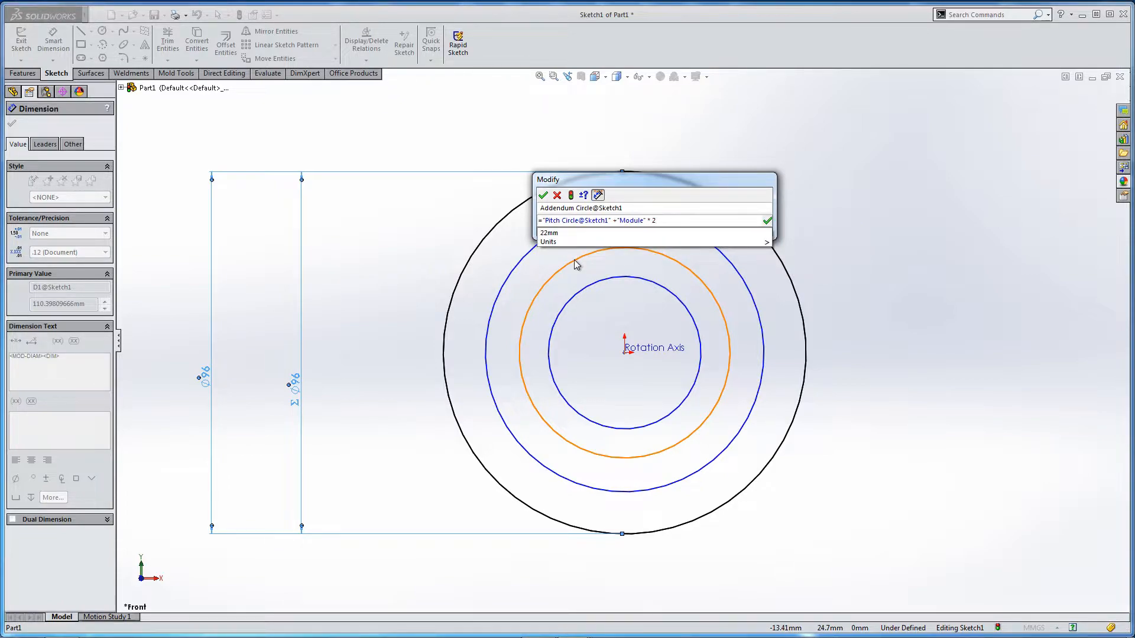
{"action": "key", "text": "Return"}
{"action": "key", "text": "Return"}
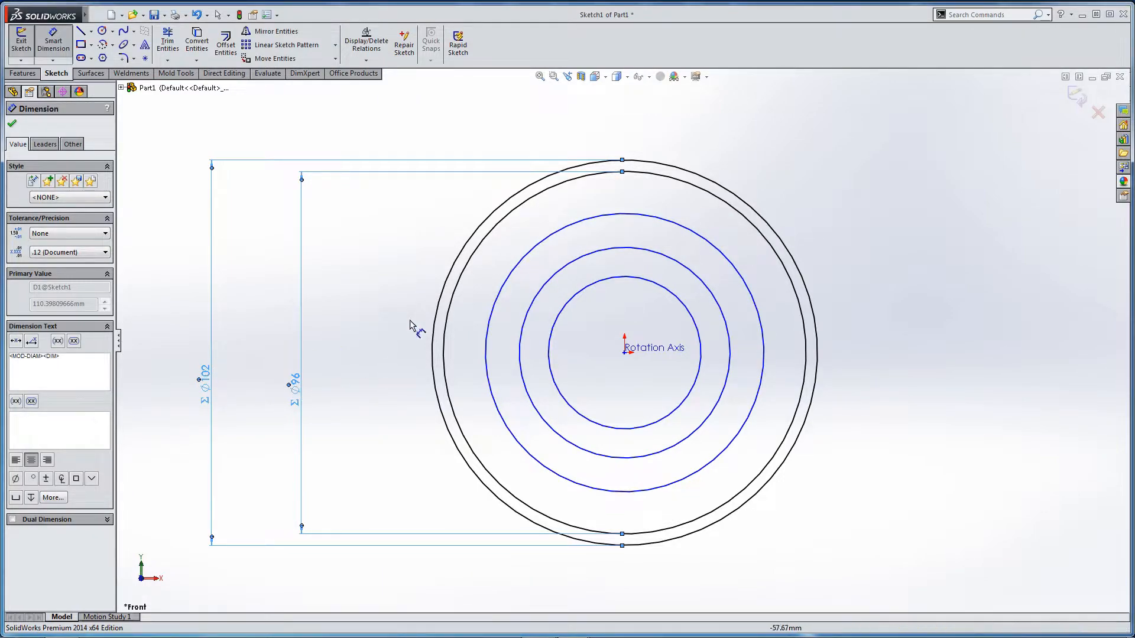
Dimension the diameter of the third-largest circle and name the dimension "Clearance Circle".
{"action": "left_click", "coordinate": [511, 283]}
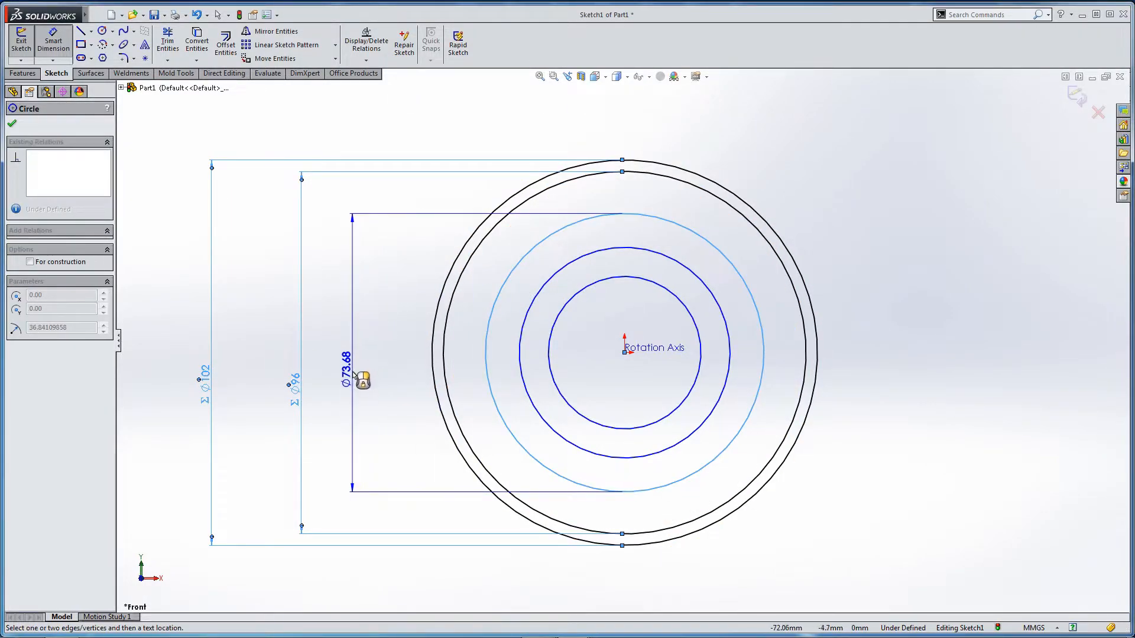
{"action": "left_click", "coordinate": [363, 383]}
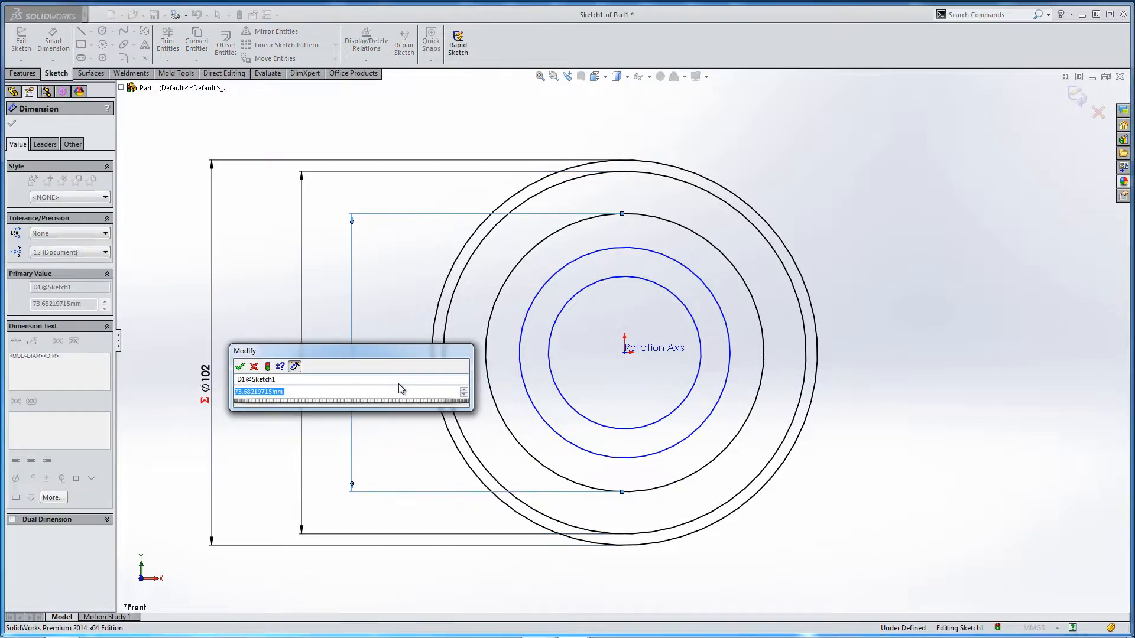
{"action": "left_click", "coordinate": [292, 382]}
{"action": "type", "text": "ce Circle"}
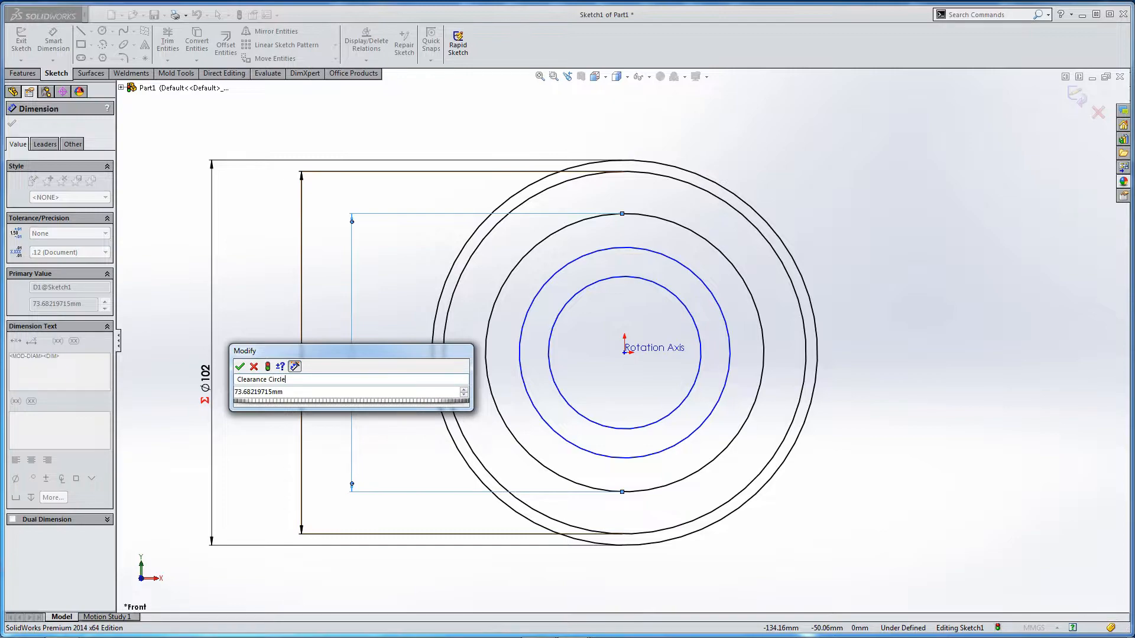
{"action": "key", "text": "Tab"}
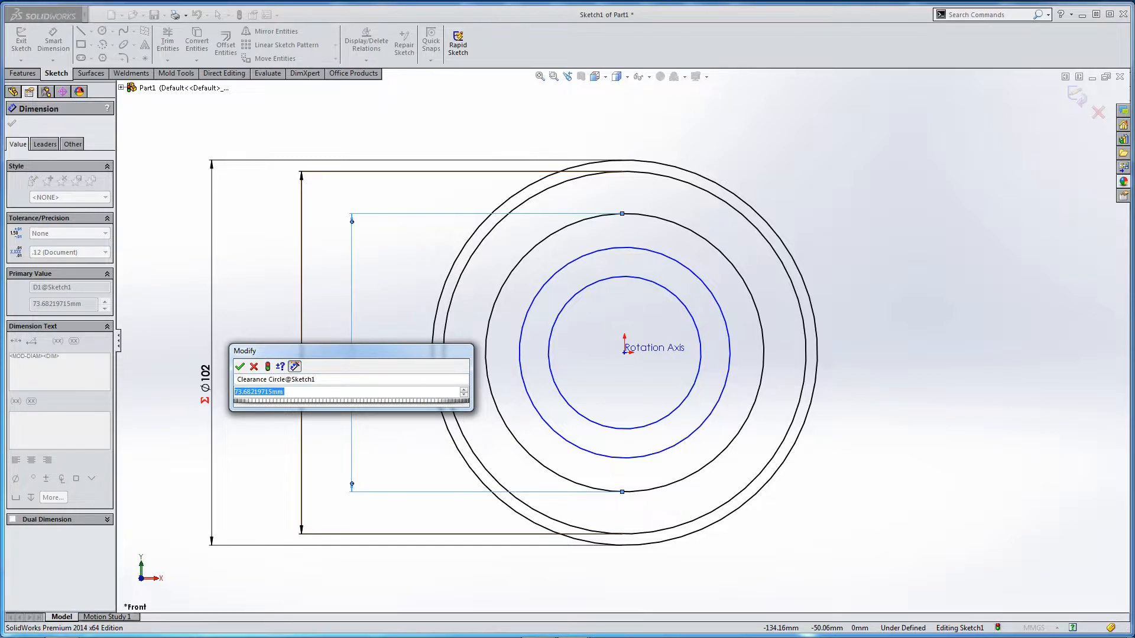
Set the Clearance Circle dimension to the equation "Pitch Circle@Sketch1" - "Module" * 2 and accept it.
{"action": "type", "text": "="}
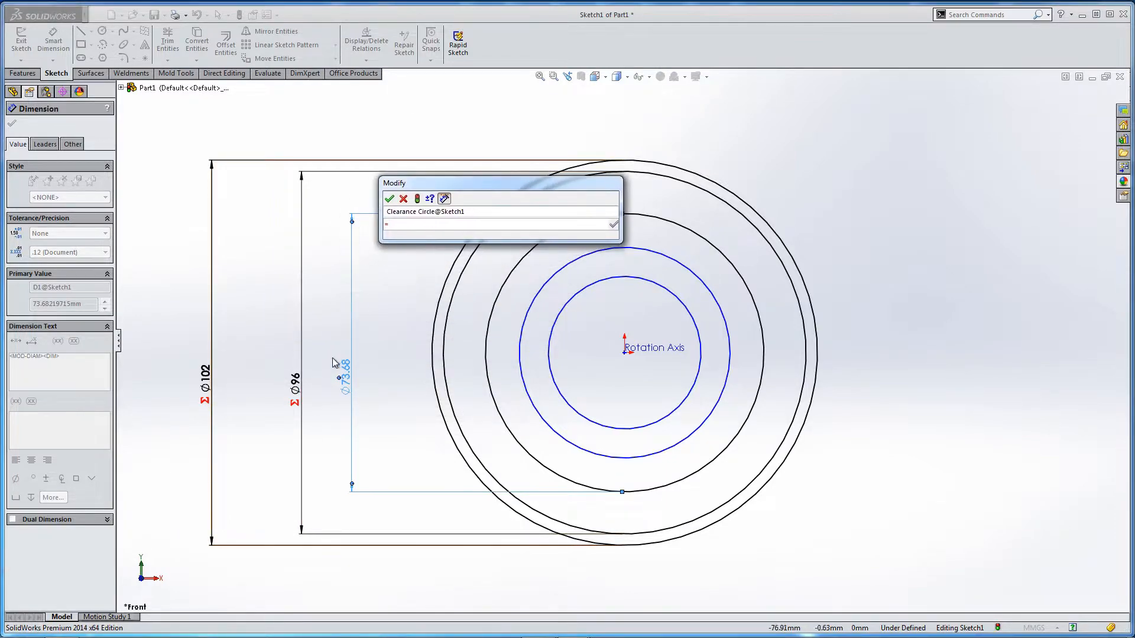
{"action": "left_click", "coordinate": [298, 396]}
{"action": "left_click", "coordinate": [300, 420]}
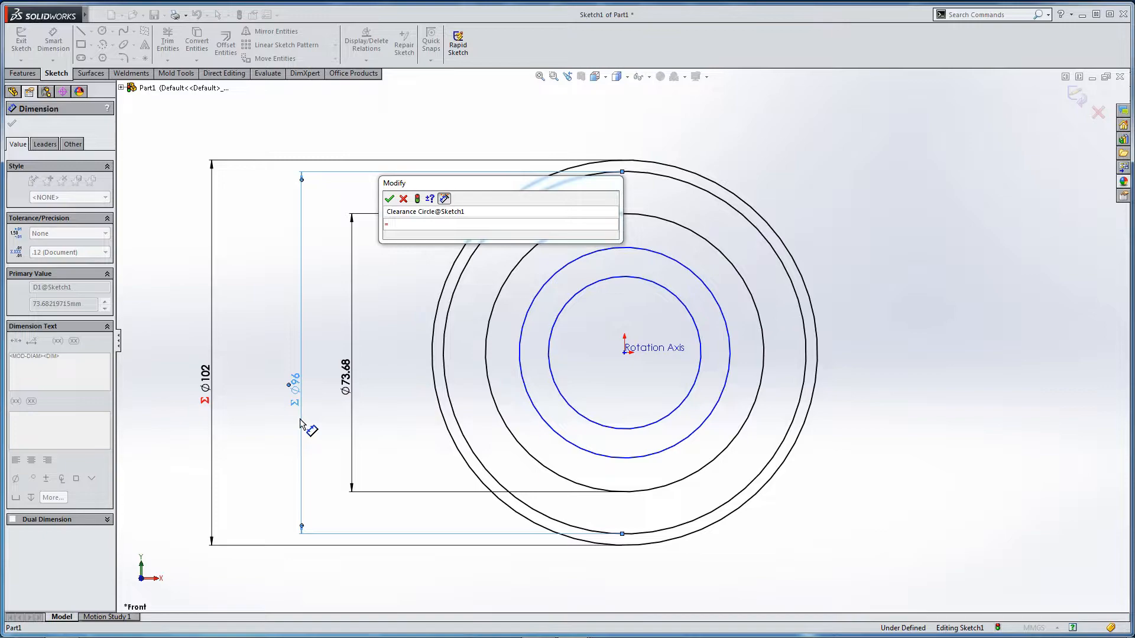
{"action": "left_click", "coordinate": [295, 397]}
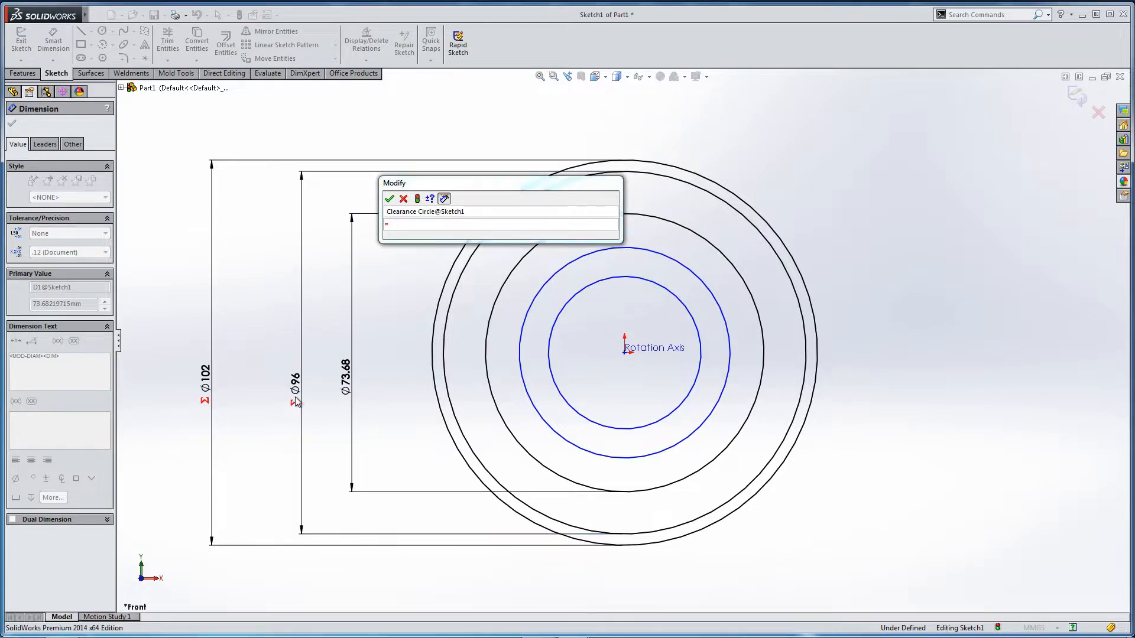
{"action": "left_click", "coordinate": [301, 437]}
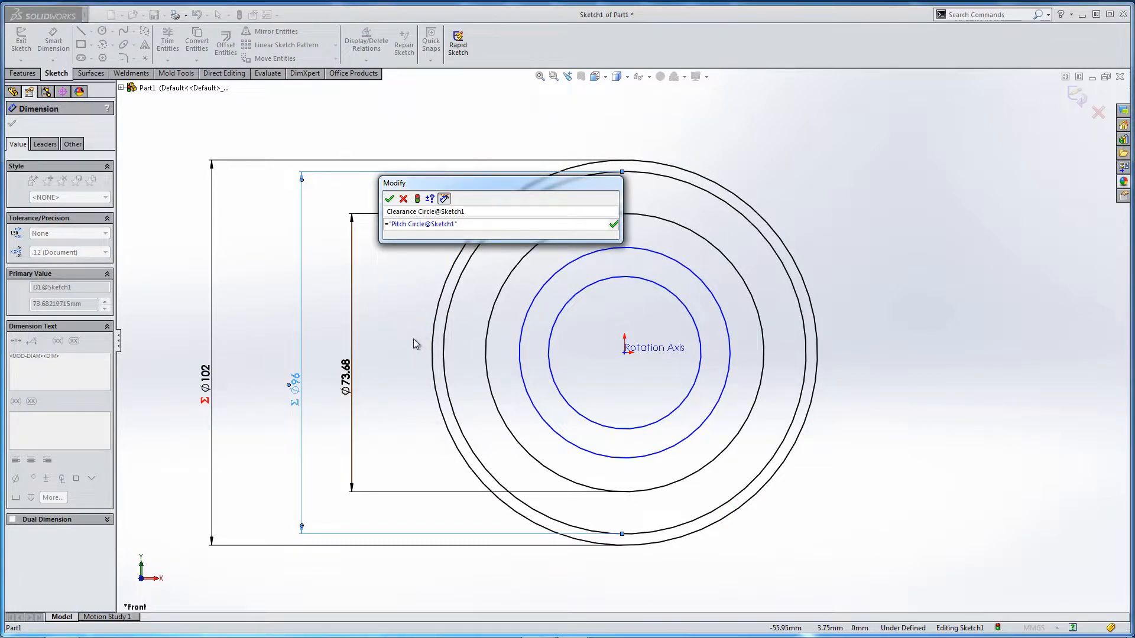
{"action": "type", "text": "-"}
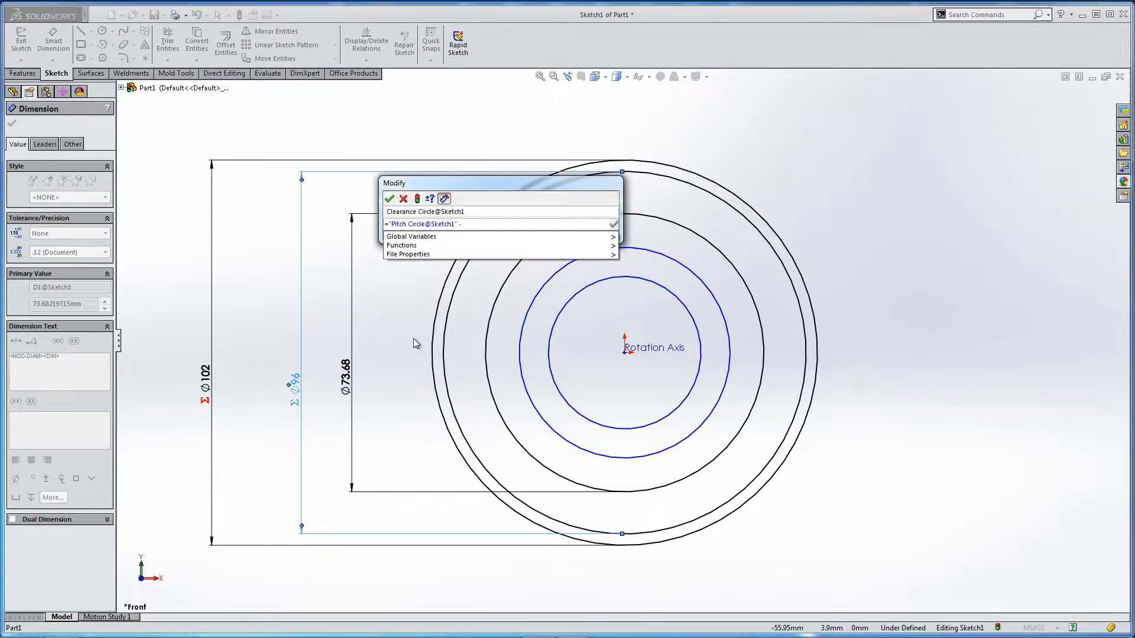
{"action": "key", "text": "Down"}
{"action": "key", "text": "Right"}
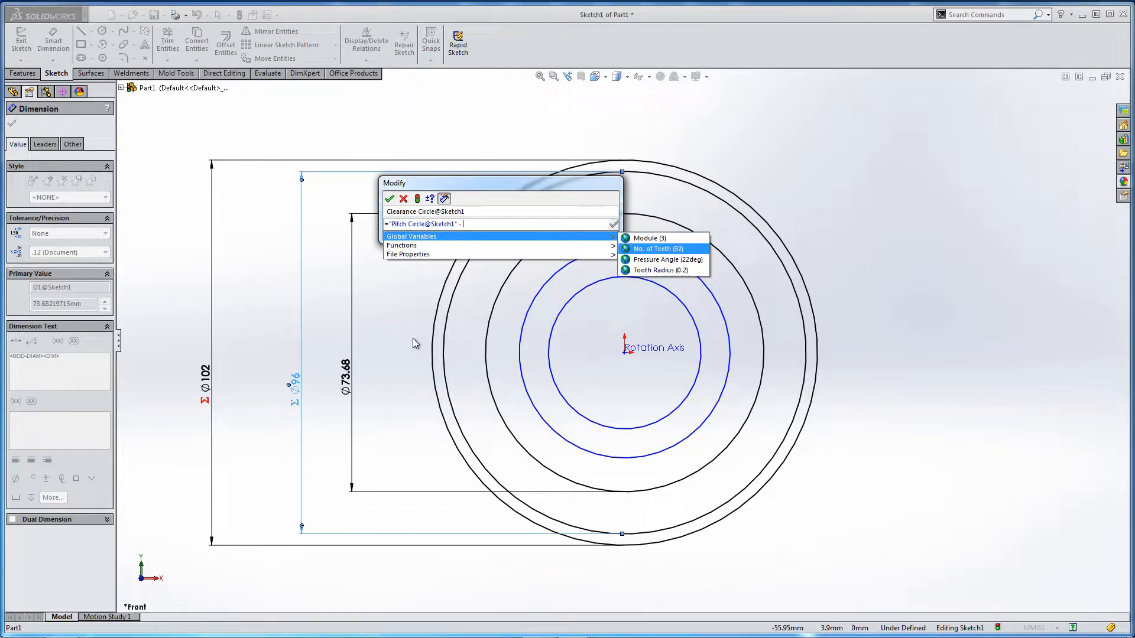
{"action": "key", "text": "Return"}
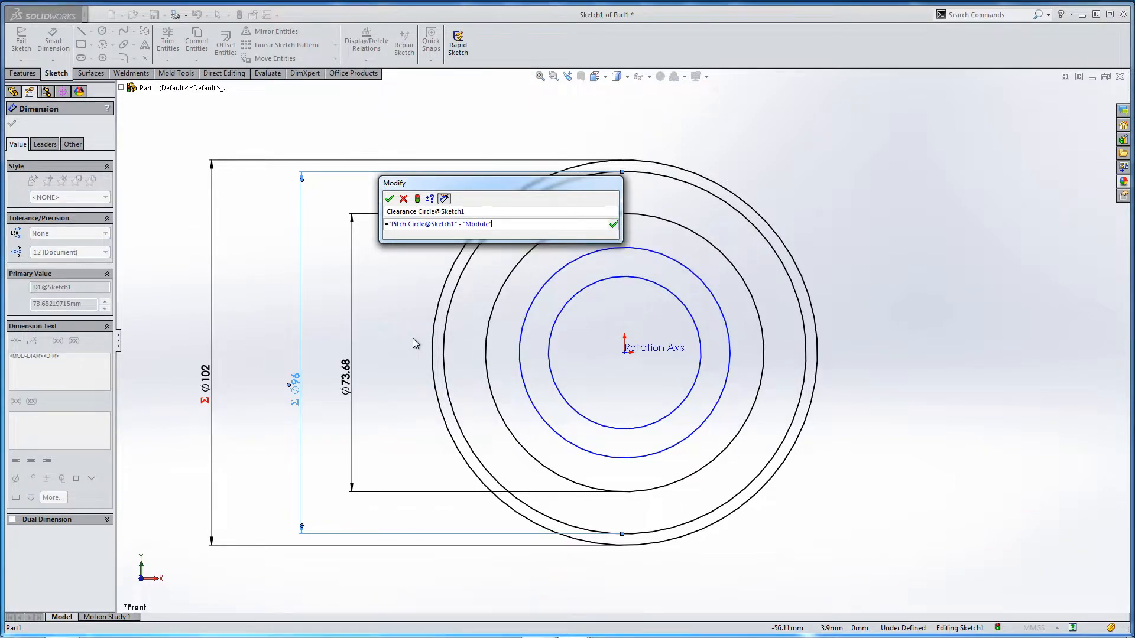
{"action": "type", "text": "* 2"}
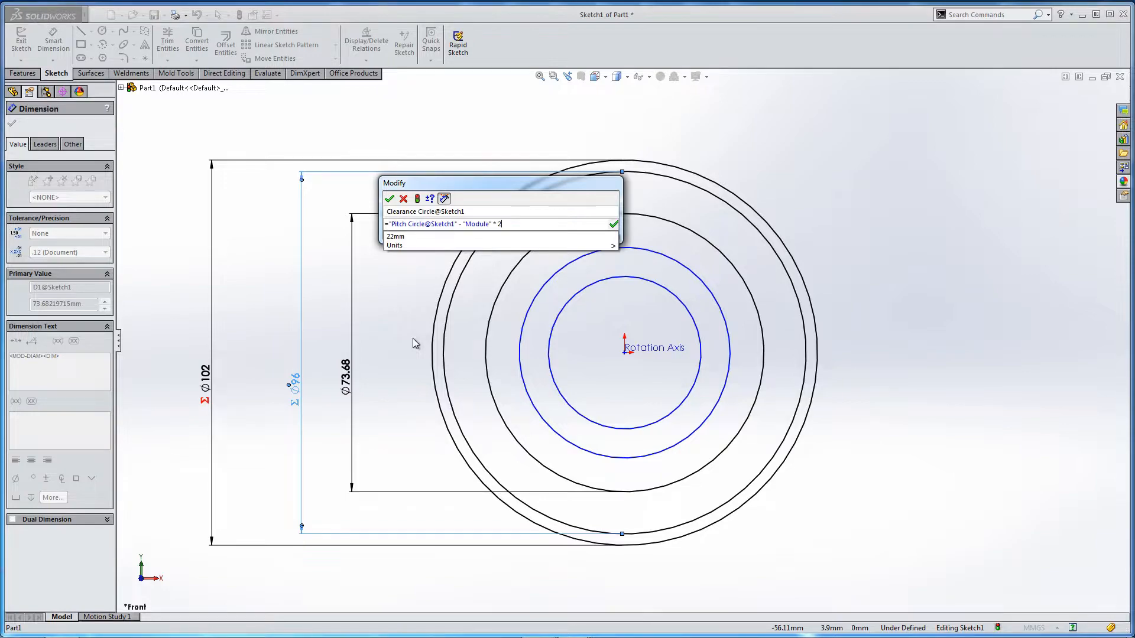
{"action": "key", "text": "Return"}
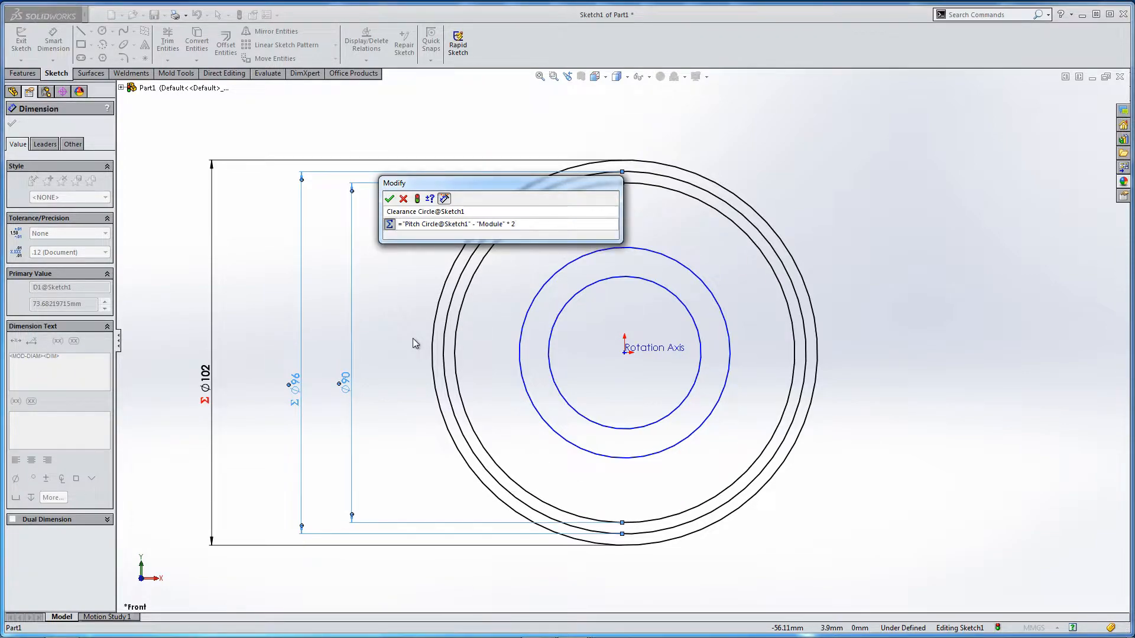
{"action": "key", "text": "Return"}
{"action": "left_click", "coordinate": [249, 384]}
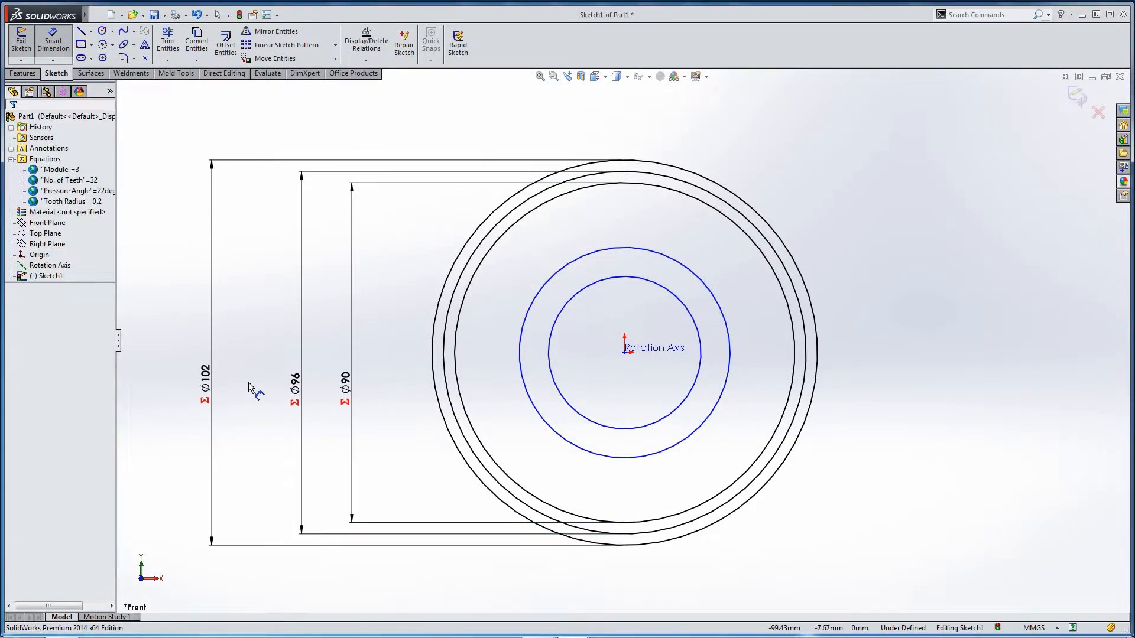
Move the Pitch Circle and Clearance Circle dimensions outward so they sit closely spaced beside the Addendum Circle dimension.
{"action": "left_click_drag", "start_coordinate": [299, 390], "coordinate": [244, 382]}
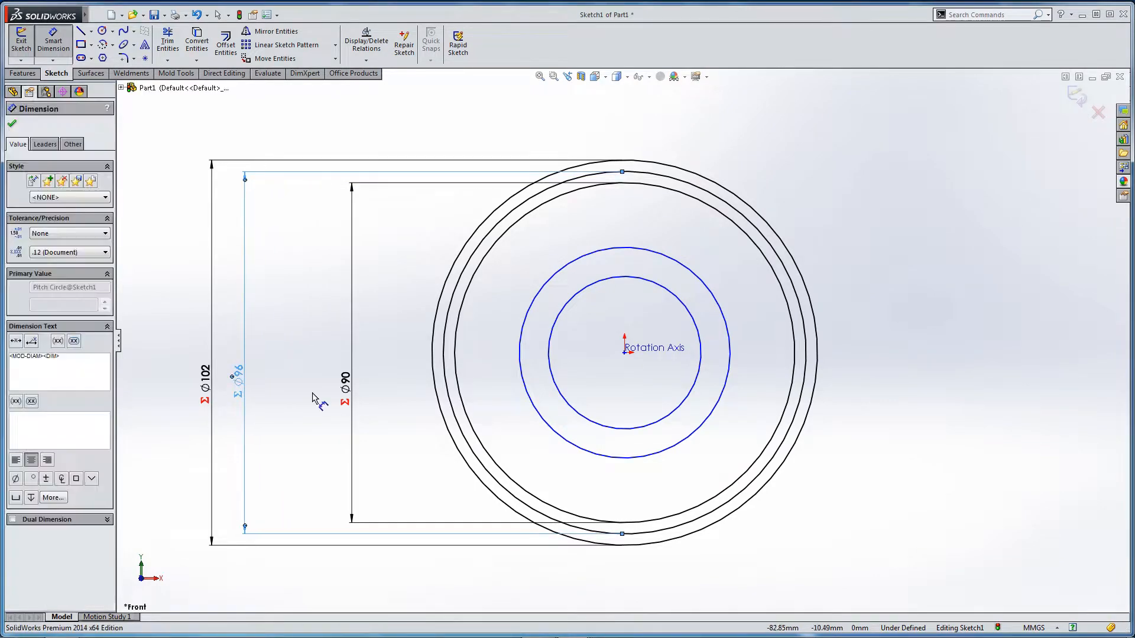
{"action": "left_click_drag", "start_coordinate": [353, 397], "coordinate": [278, 387]}
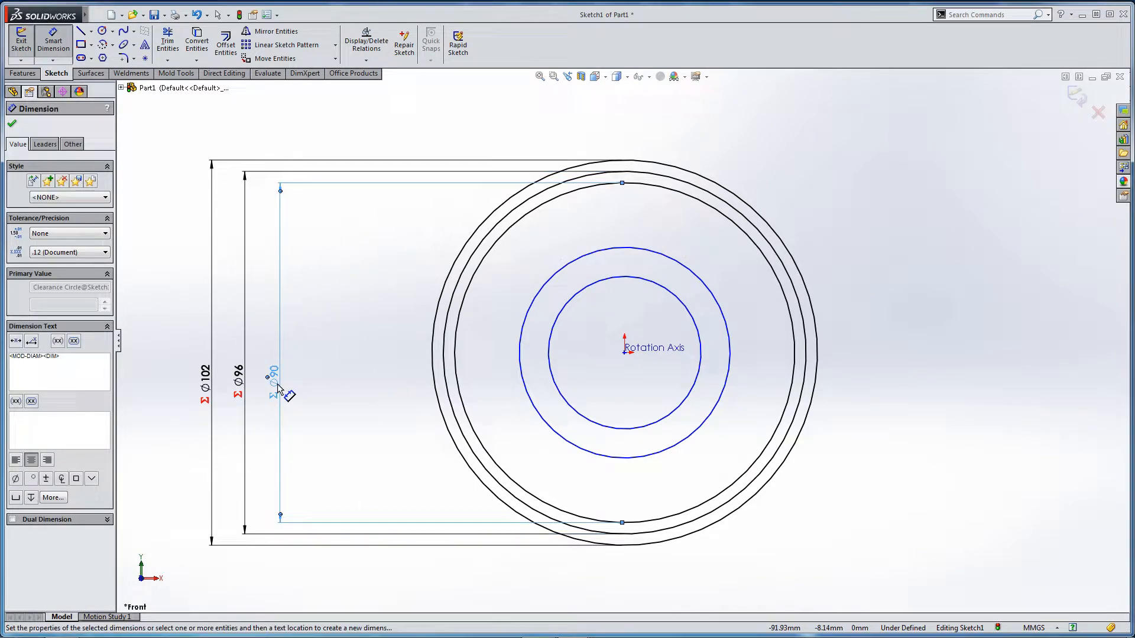
{"action": "key", "text": "Escape"}
{"action": "key", "text": "Return"}
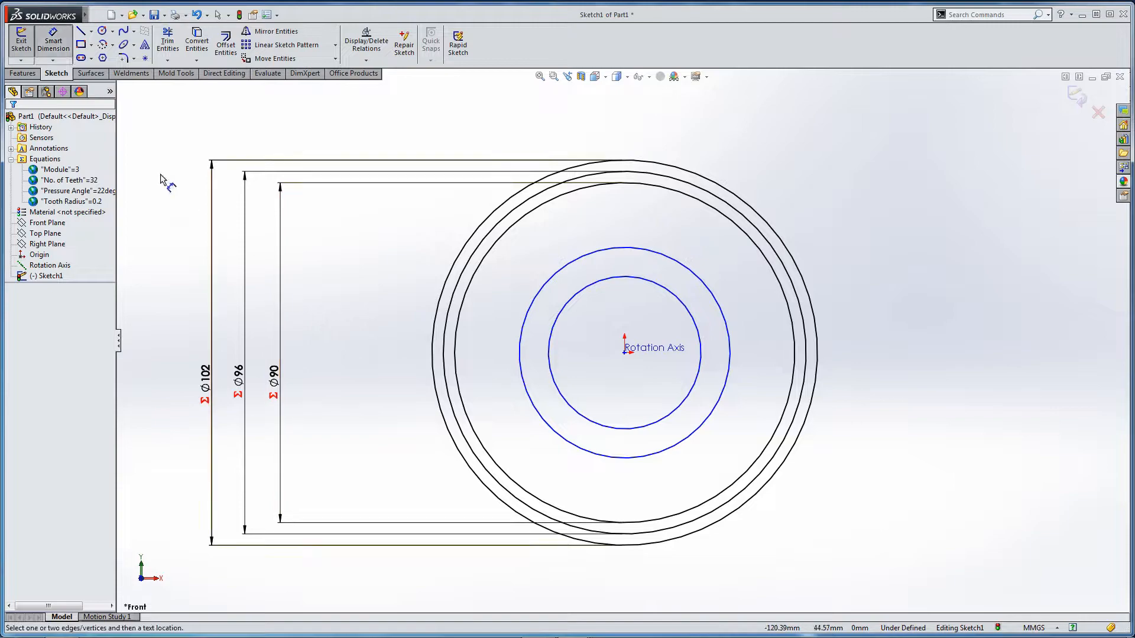
Dimension the diameter of the second-smallest circle and name the dimension "Base Circle".
{"action": "left_click", "coordinate": [538, 299]}
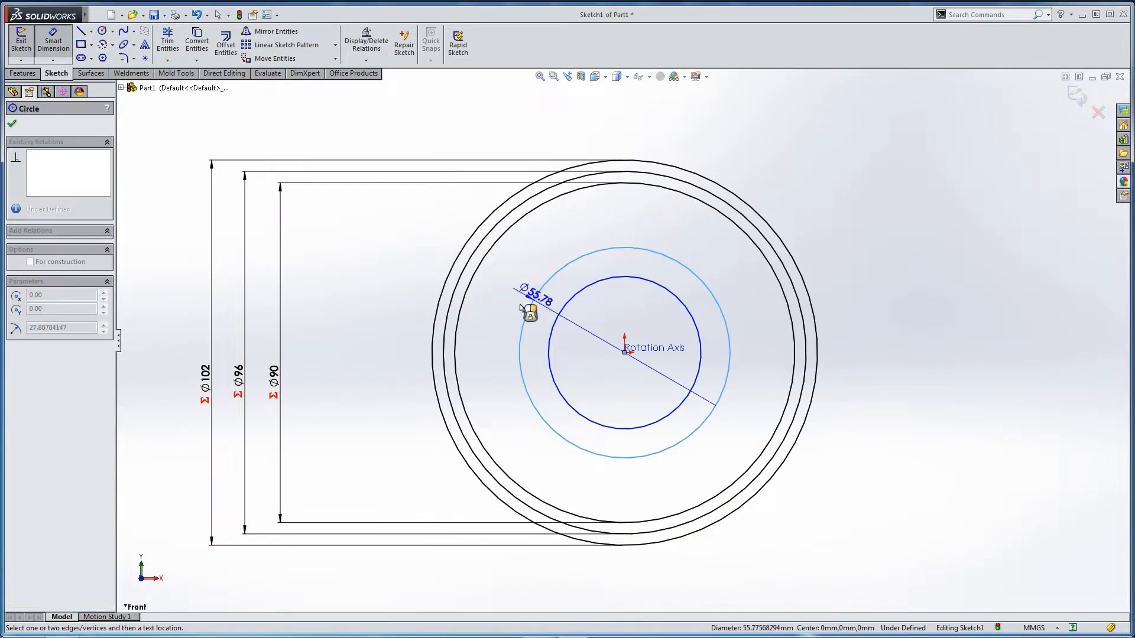
{"action": "left_click", "coordinate": [336, 388]}
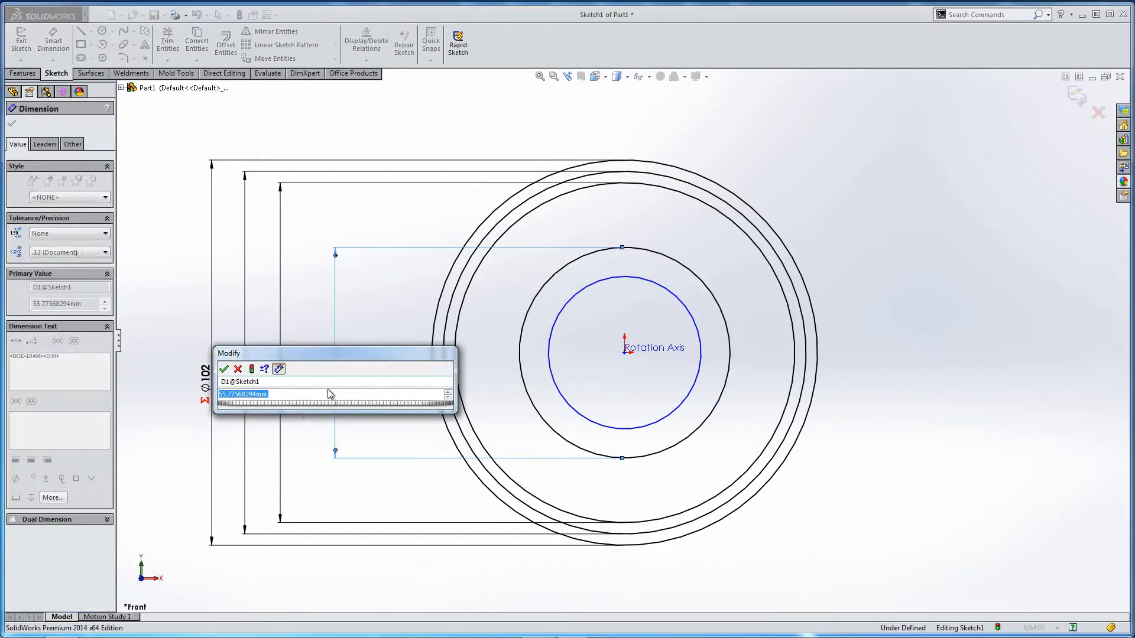
{"action": "left_click", "coordinate": [256, 382]}
{"action": "type", "text": "B"}
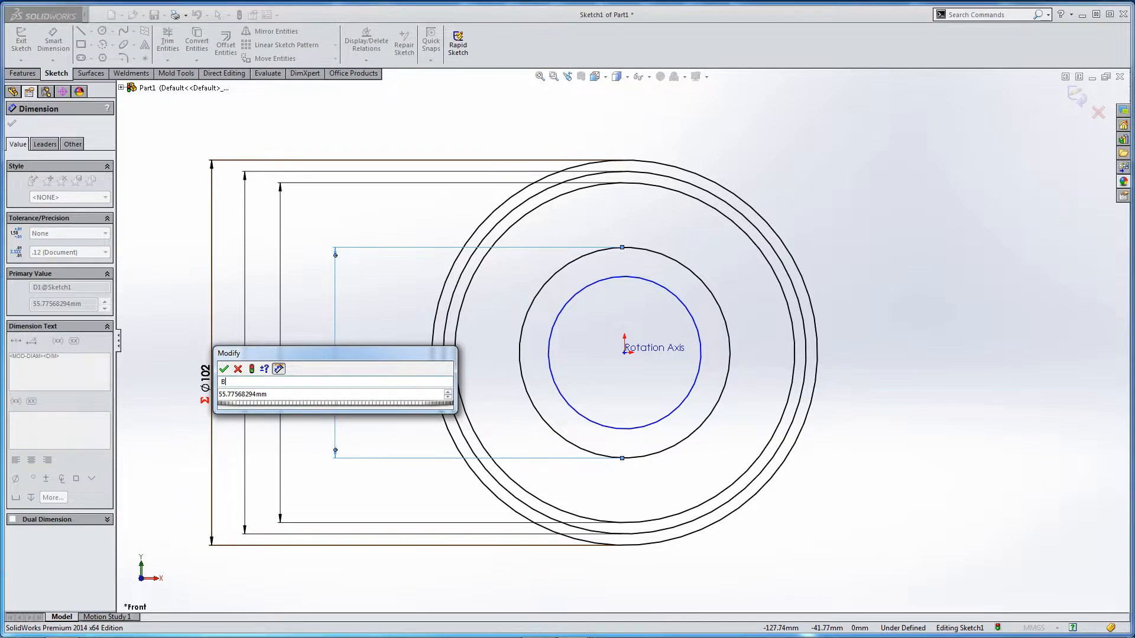
{"action": "type", "text": "ase Circle"}
{"action": "key", "text": "Return"}
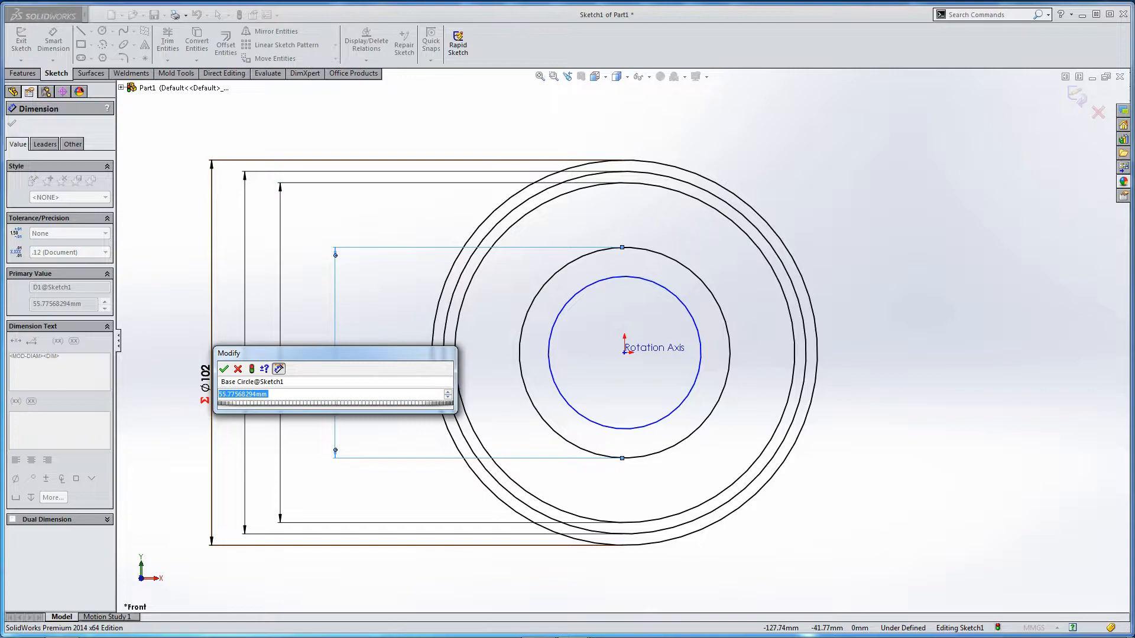
Set the Base Circle dimension to the equation "Pitch Circle@Sketch1" * cos("Pressure Angle") and accept it.
{"action": "type", "text": "="}
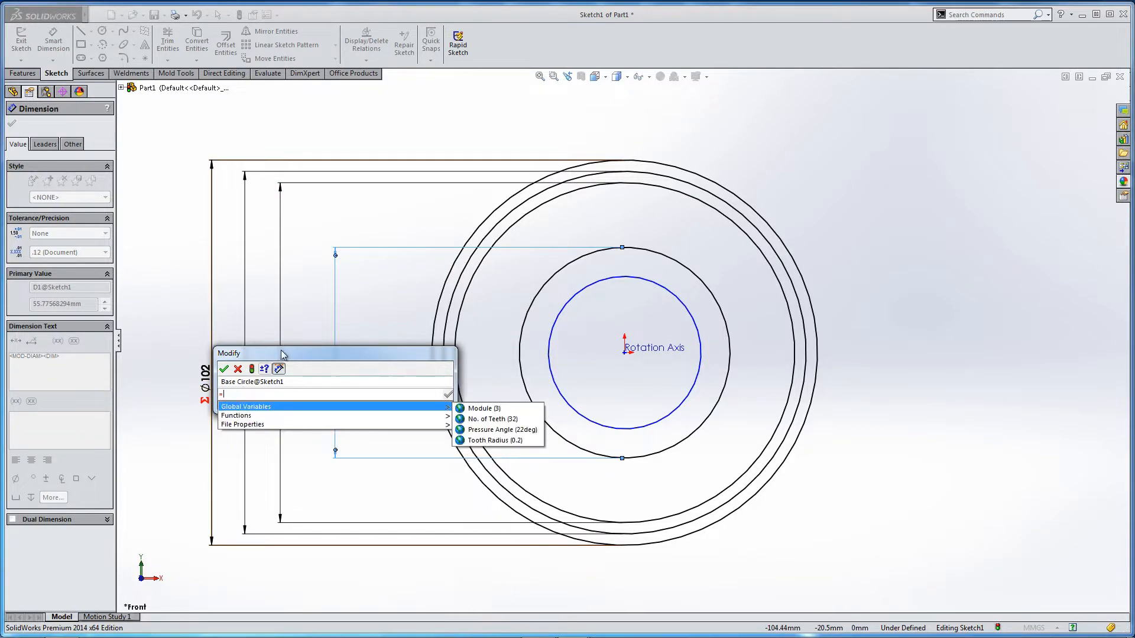
{"action": "left_click_drag", "start_coordinate": [312, 353], "coordinate": [472, 151]}
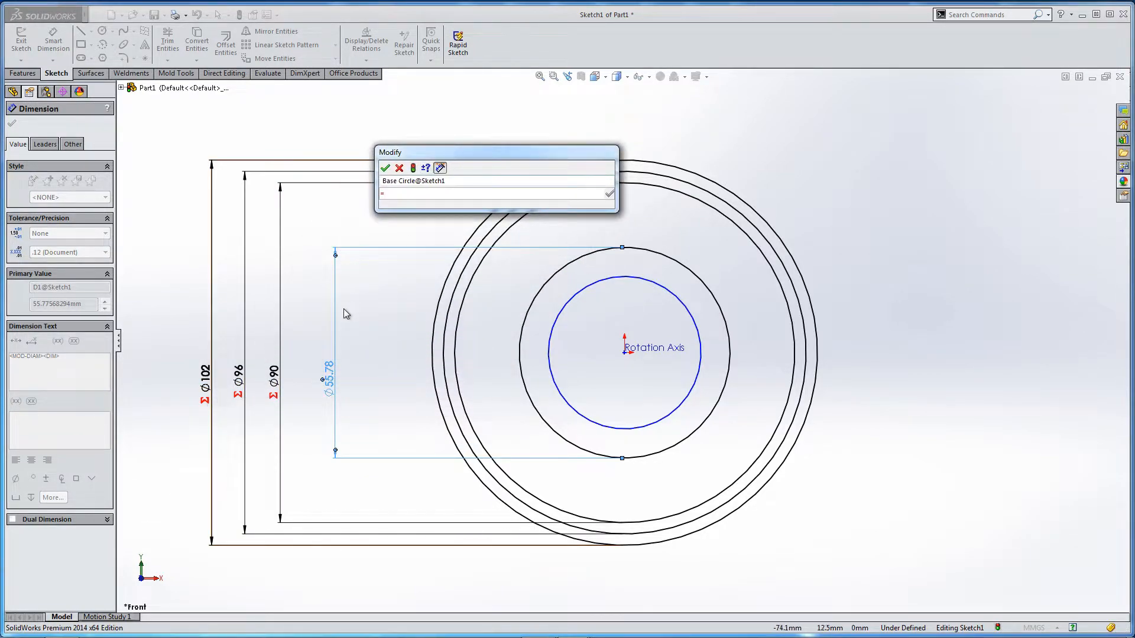
{"action": "left_click", "coordinate": [240, 384]}
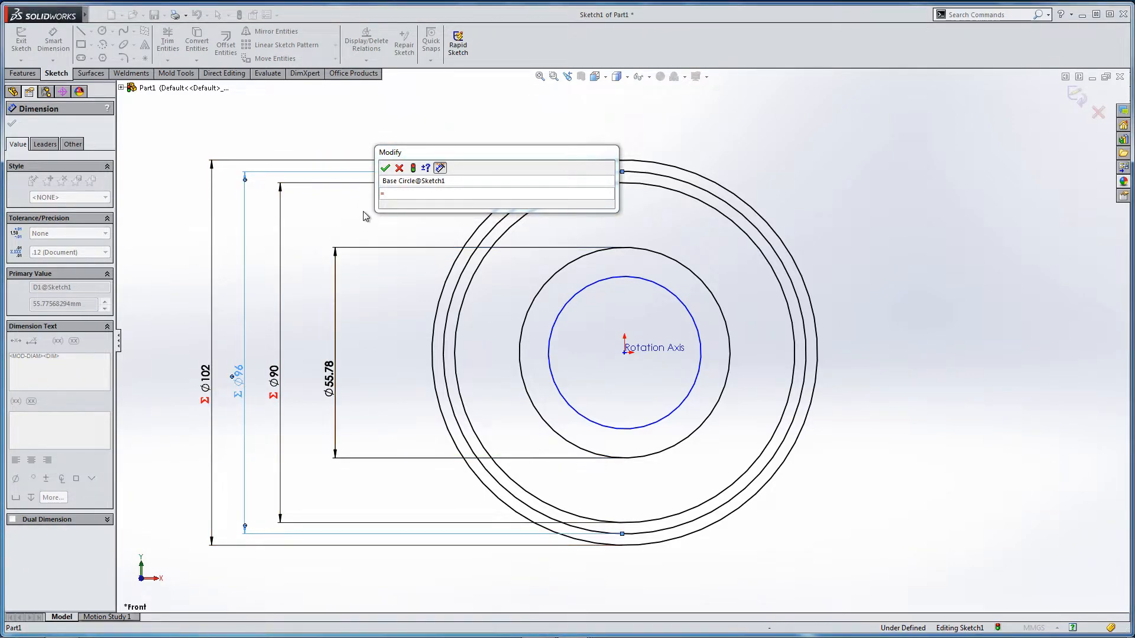
{"action": "left_click", "coordinate": [398, 194]}
{"action": "left_click", "coordinate": [247, 376]}
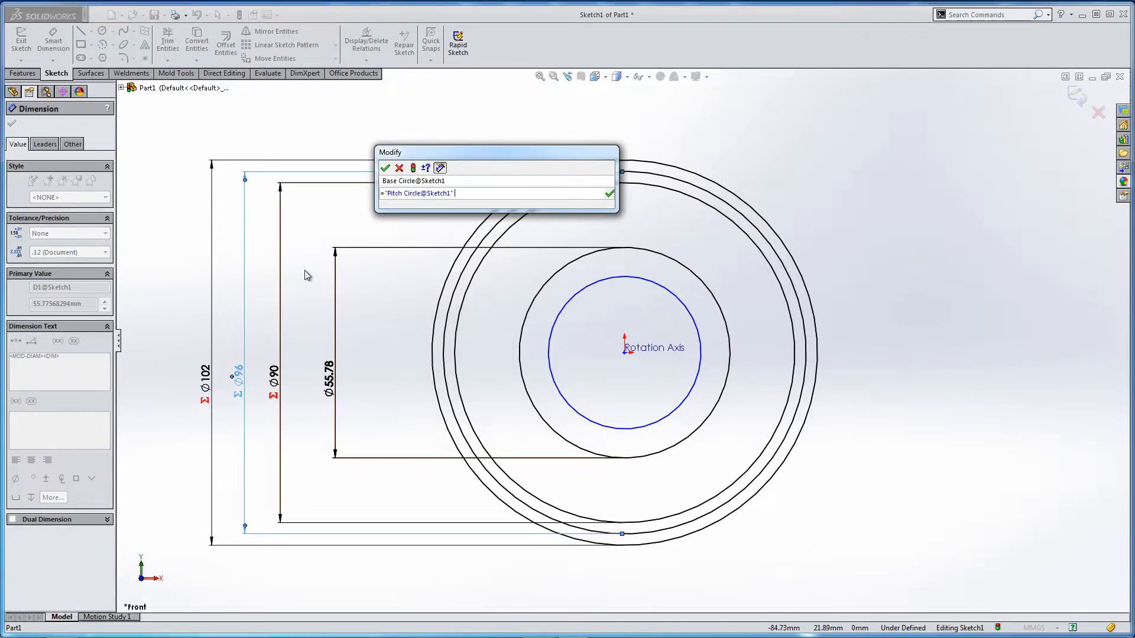
{"action": "type", "text": "* "}
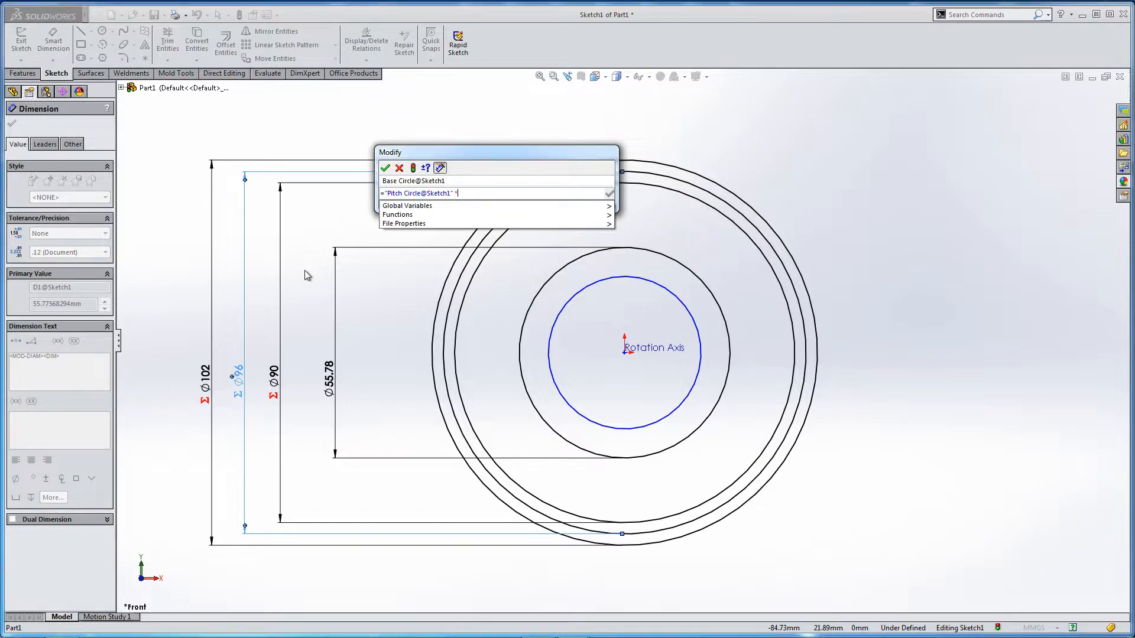
{"action": "type", "text": "co"}
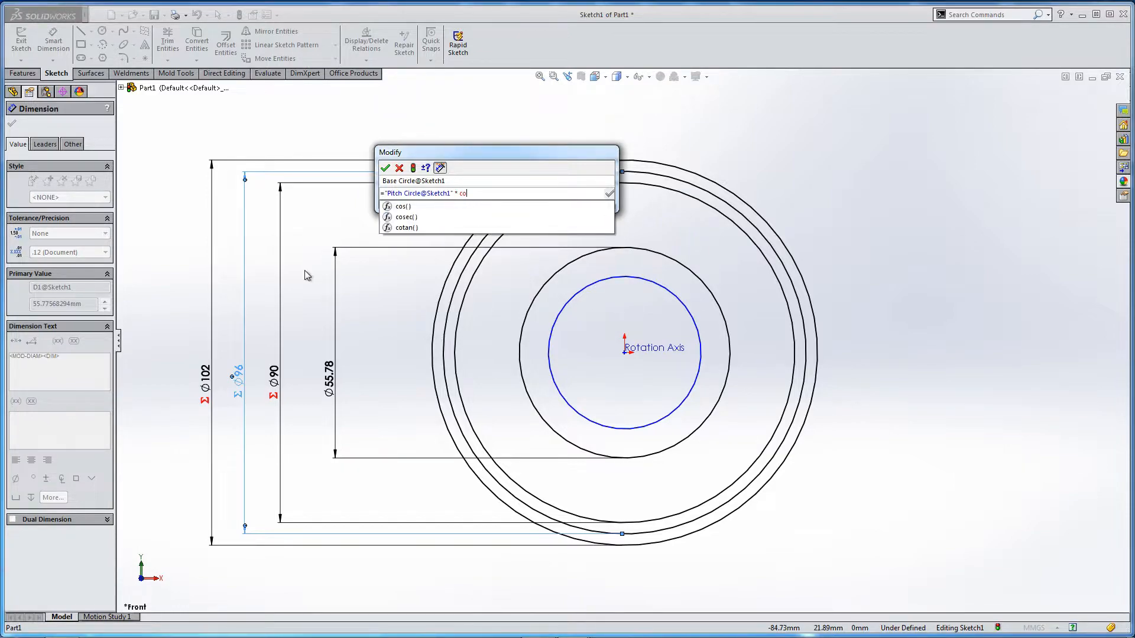
{"action": "type", "text": "s"}
{"action": "key", "text": "Down"}
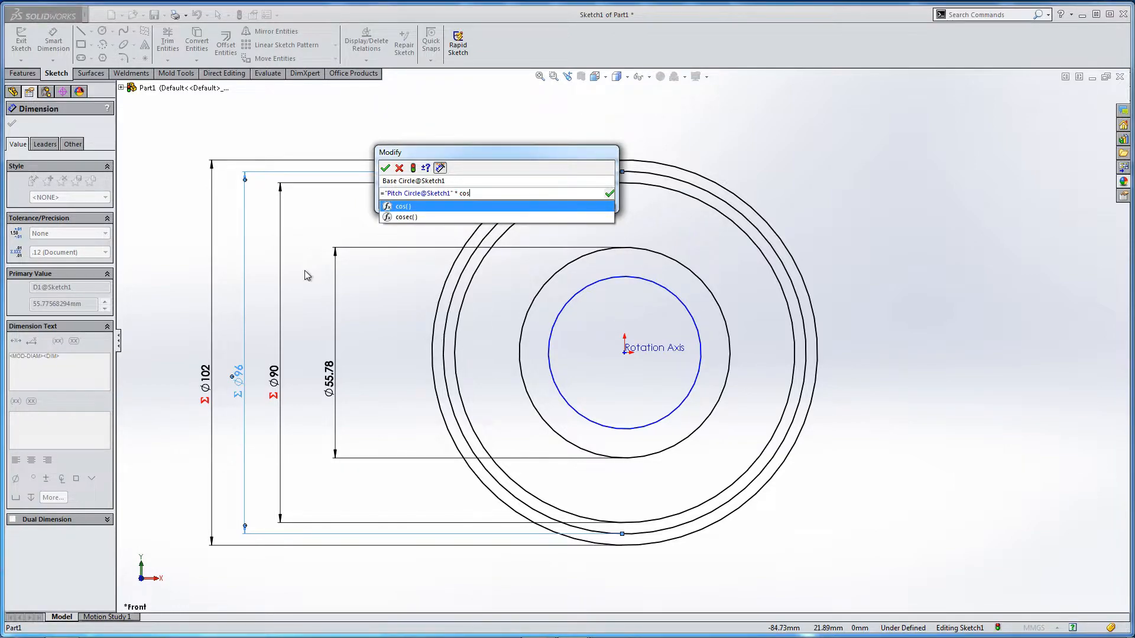
{"action": "key", "text": "Return"}
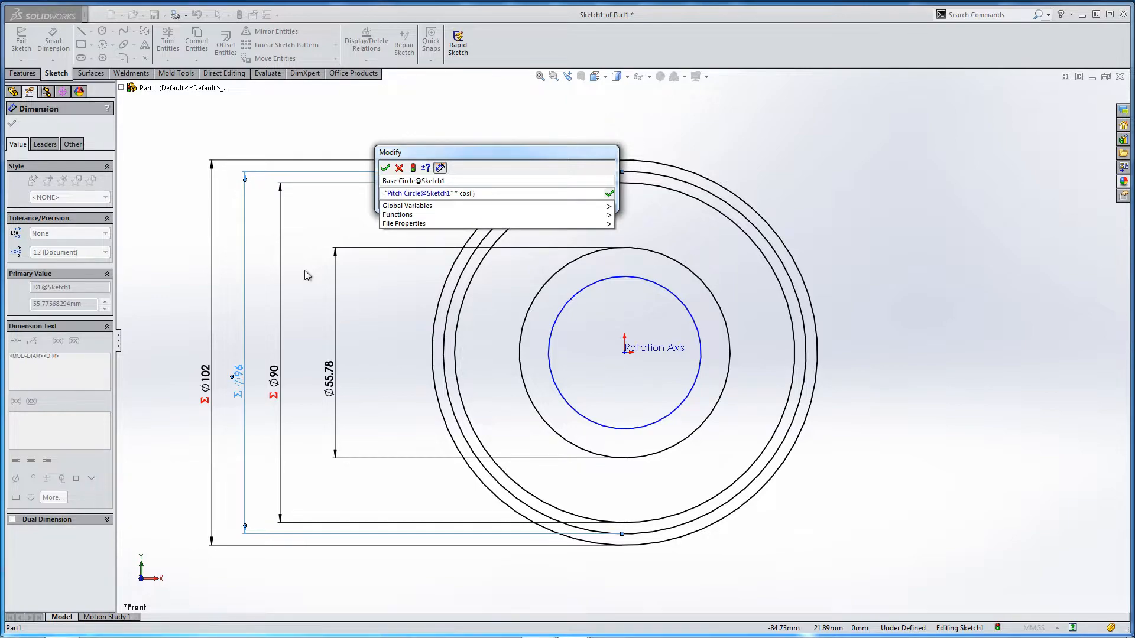
{"action": "key", "text": "Down"}
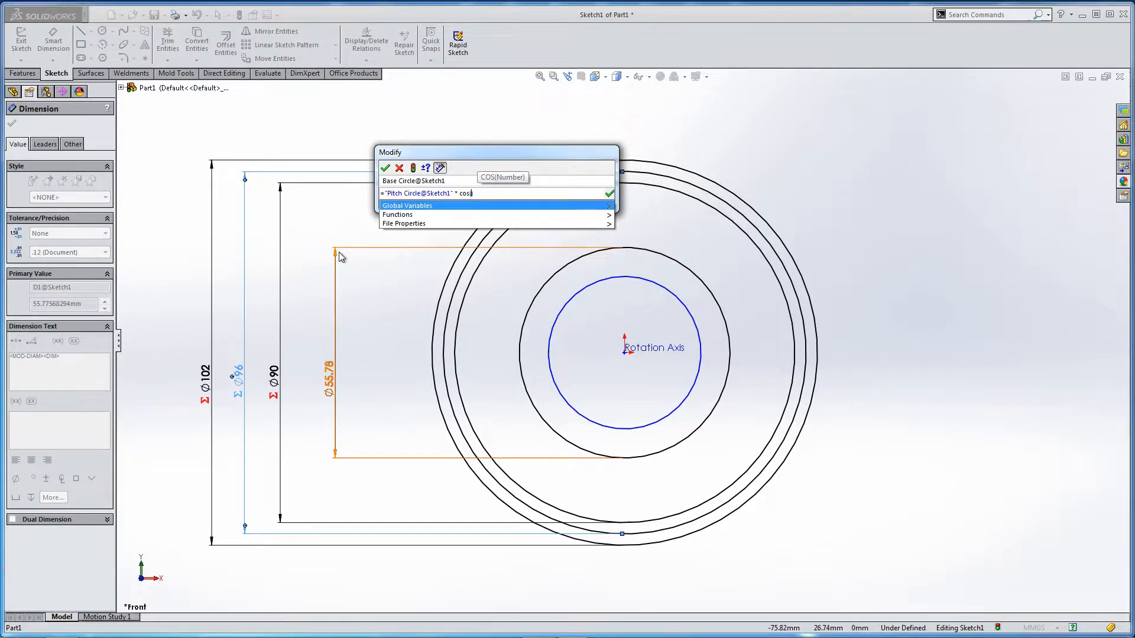
{"action": "key", "text": "Right"}
{"action": "key", "text": "Down"}
{"action": "key", "text": "Down"}
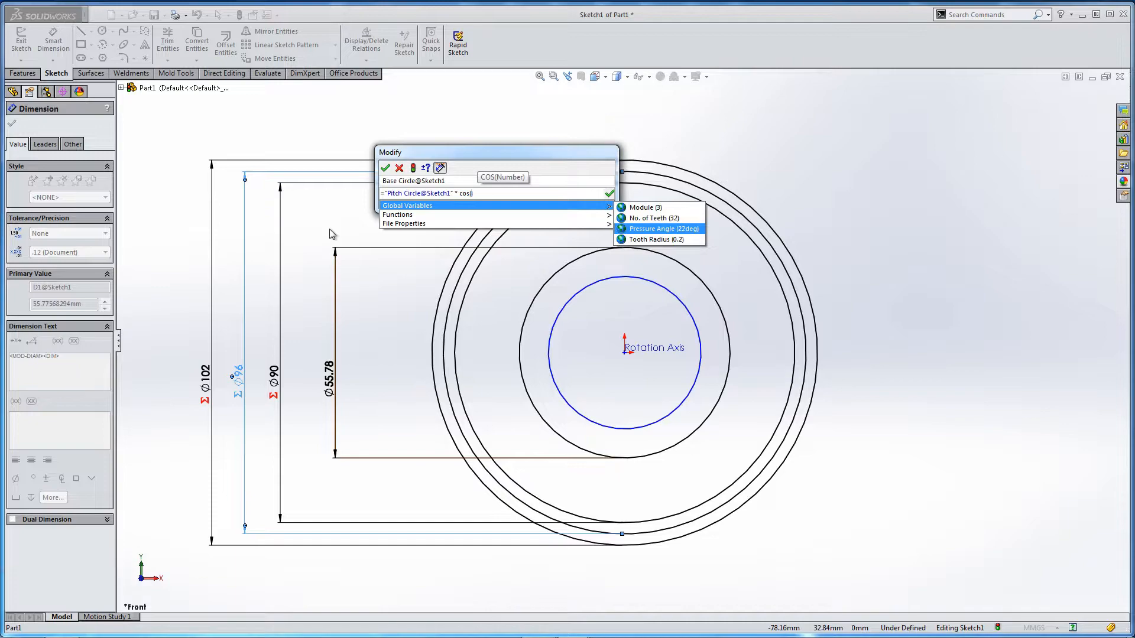
{"action": "key", "text": "Return"}
{"action": "key", "text": "Return"}
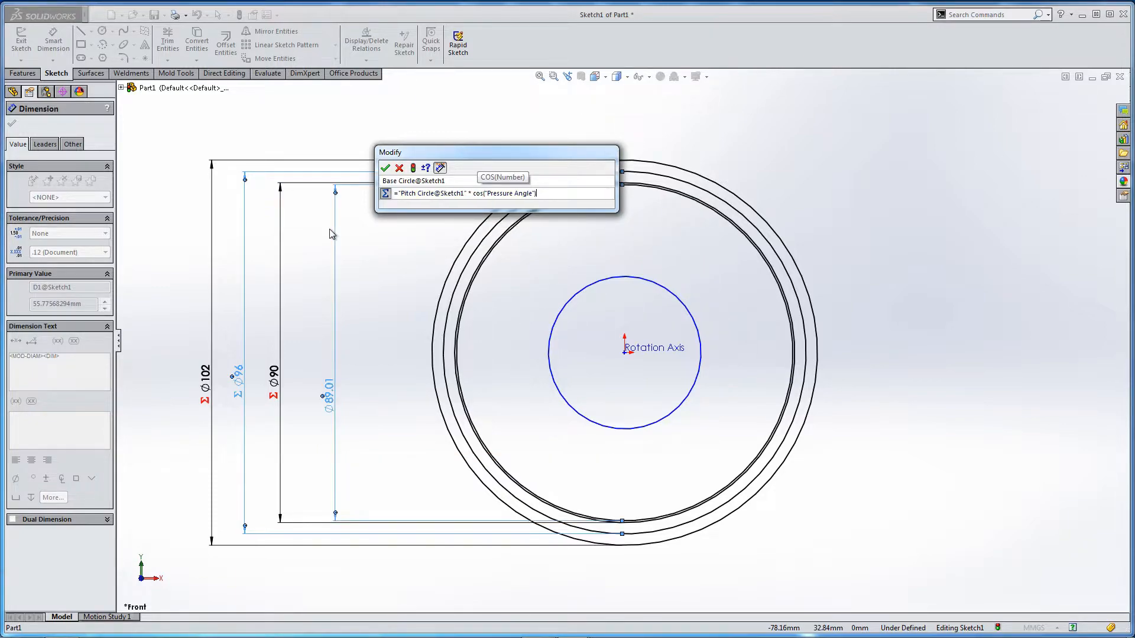
{"action": "key", "text": "Return"}
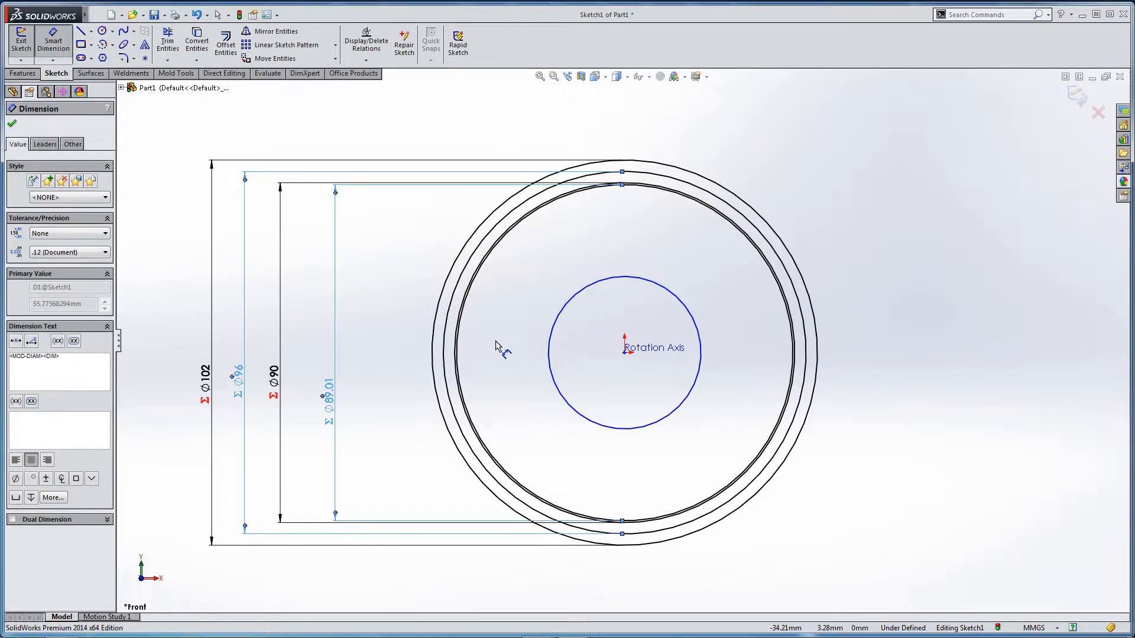
Dimension the diameter of the innermost circle and name the dimension "Root Circle".
{"action": "left_click", "coordinate": [557, 324]}
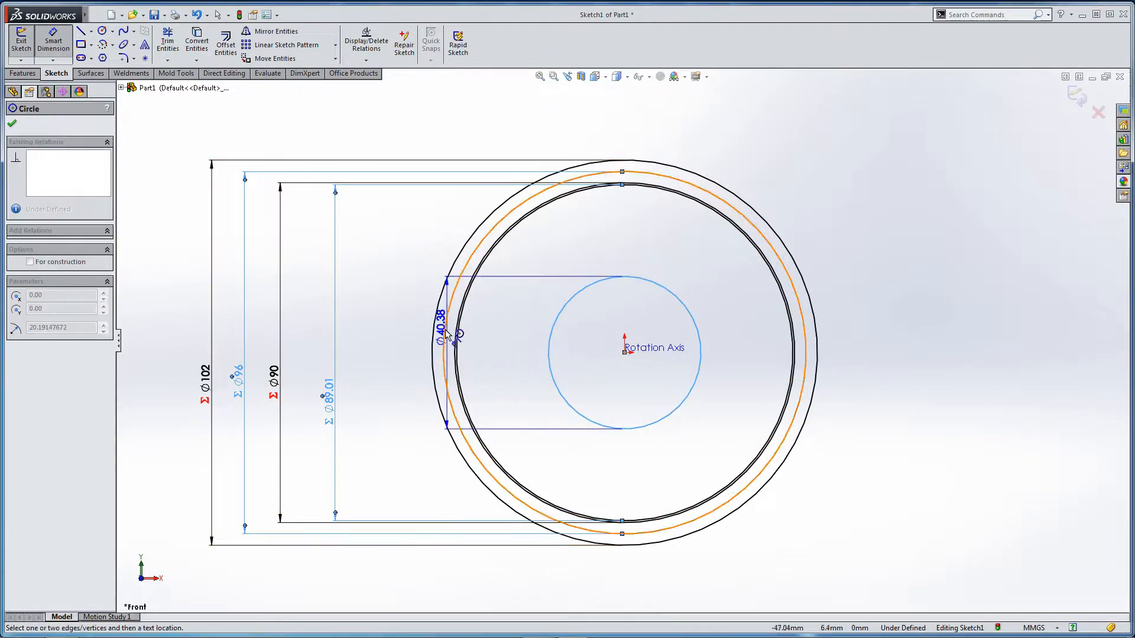
{"action": "left_click", "coordinate": [383, 352]}
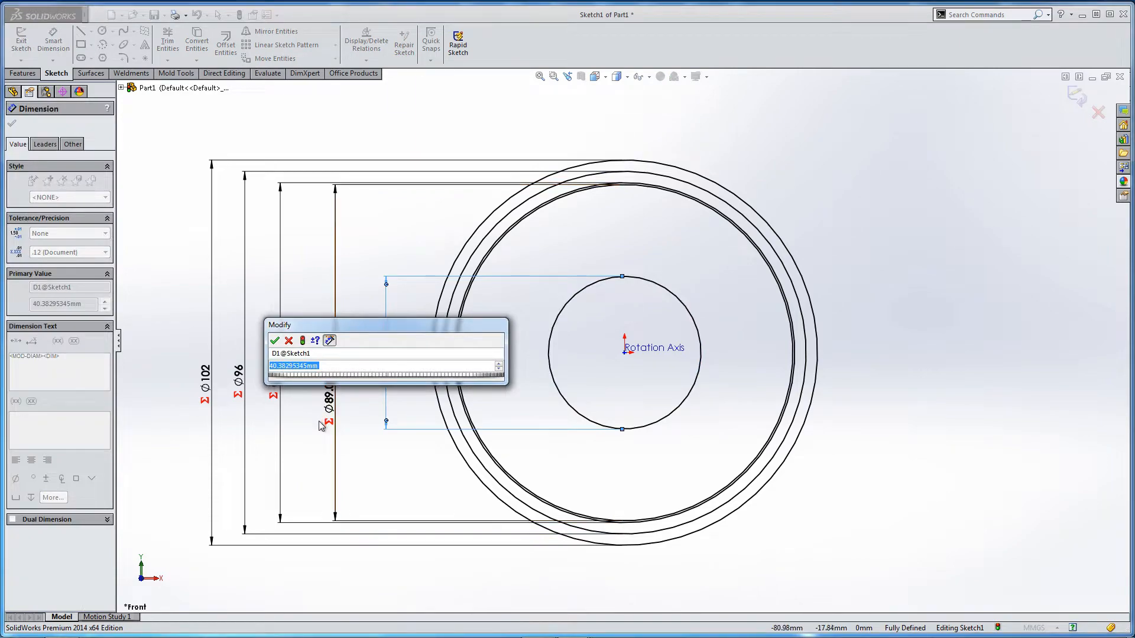
{"action": "left_click", "coordinate": [333, 354]}
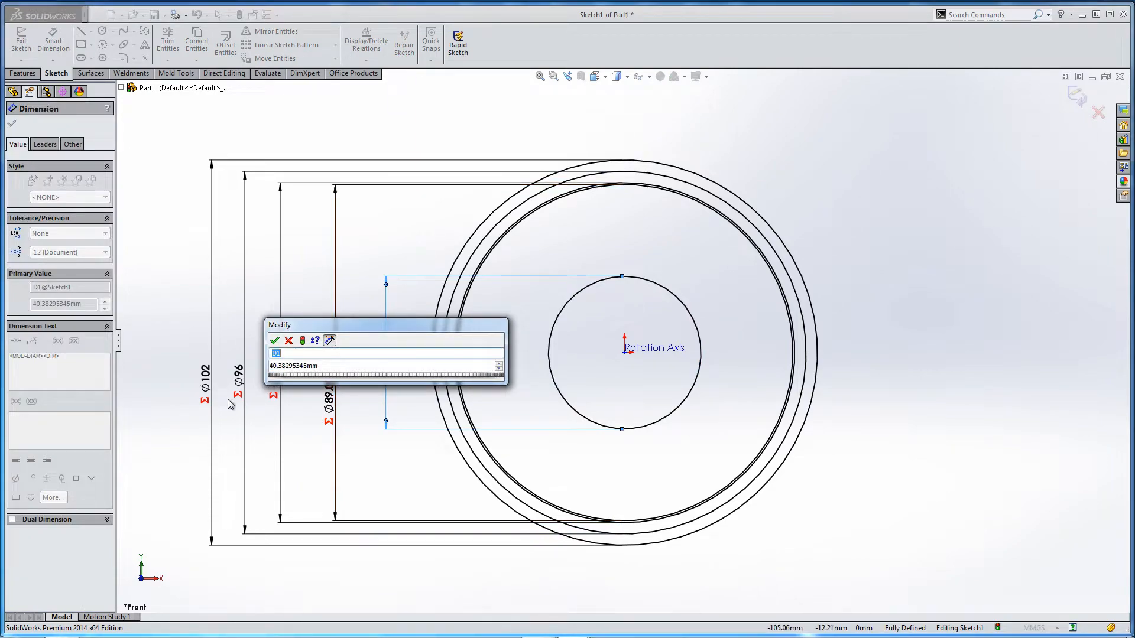
{"action": "type", "text": "Root Circle"}
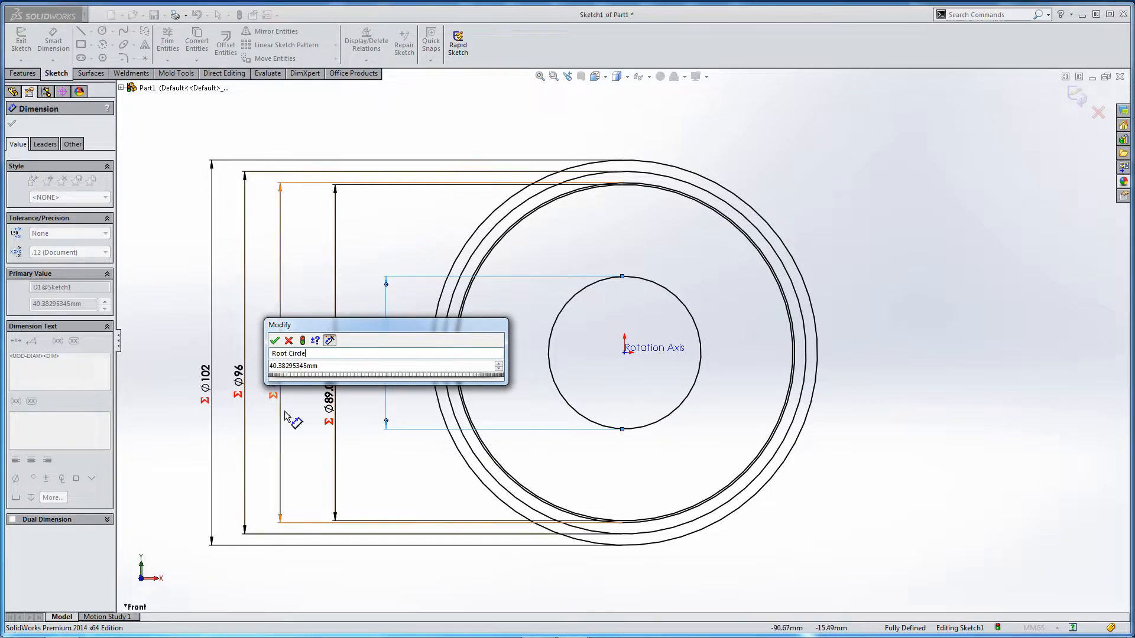
{"action": "key", "text": "Tab"}
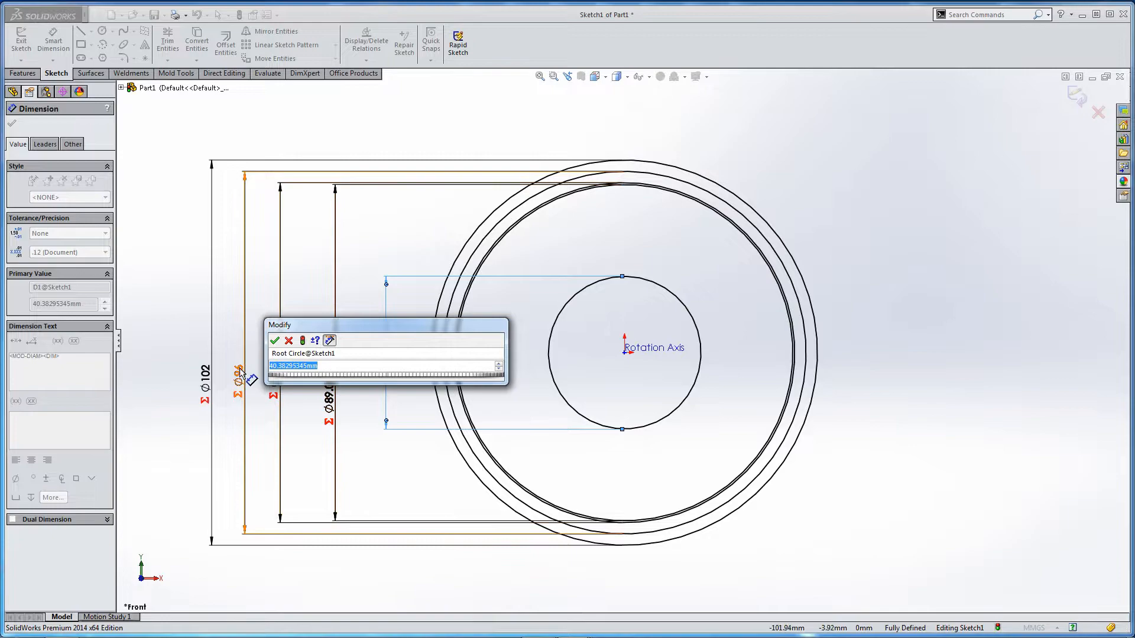
Set the Root Circle dimension to the equation "Pitch Circle@Sketch1" - "Module" * 1.25 * 2, accept it and end dimensioning.
{"action": "type", "text": "="}
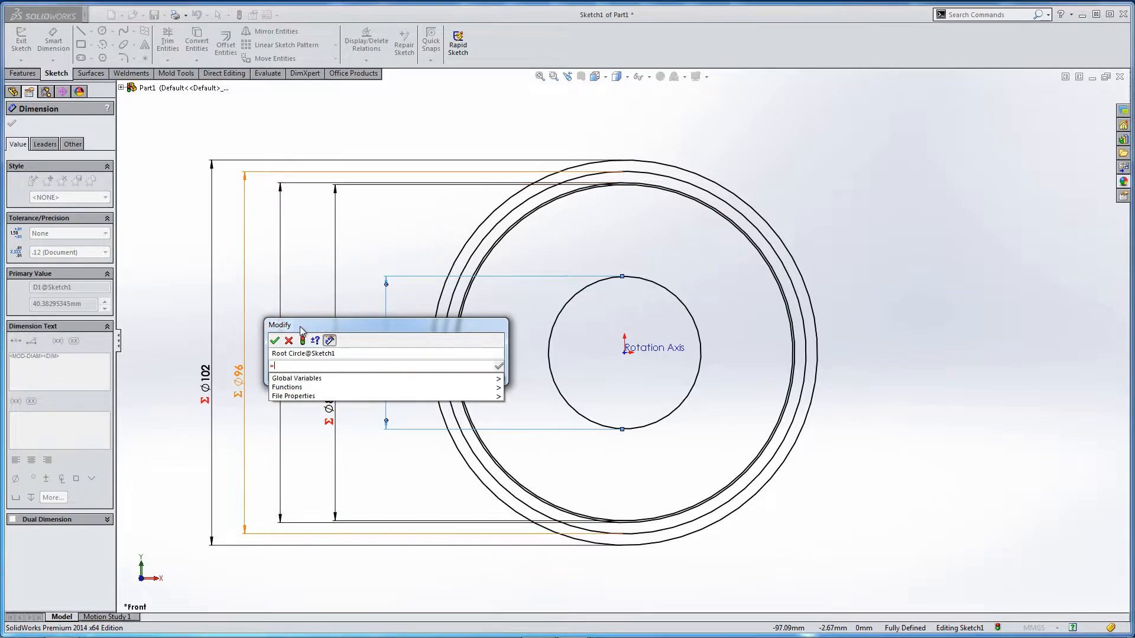
{"action": "left_click", "coordinate": [237, 378]}
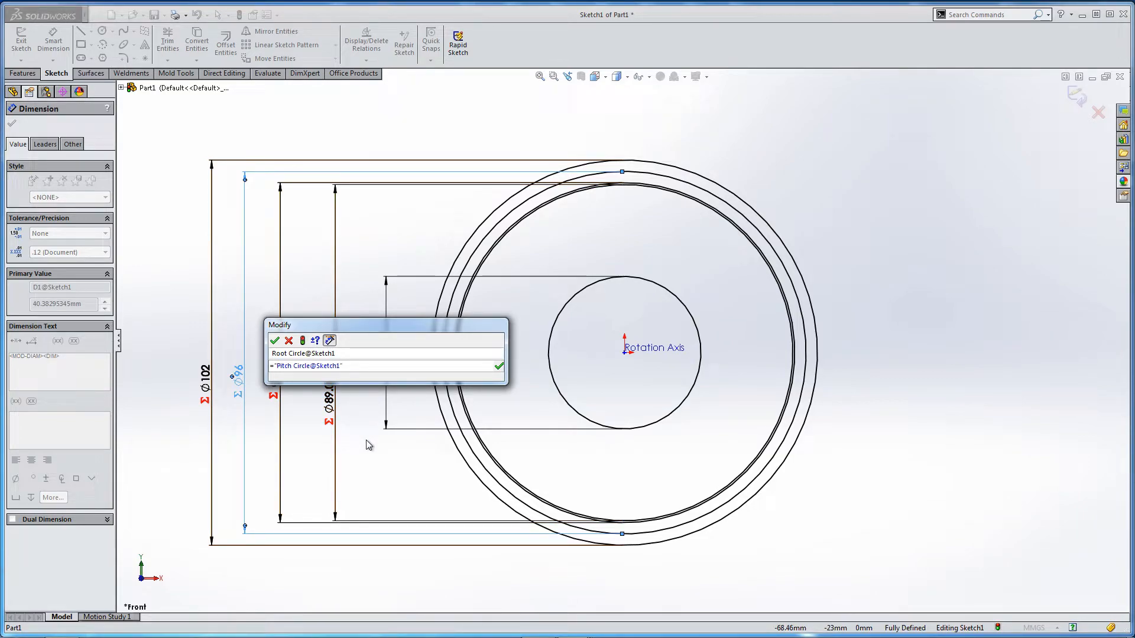
{"action": "type", "text": "-"}
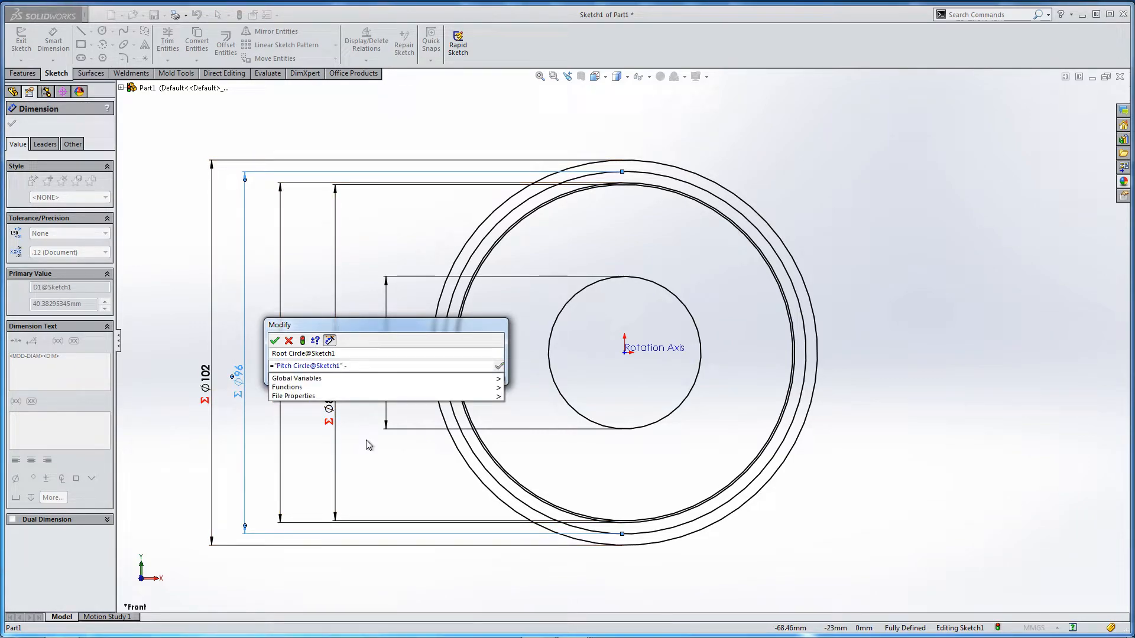
{"action": "key", "text": "Down"}
{"action": "key", "text": "Right"}
{"action": "key", "text": "Return"}
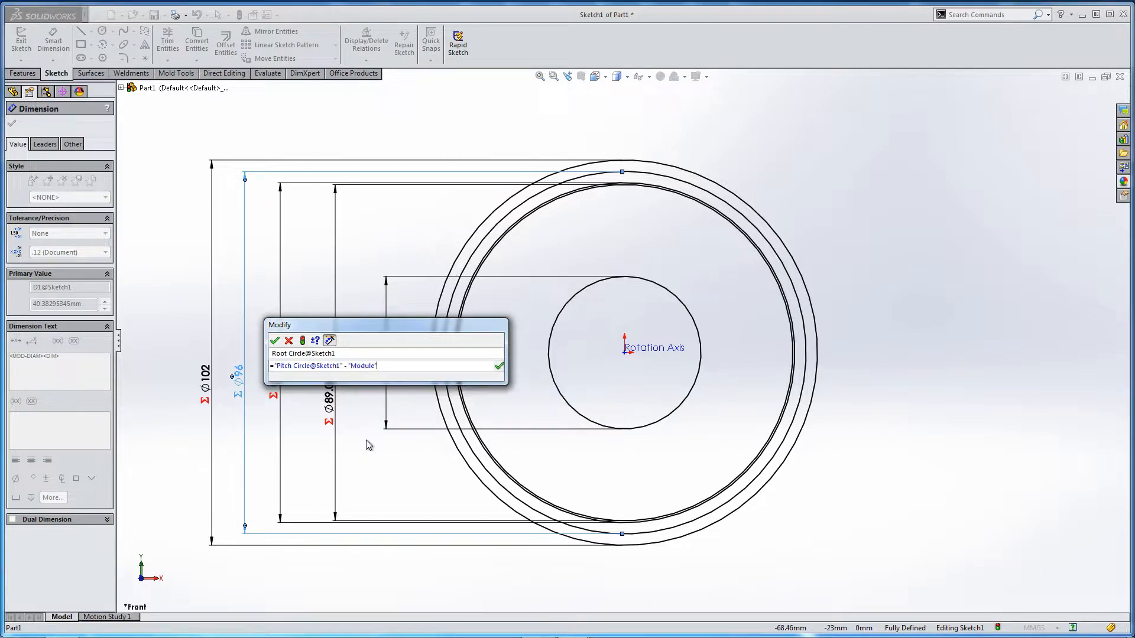
{"action": "type", "text": "* "}
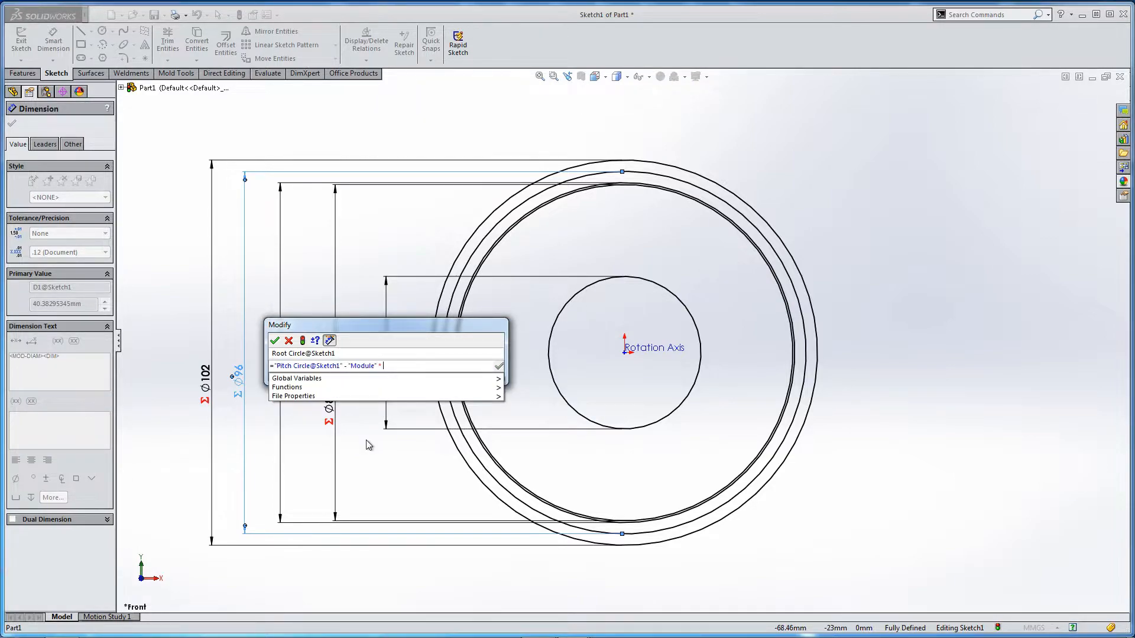
{"action": "type", "text": "1.25 "}
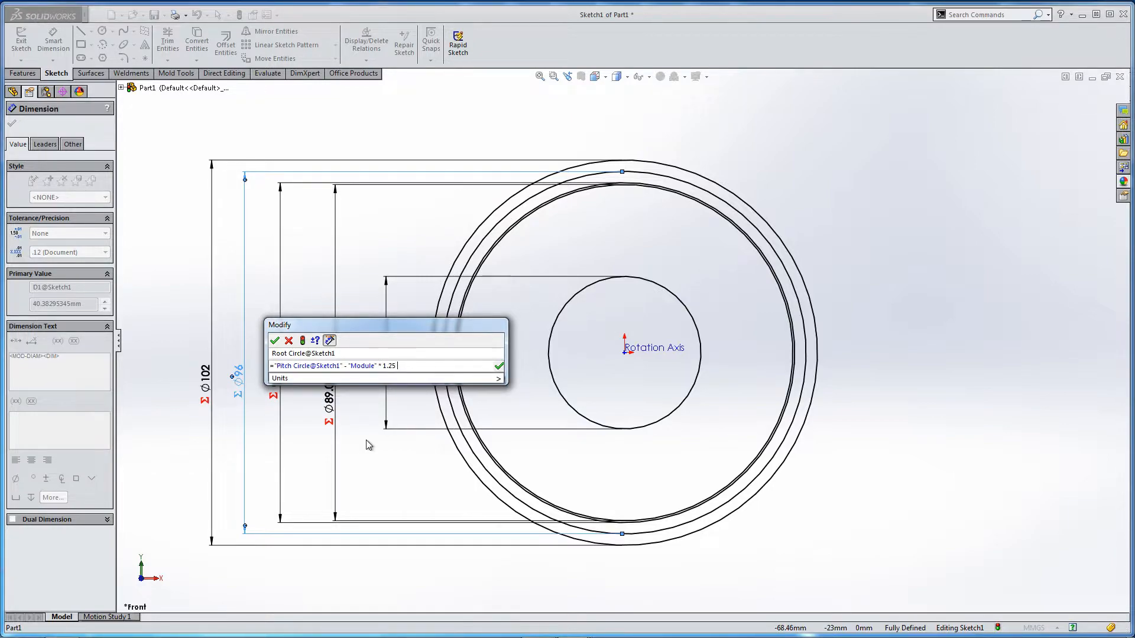
{"action": "type", "text": "* 2"}
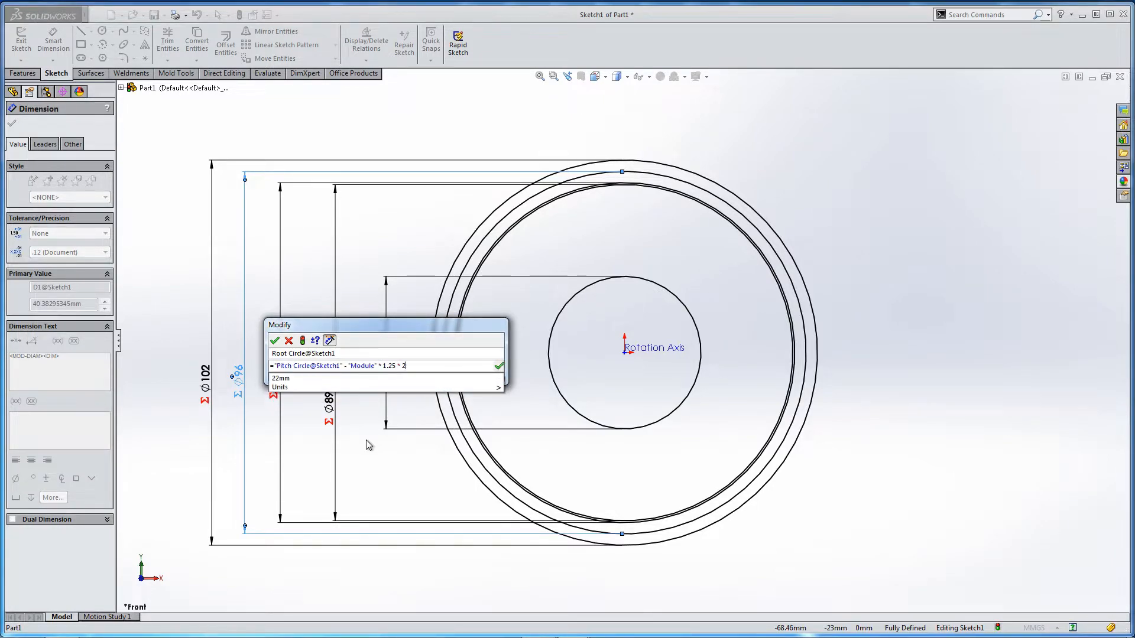
{"action": "key", "text": "Return"}
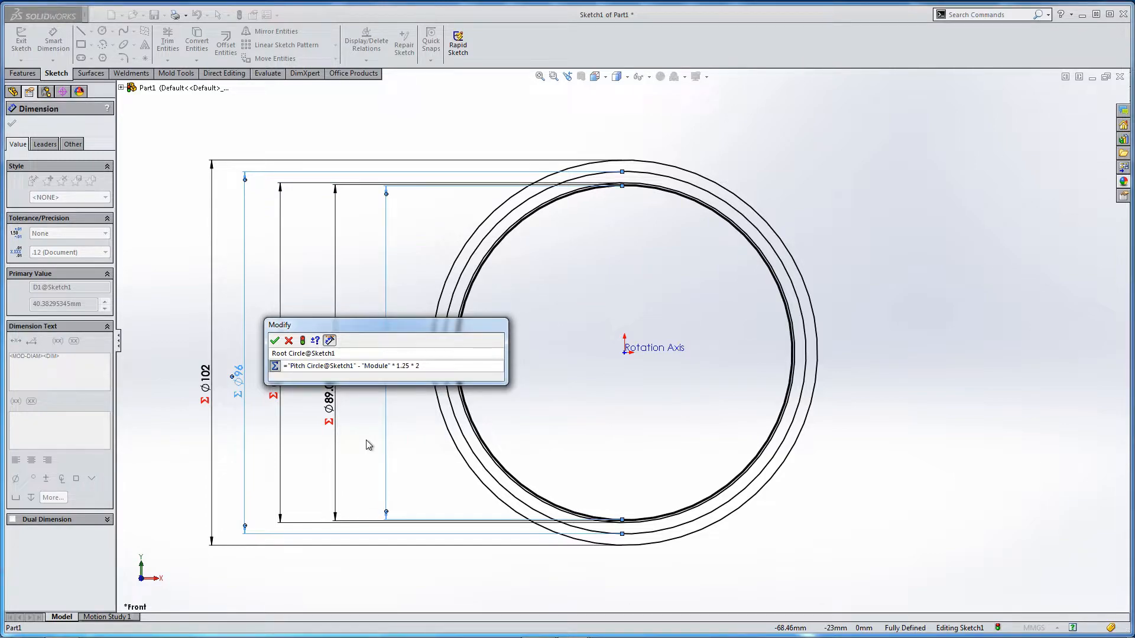
{"action": "left_click_drag", "start_coordinate": [393, 329], "coordinate": [578, 90]}
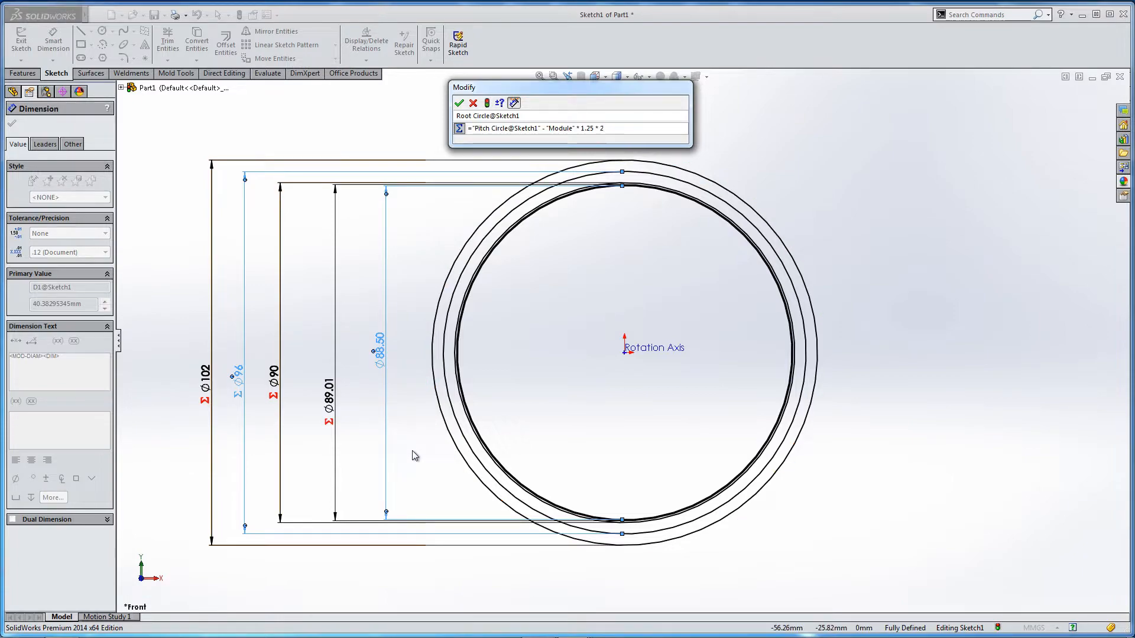
{"action": "key", "text": "Return"}
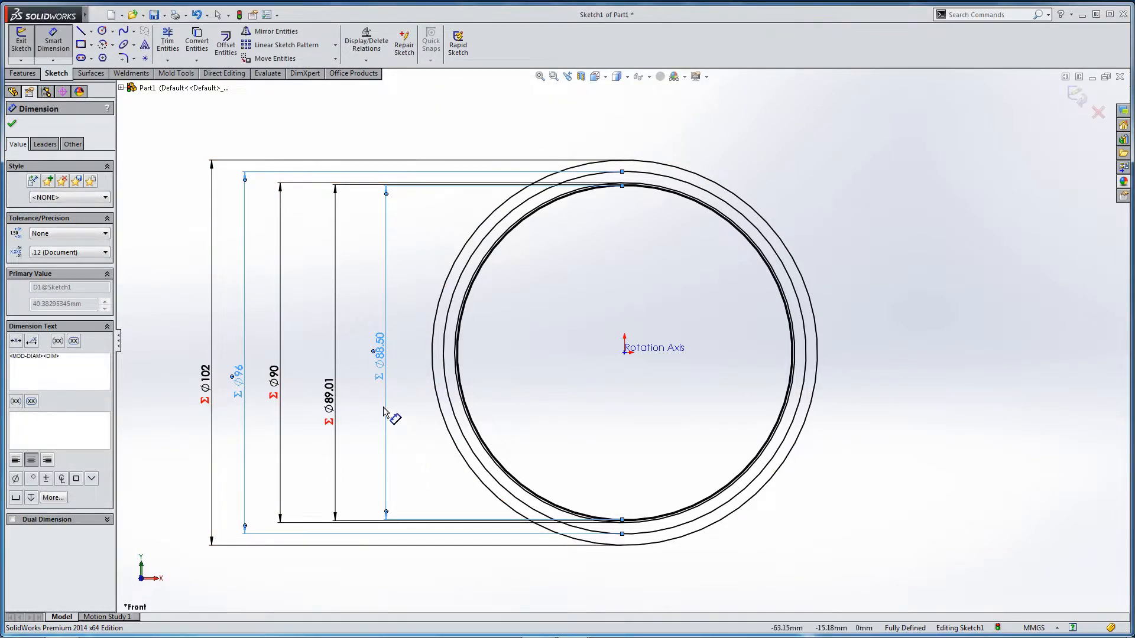
{"action": "key", "text": "Escape"}
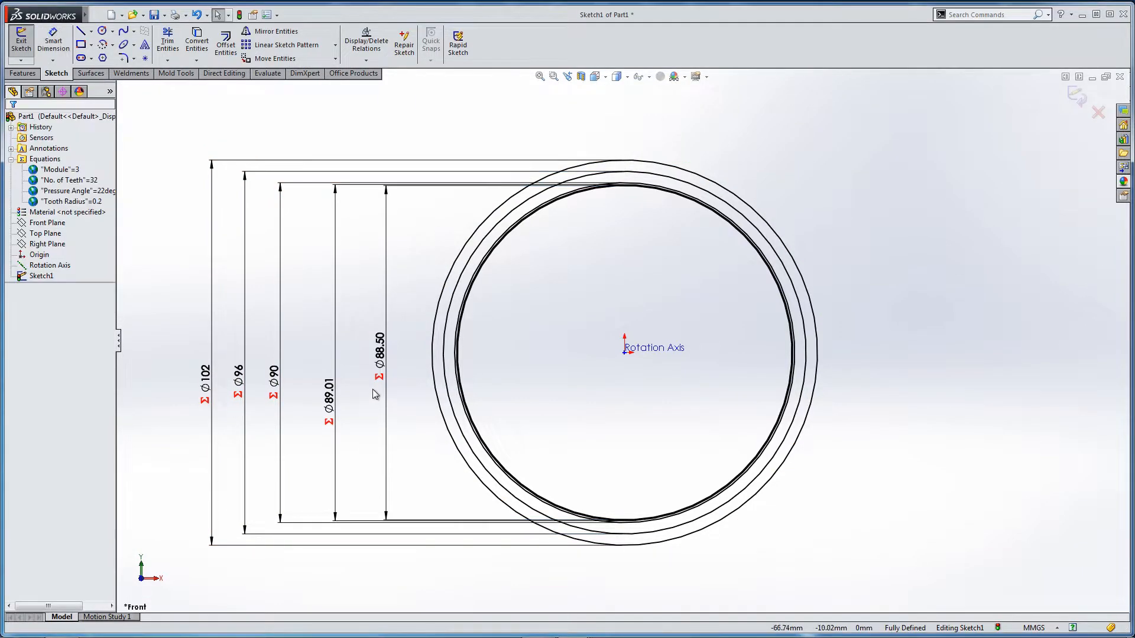
Line up the diameter dimension texts in one row beside the circles and exit the sketch.
{"action": "left_click_drag", "start_coordinate": [336, 398], "coordinate": [207, 355]}
{"action": "key", "text": "Escape"}
{"action": "key", "text": "Escape"}
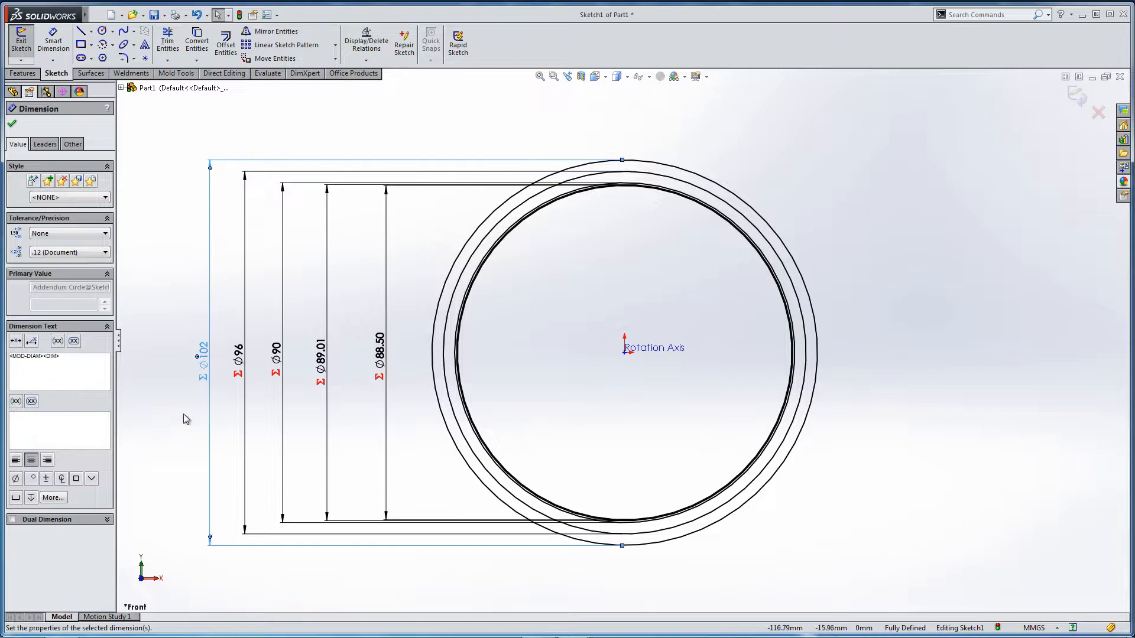
{"action": "left_click", "coordinate": [179, 422]}
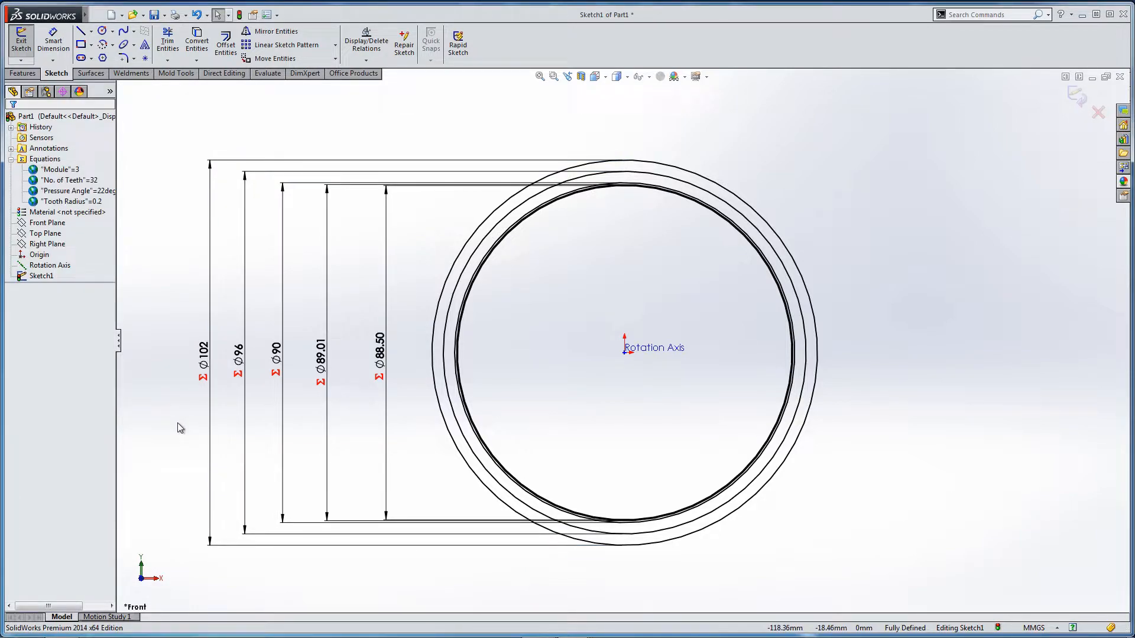
{"action": "left_click", "coordinate": [1089, 100]}
Review the global variables and the five circle equations in the equation manager, and close it.
{"action": "right_click", "coordinate": [30, 158]}
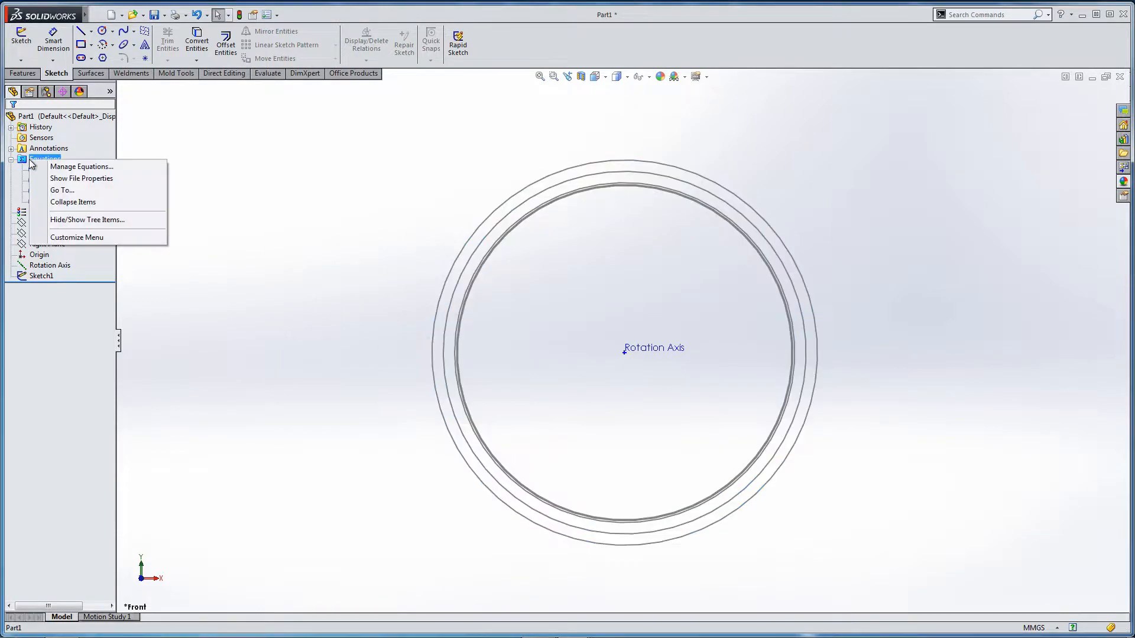
{"action": "left_click", "coordinate": [59, 168]}
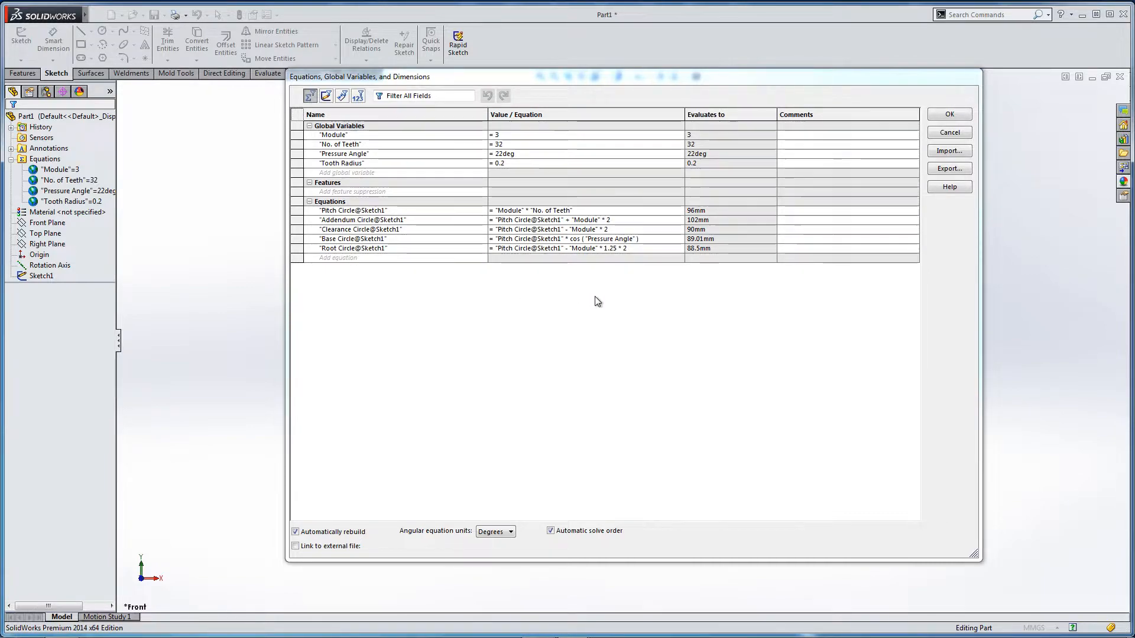
{"action": "left_click", "coordinate": [951, 114]}
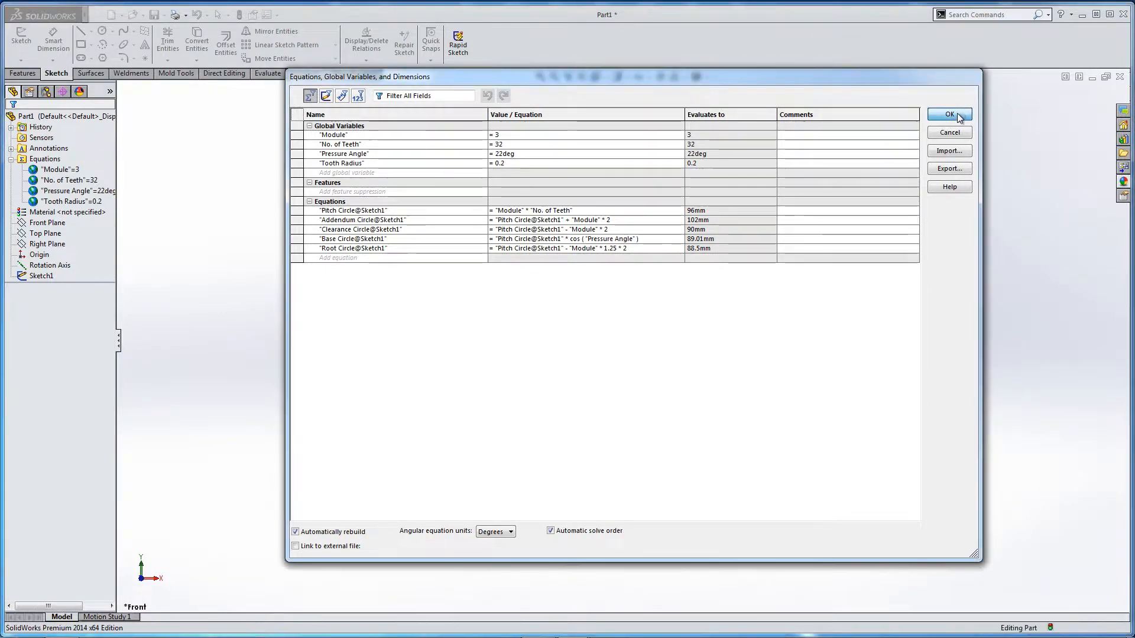
Extrude only the outermost circle contour of Sketch1 as a blind 20 mm boss from the sketch plane.
{"action": "left_click", "coordinate": [25, 280]}
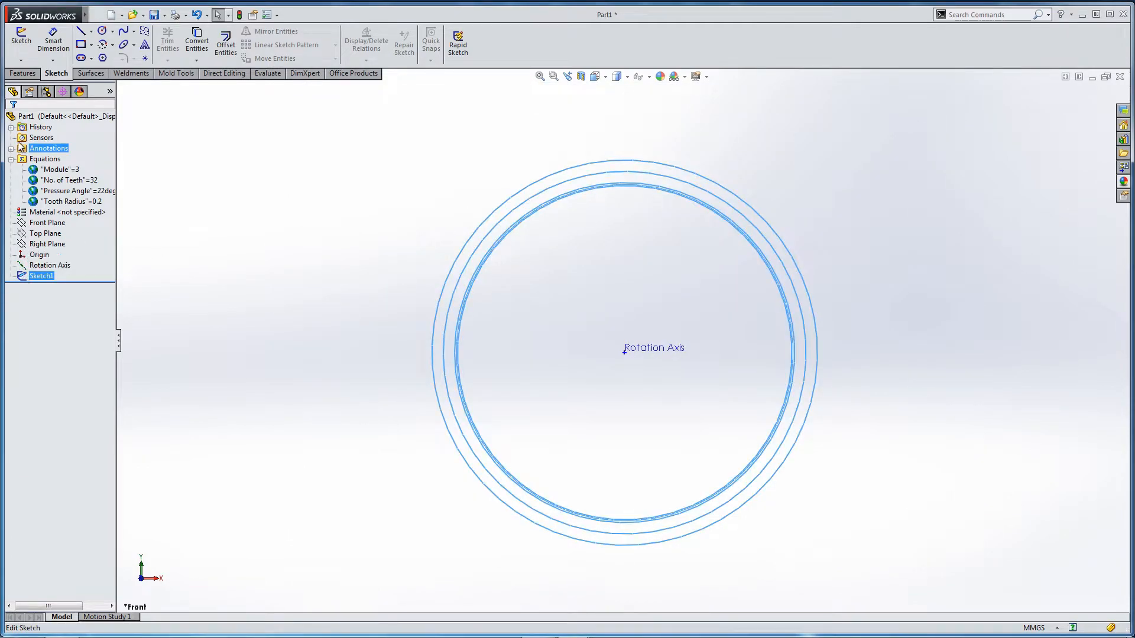
{"action": "left_click", "coordinate": [23, 74]}
{"action": "left_click", "coordinate": [26, 40]}
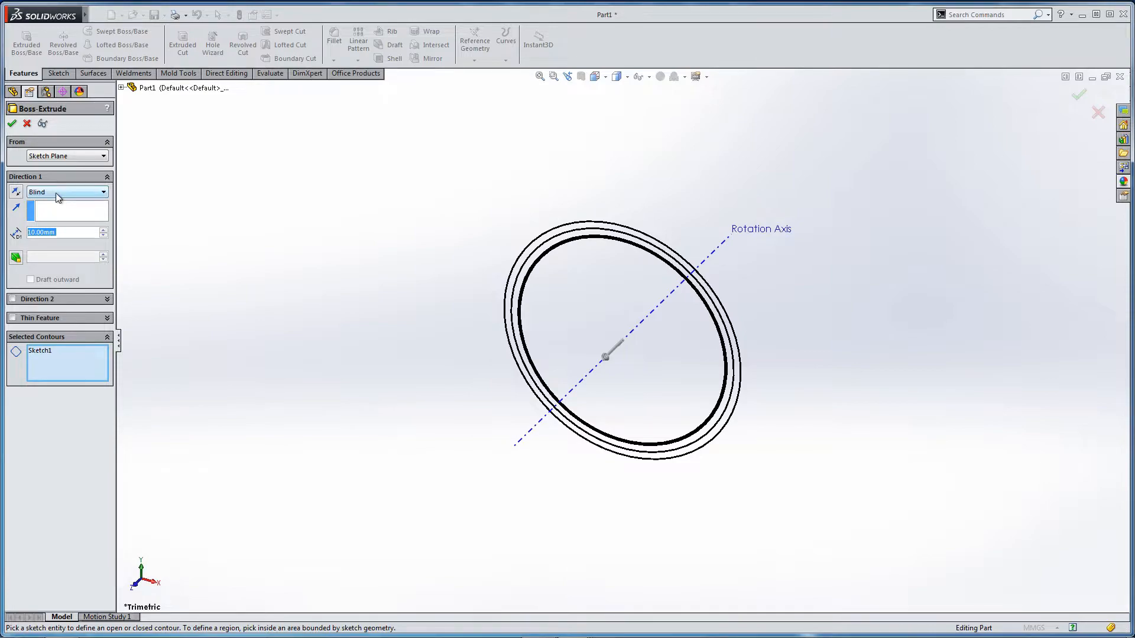
{"action": "type", "text": "20"}
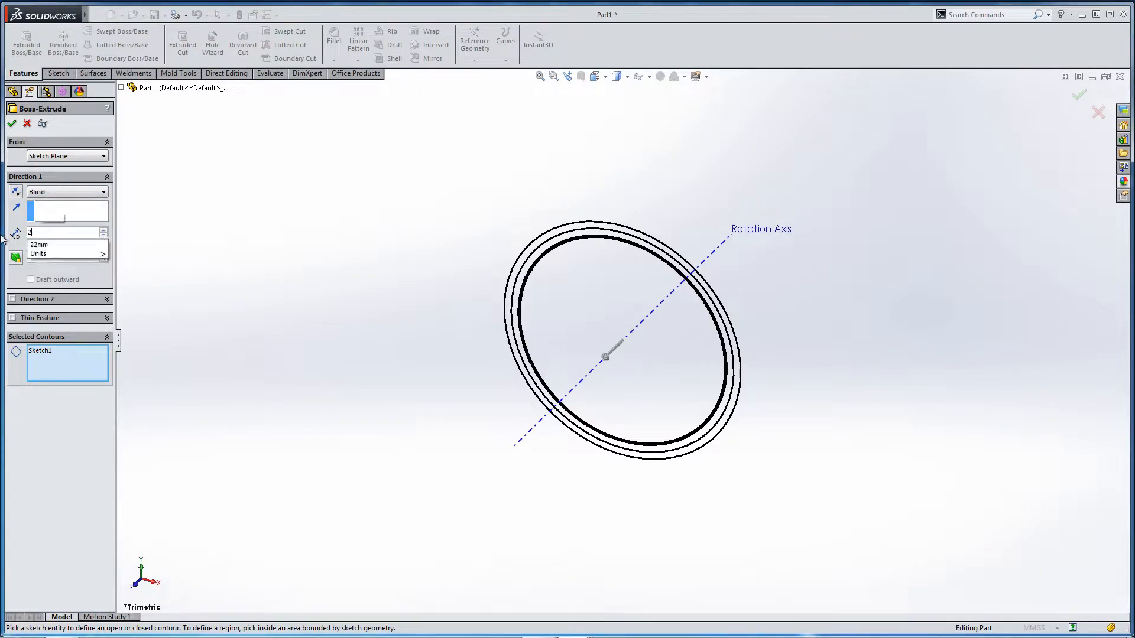
{"action": "left_click", "coordinate": [47, 351]}
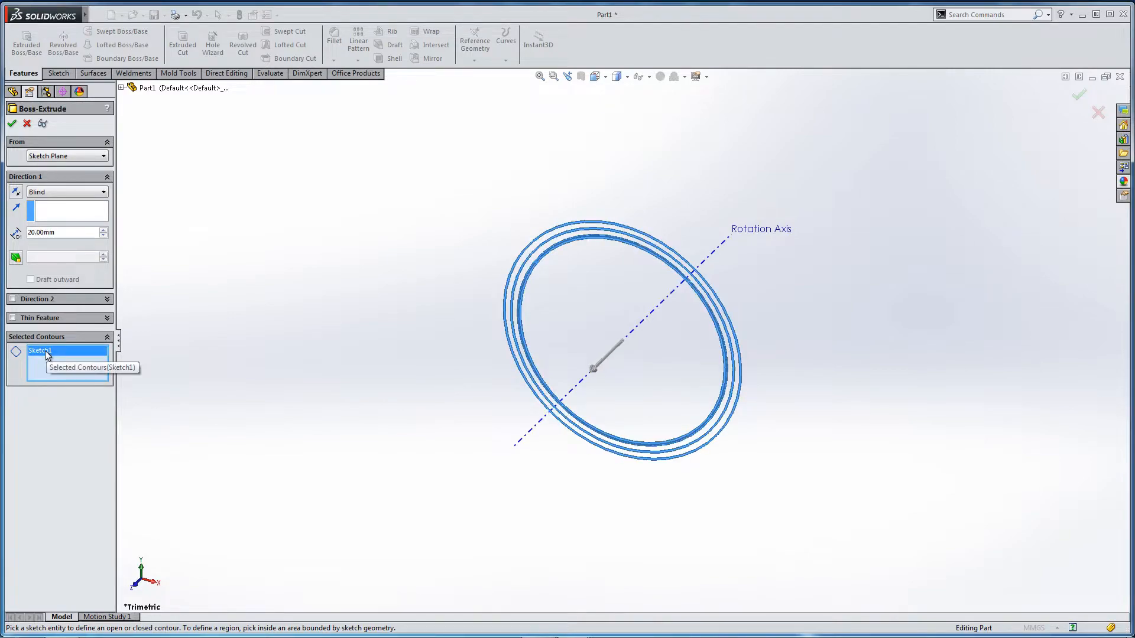
{"action": "key", "text": "Delete"}
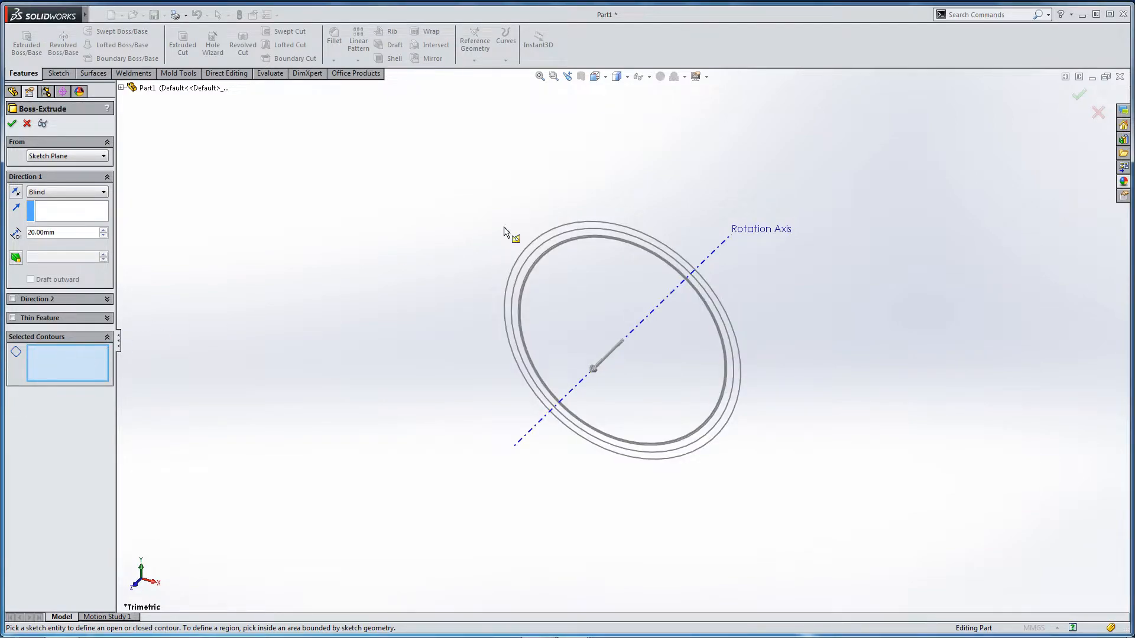
{"action": "left_click", "coordinate": [563, 224]}
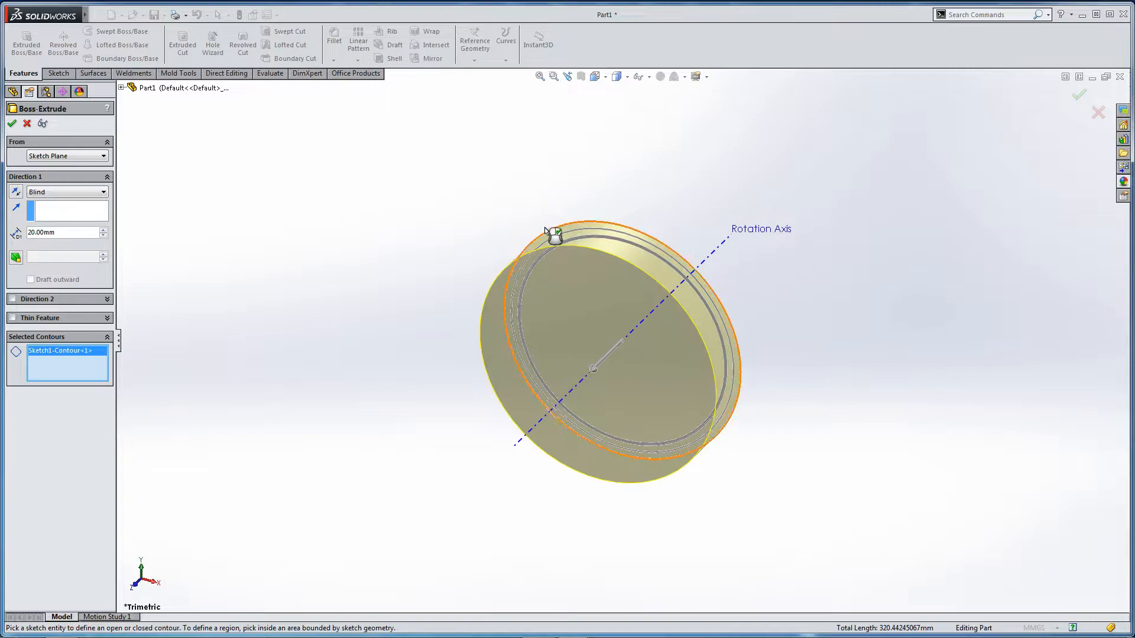
{"action": "left_click", "coordinate": [12, 124]}
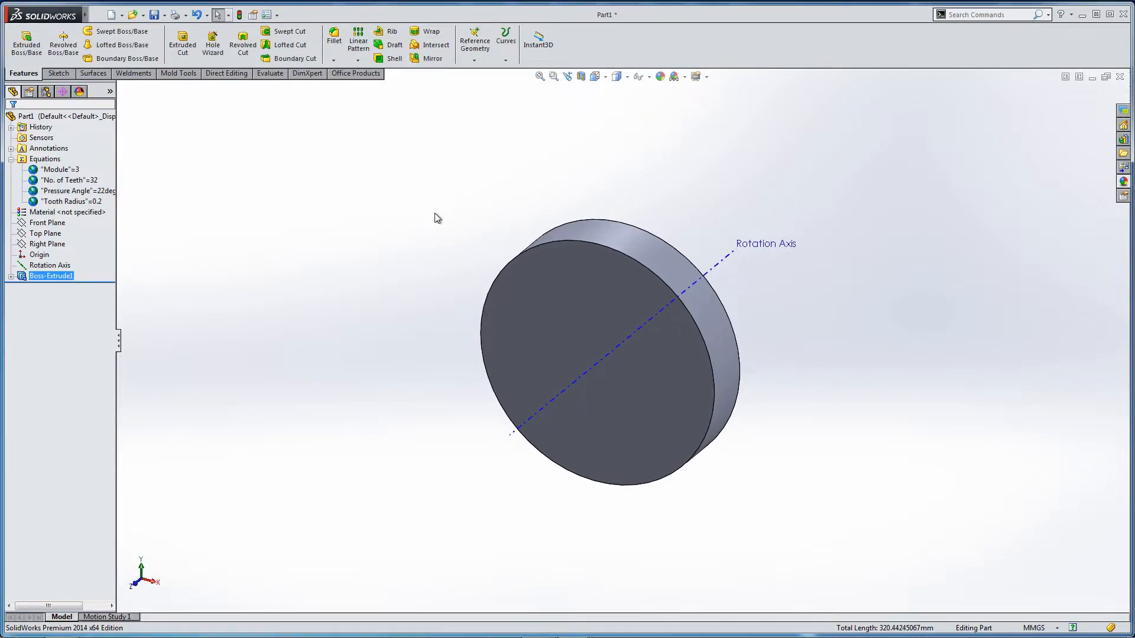
Apply a yellow colour appearance to the whole extruded blank feature.
{"action": "right_click", "coordinate": [563, 279]}
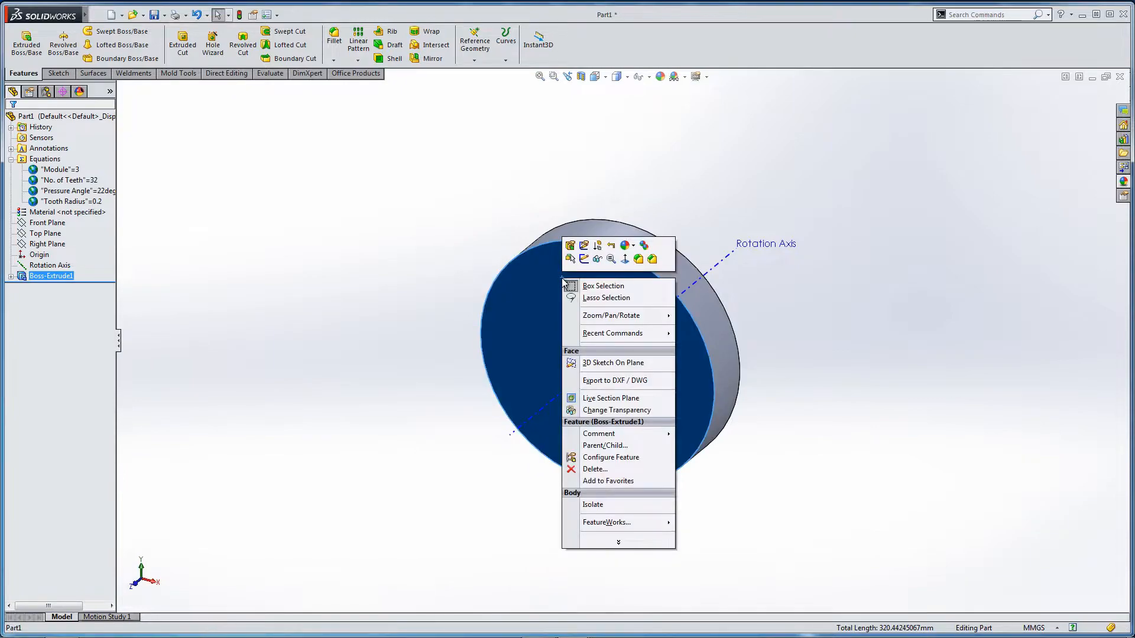
{"action": "left_click", "coordinate": [628, 245]}
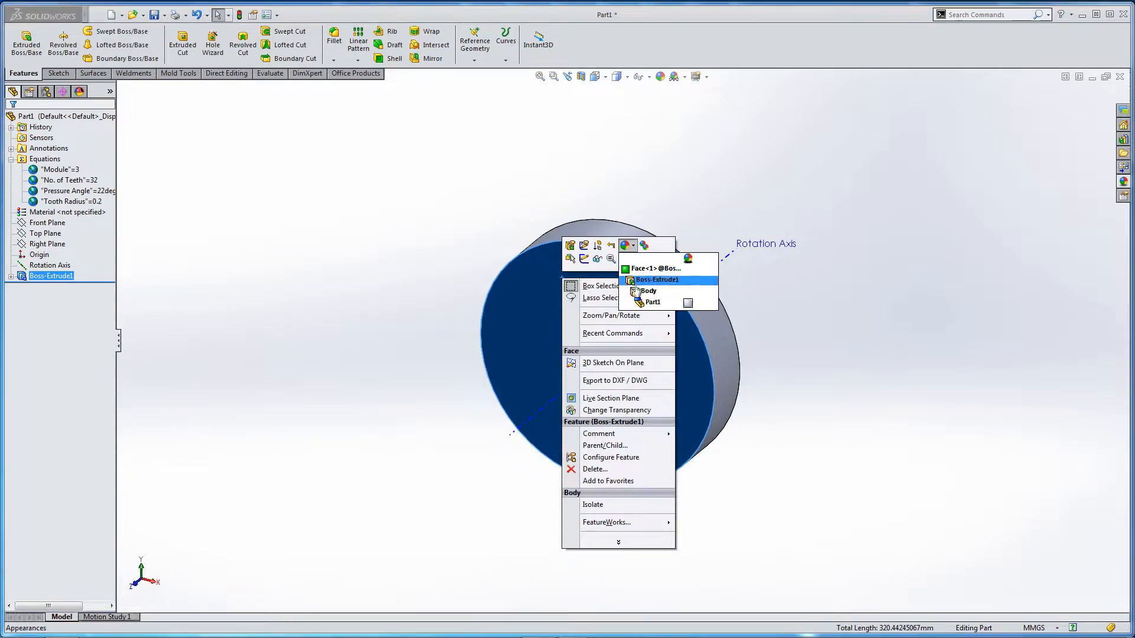
{"action": "left_click", "coordinate": [636, 287]}
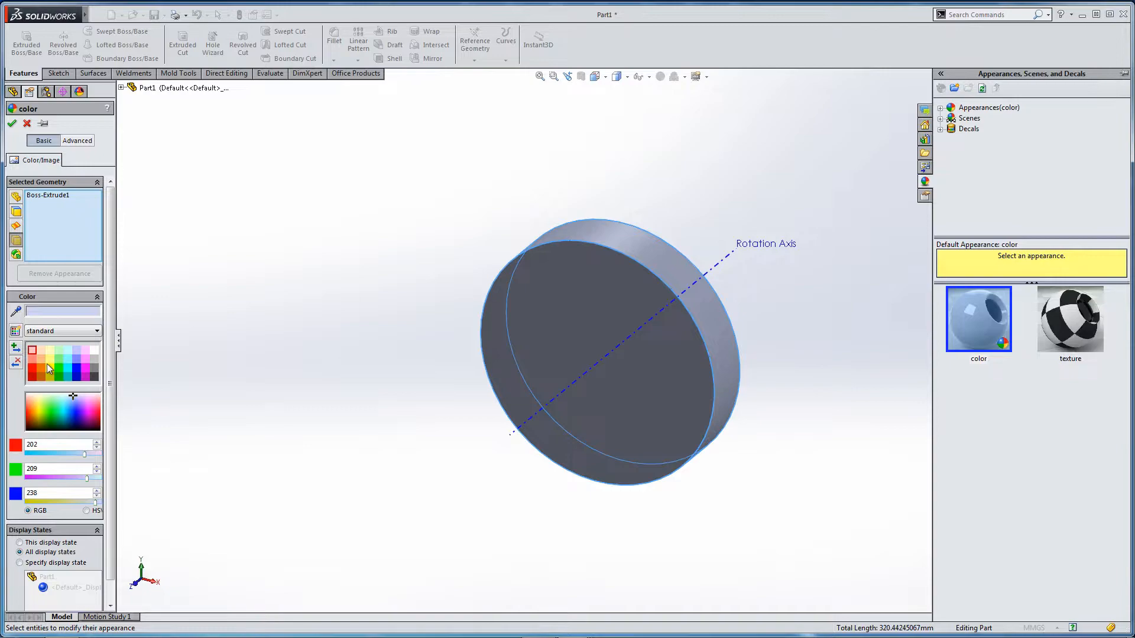
{"action": "left_click", "coordinate": [50, 369]}
{"action": "left_click", "coordinate": [11, 125]}
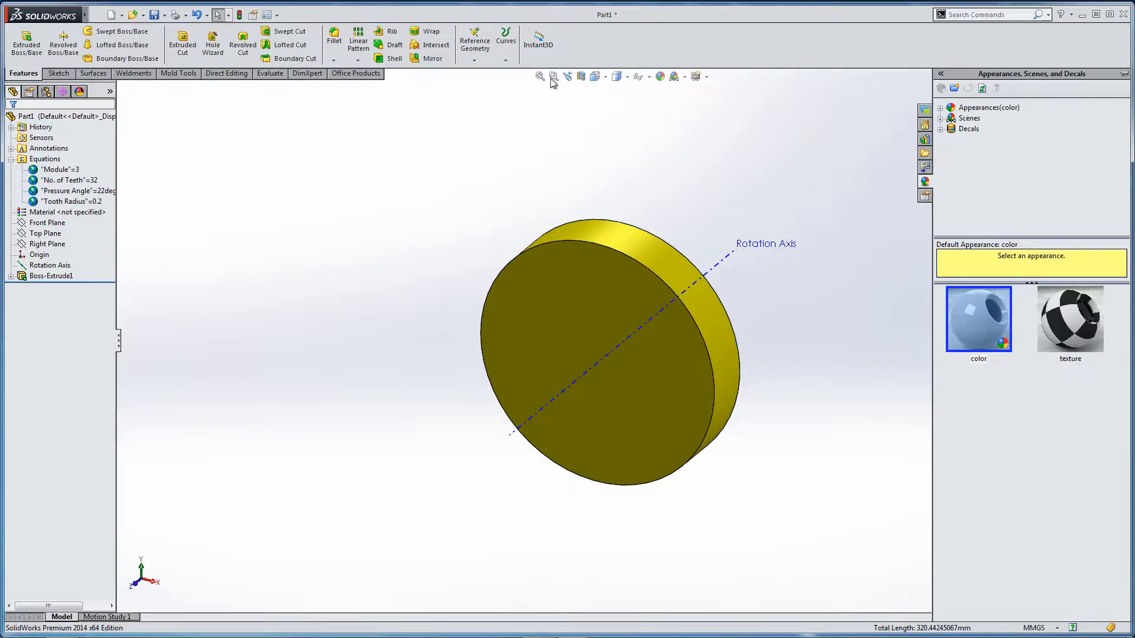
Set the background scene to Plain White.
{"action": "left_click", "coordinate": [684, 77]}
{"action": "left_click", "coordinate": [693, 105]}
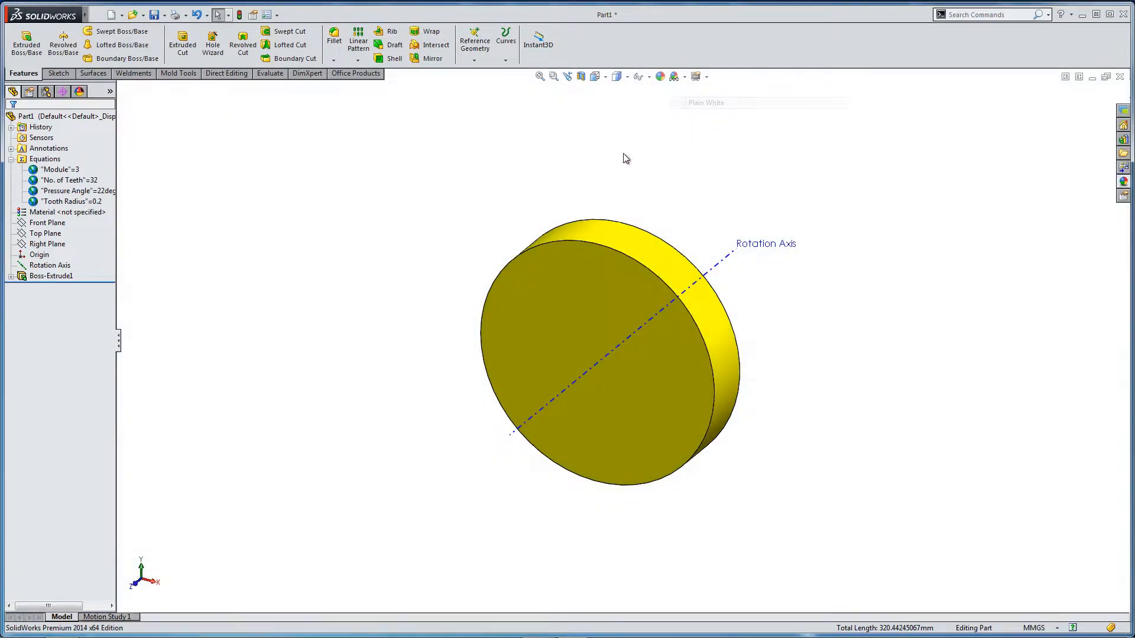
{"action": "middle_click_drag", "start_coordinate": [583, 218], "coordinate": [533, 238]}
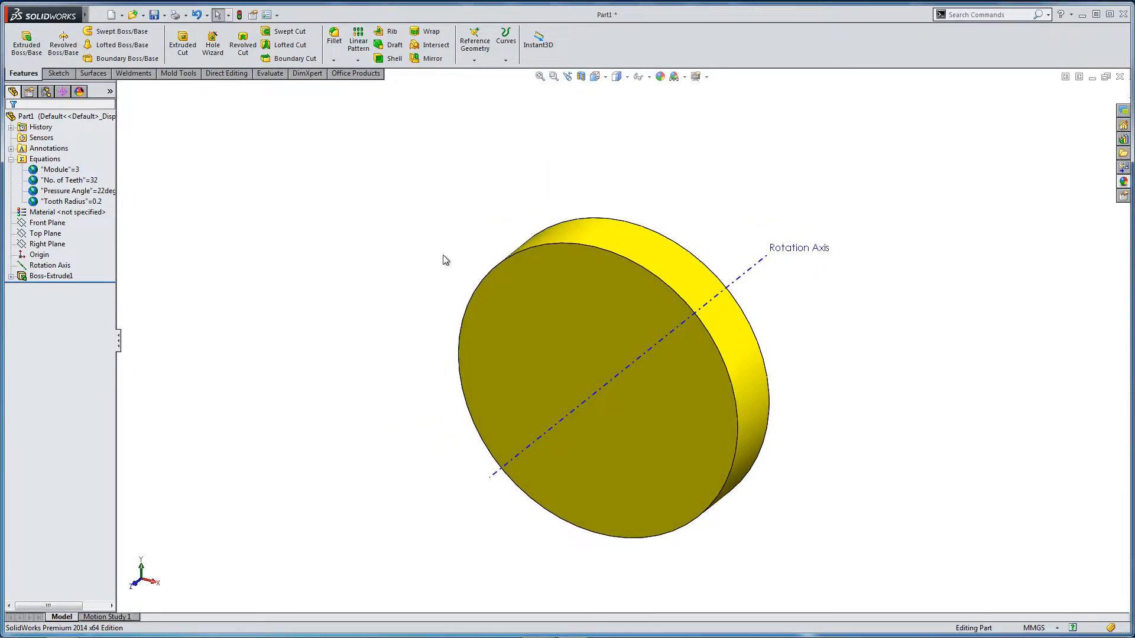
Show Sketch1 beneath the extruded blank and hide the blank's body so only the gear circles remain displayed.
{"action": "left_click", "coordinate": [11, 276]}
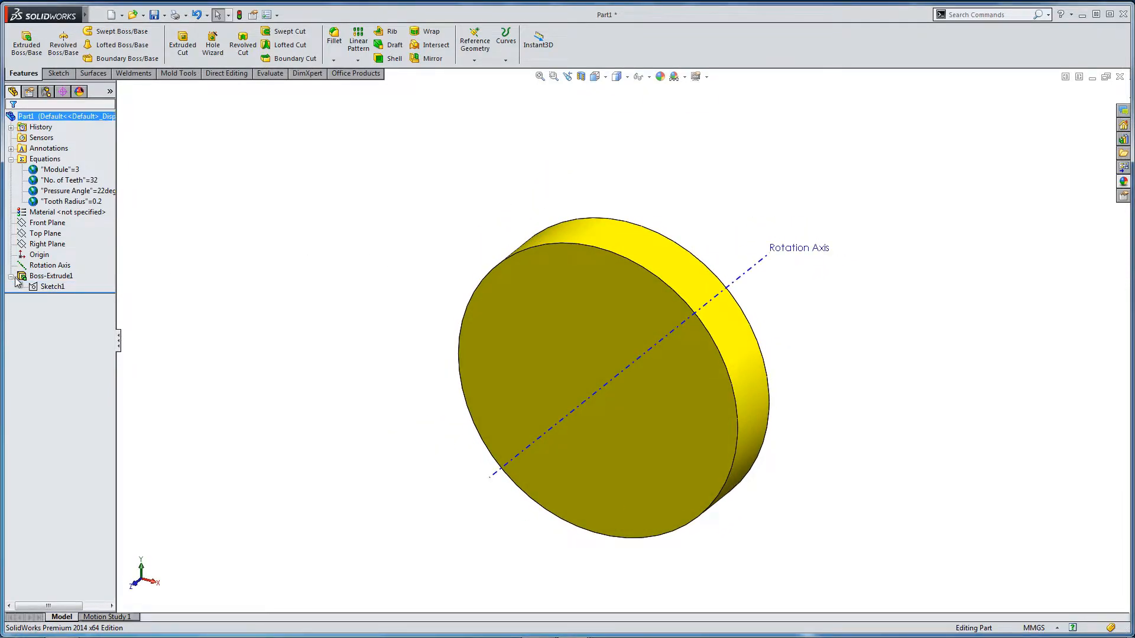
{"action": "left_click", "coordinate": [45, 288]}
{"action": "right_click", "coordinate": [42, 290]}
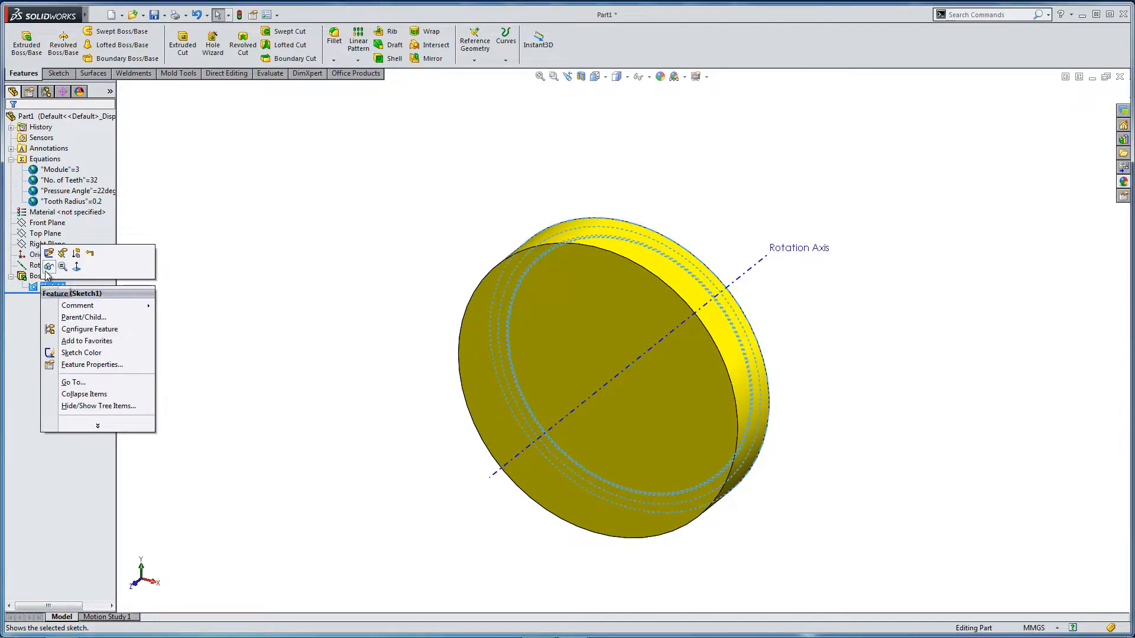
{"action": "left_click", "coordinate": [53, 268]}
{"action": "right_click", "coordinate": [49, 277]}
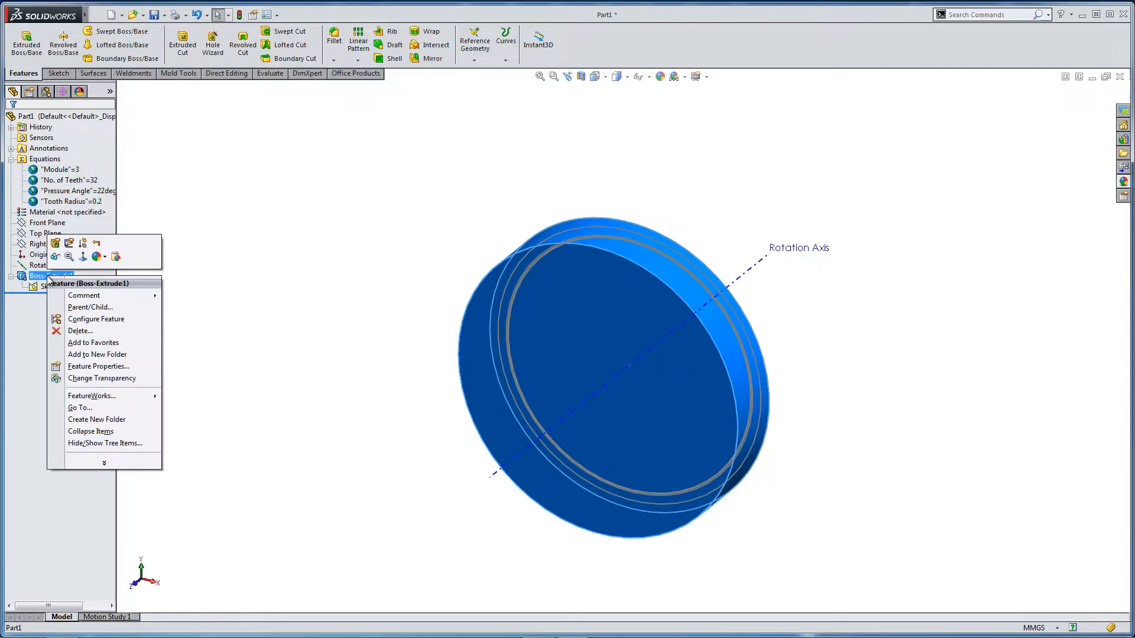
{"action": "left_click", "coordinate": [55, 258]}
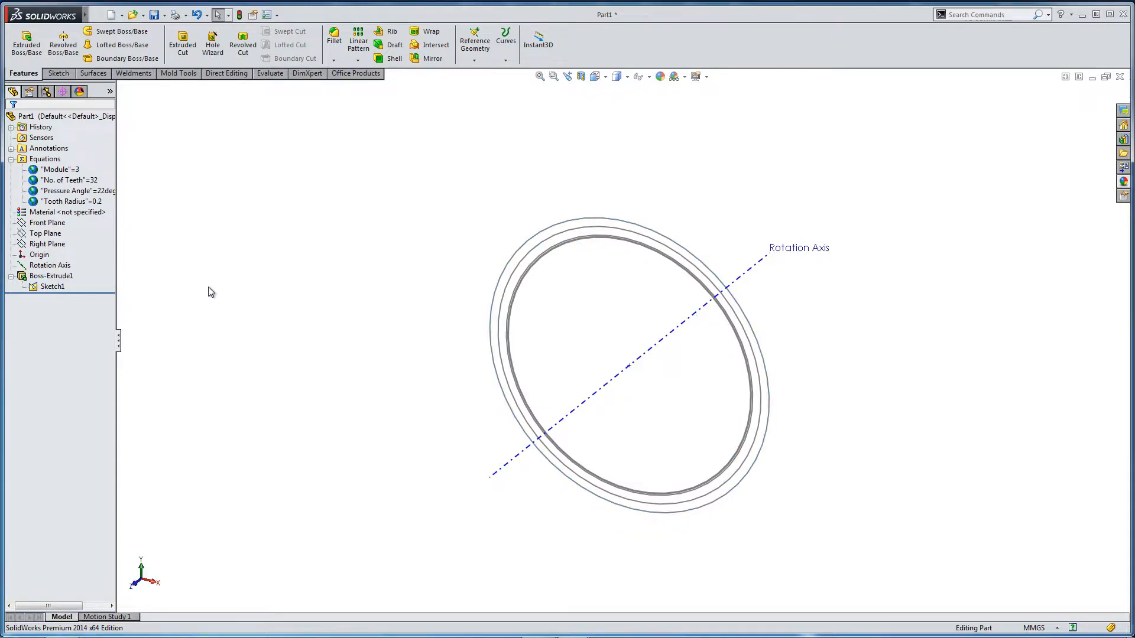
{"action": "middle_click_drag", "start_coordinate": [211, 291], "coordinate": [241, 269]}
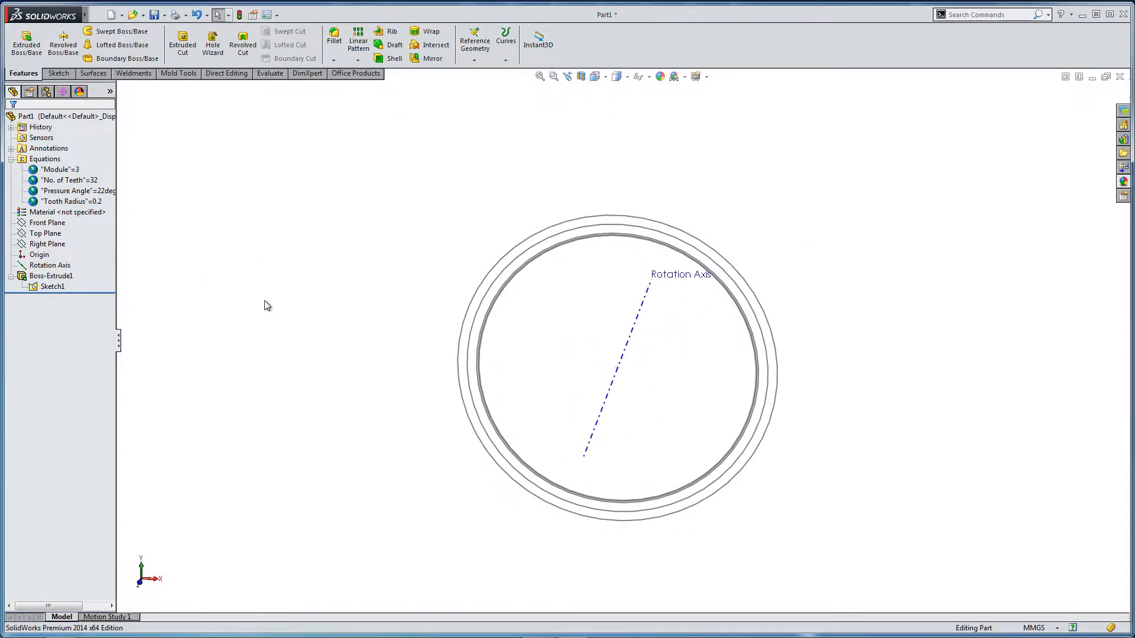
Start a new sketch on the Front Plane.
{"action": "left_click", "coordinate": [22, 228]}
{"action": "middle_click_drag", "start_coordinate": [393, 286], "coordinate": [353, 307]}
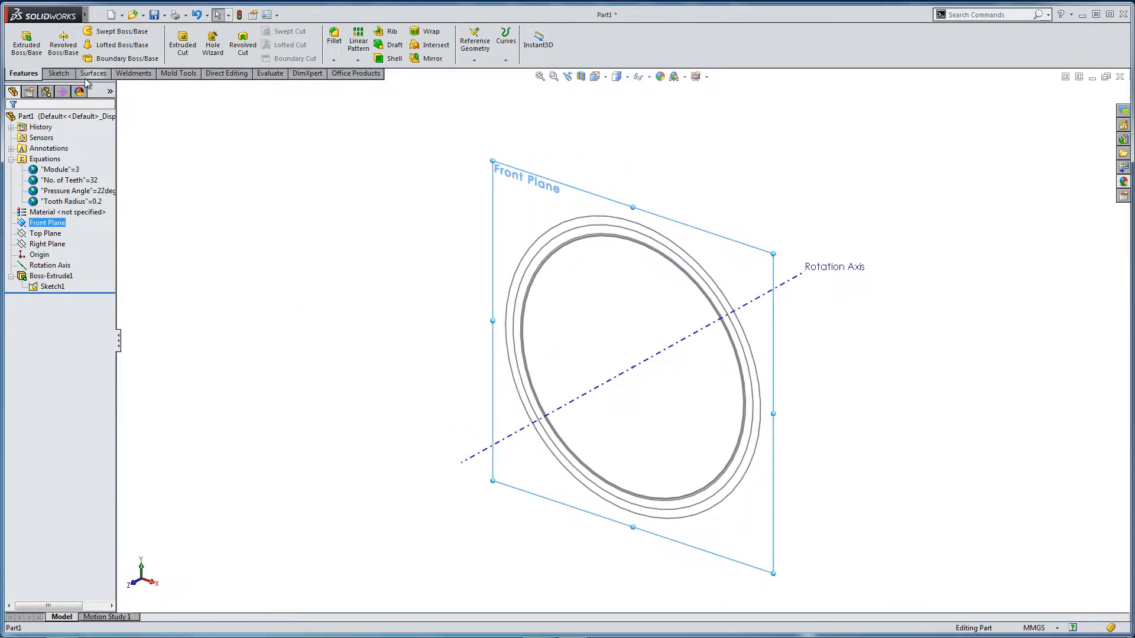
{"action": "left_click", "coordinate": [58, 73]}
{"action": "left_click", "coordinate": [21, 40]}
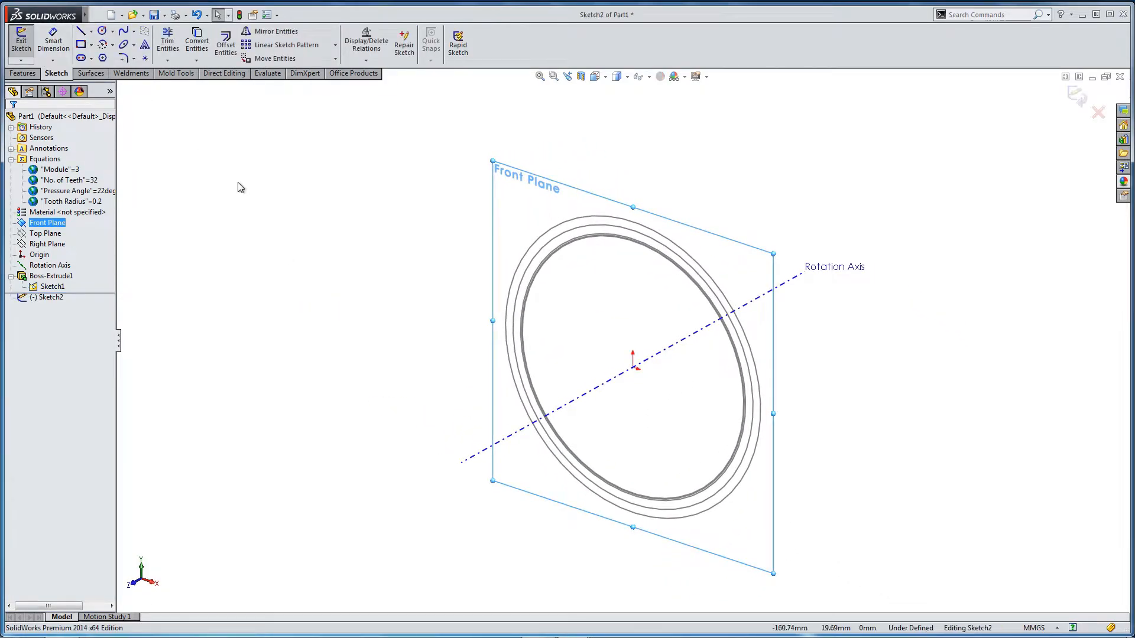
{"action": "left_click", "coordinate": [595, 77]}
{"action": "left_click", "coordinate": [606, 136]}
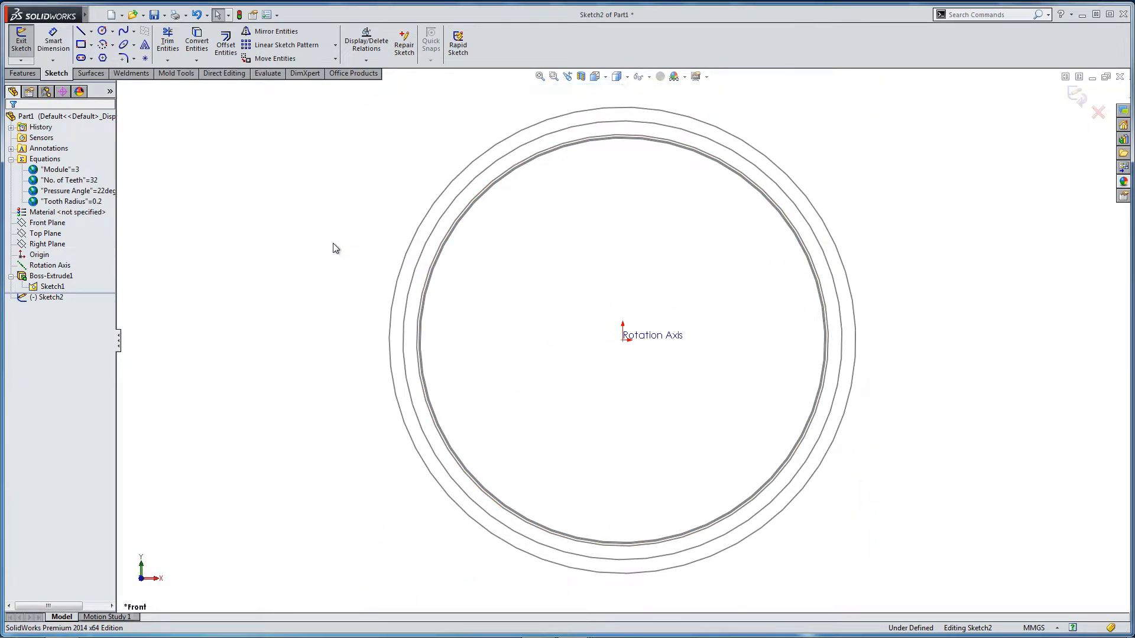
Sketch a vertical line about 44.5 mm long from the origin up to the base circle.
{"action": "left_click", "coordinate": [81, 30]}
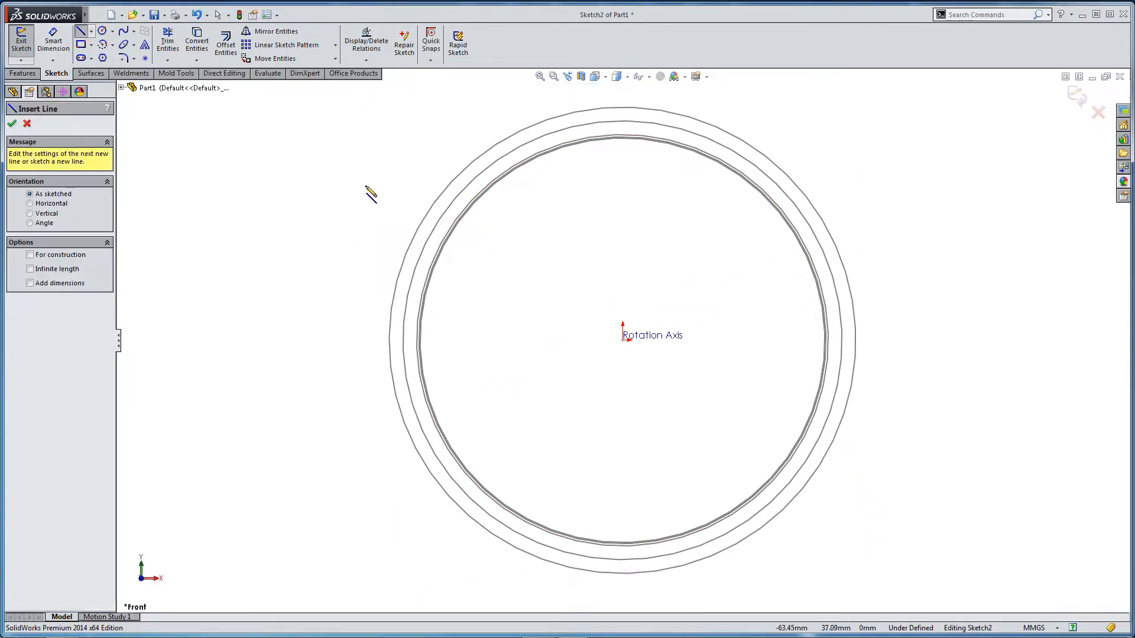
{"action": "left_click", "coordinate": [623, 341]}
{"action": "scroll", "coordinate": [633, 177], "scroll_direction": "up", "scroll_amount": 3}
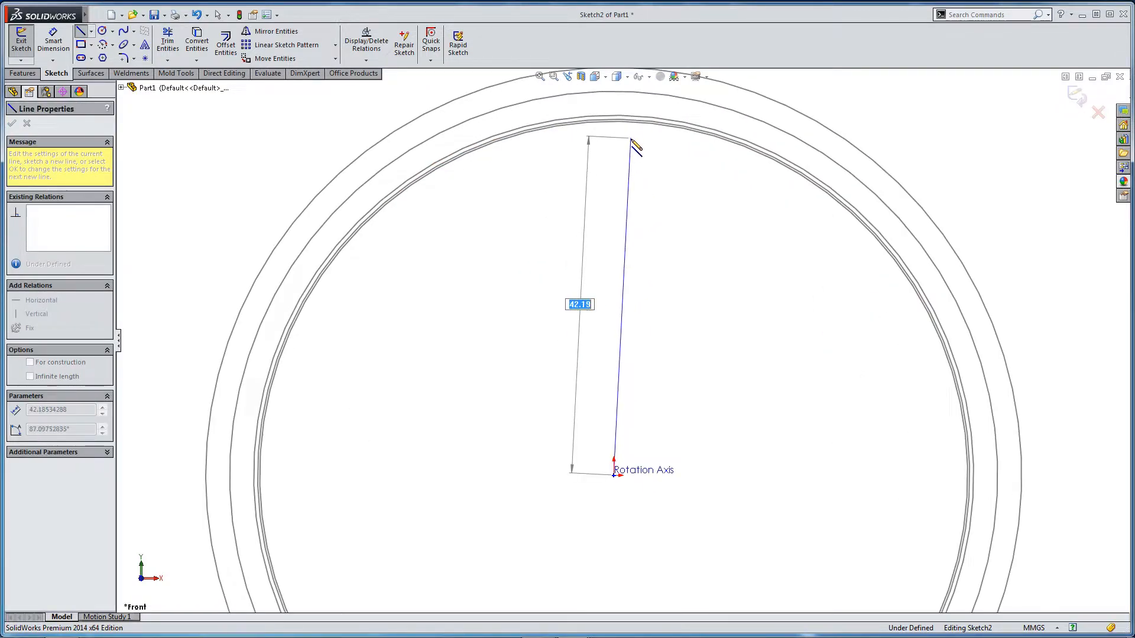
{"action": "scroll", "coordinate": [635, 147], "scroll_direction": "up", "scroll_amount": 3}
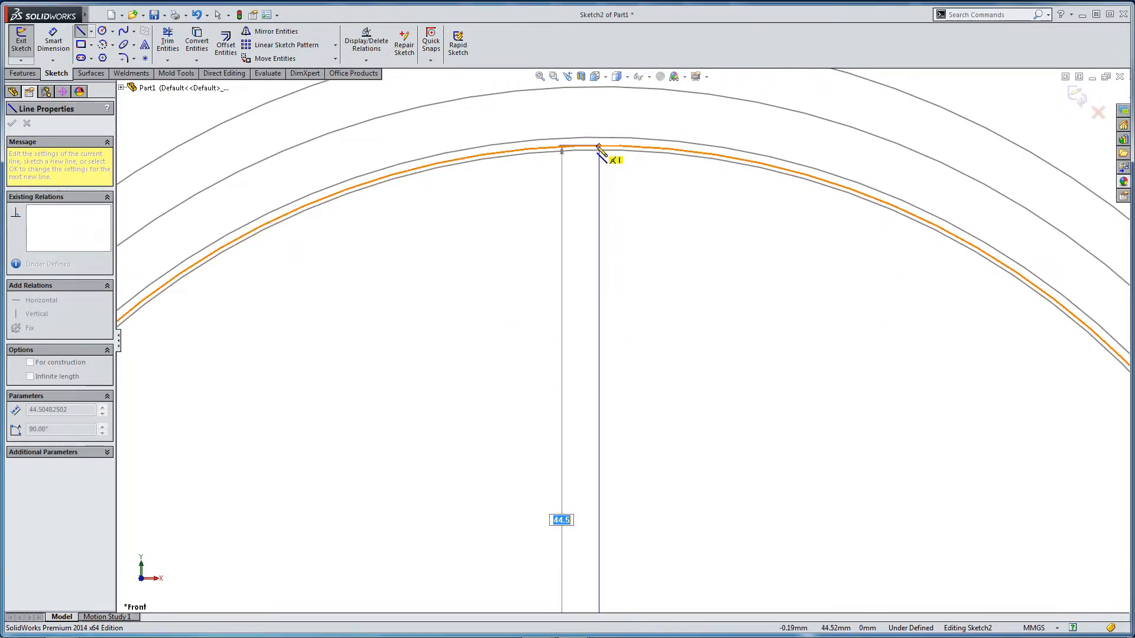
{"action": "left_click", "coordinate": [599, 146]}
{"action": "key", "text": "Escape"}
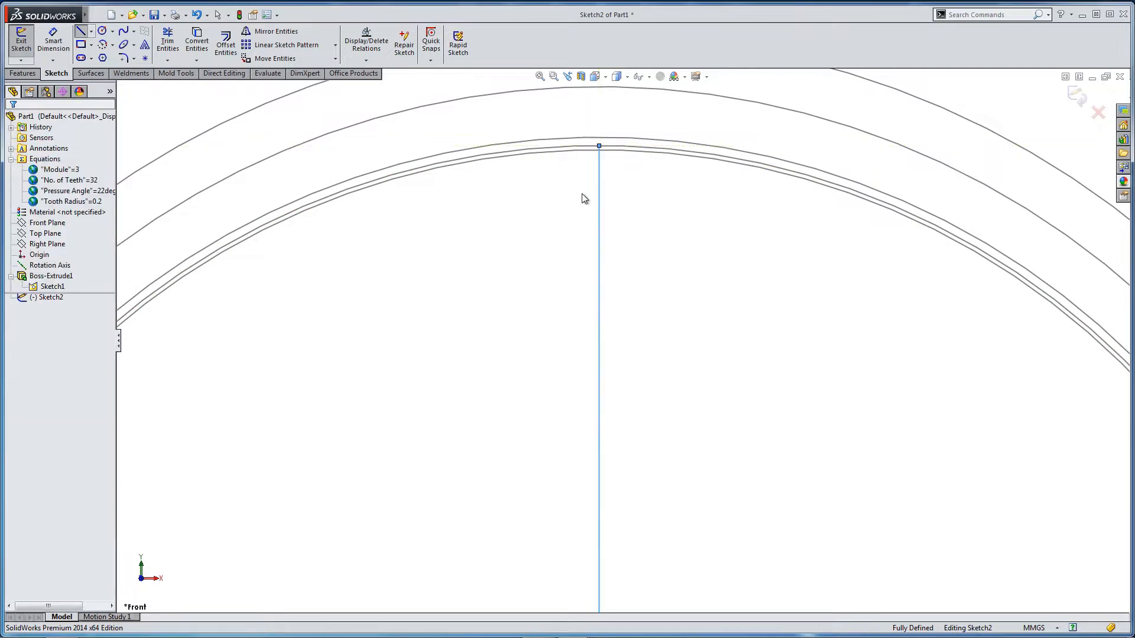
Convert the vertical line from the origin to construction geometry.
{"action": "scroll", "coordinate": [650, 280], "scroll_direction": "down", "scroll_amount": 2}
{"action": "scroll", "coordinate": [740, 459], "scroll_direction": "down", "scroll_amount": 3}
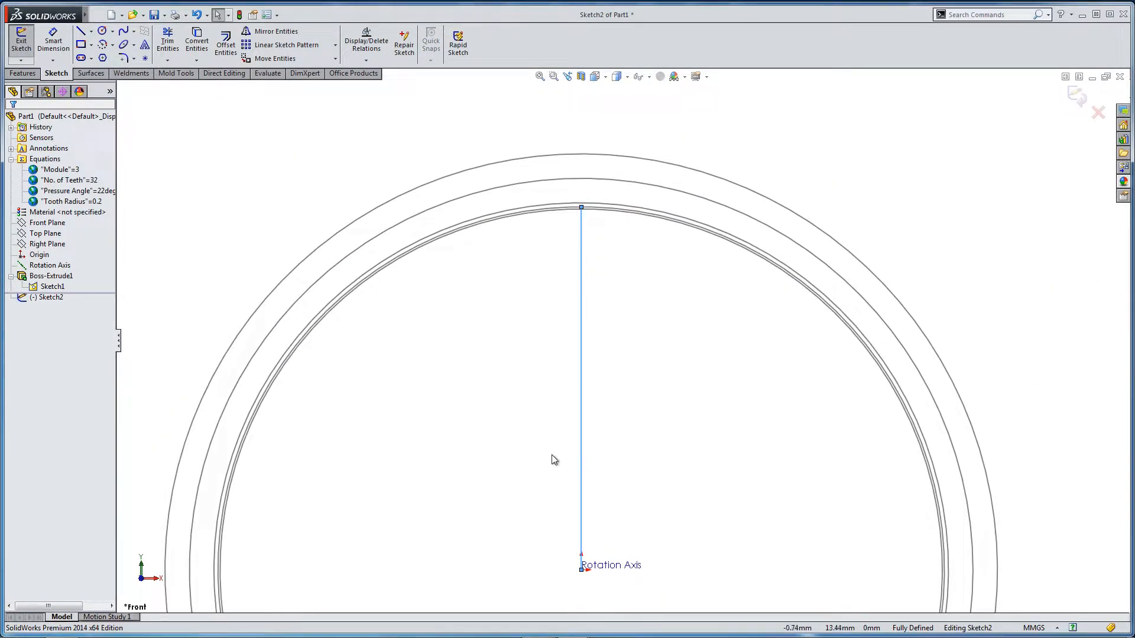
{"action": "left_click", "coordinate": [580, 431]}
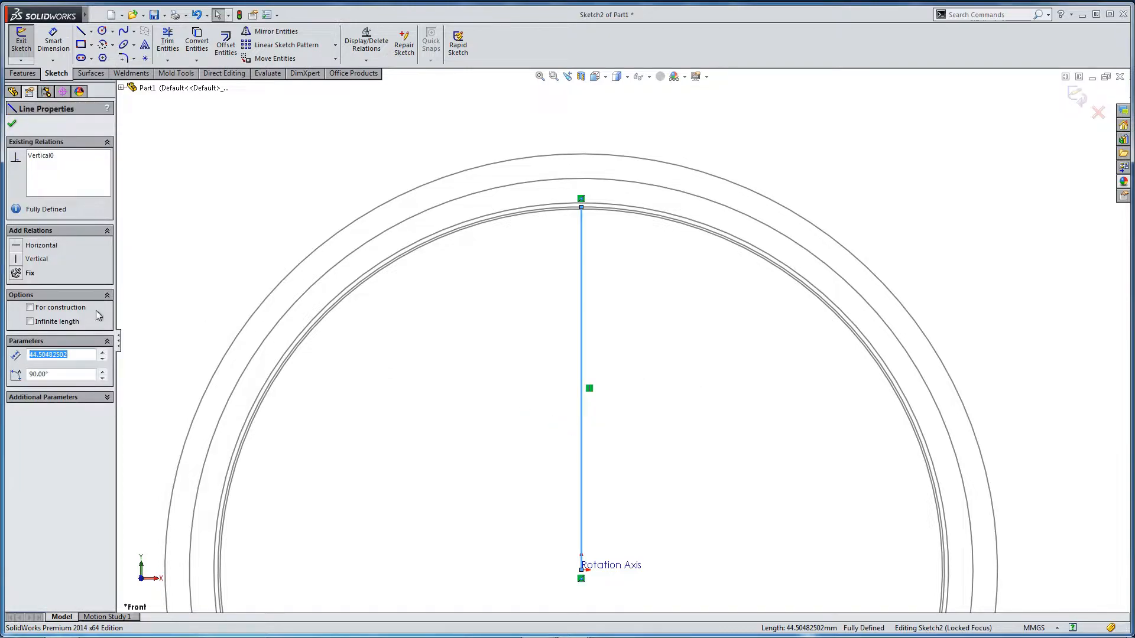
{"action": "left_click", "coordinate": [41, 310]}
{"action": "left_click", "coordinate": [159, 278]}
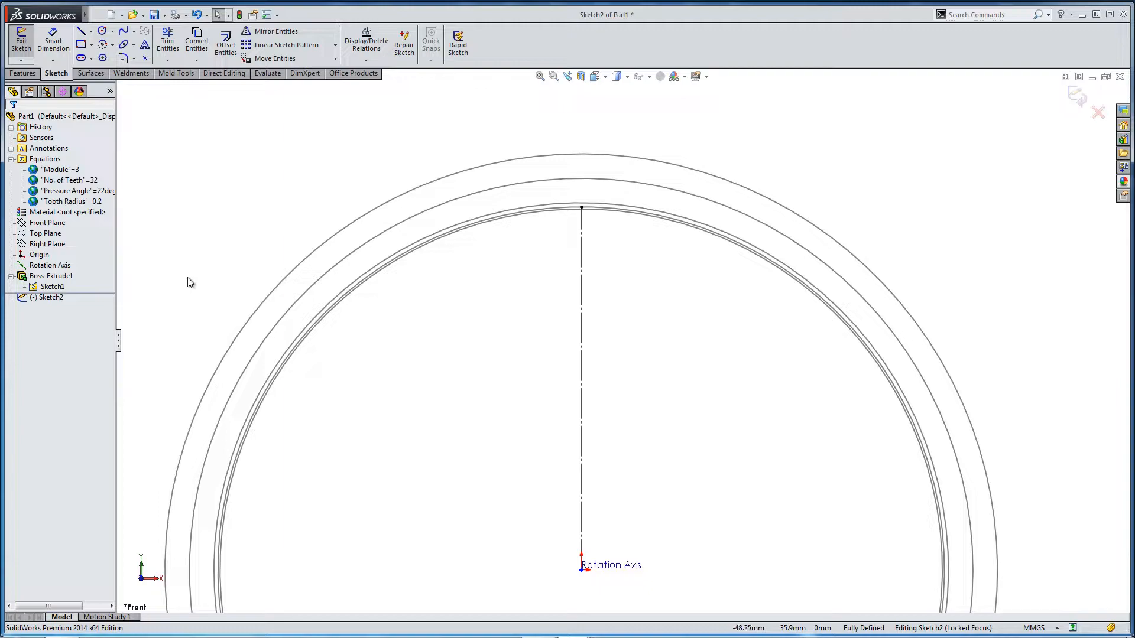
Circular-pattern the vertical construction line about the origin with 11 equally spaced instances over 45 degrees.
{"action": "left_click", "coordinate": [335, 44]}
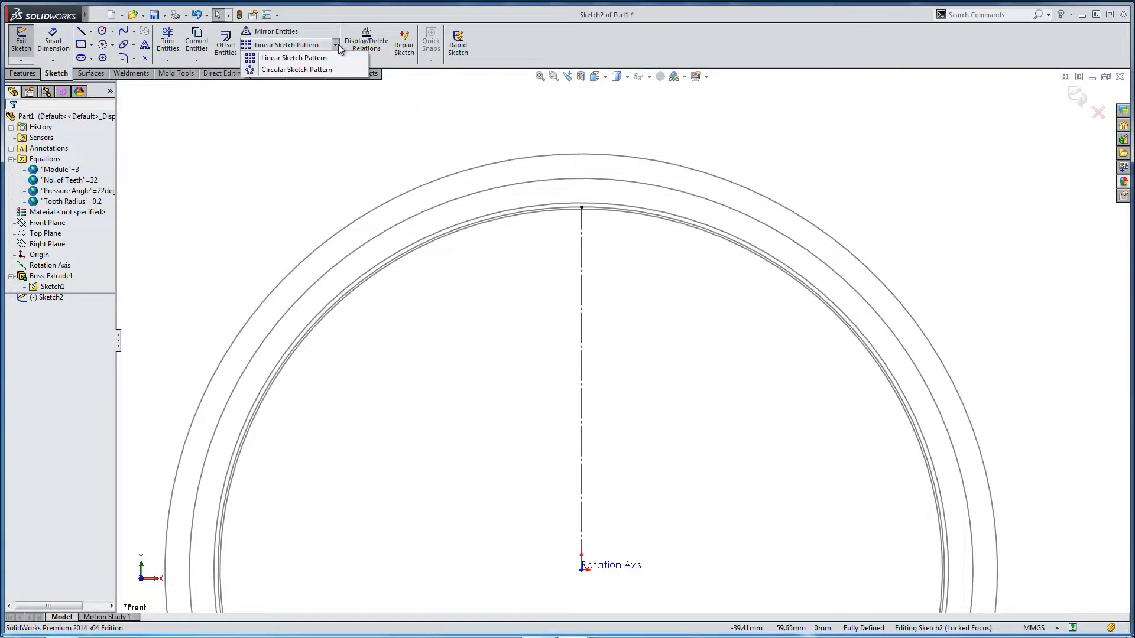
{"action": "left_click", "coordinate": [273, 71]}
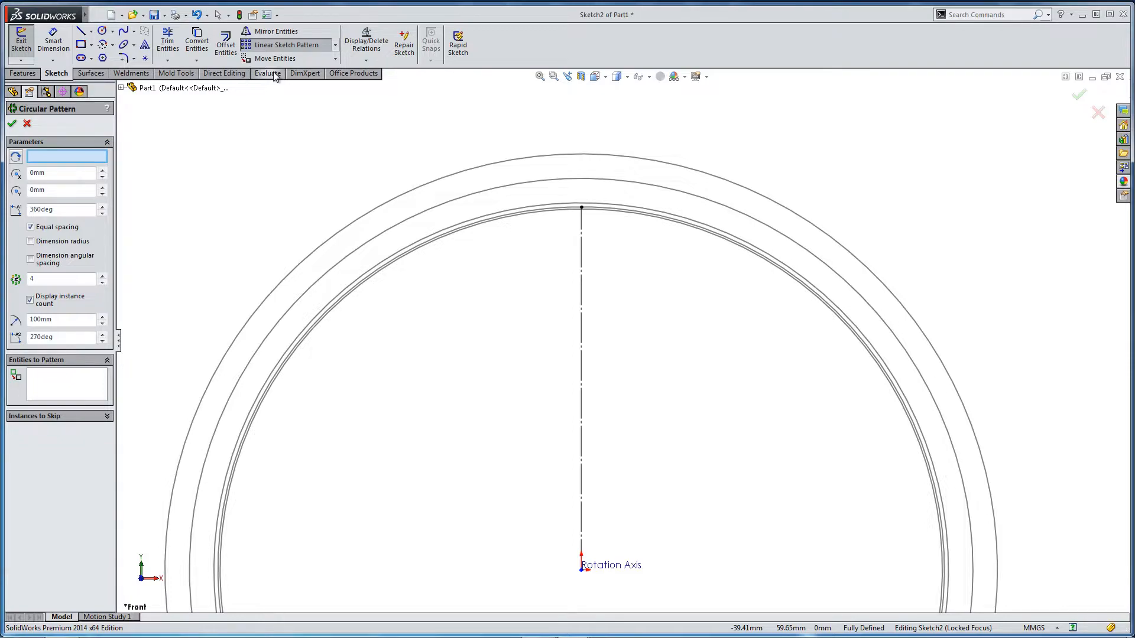
{"action": "left_click", "coordinate": [33, 157]}
{"action": "left_click", "coordinate": [582, 571]}
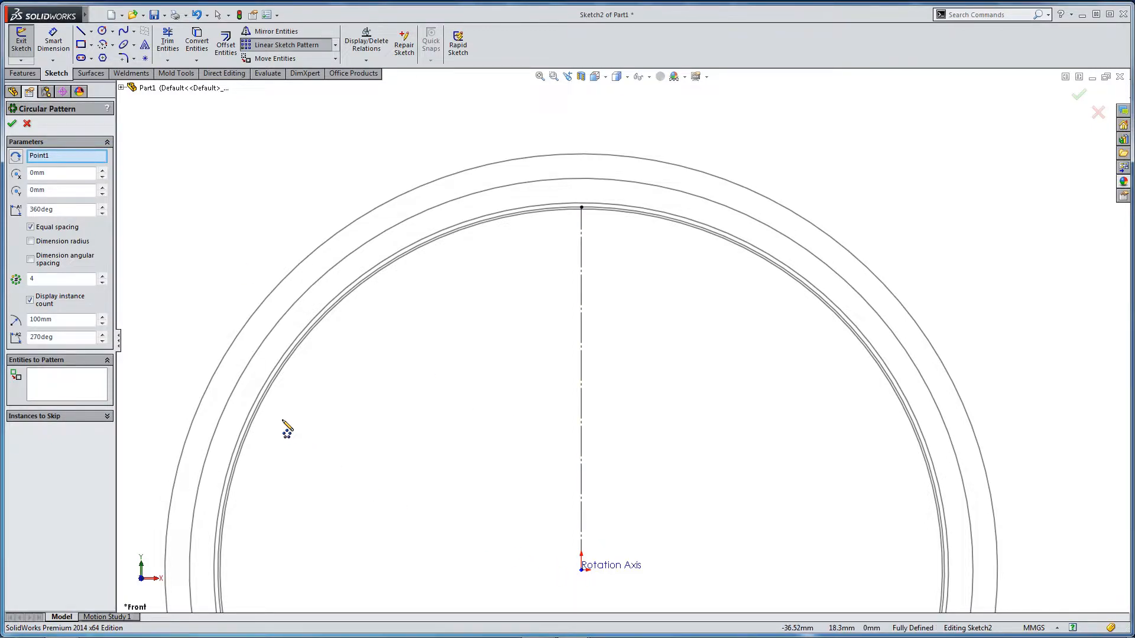
{"action": "left_click", "coordinate": [67, 211]}
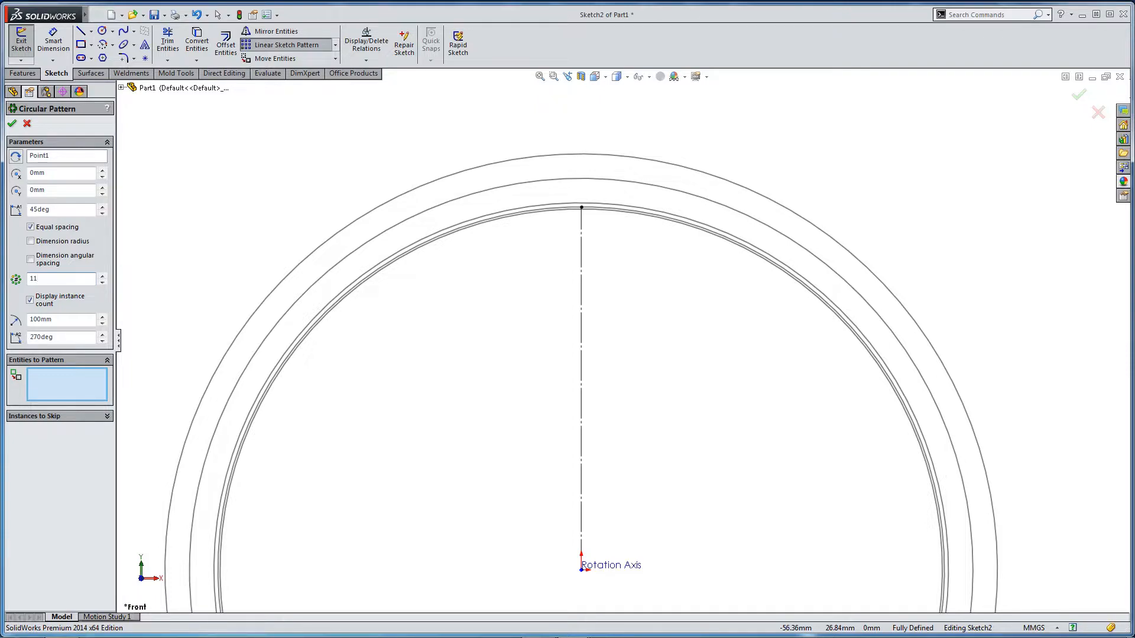
{"action": "left_click", "coordinate": [47, 381]}
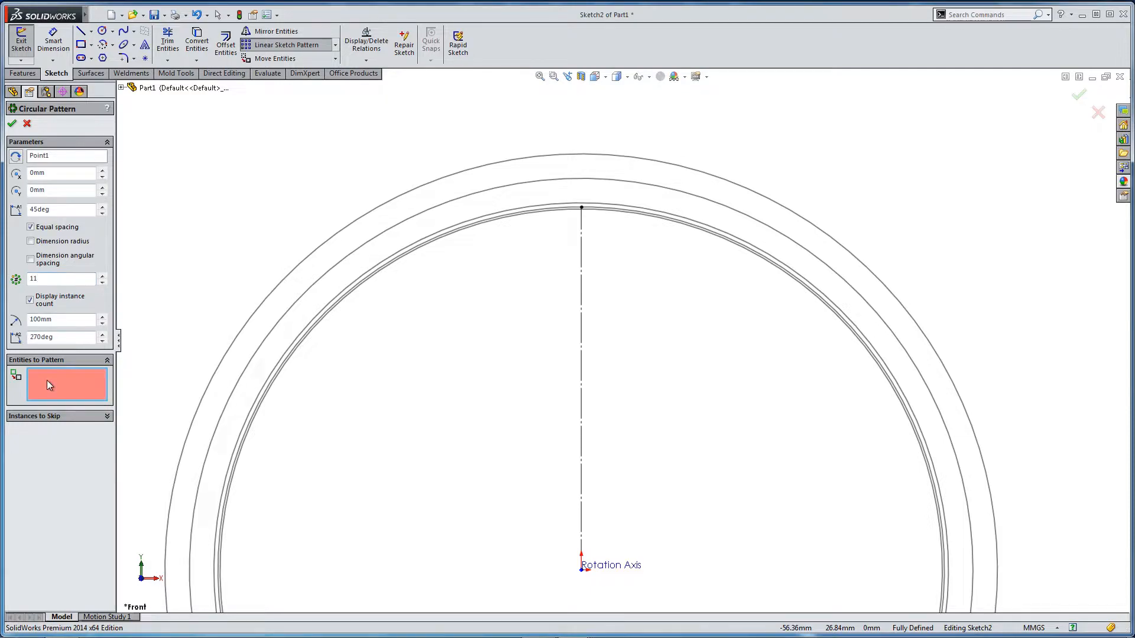
{"action": "left_click", "coordinate": [582, 403]}
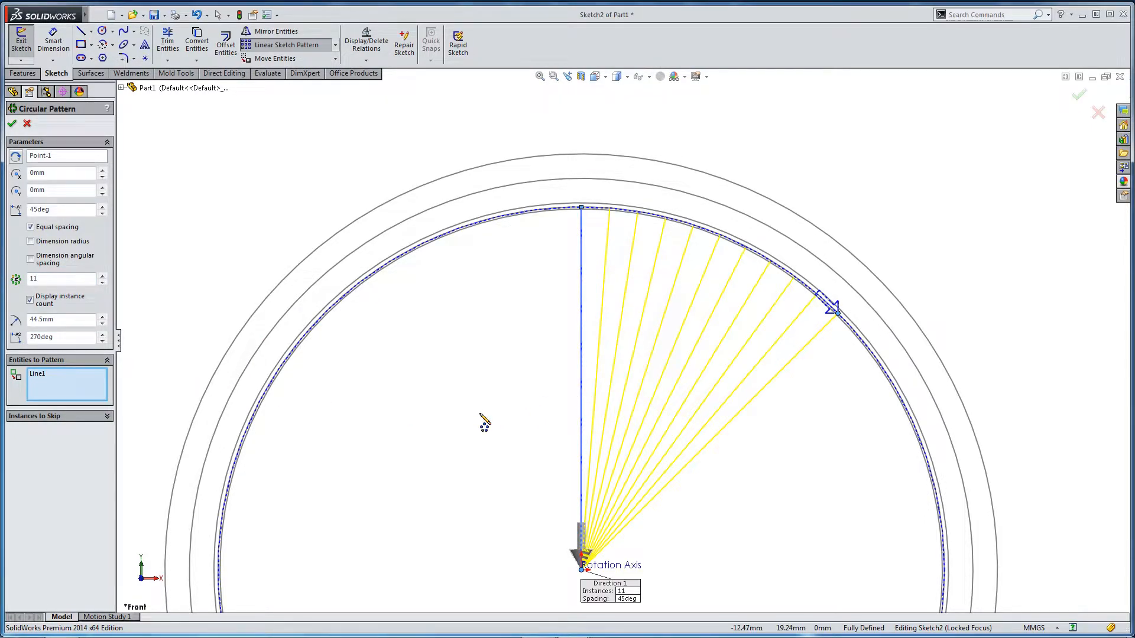
{"action": "key", "text": "Return"}
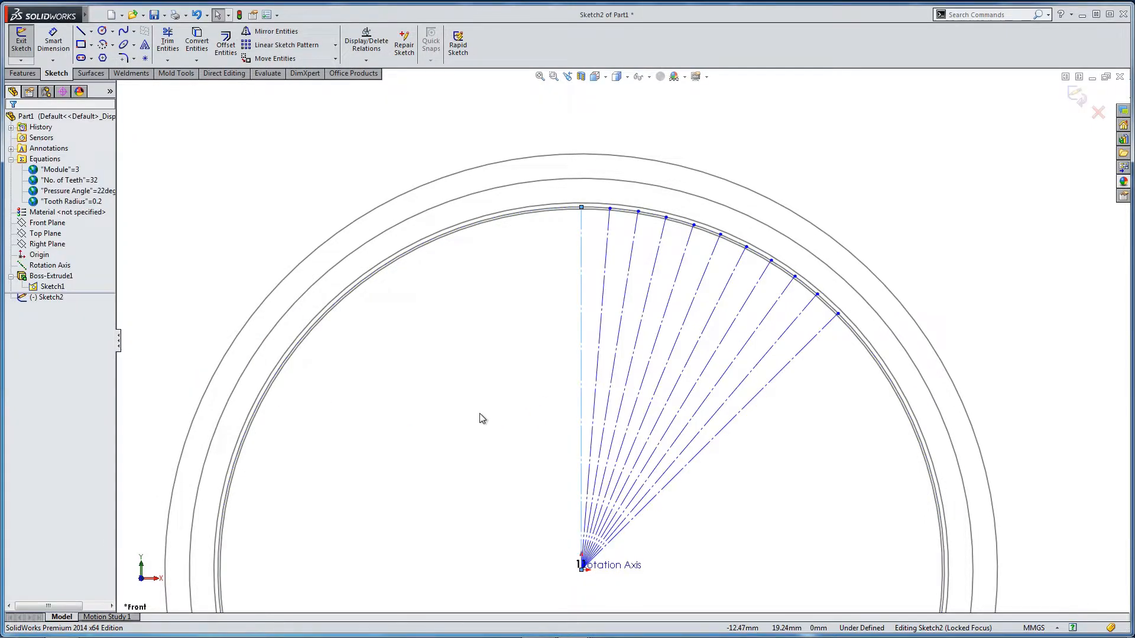
Dimension the angle between the vertical construction line and the last patterned line, and move the instance-count label clear of the rotation axis label.
{"action": "left_click", "coordinate": [53, 40]}
{"action": "left_click", "coordinate": [586, 319]}
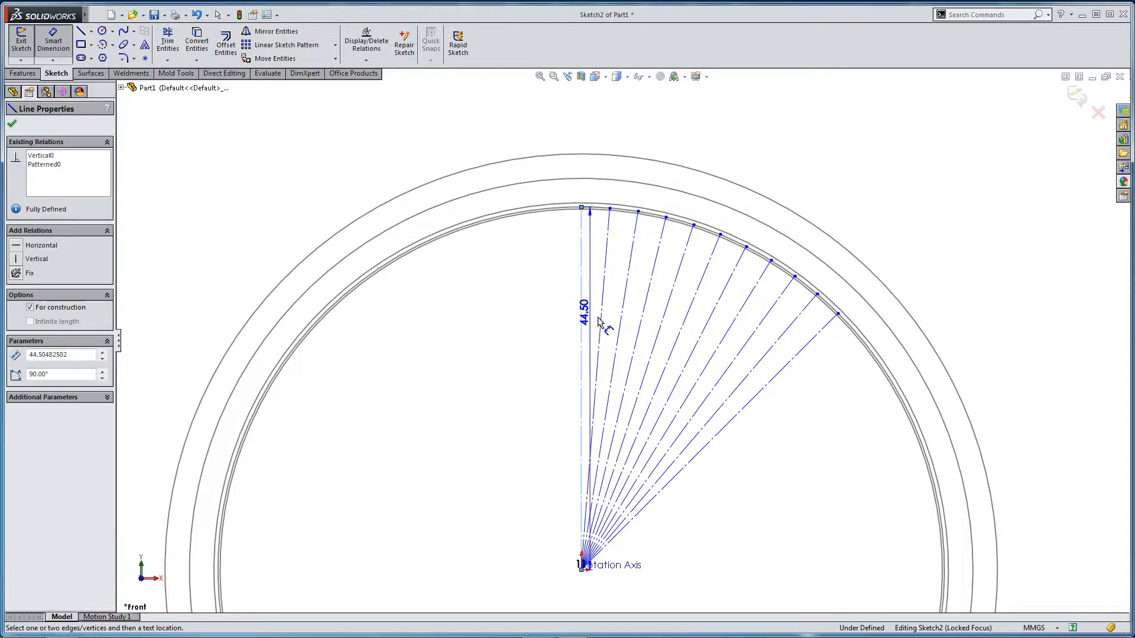
{"action": "left_click", "coordinate": [762, 390]}
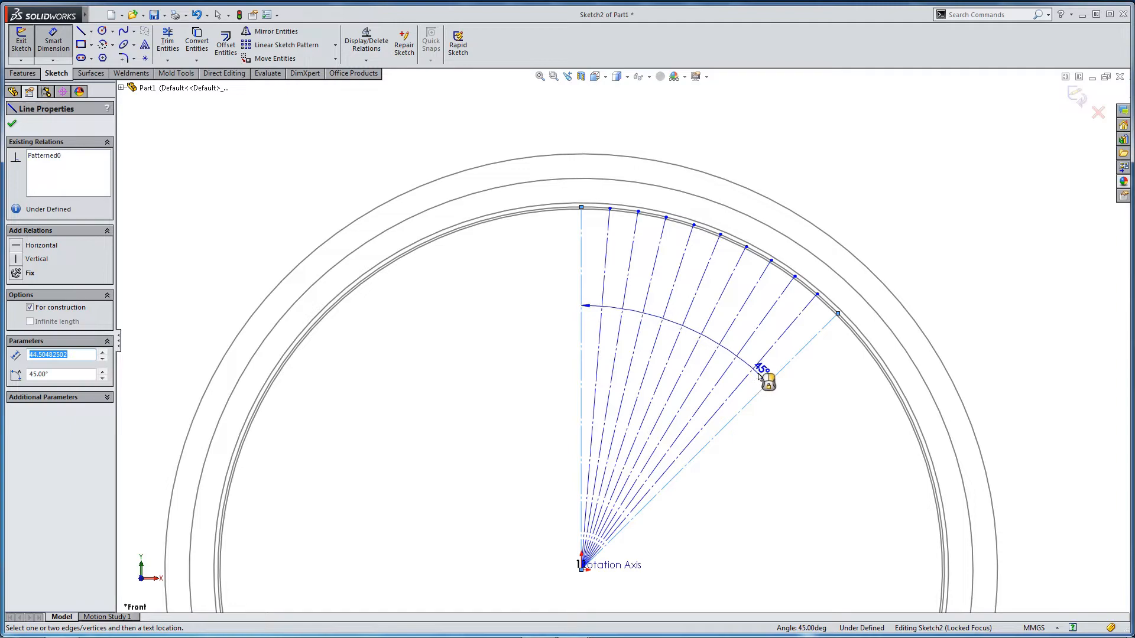
{"action": "left_click", "coordinate": [759, 376]}
{"action": "left_click", "coordinate": [647, 363]}
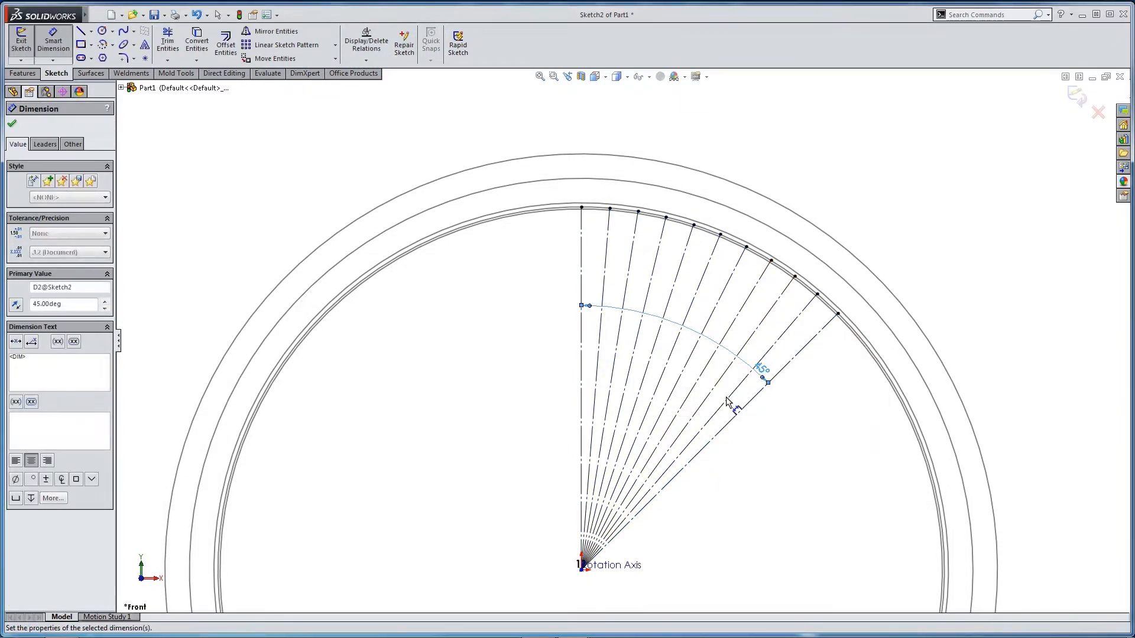
{"action": "left_click", "coordinate": [773, 450]}
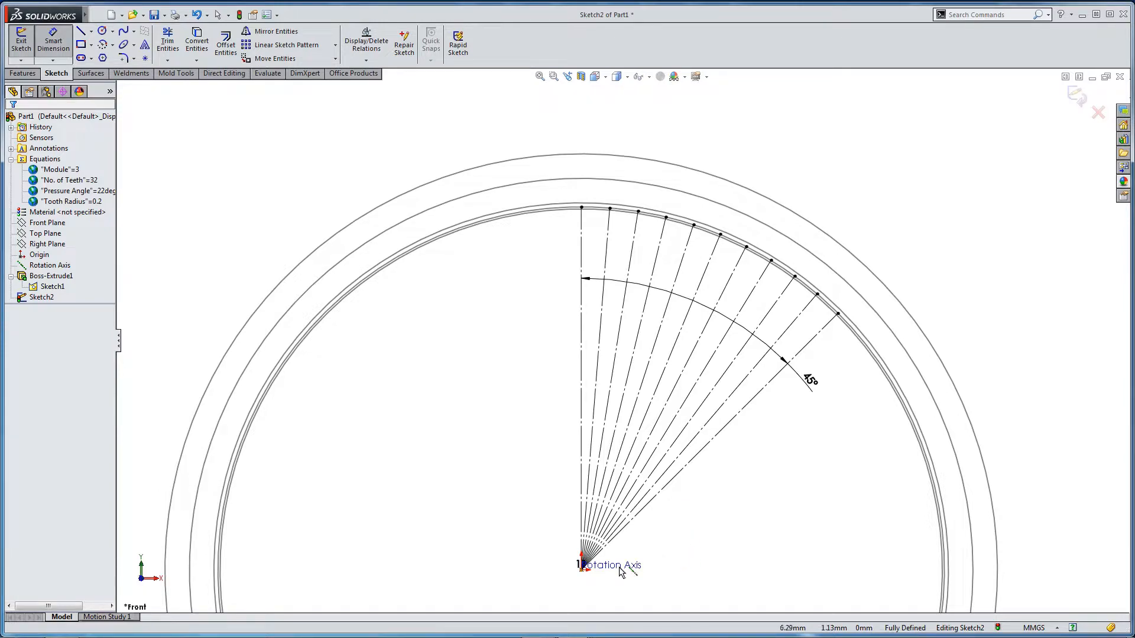
{"action": "key", "text": "Escape"}
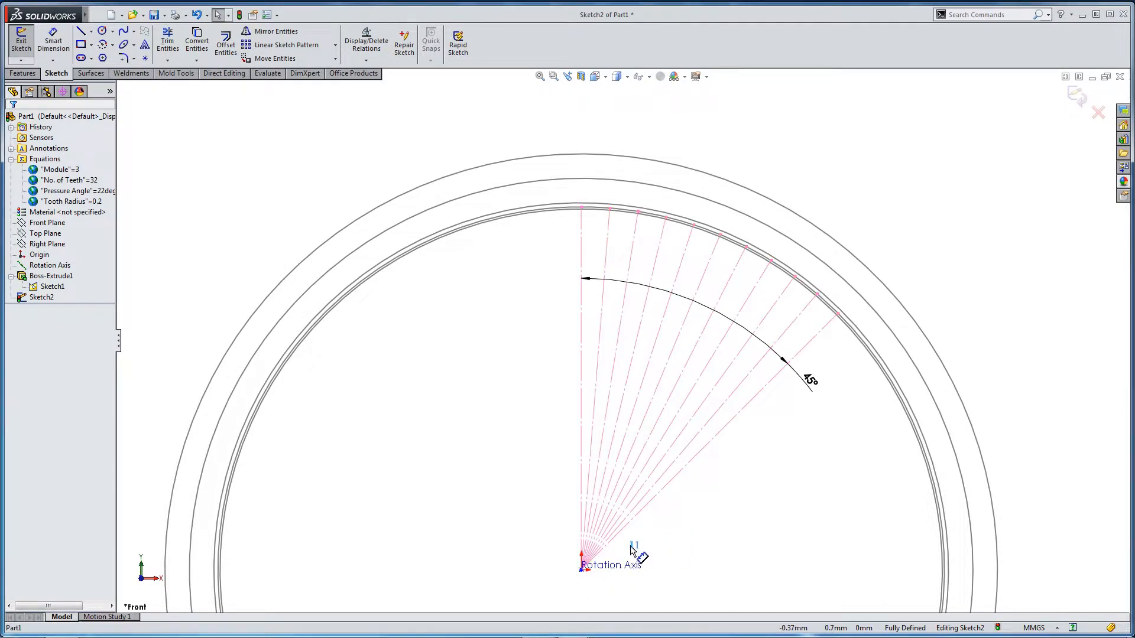
{"action": "left_click", "coordinate": [623, 548]}
{"action": "left_click", "coordinate": [522, 572]}
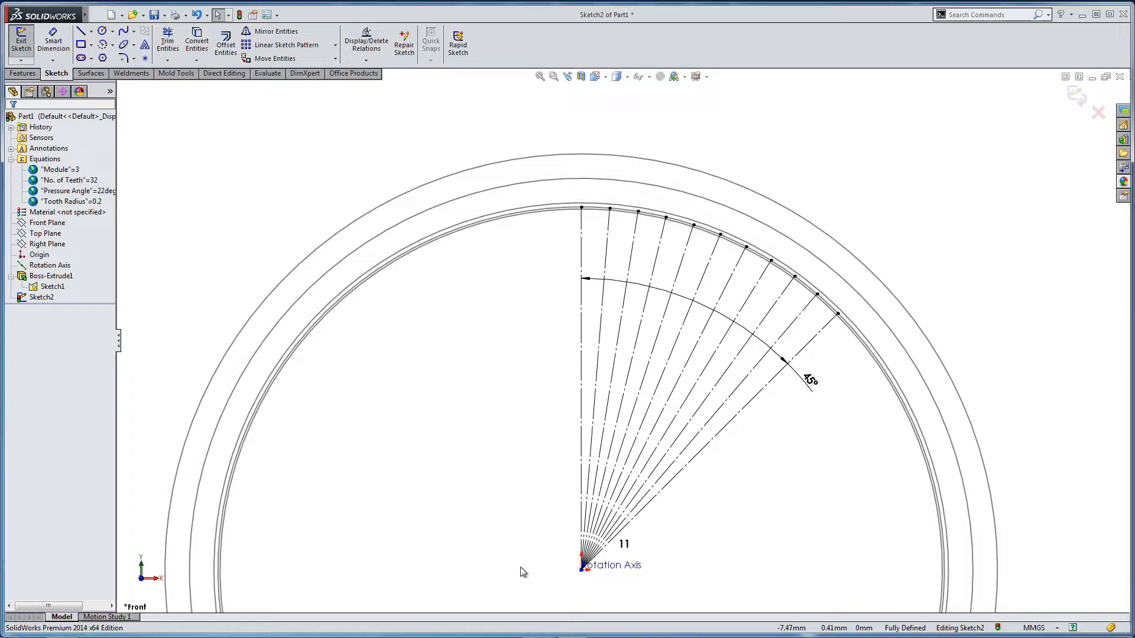
Sketch a line about 5.78 mm long up and leftward from the outer endpoint of the second construction line.
{"action": "scroll", "coordinate": [730, 444], "scroll_direction": "up", "scroll_amount": 1}
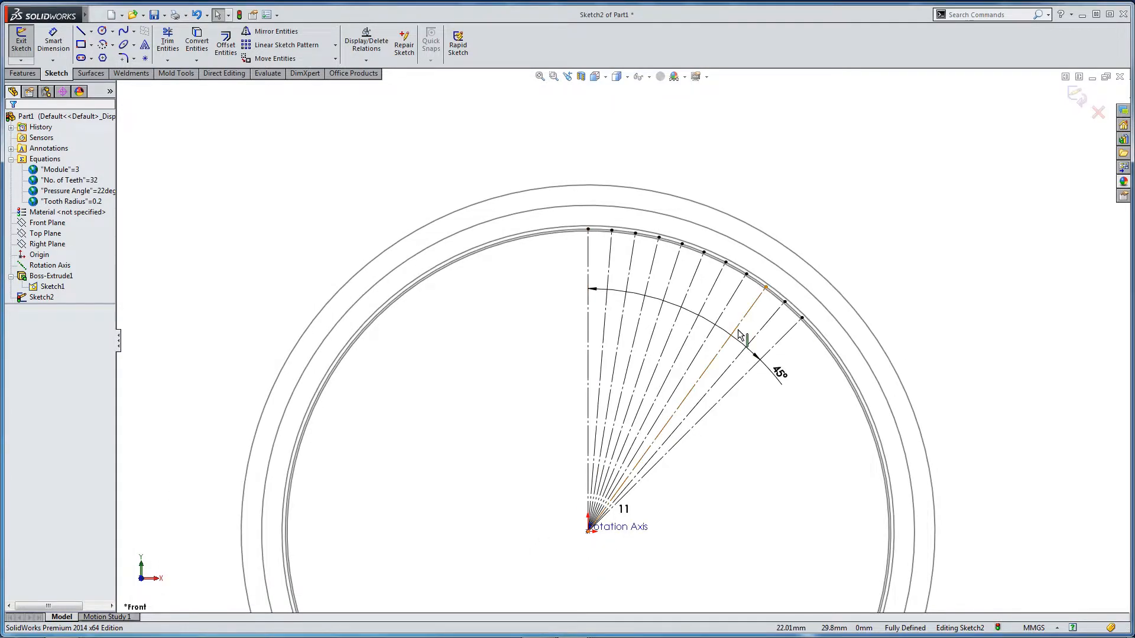
{"action": "scroll", "coordinate": [740, 336], "scroll_direction": "down", "scroll_amount": 1}
{"action": "left_click", "coordinate": [97, 14]}
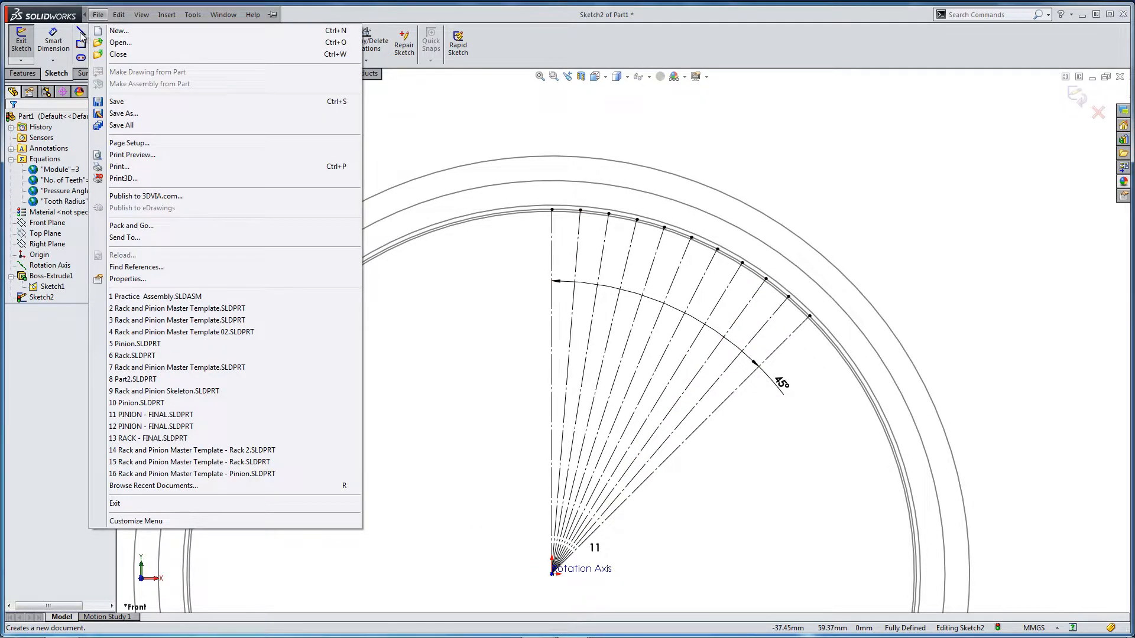
{"action": "left_click", "coordinate": [81, 34]}
{"action": "scroll", "coordinate": [602, 217], "scroll_direction": "down", "scroll_amount": 3}
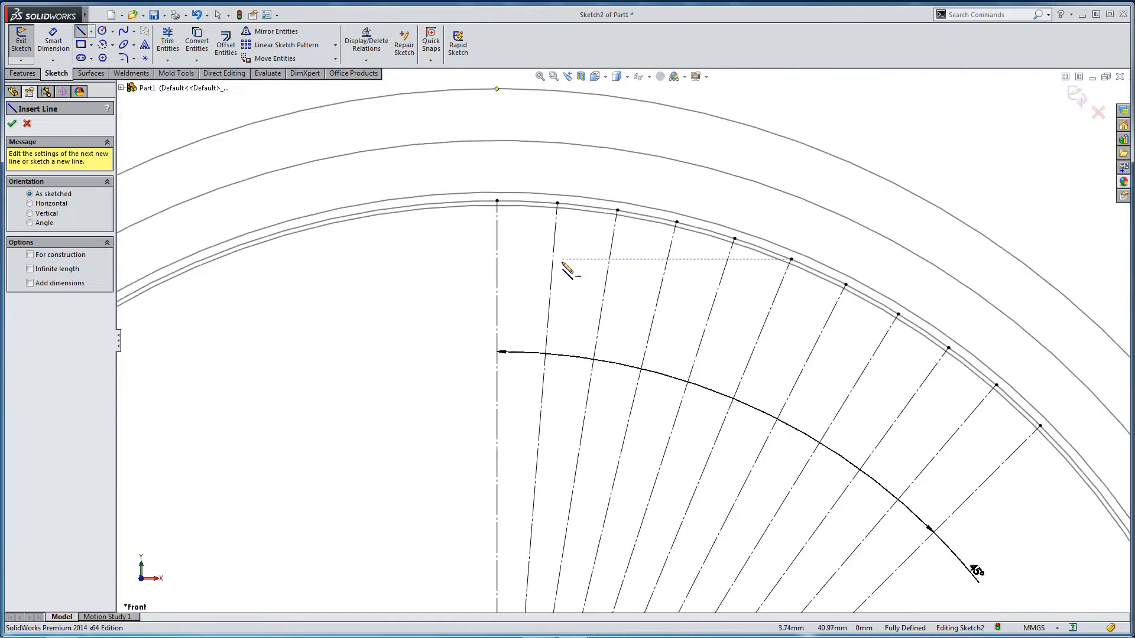
{"action": "scroll", "coordinate": [556, 254], "scroll_direction": "down", "scroll_amount": 1}
{"action": "left_click_drag", "start_coordinate": [560, 195], "coordinate": [446, 157]}
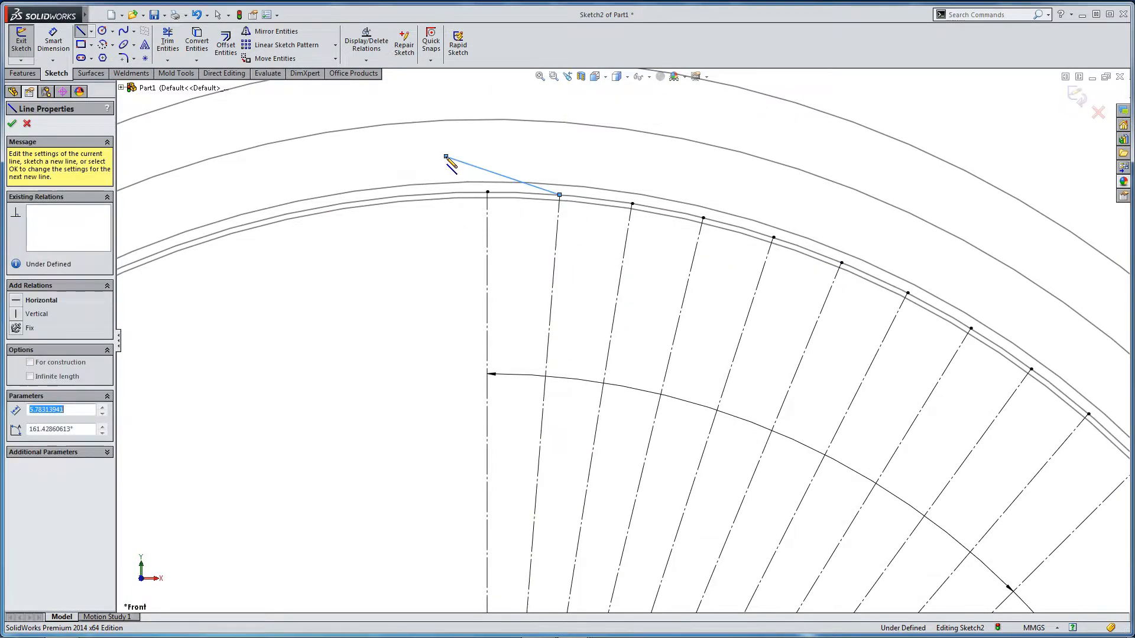
{"action": "left_click", "coordinate": [447, 157]}
{"action": "key", "text": "Escape"}
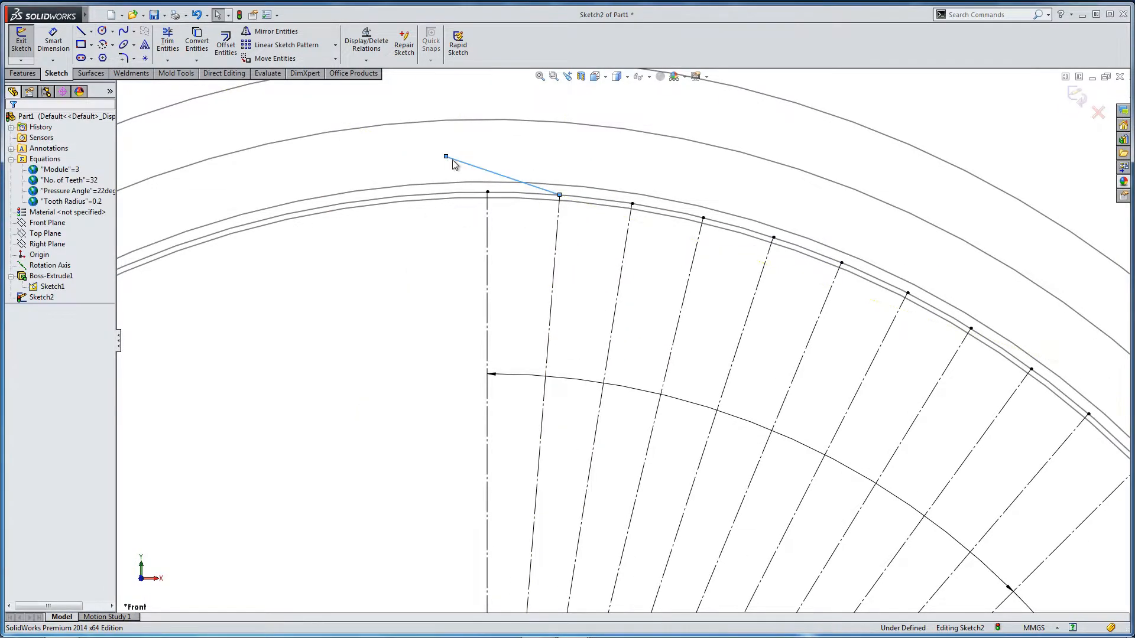
Sketch a line about 22.19 mm long up and leftward from the outer endpoint of the last patterned construction line.
{"action": "key", "text": "z"}
{"action": "key", "text": "l"}
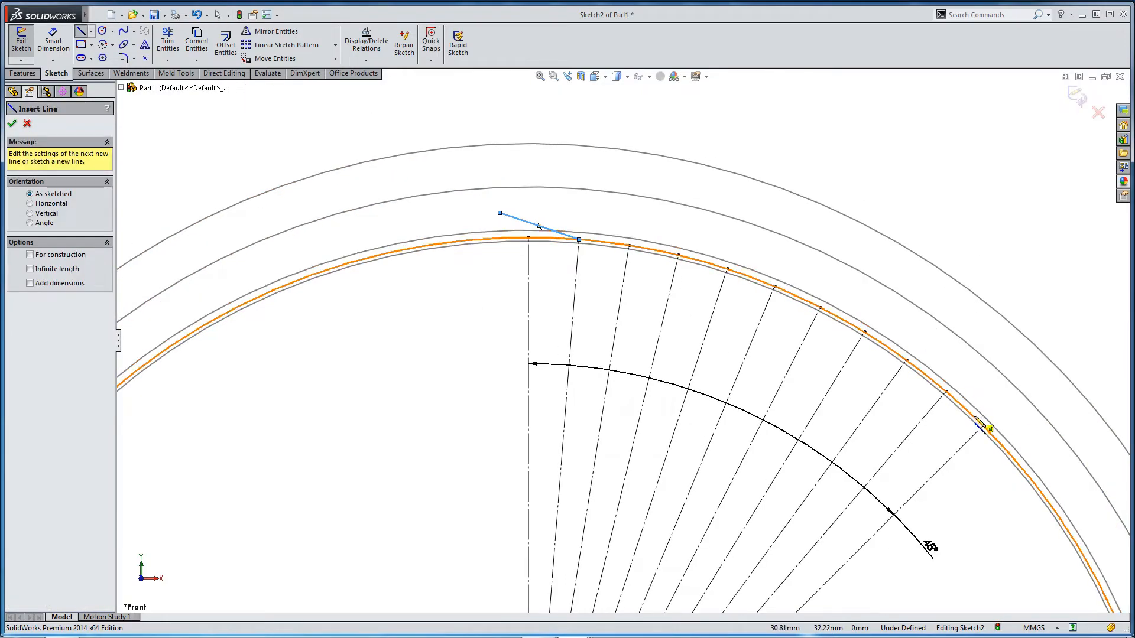
{"action": "left_click", "coordinate": [983, 426]}
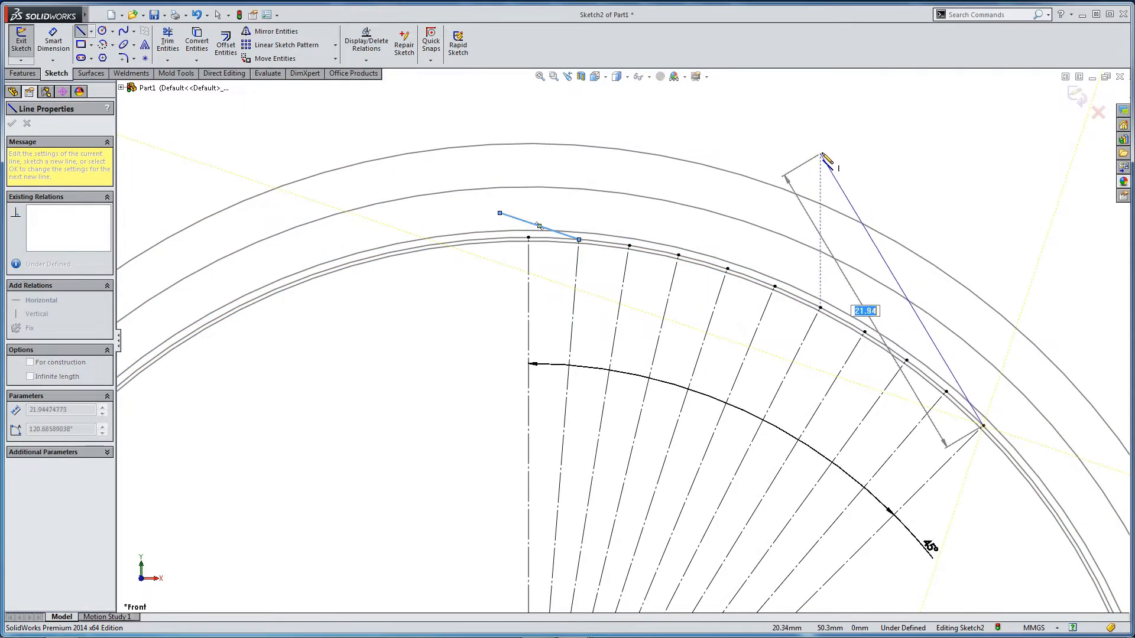
{"action": "double_click", "coordinate": [821, 150]}
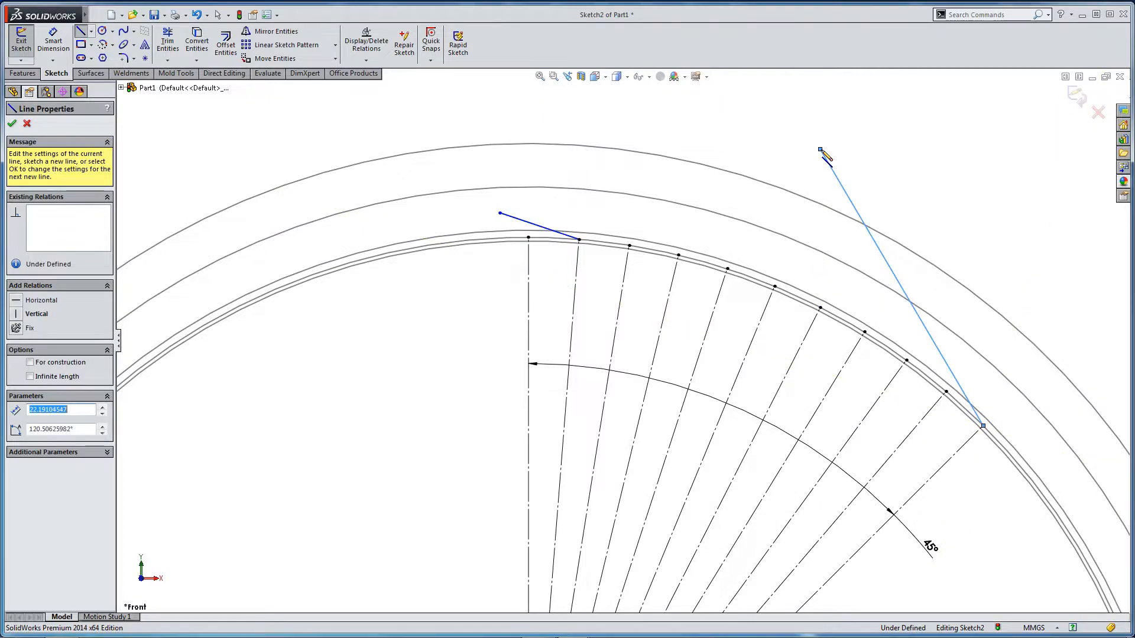
{"action": "key", "text": "Escape"}
Make the long and the short solid lines each perpendicular to the construction line they start from.
{"action": "left_click", "coordinate": [962, 393]}
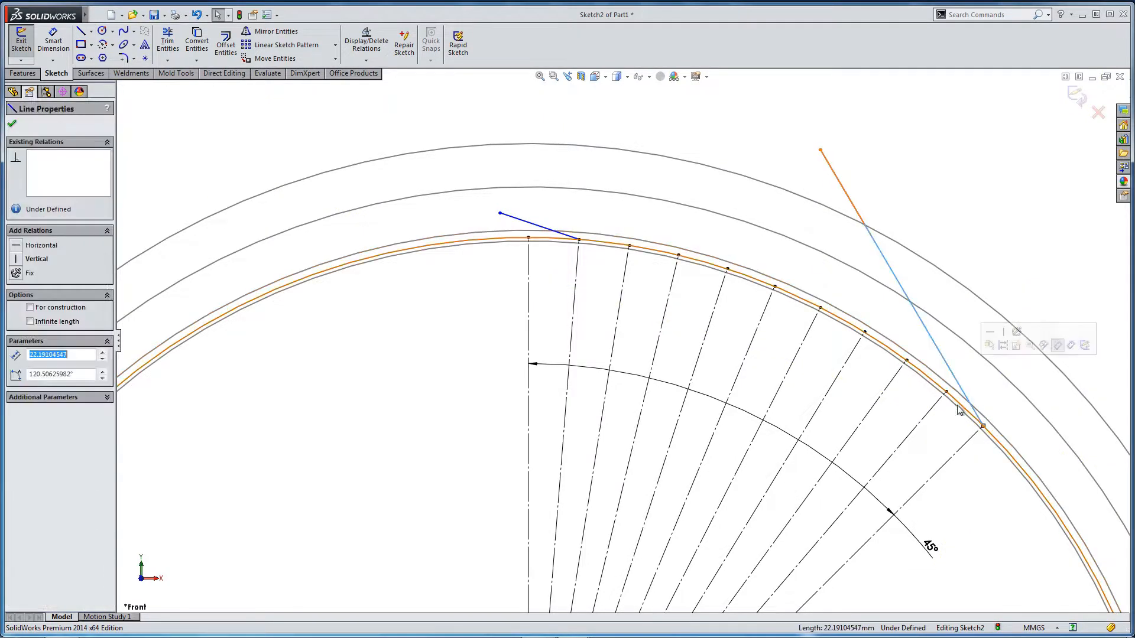
{"action": "left_click", "coordinate": [967, 454], "text": "ctrl"}
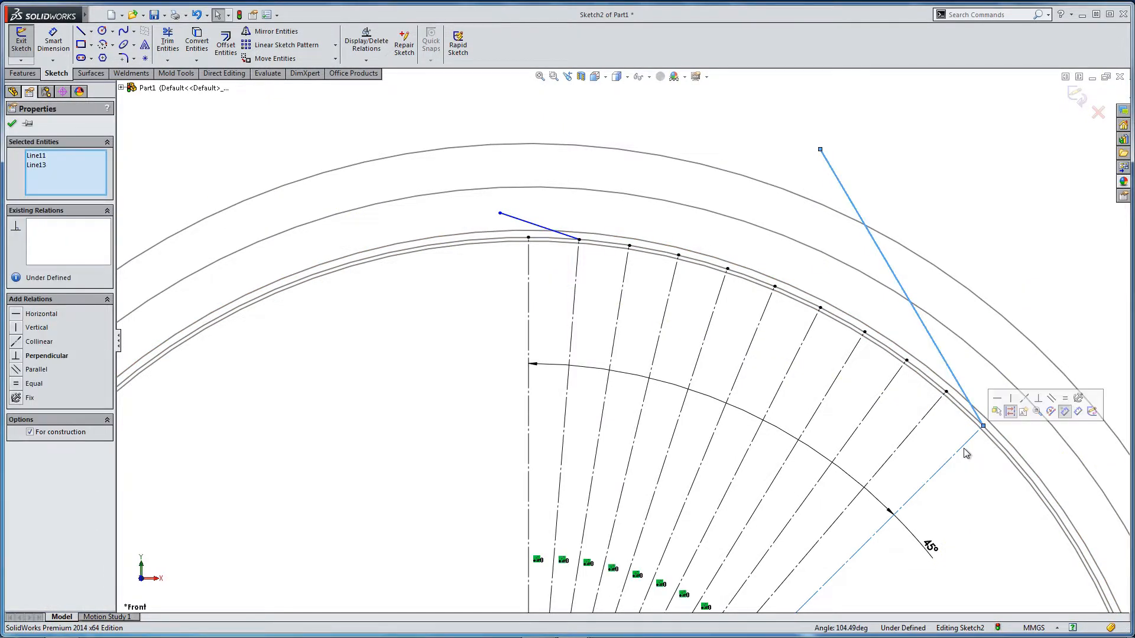
{"action": "left_click", "coordinate": [1038, 399]}
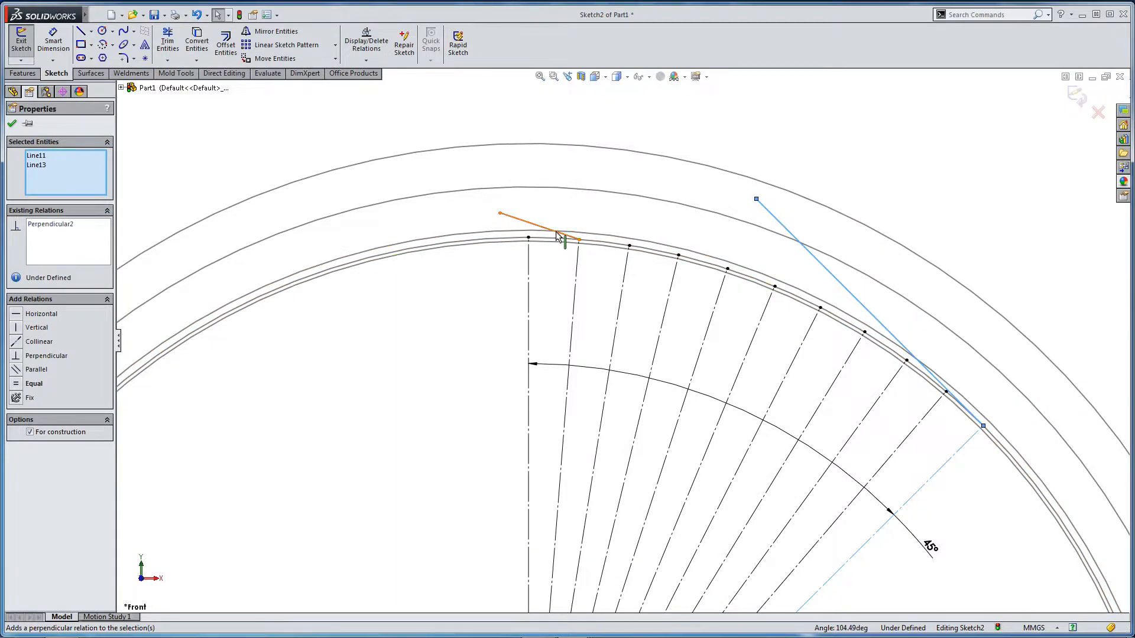
{"action": "left_click", "coordinate": [530, 228]}
{"action": "left_click", "coordinate": [579, 269], "text": "ctrl"}
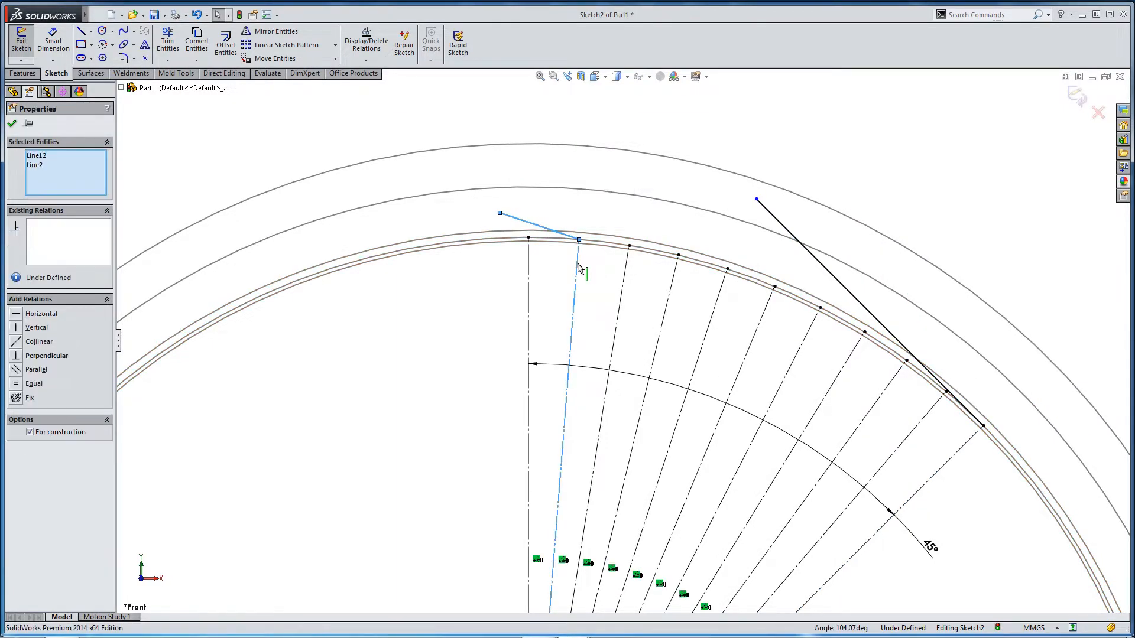
{"action": "left_click", "coordinate": [651, 214]}
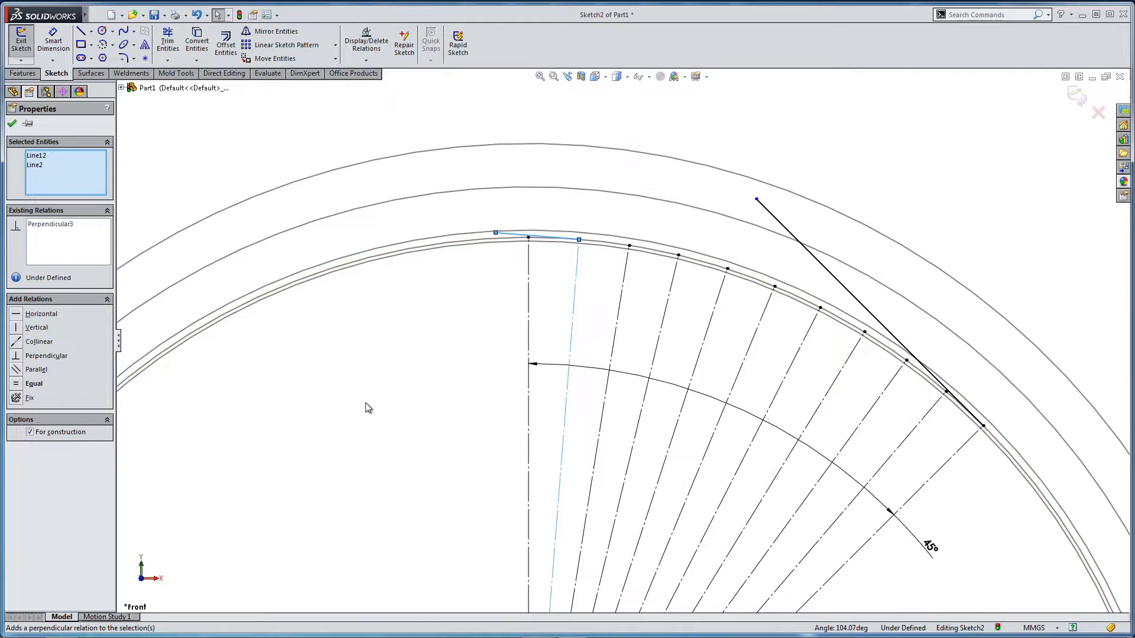
Dimension the length of the short line at the second construction line, accepting its current value.
{"action": "left_click", "coordinate": [54, 40]}
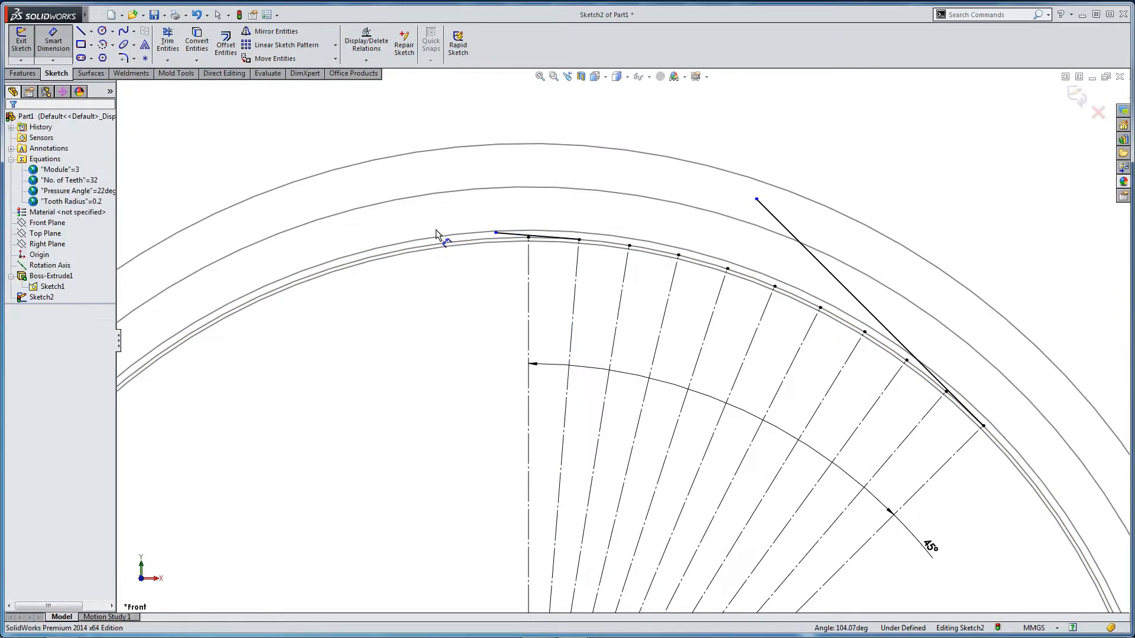
{"action": "left_click", "coordinate": [511, 235]}
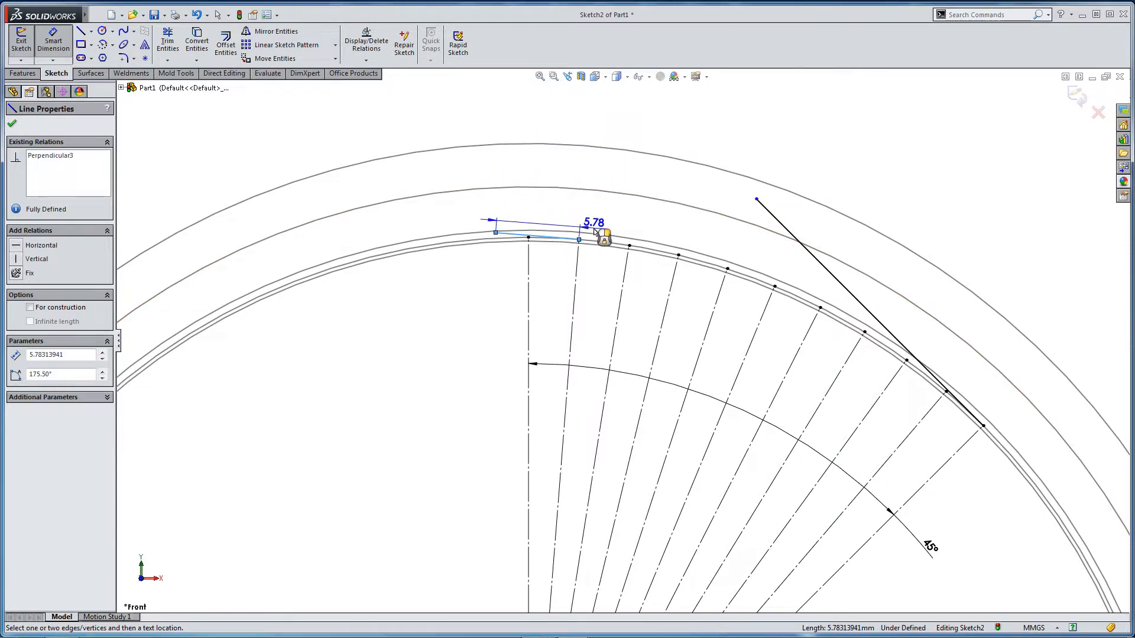
{"action": "left_click", "coordinate": [621, 131]}
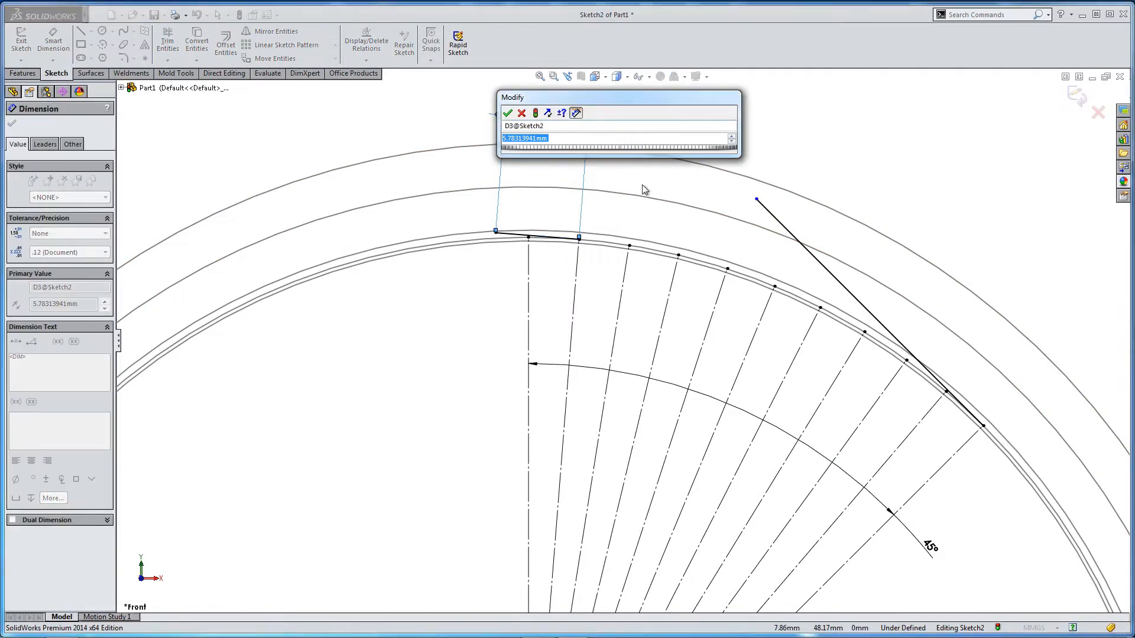
{"action": "left_click", "coordinate": [507, 114]}
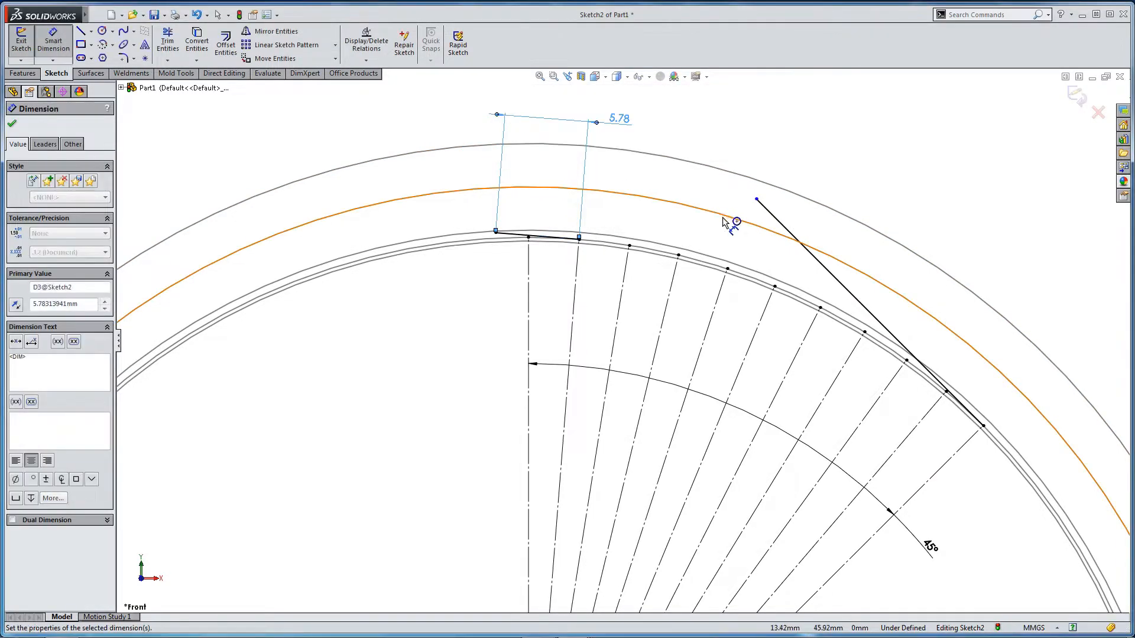
Dimension the length of the long line at the last construction line, accepting its current value.
{"action": "left_click", "coordinate": [818, 261]}
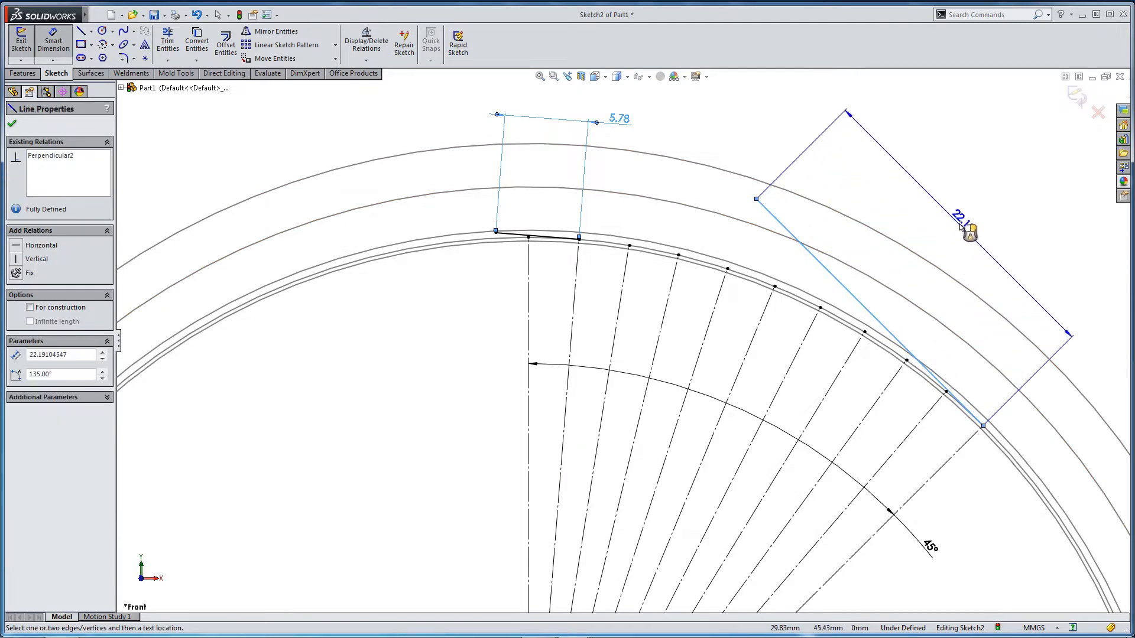
{"action": "left_click", "coordinate": [896, 220]}
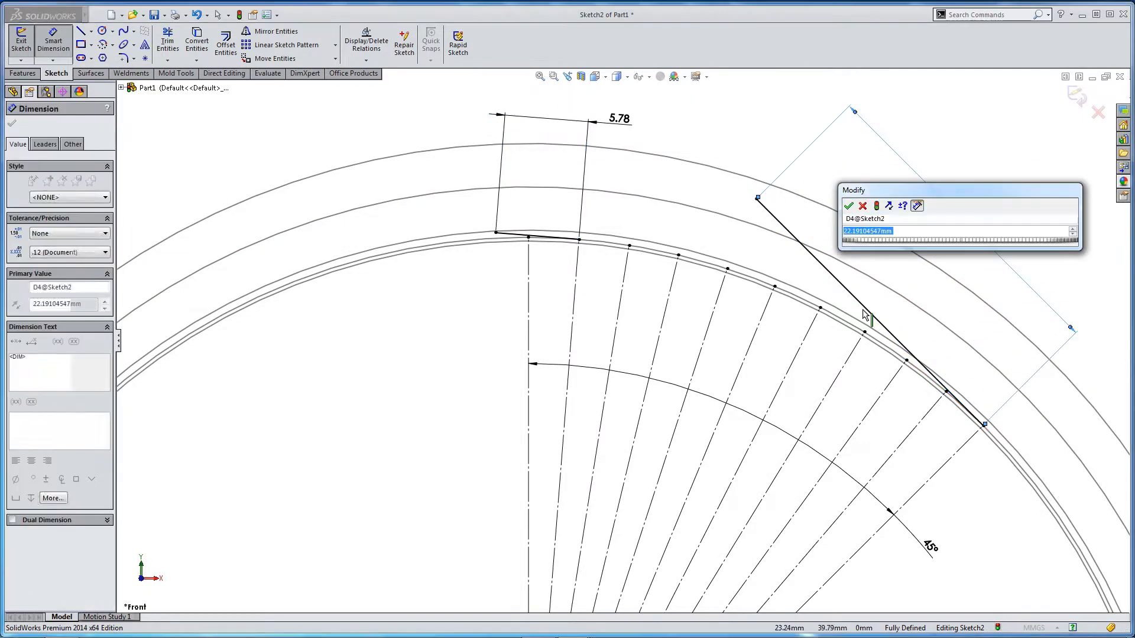
{"action": "left_click", "coordinate": [849, 206]}
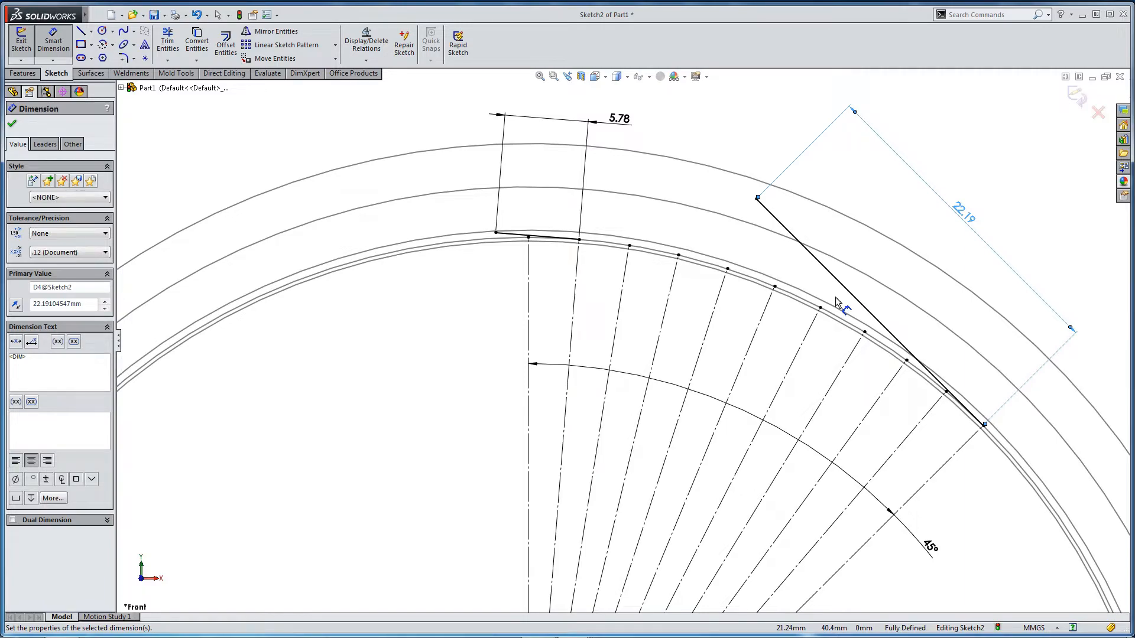
{"action": "key", "text": "Escape"}
{"action": "scroll", "coordinate": [833, 358], "scroll_direction": "up", "scroll_amount": 2}
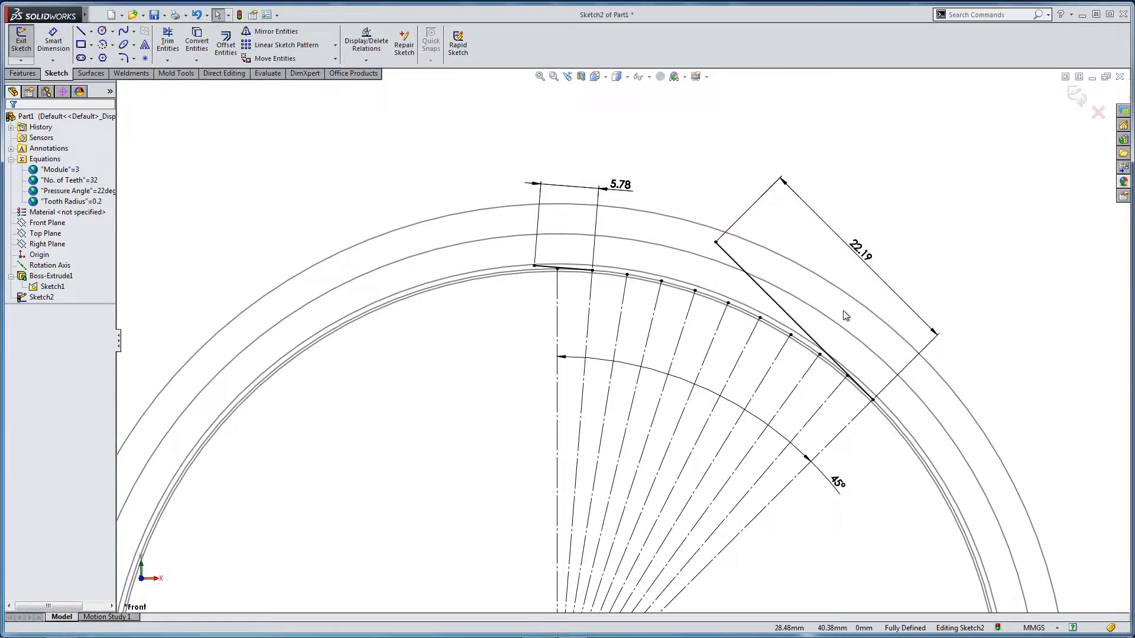
Exit the sketch and open the equations manager with all model dimensions listed.
{"action": "left_click", "coordinate": [1075, 97]}
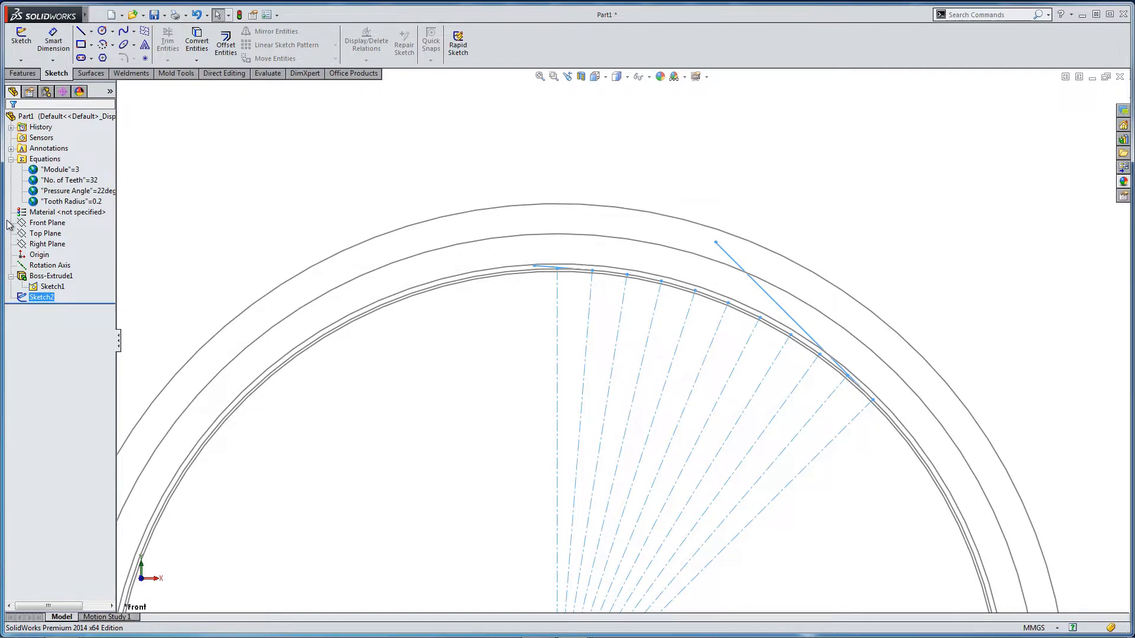
{"action": "right_click", "coordinate": [25, 163]}
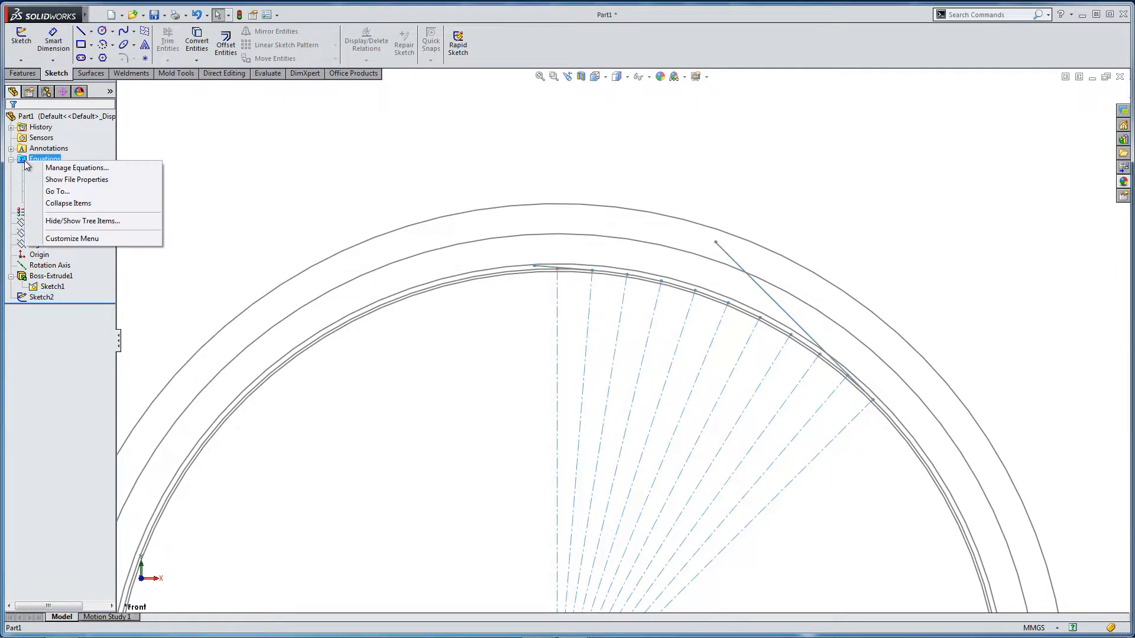
{"action": "left_click", "coordinate": [55, 169]}
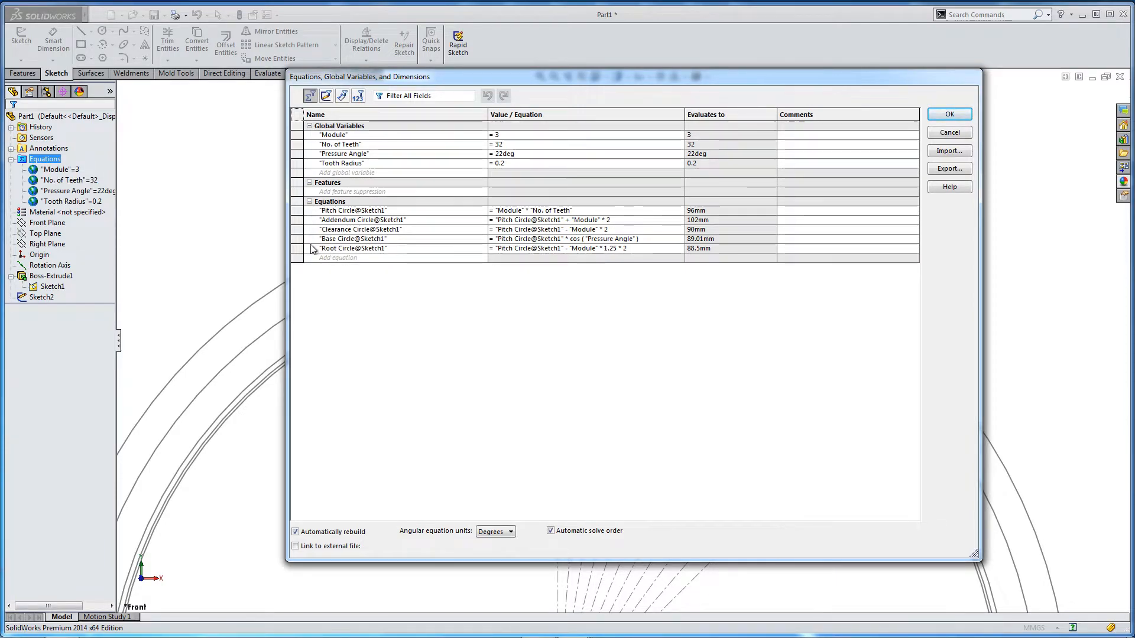
{"action": "left_click", "coordinate": [342, 96]}
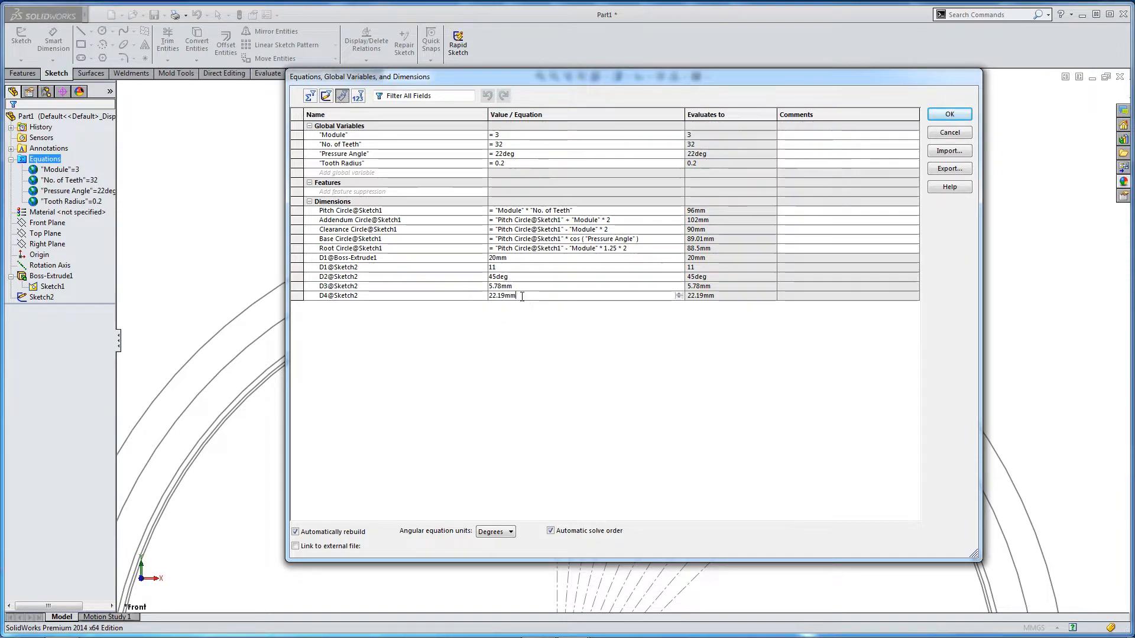
Set dimension D4@Sketch2 to the equation "Base Circle@Sketch1" * pi / 8.
{"action": "left_click", "coordinate": [503, 296]}
{"action": "type", "text": "="}
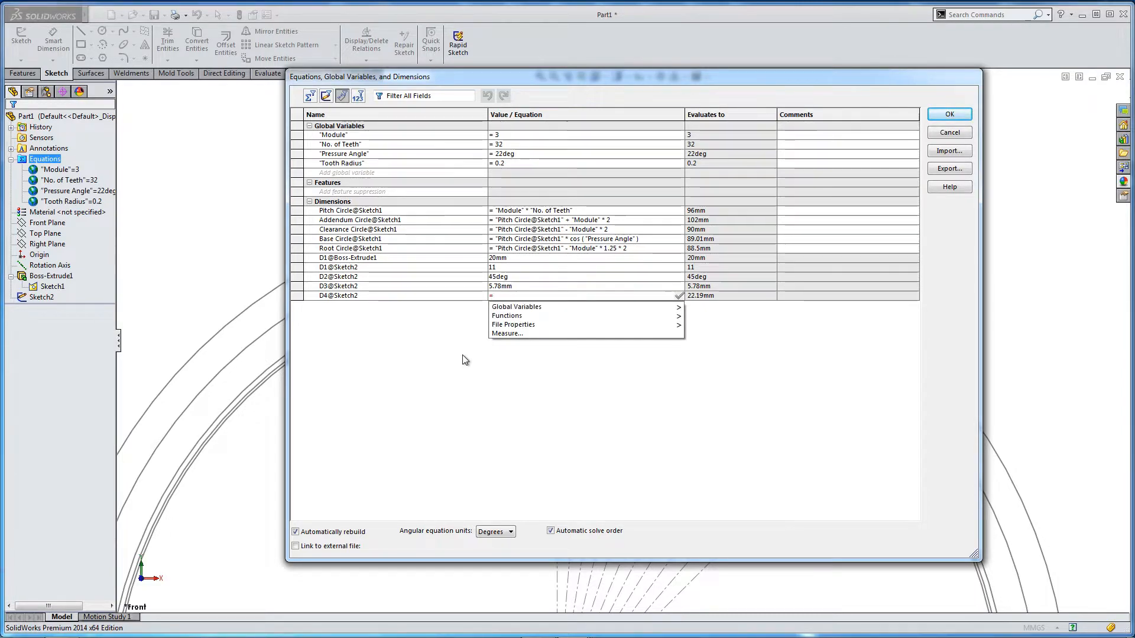
{"action": "left_click", "coordinate": [328, 240]}
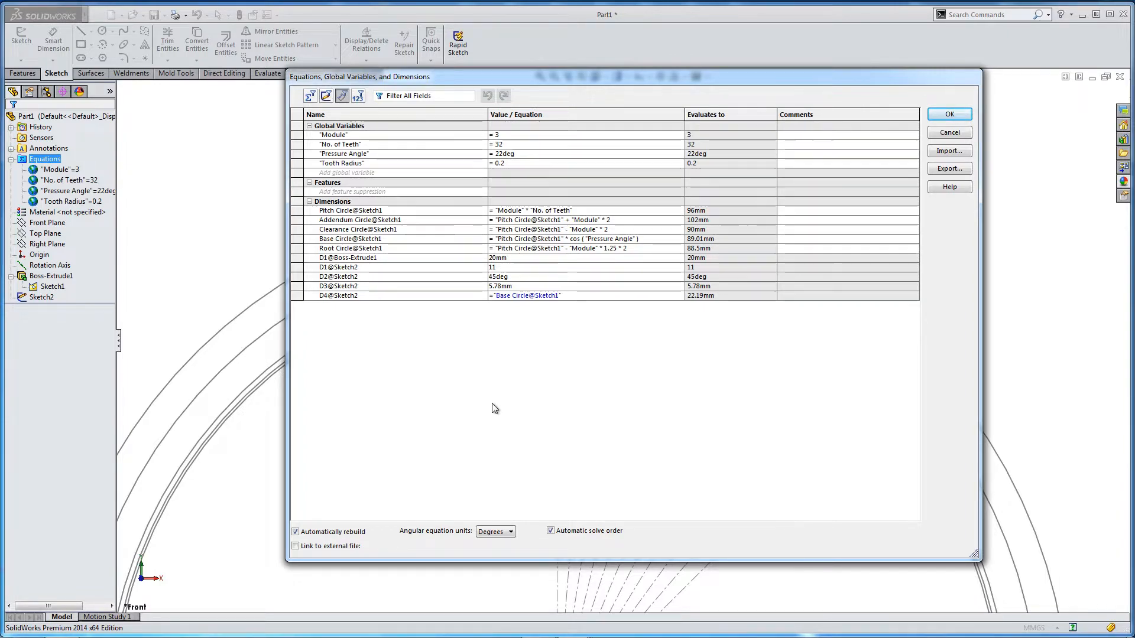
{"action": "type", "text": "*"}
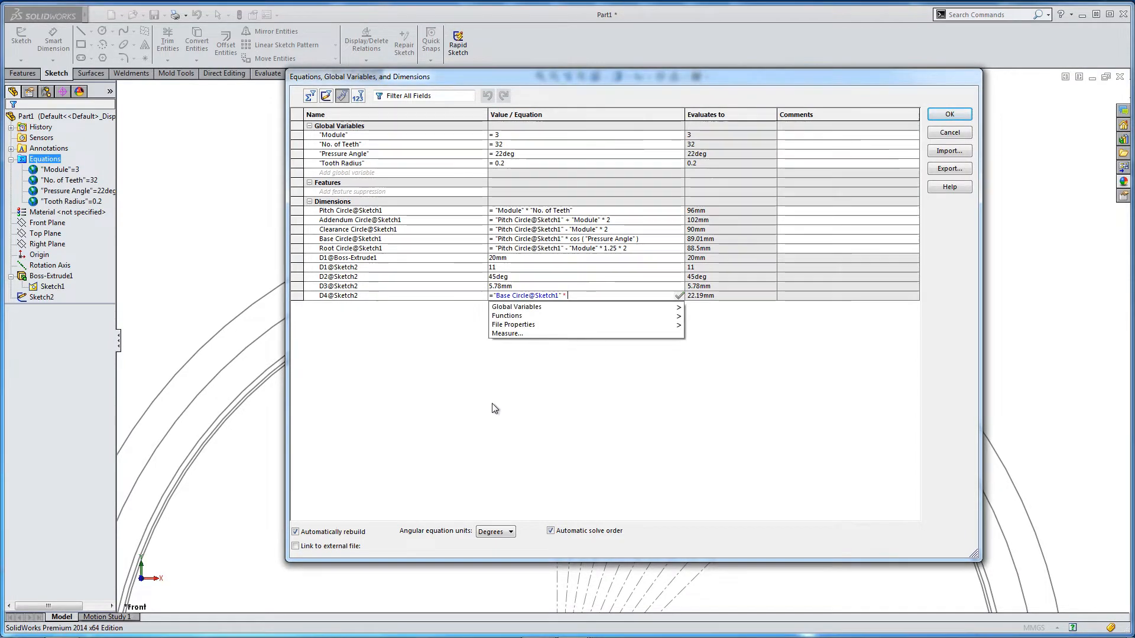
{"action": "type", "text": " pi"}
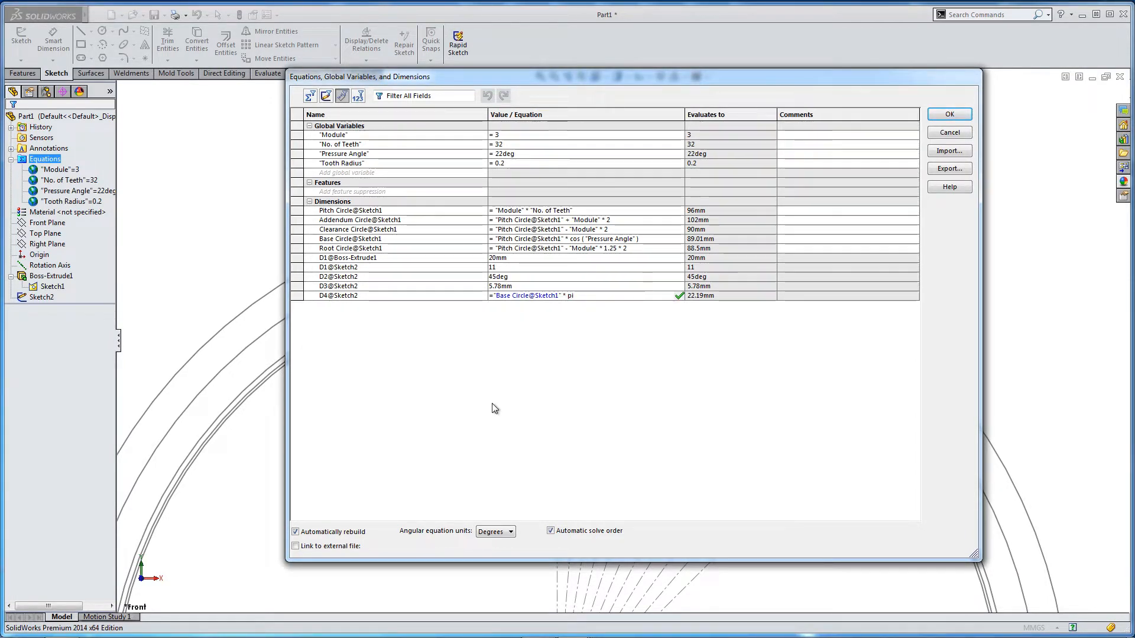
{"action": "type", "text": " / "}
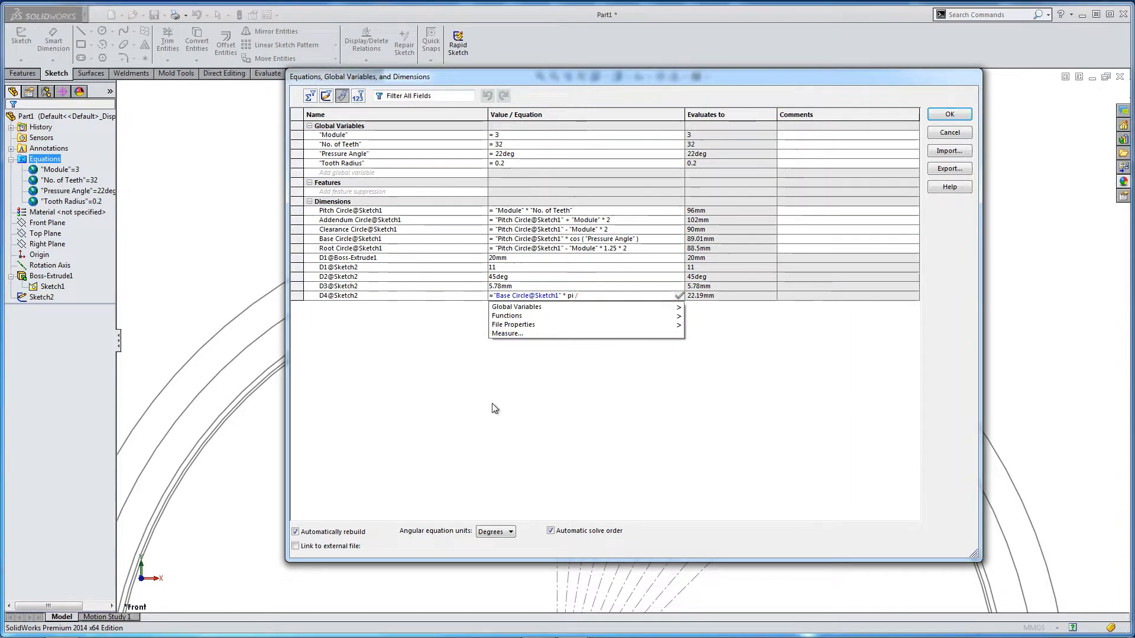
{"action": "type", "text": "8"}
{"action": "key", "text": "Return"}
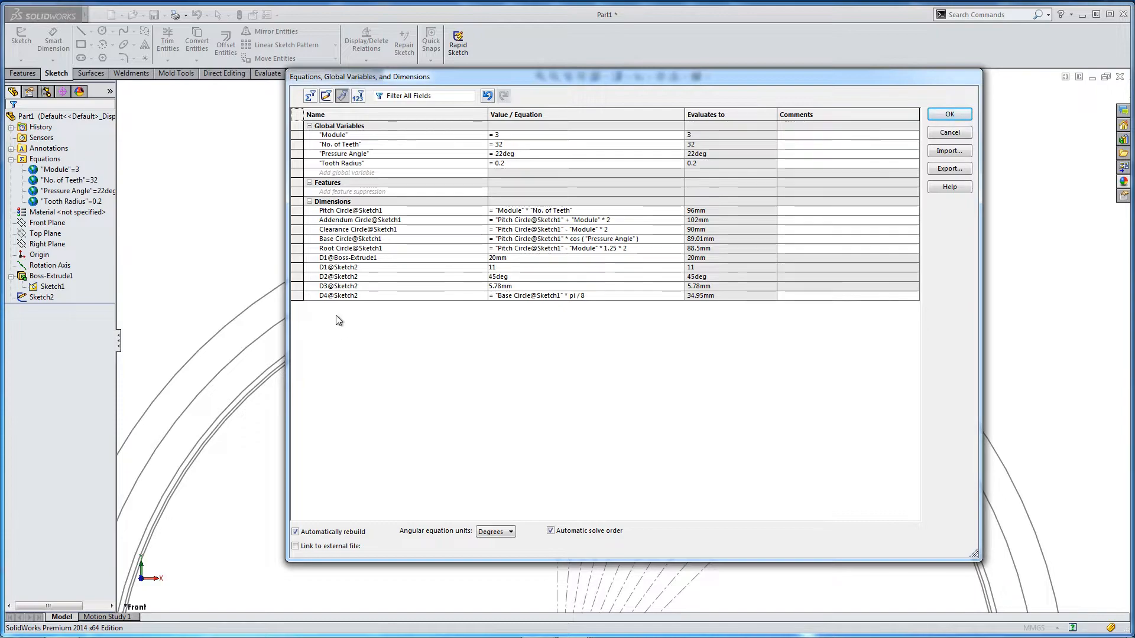
Replace the value of dimension D3@Sketch2 with the equation "D4@Sketch2" / 10.
{"action": "left_click", "coordinate": [520, 289]}
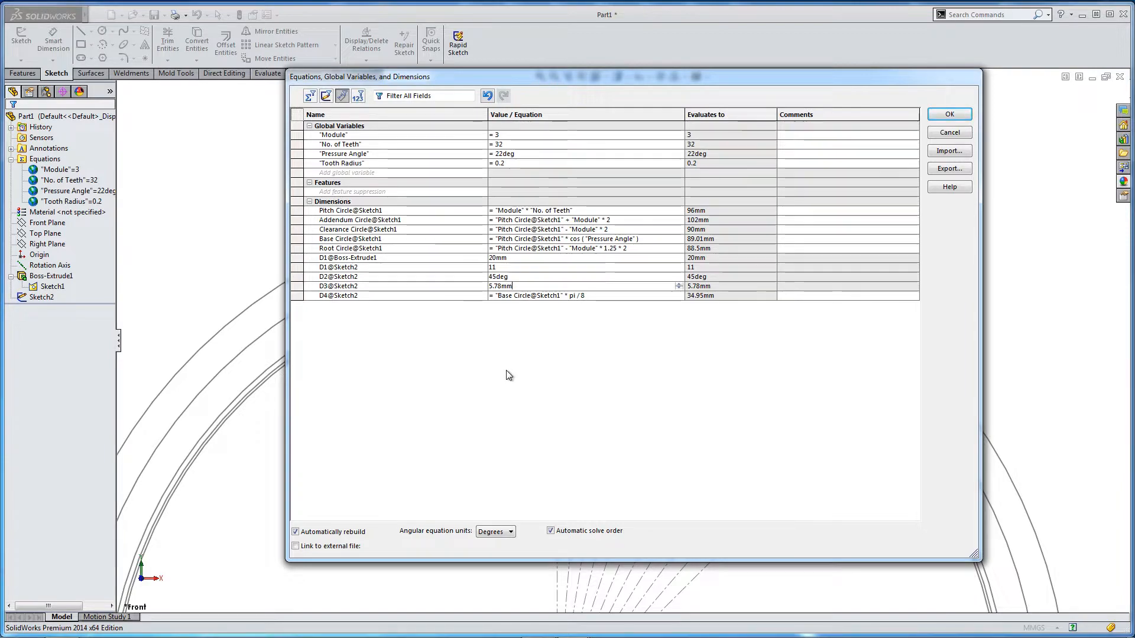
{"action": "key", "text": "BackSpace"}
{"action": "key", "text": "BackSpace"}
{"action": "key", "text": "BackSpace"}
{"action": "key", "text": "BackSpace"}
{"action": "key", "text": "BackSpace"}
{"action": "key", "text": "BackSpace"}
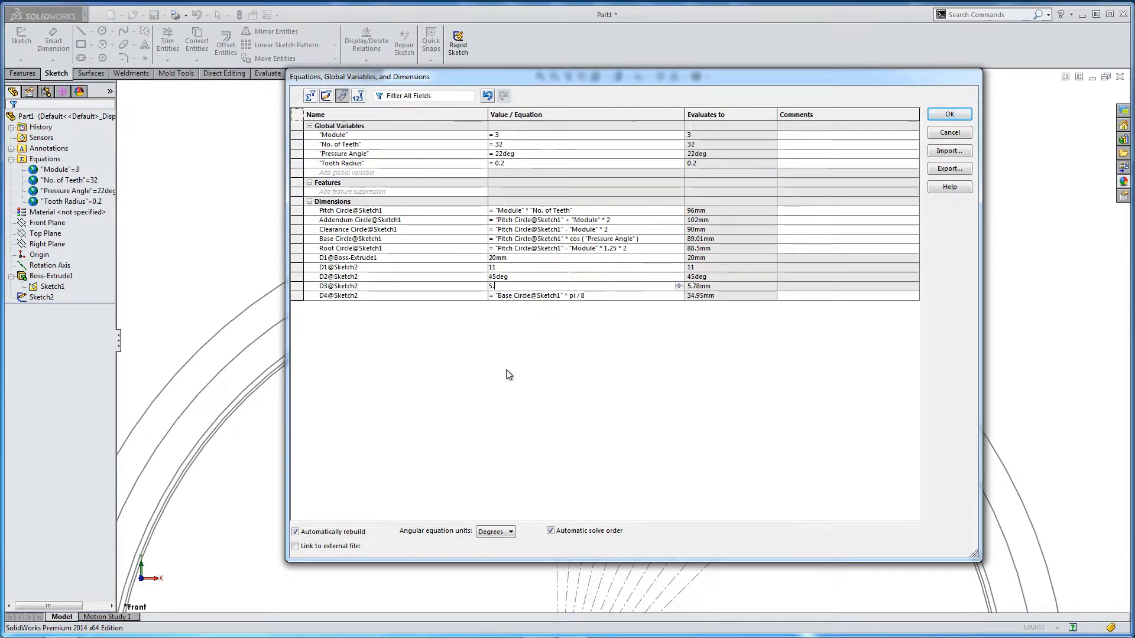
{"action": "mouse_move", "coordinate": [507, 358]}
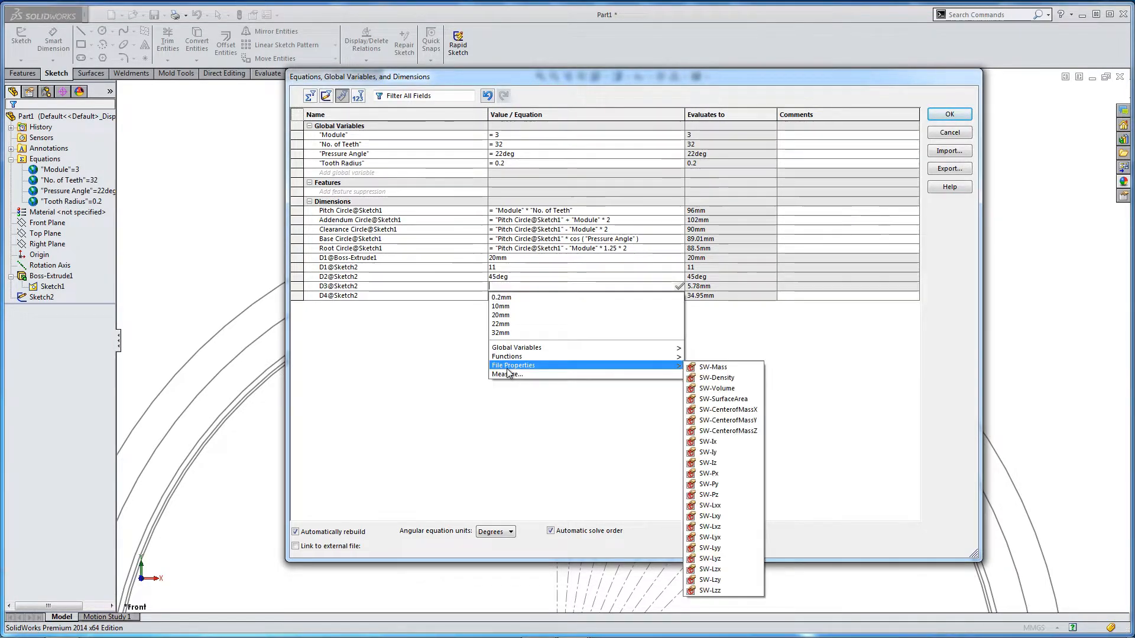
{"action": "type", "text": "="}
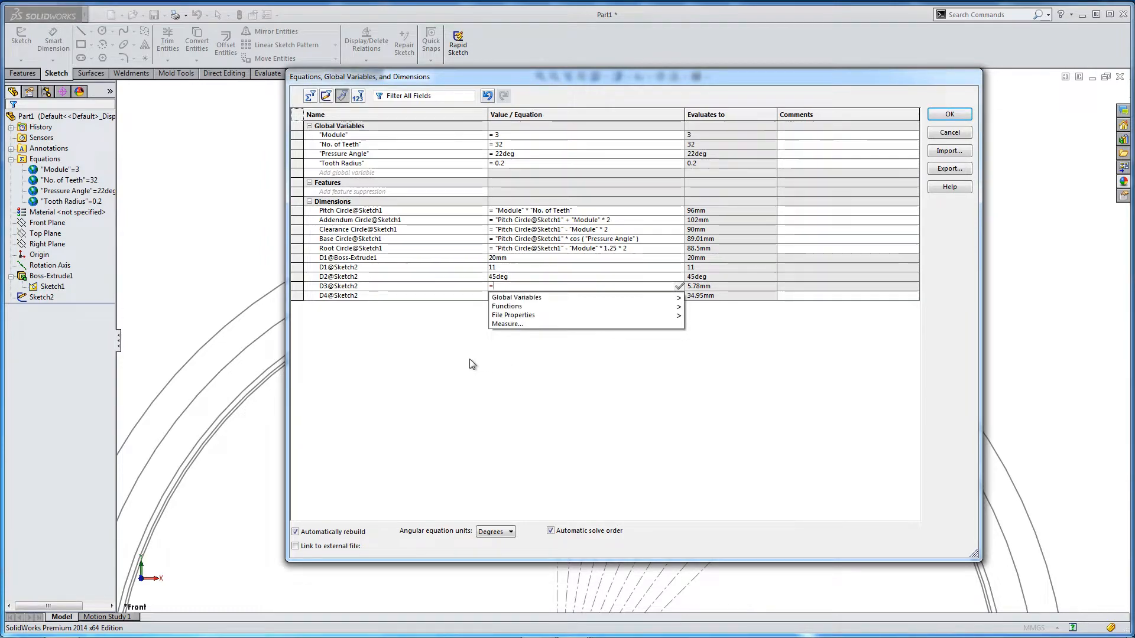
{"action": "left_click", "coordinate": [340, 296]}
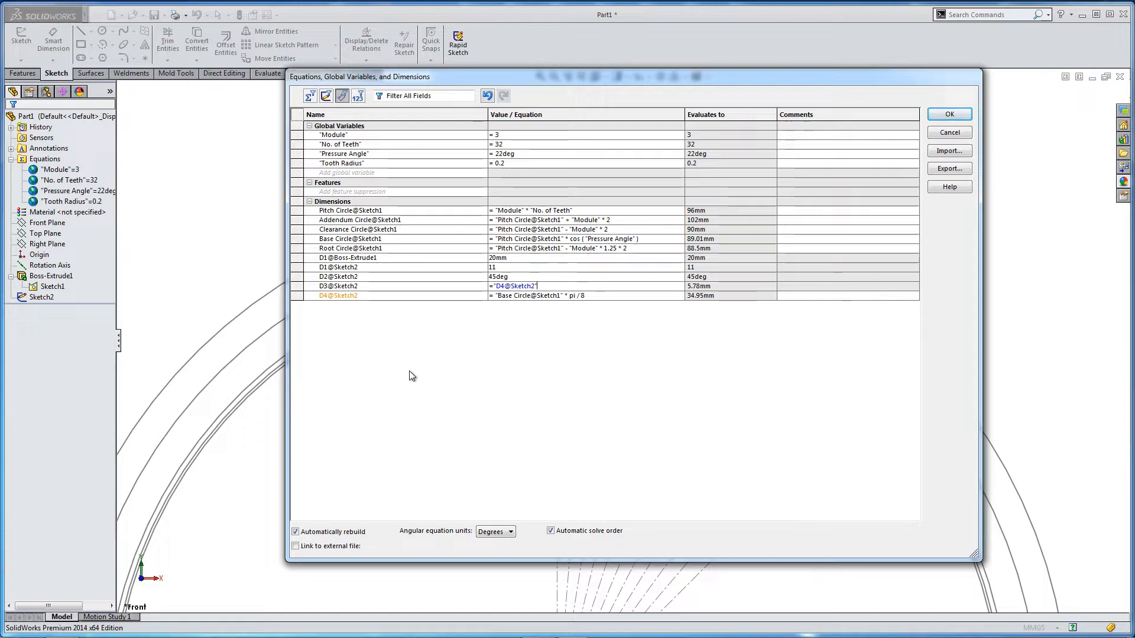
{"action": "type", "text": "/ "}
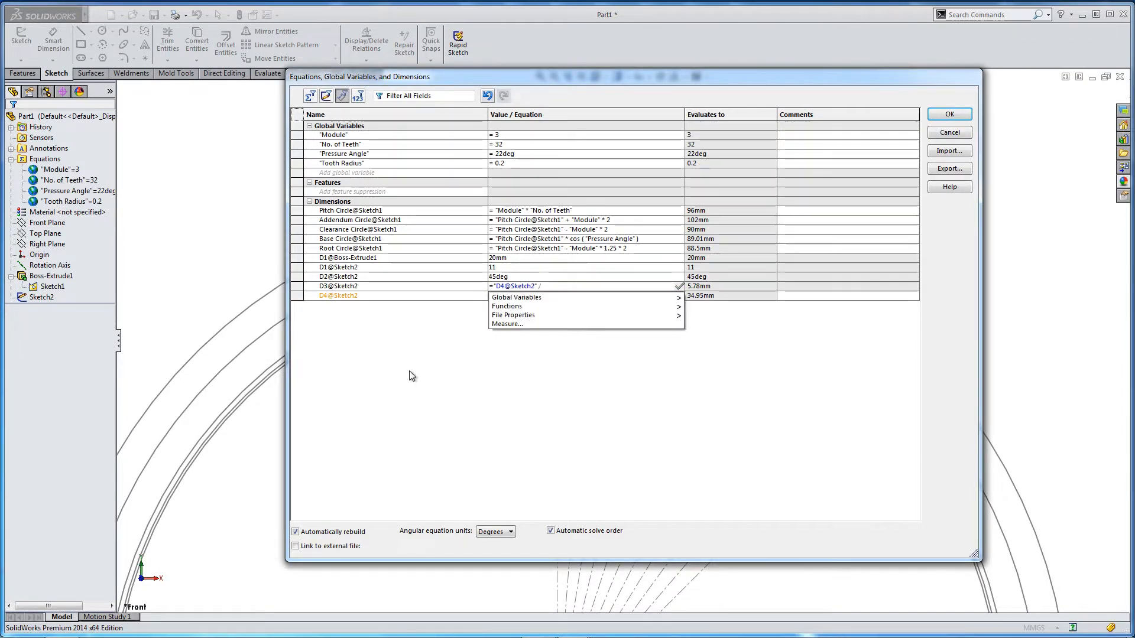
{"action": "type", "text": "10"}
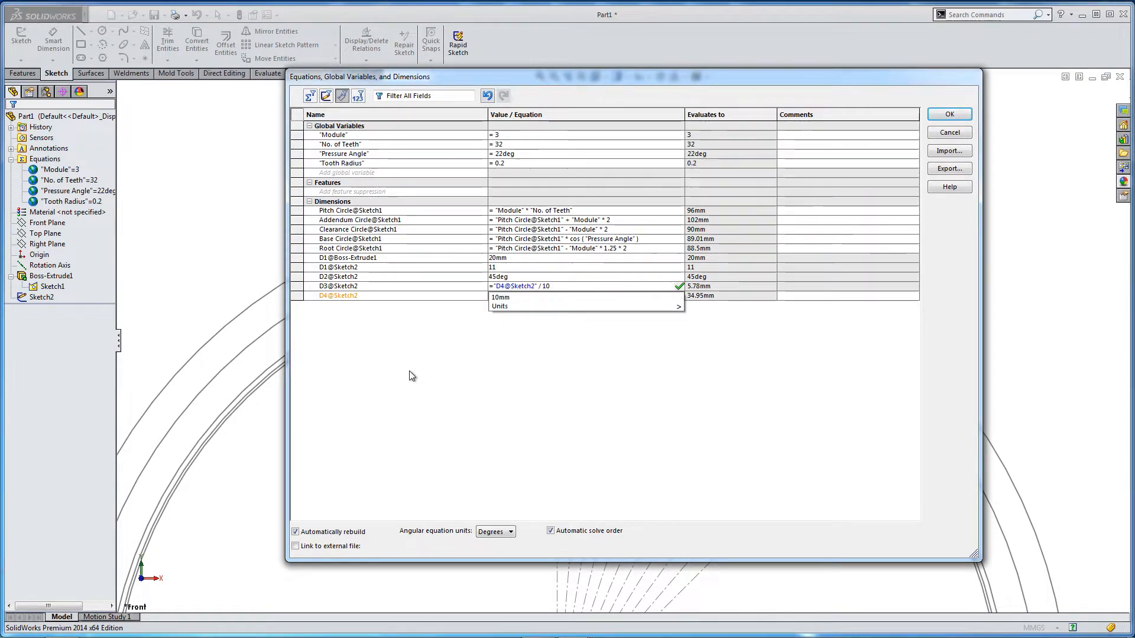
{"action": "key", "text": "Return"}
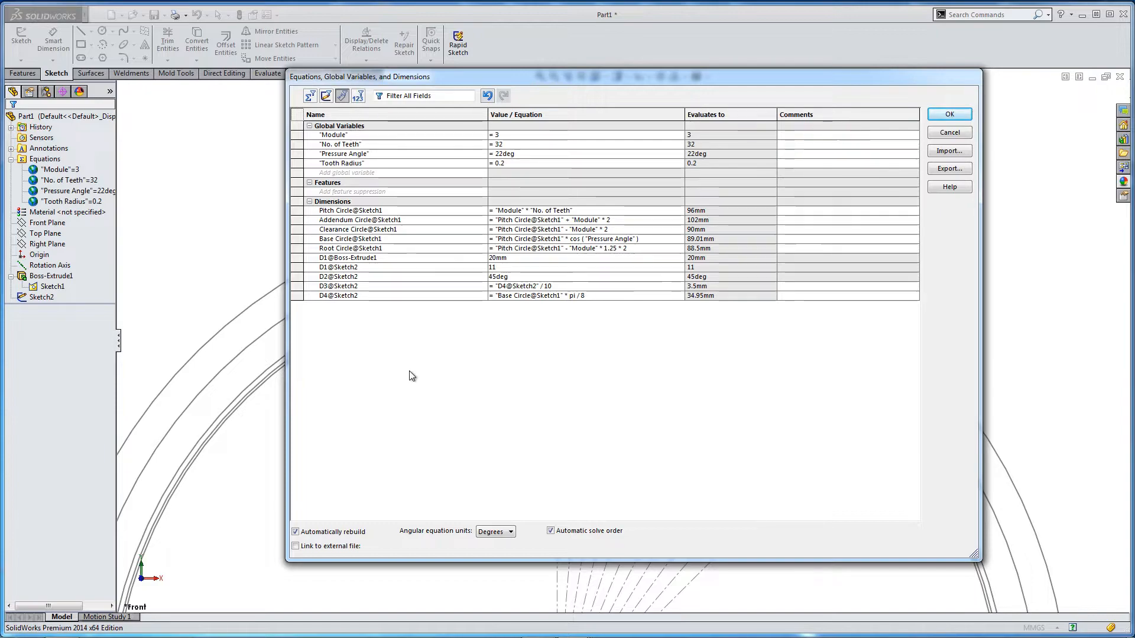
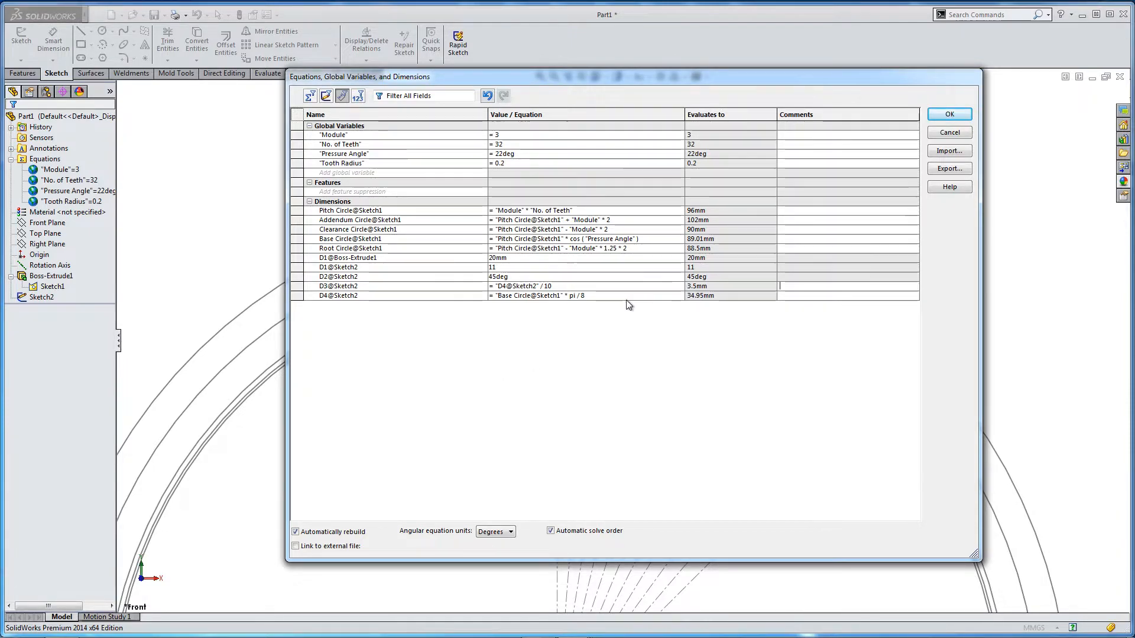
Accept the equations and reopen Sketch2 for editing.
{"action": "left_click", "coordinate": [963, 118]}
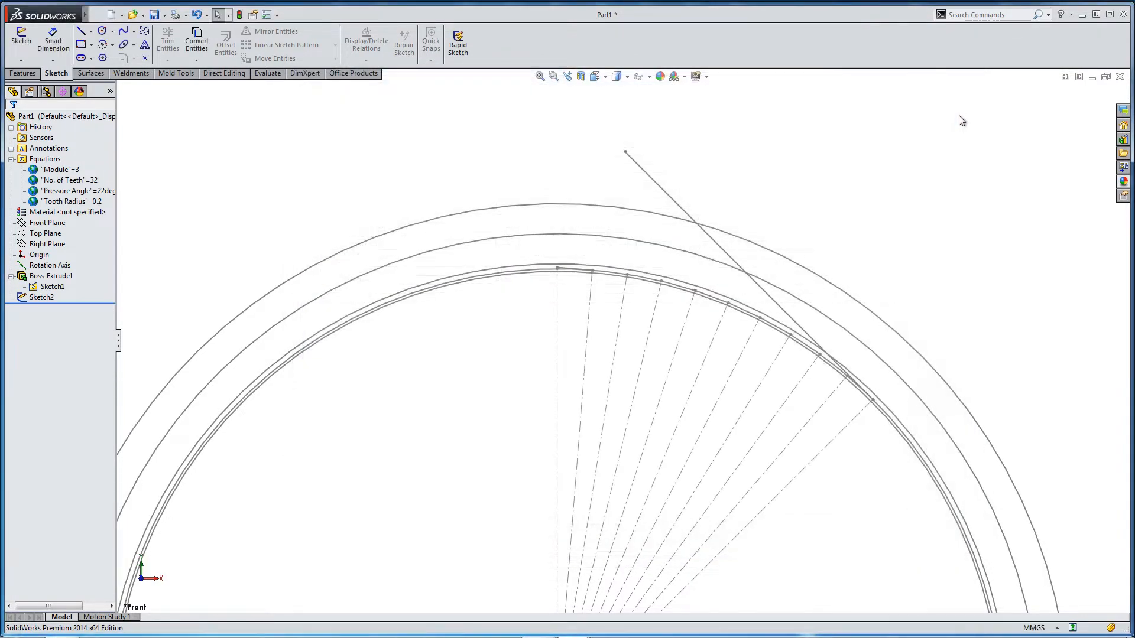
{"action": "right_click", "coordinate": [46, 302]}
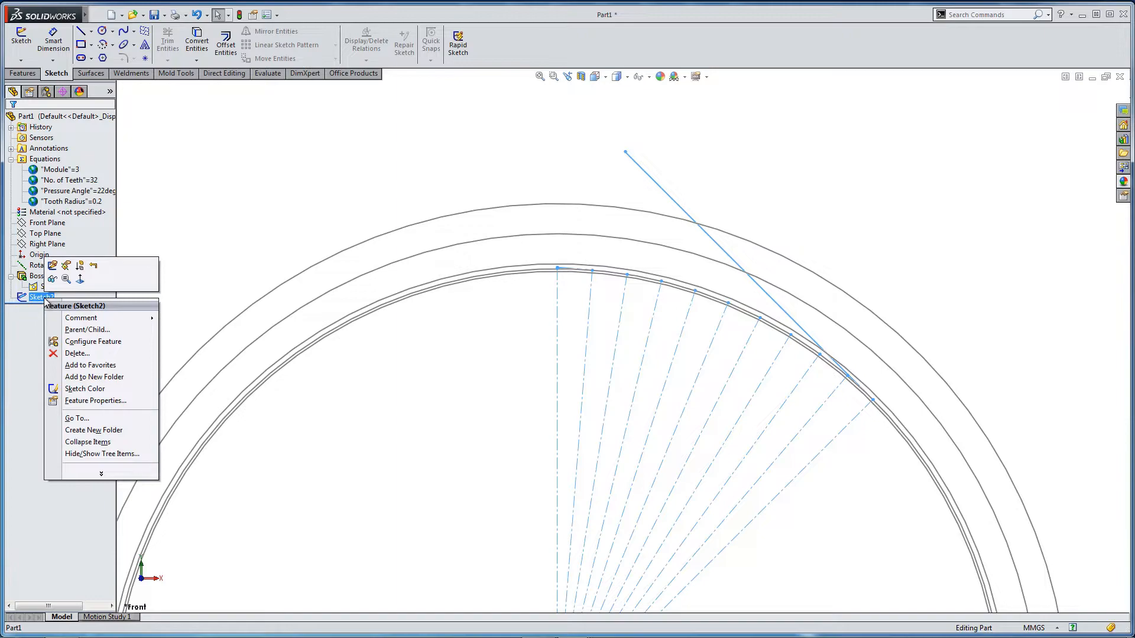
{"action": "left_click", "coordinate": [59, 268]}
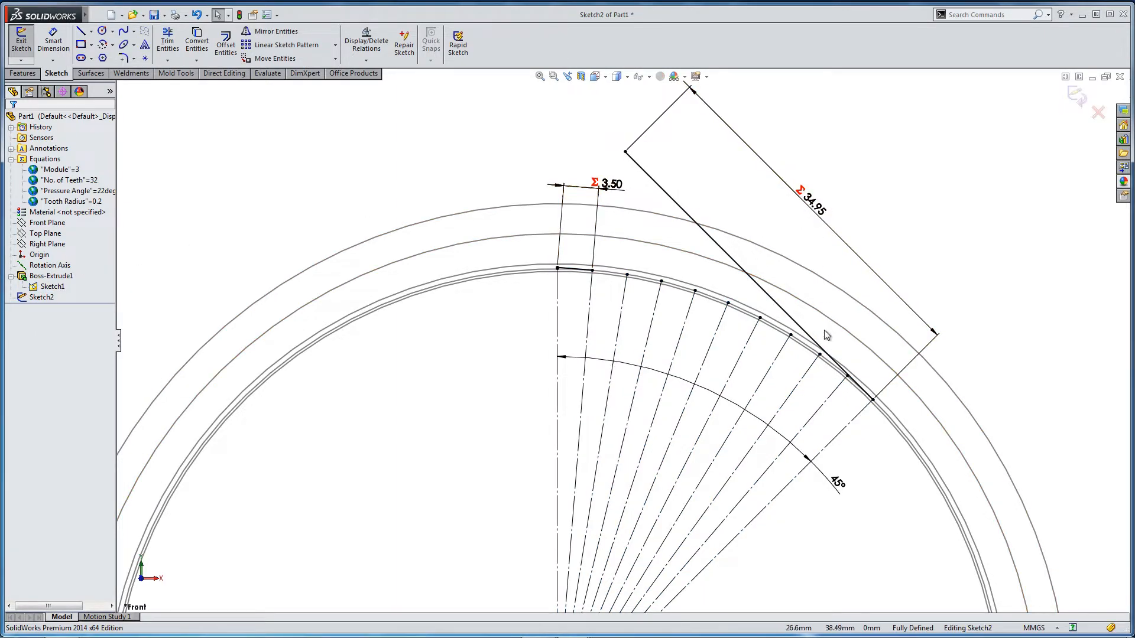
Sketch a line about 12.31 mm long from the third construction line's endpoint on the base circle, running up past the vertical construction line.
{"action": "left_click", "coordinate": [80, 31]}
{"action": "scroll", "coordinate": [531, 260], "scroll_direction": "down", "scroll_amount": 3}
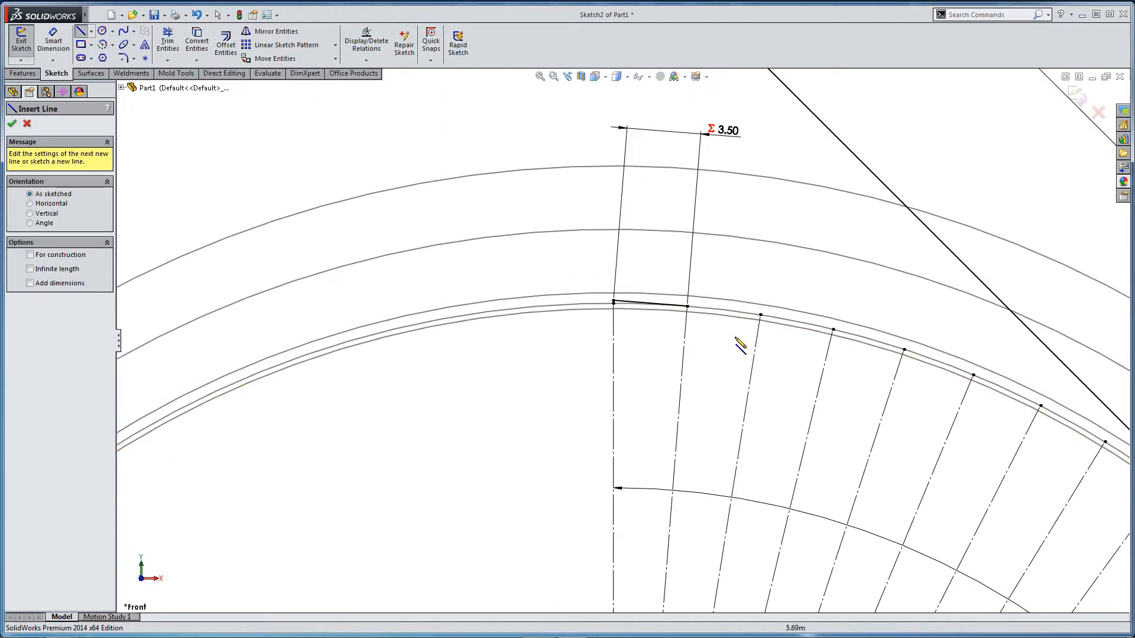
{"action": "left_click", "coordinate": [761, 315]}
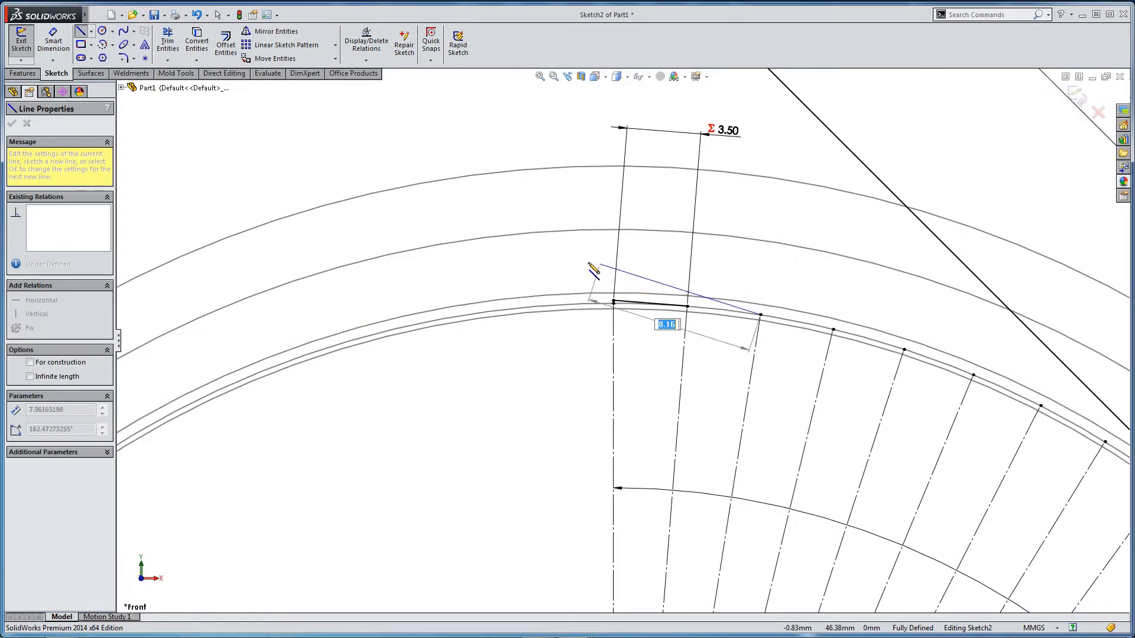
{"action": "left_click", "coordinate": [509, 248]}
{"action": "key", "text": "Escape"}
{"action": "scroll", "coordinate": [698, 355], "scroll_direction": "down", "scroll_amount": 3}
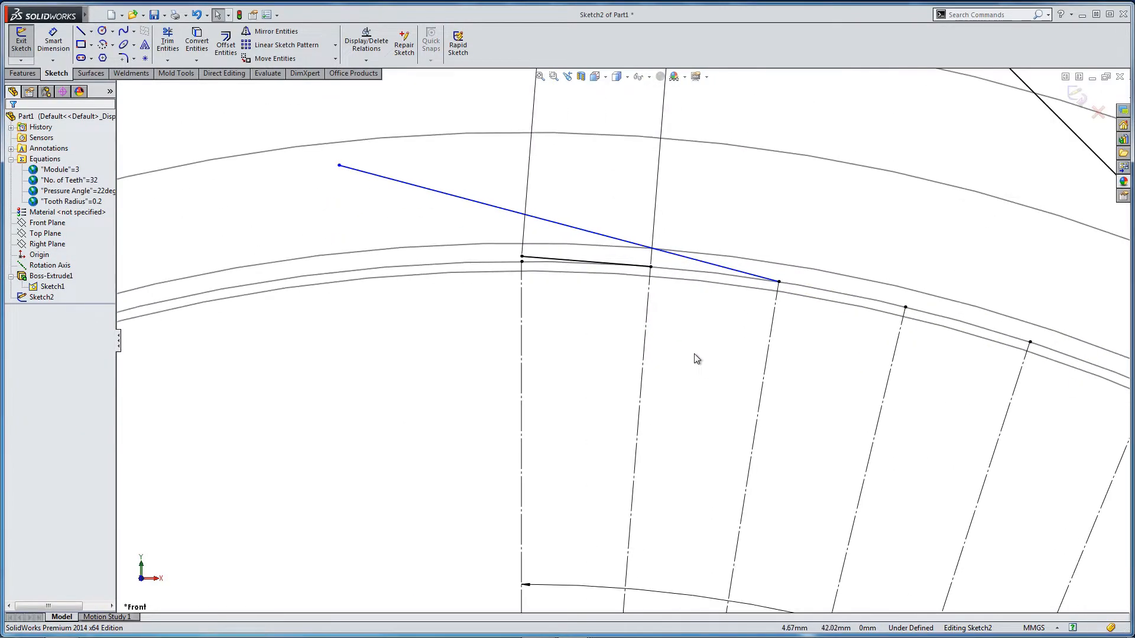
Make the new line perpendicular to the third construction line it starts from.
{"action": "left_click", "coordinate": [708, 267]}
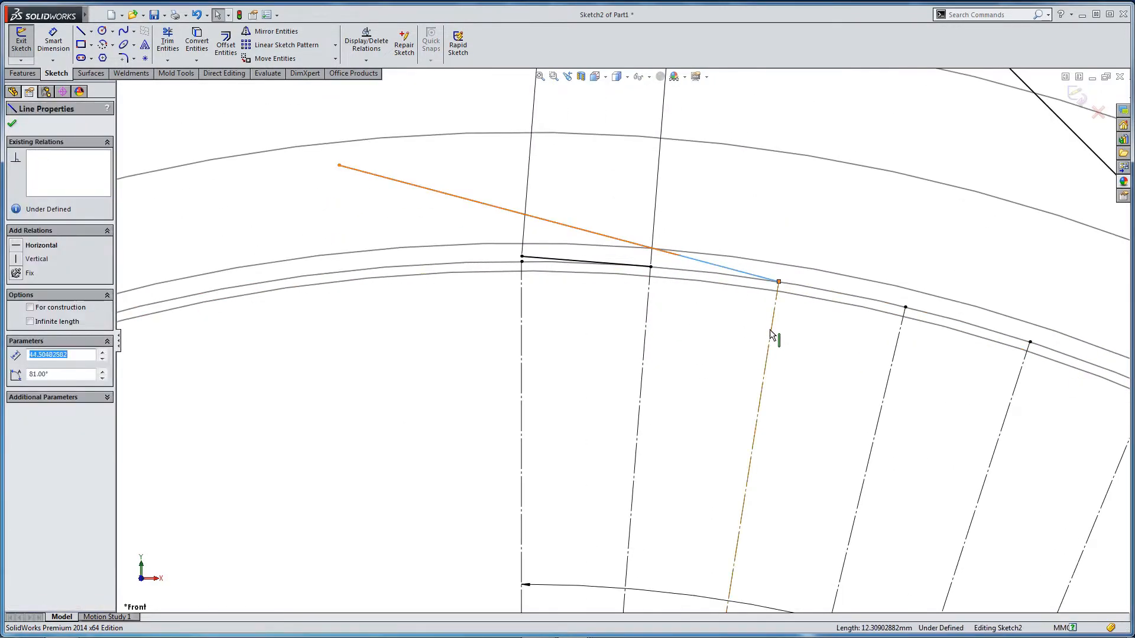
{"action": "left_click", "coordinate": [771, 332], "text": "ctrl"}
{"action": "left_click", "coordinate": [832, 291]}
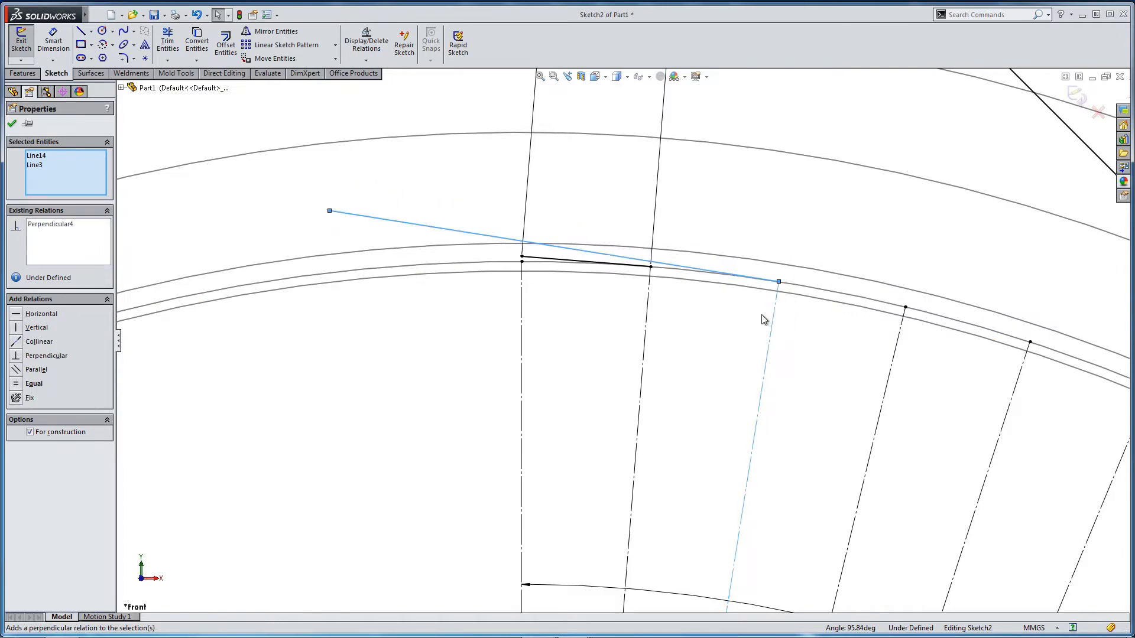
Dimension the length of the new line at the third construction line and set it to about 22.31 mm.
{"action": "left_click", "coordinate": [52, 36]}
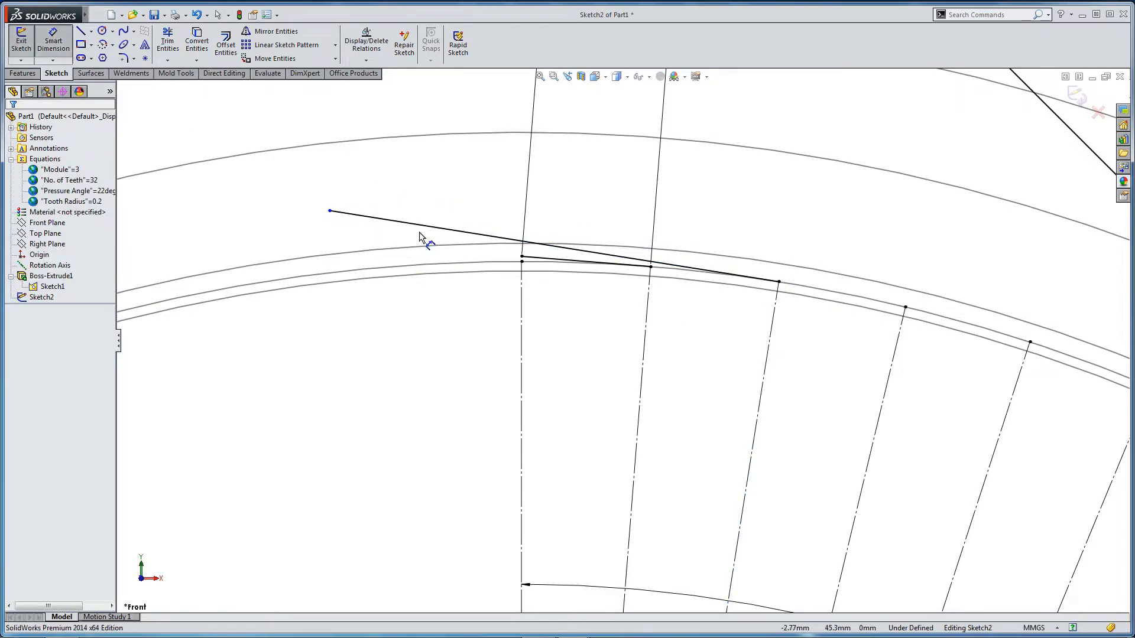
{"action": "left_click", "coordinate": [423, 225]}
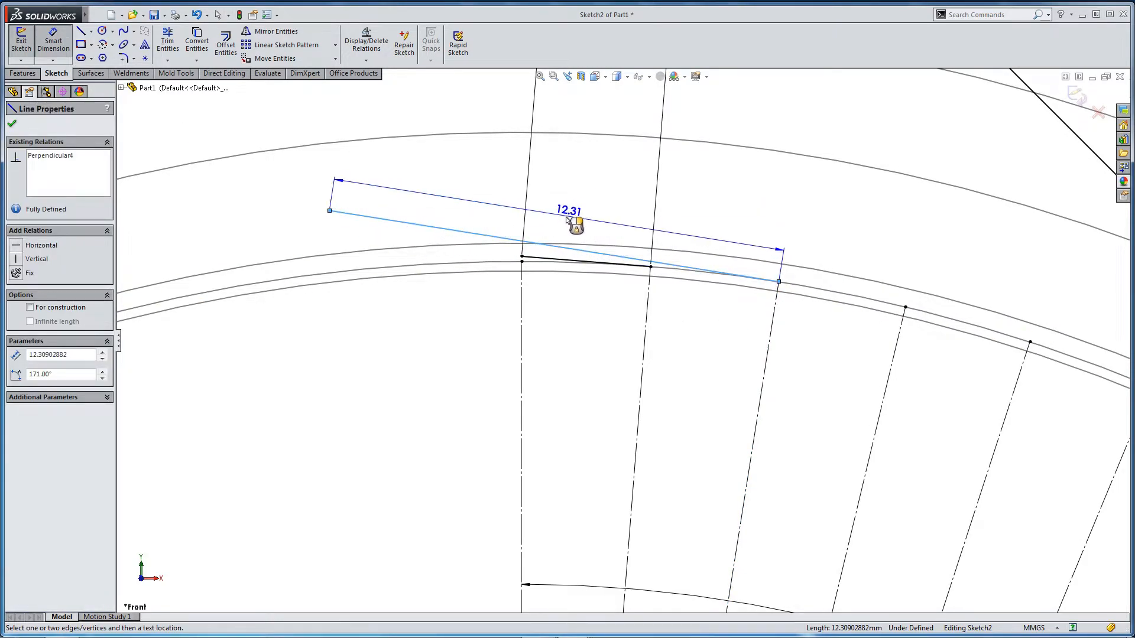
{"action": "left_click", "coordinate": [529, 234]}
{"action": "scroll", "coordinate": [539, 224], "scroll_direction": "up", "scroll_amount": 1}
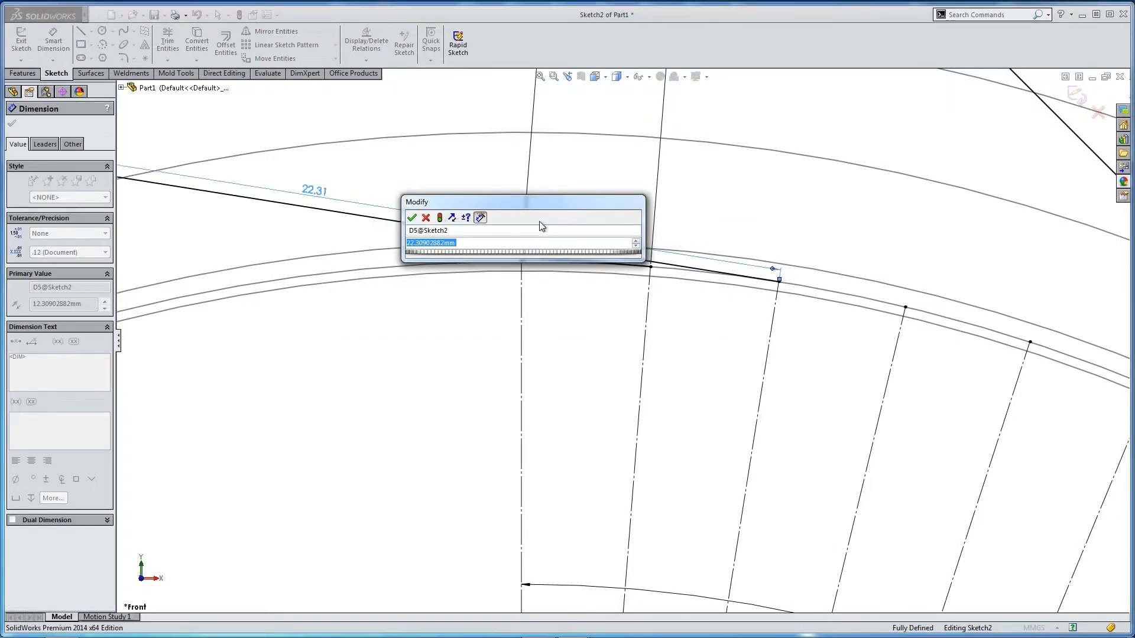
{"action": "left_click", "coordinate": [413, 218]}
{"action": "scroll", "coordinate": [503, 248], "scroll_direction": "up", "scroll_amount": 3}
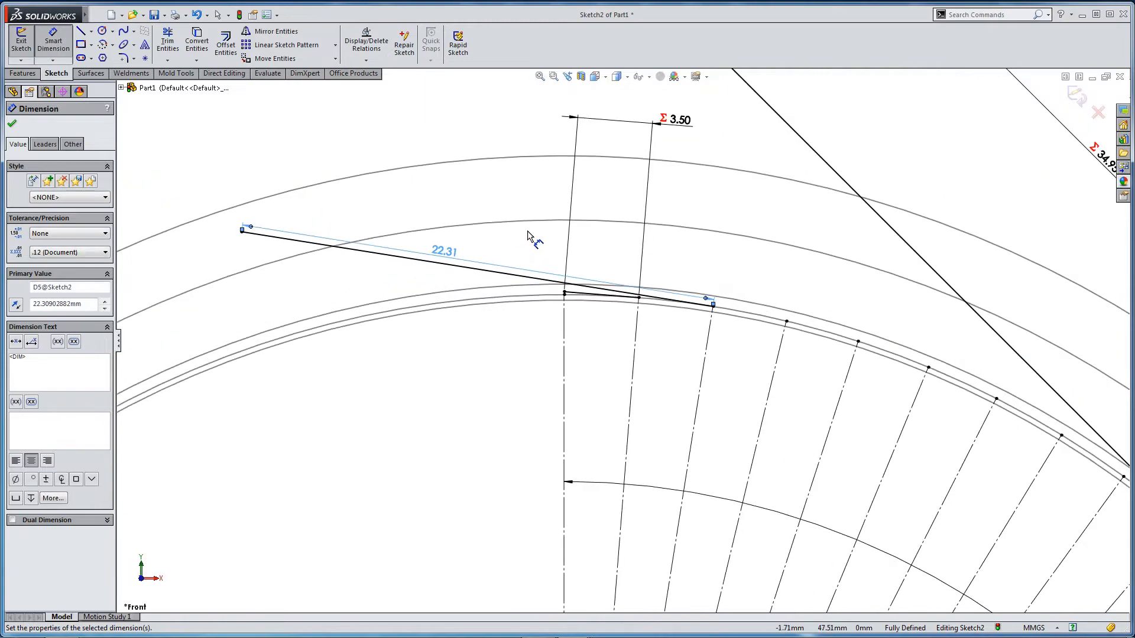
{"action": "key", "text": "Escape"}
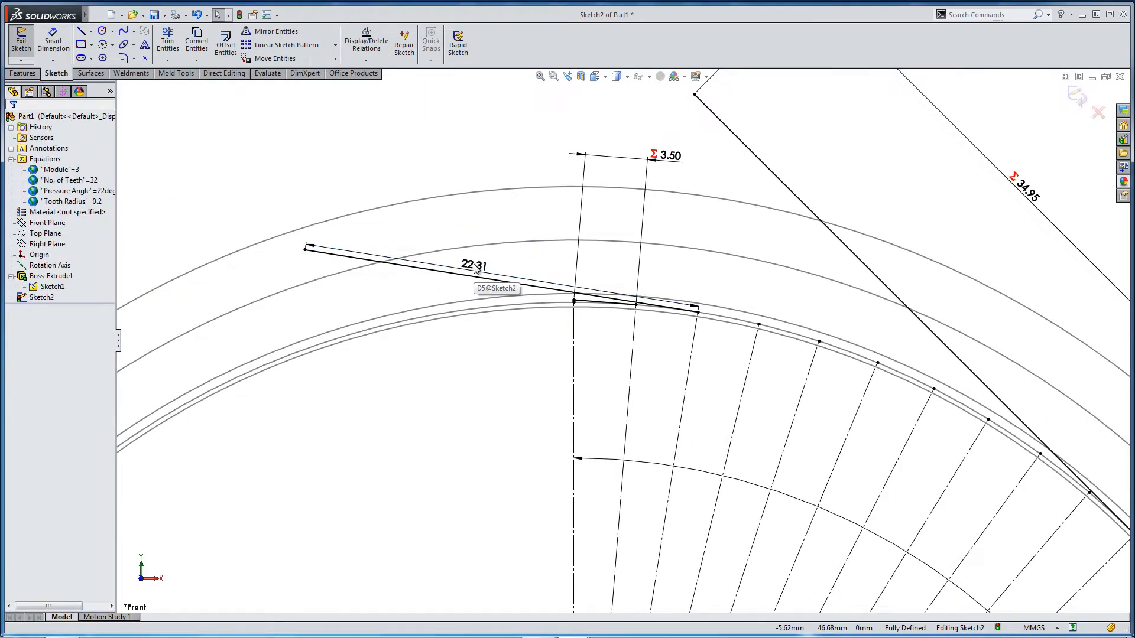
Move the new line's length dimension above the gear circles and set it to the equation "D3@Sketch2" * 2.
{"action": "left_click_drag", "start_coordinate": [476, 266], "coordinate": [549, 109]}
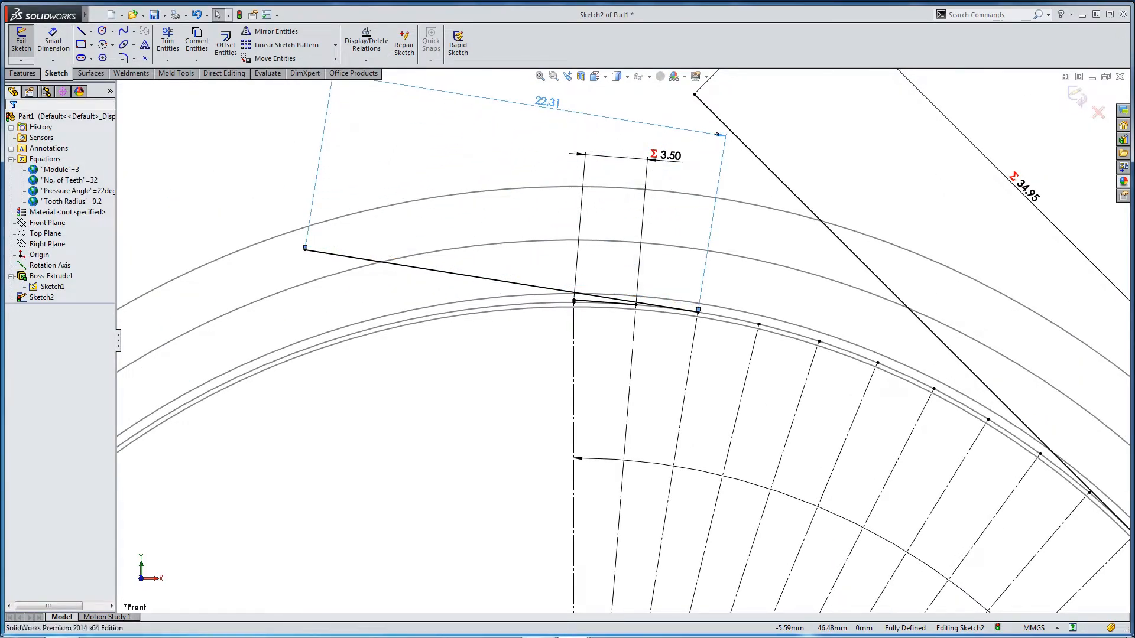
{"action": "double_click", "coordinate": [548, 109]}
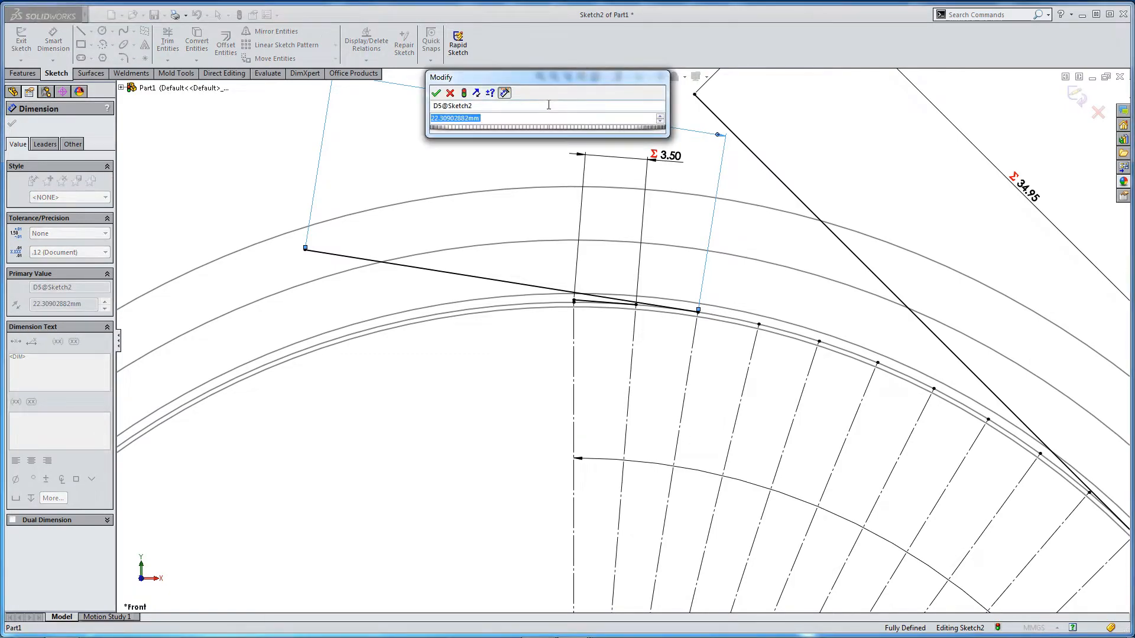
{"action": "type", "text": "="}
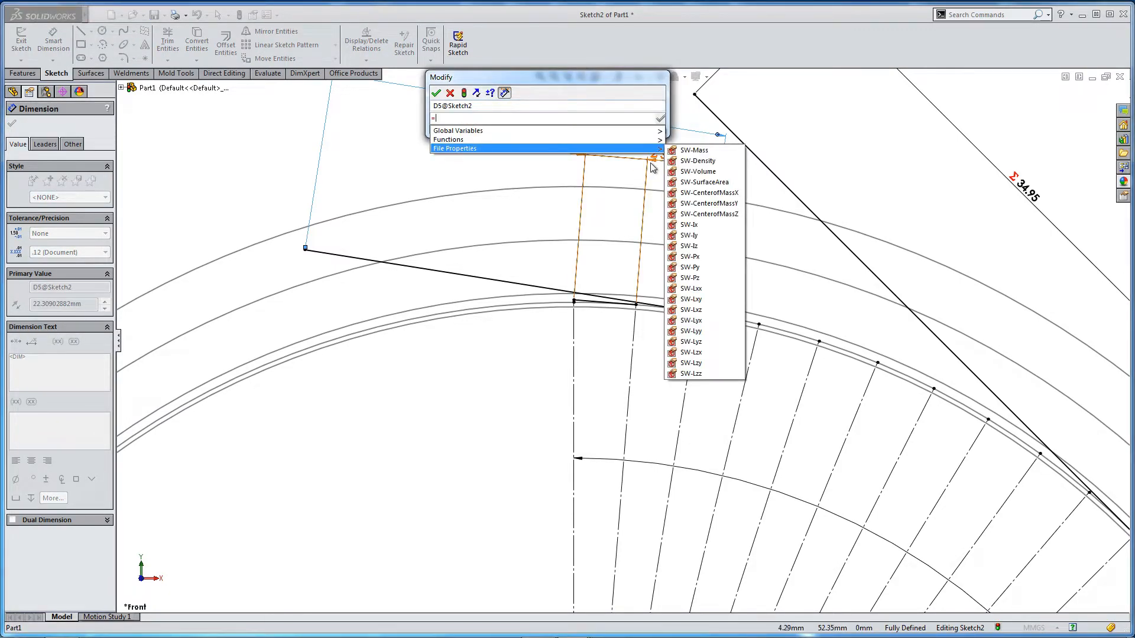
{"action": "left_click", "coordinate": [651, 162]}
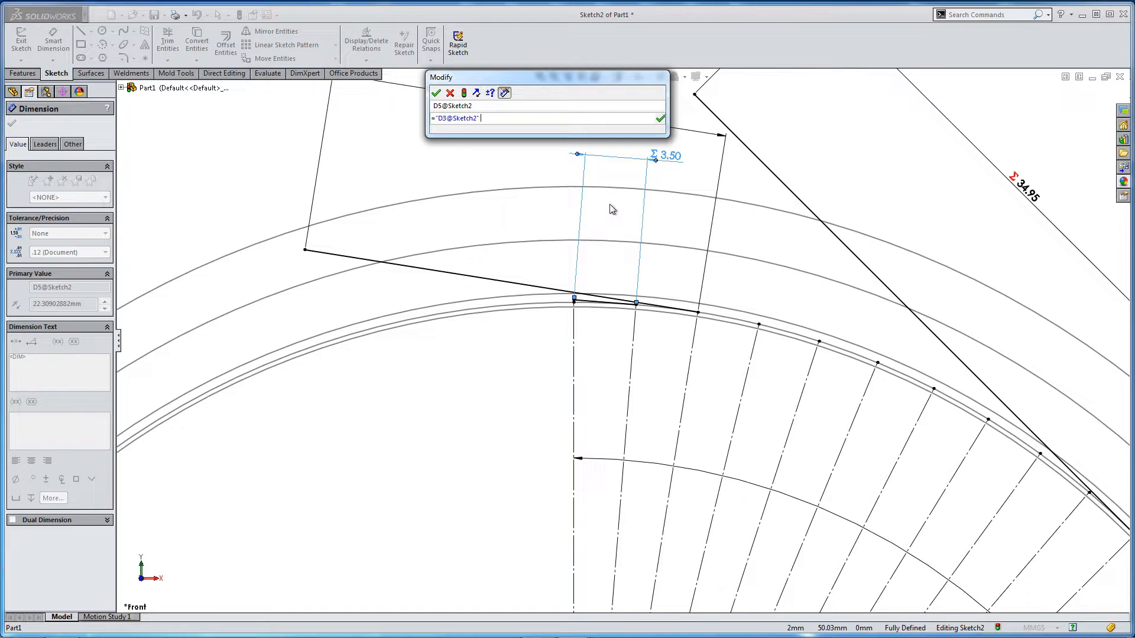
{"action": "type", "text": "*"}
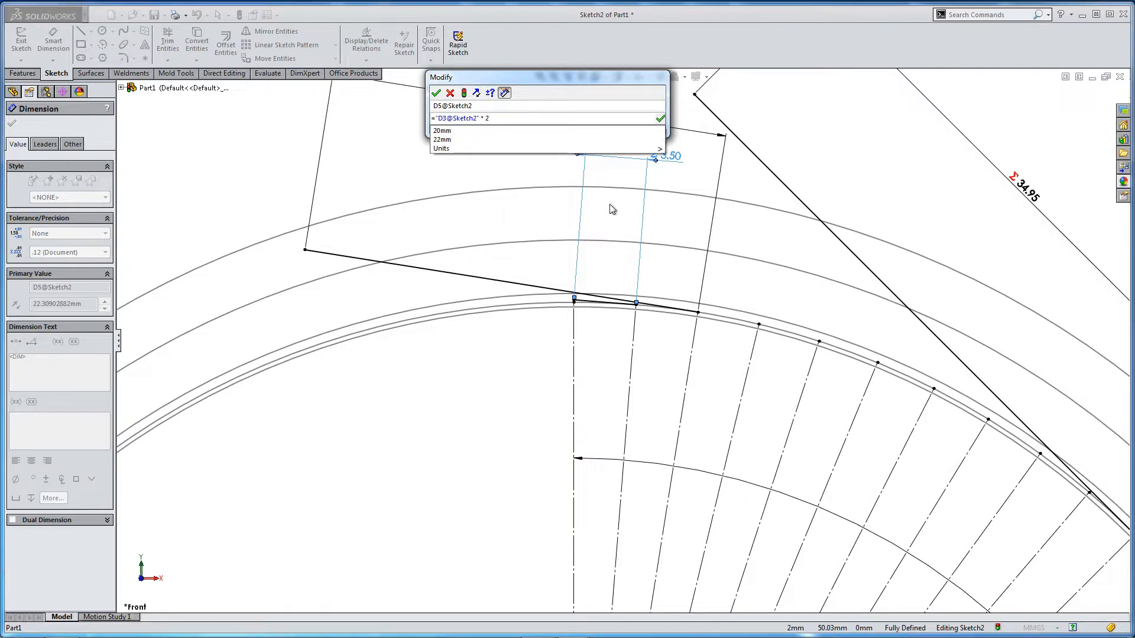
{"action": "key", "text": "Return"}
{"action": "key", "text": "Return"}
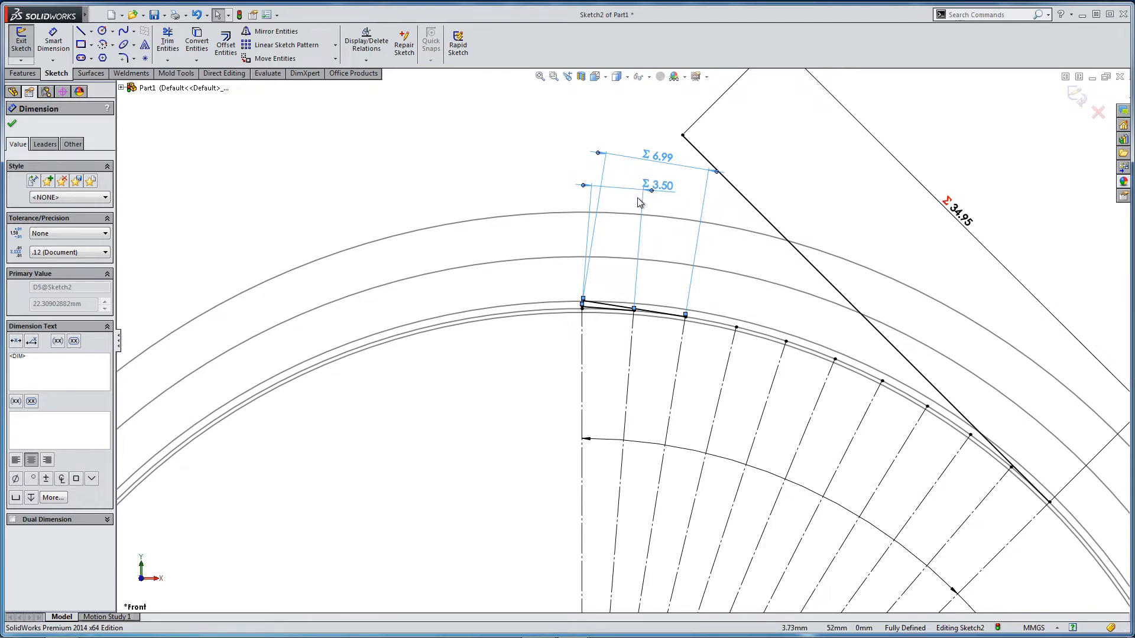
{"action": "scroll", "coordinate": [723, 312], "scroll_direction": "down", "scroll_amount": 2}
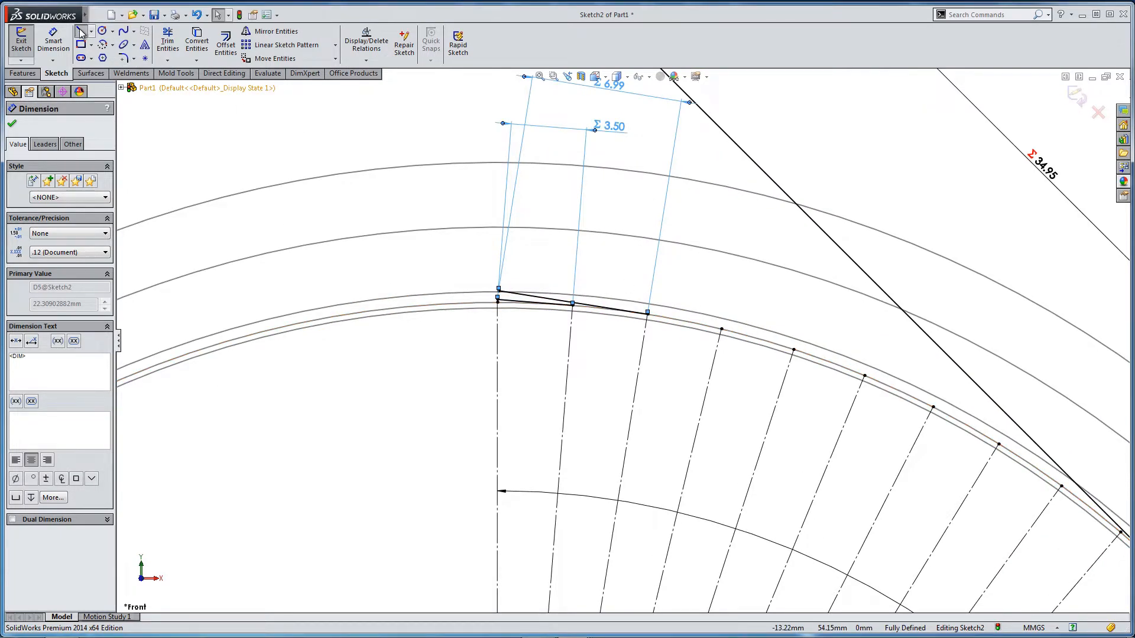
Sketch a line about 12 mm long from the fourth construction line's endpoint on the base circle and make it perpendicular to that construction line.
{"action": "left_click", "coordinate": [81, 31]}
{"action": "left_click", "coordinate": [722, 329]}
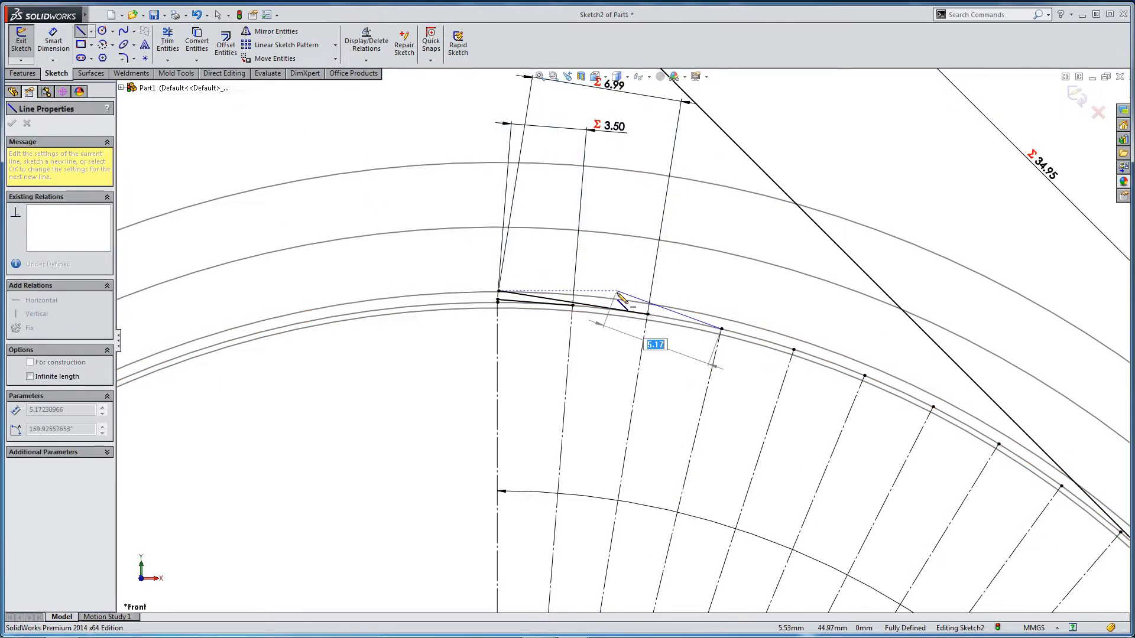
{"action": "left_click", "coordinate": [479, 239]}
{"action": "key", "text": "Escape"}
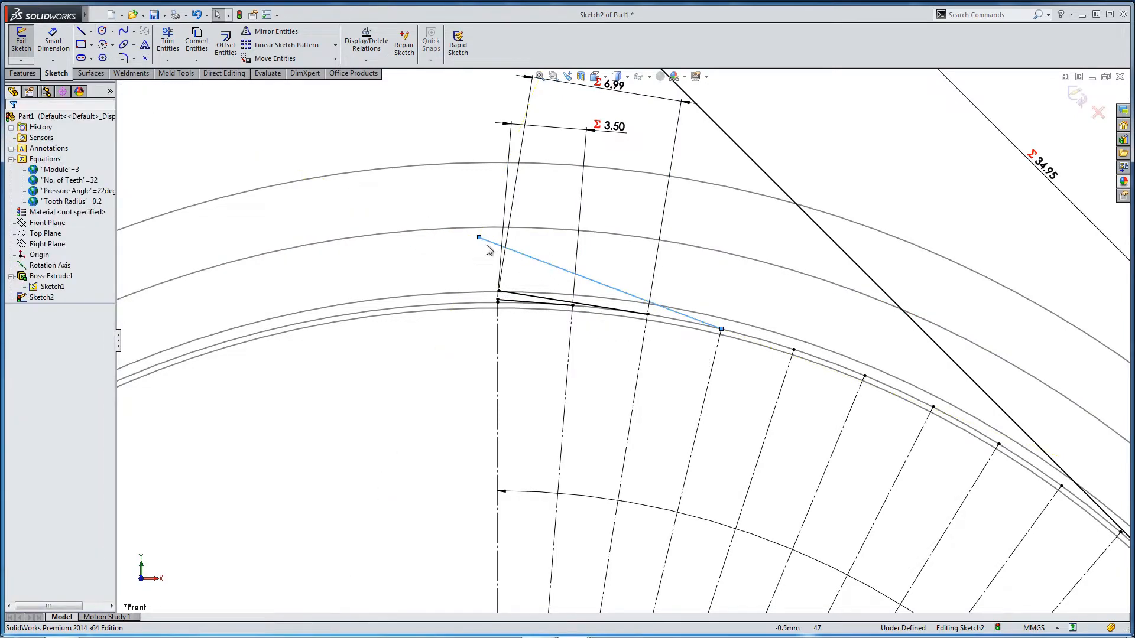
{"action": "left_click", "coordinate": [684, 318]}
{"action": "left_click", "coordinate": [716, 351], "text": "ctrl"}
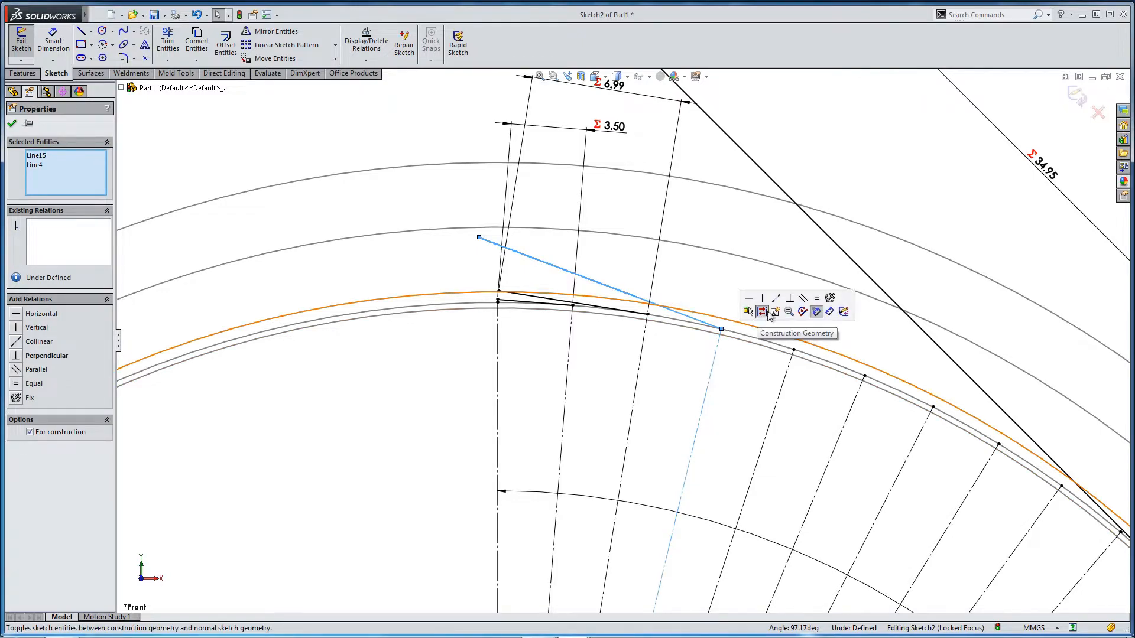
{"action": "left_click", "coordinate": [797, 309]}
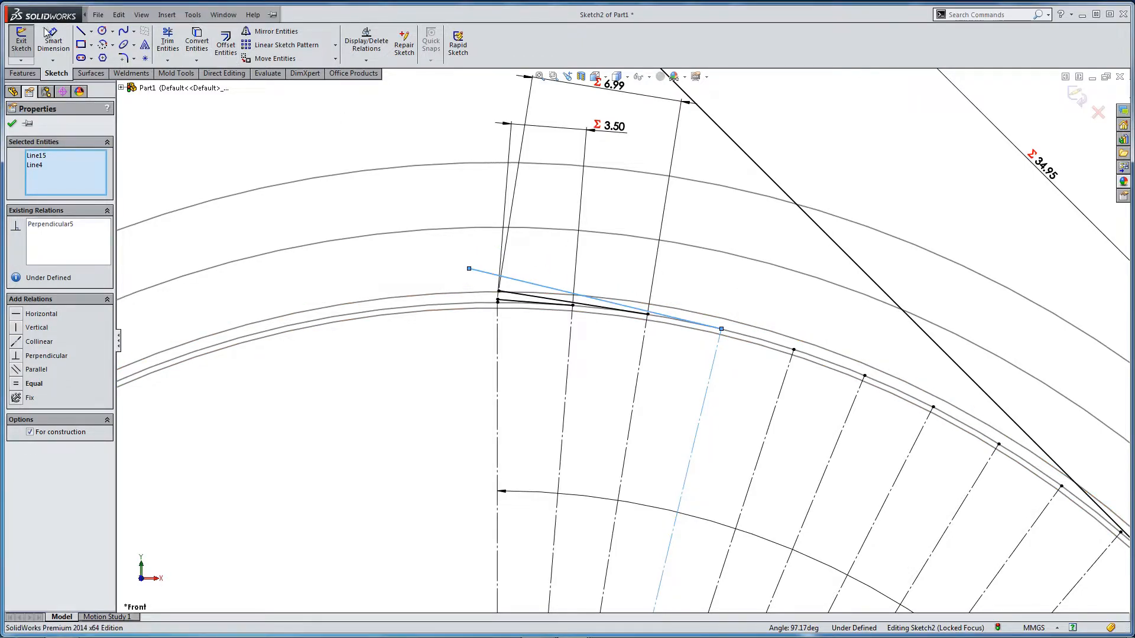
Dimension the new line's length above the gear circles and set it to the equation "D3@Sketch2" * 3.
{"action": "left_click", "coordinate": [53, 41]}
{"action": "left_click", "coordinate": [620, 309]}
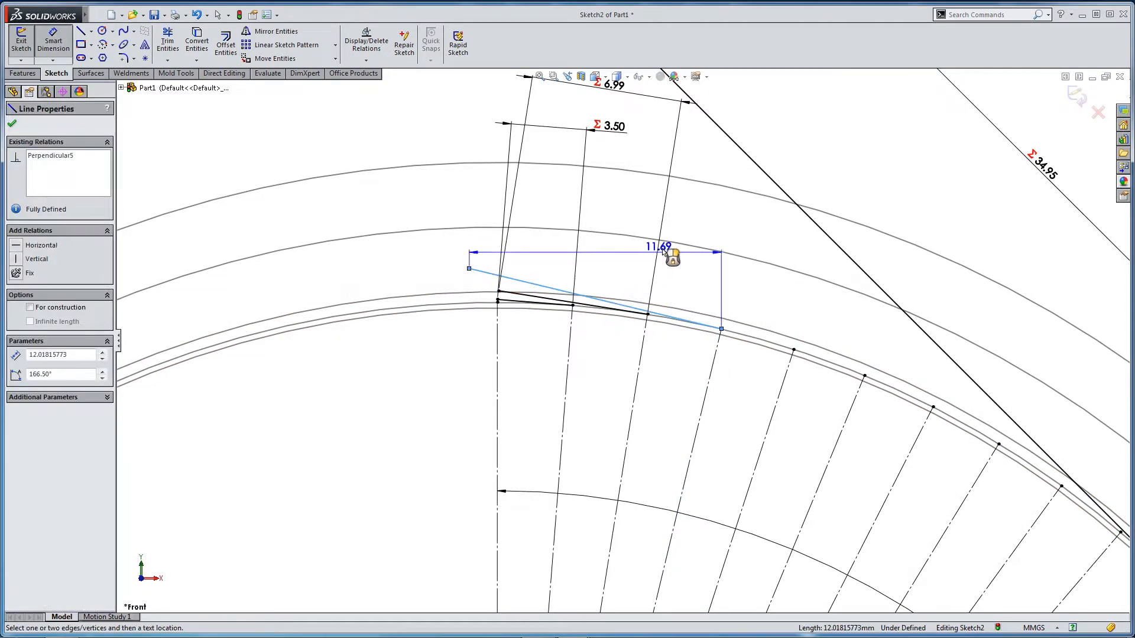
{"action": "scroll", "coordinate": [700, 208], "scroll_direction": "up", "scroll_amount": 1}
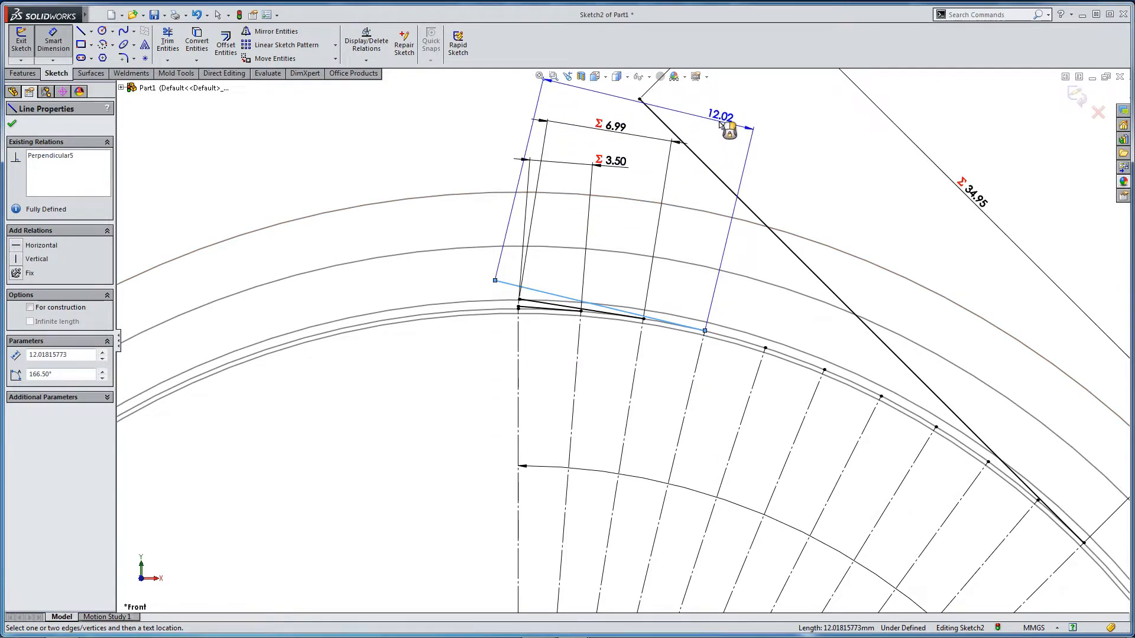
{"action": "left_click", "coordinate": [717, 131]}
{"action": "type", "text": "="}
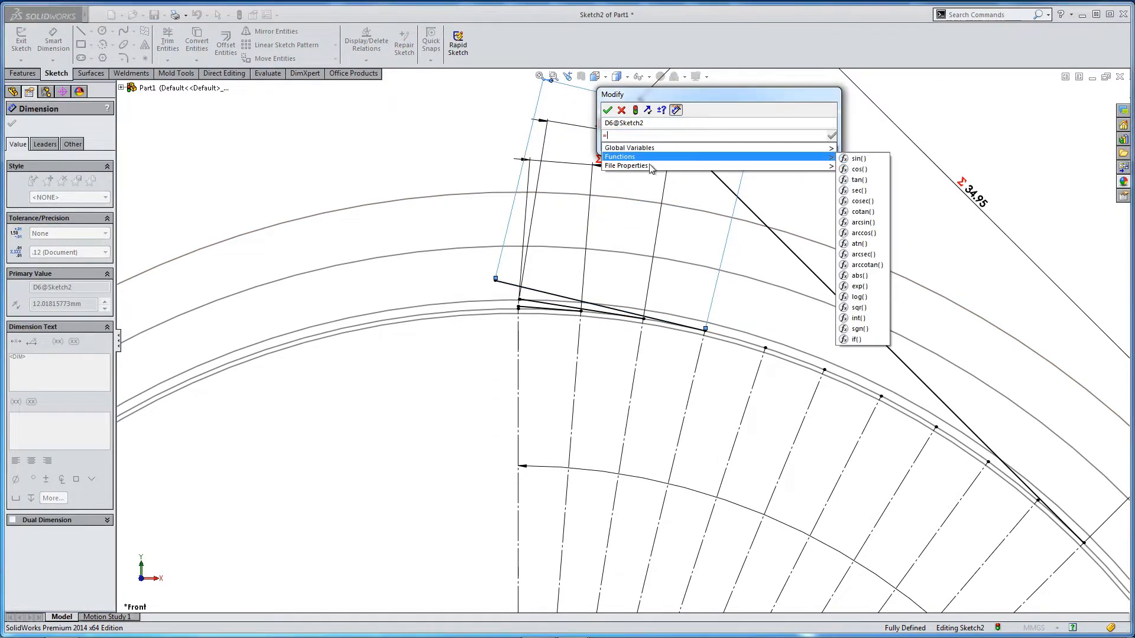
{"action": "left_click", "coordinate": [585, 168]}
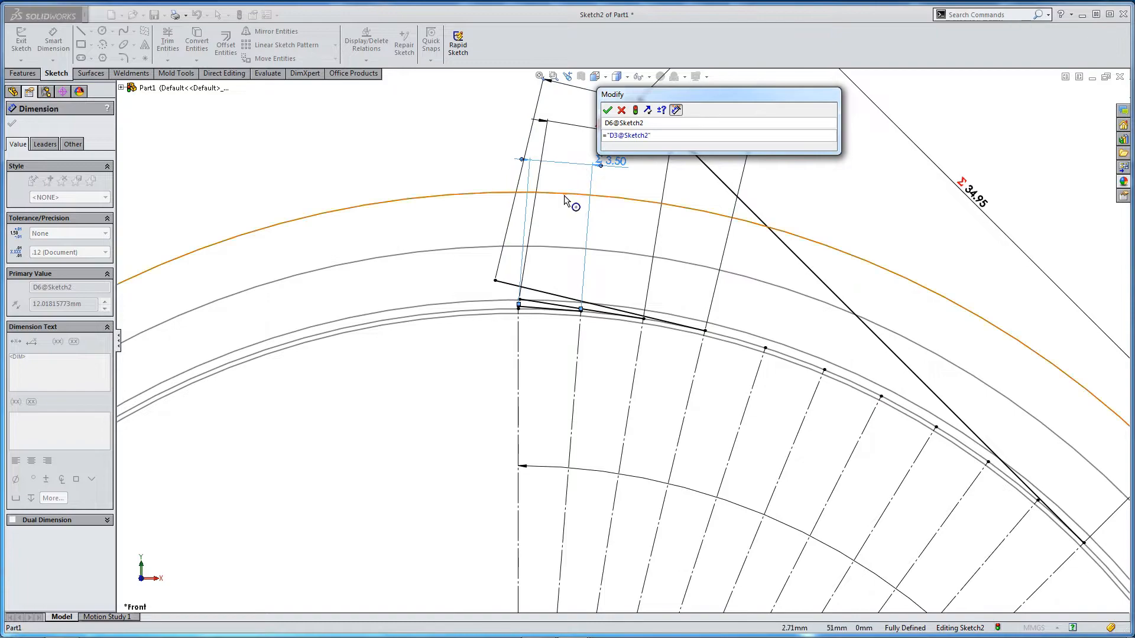
{"action": "type", "text": "*"}
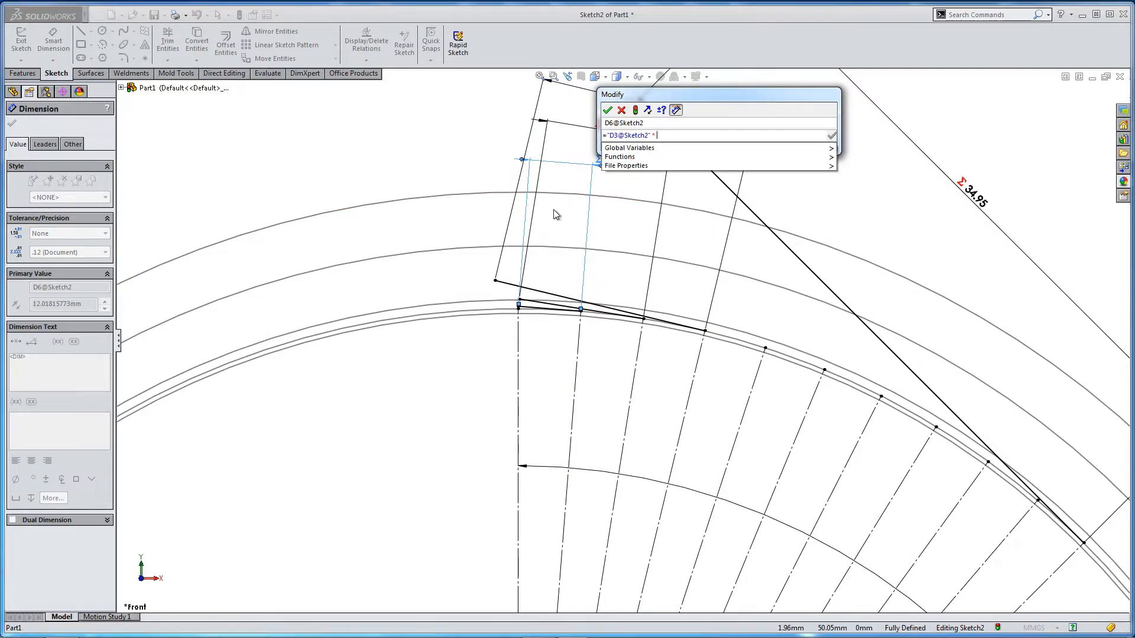
{"action": "type", "text": "2"}
{"action": "key", "text": "Return"}
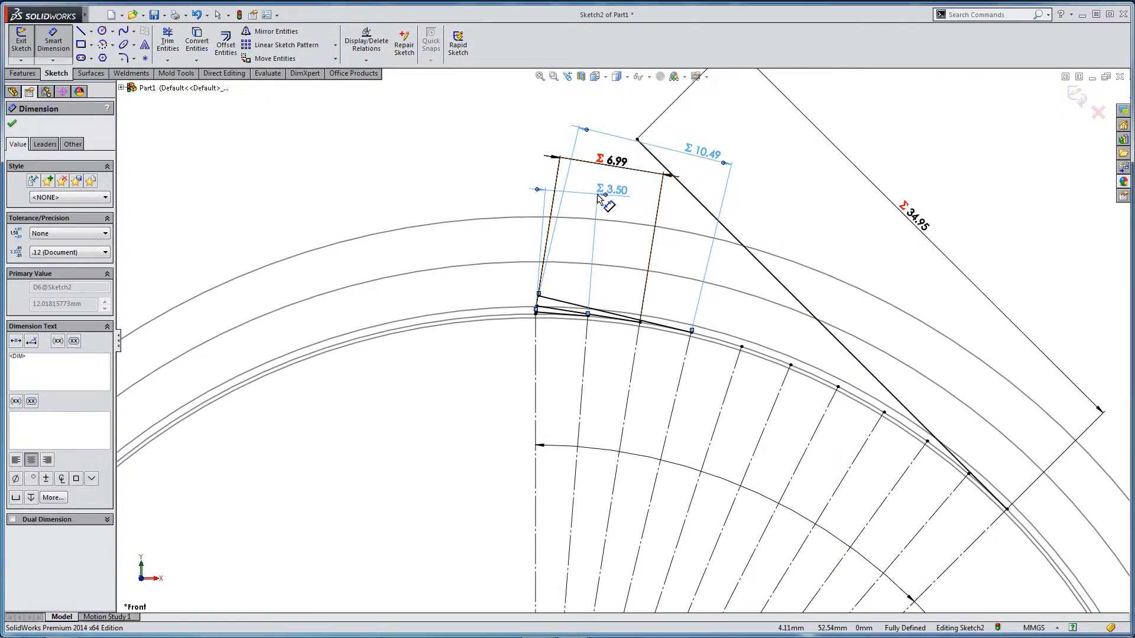
Sketch a line from the fifth construction line's endpoint past the vertical construction line and make it perpendicular to the fifth construction line.
{"action": "scroll", "coordinate": [655, 351], "scroll_direction": "down", "scroll_amount": 4}
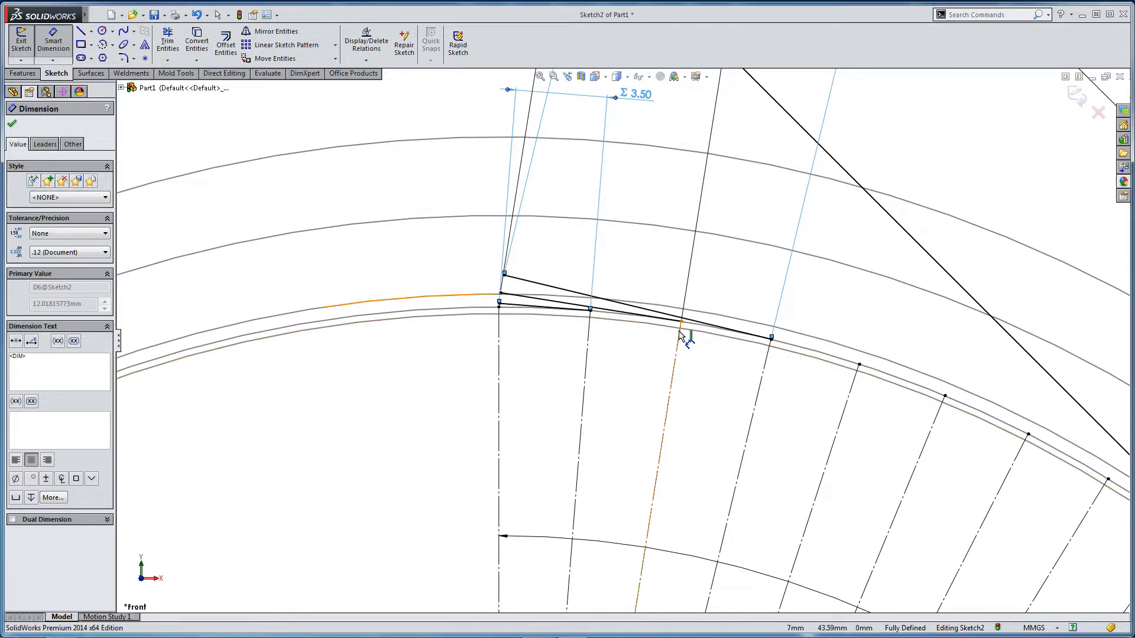
{"action": "left_click", "coordinate": [81, 32]}
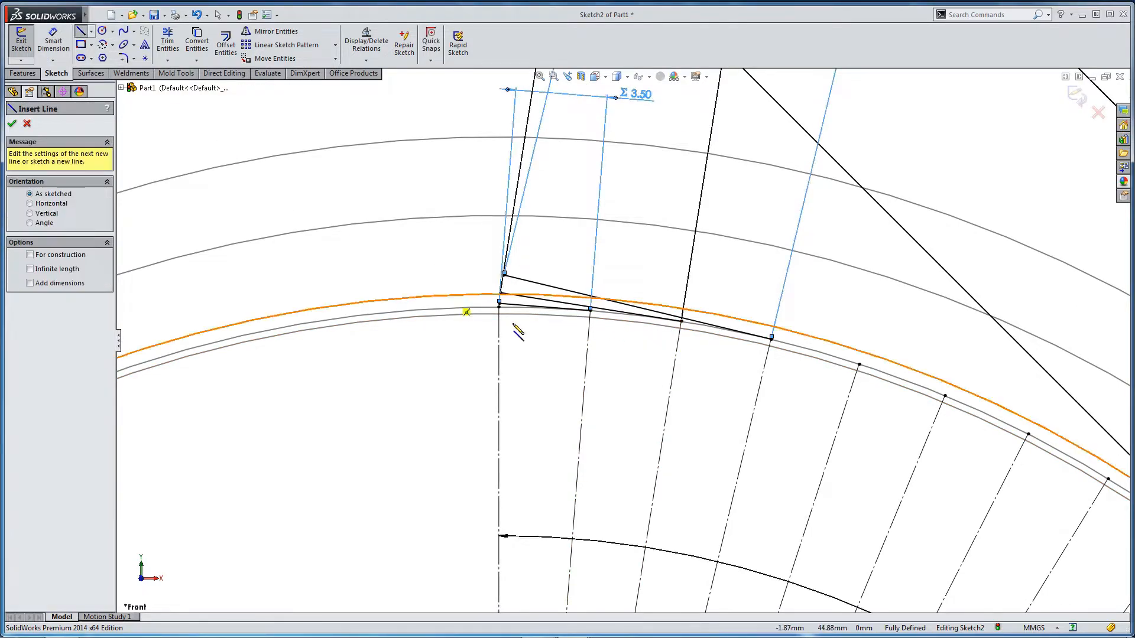
{"action": "left_click", "coordinate": [860, 364]}
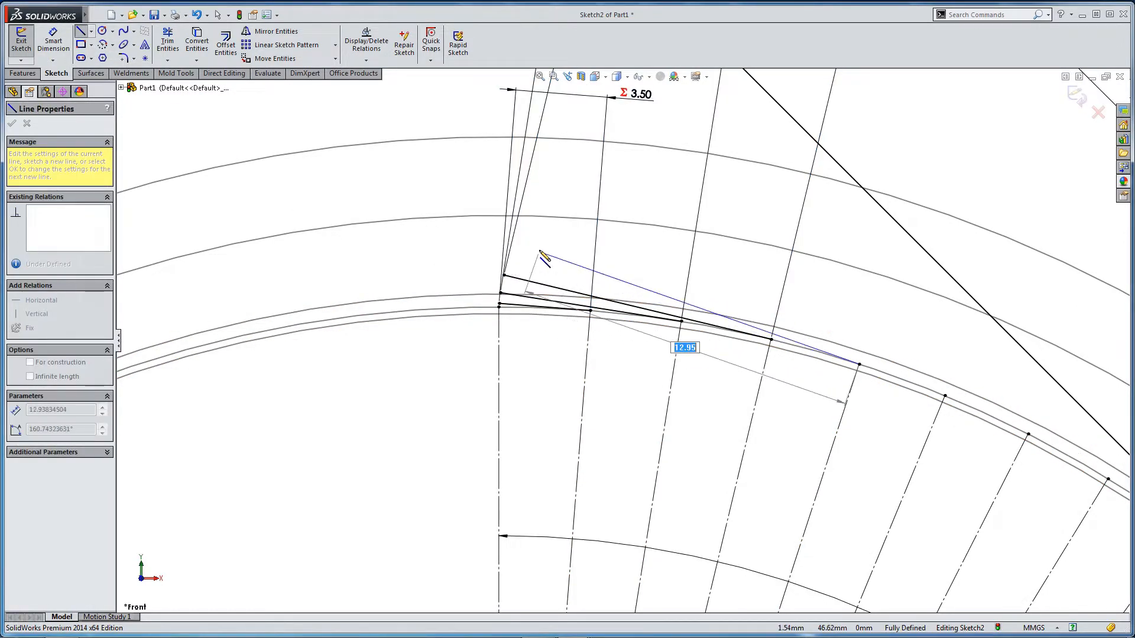
{"action": "left_click", "coordinate": [428, 189]}
{"action": "key", "text": "Escape"}
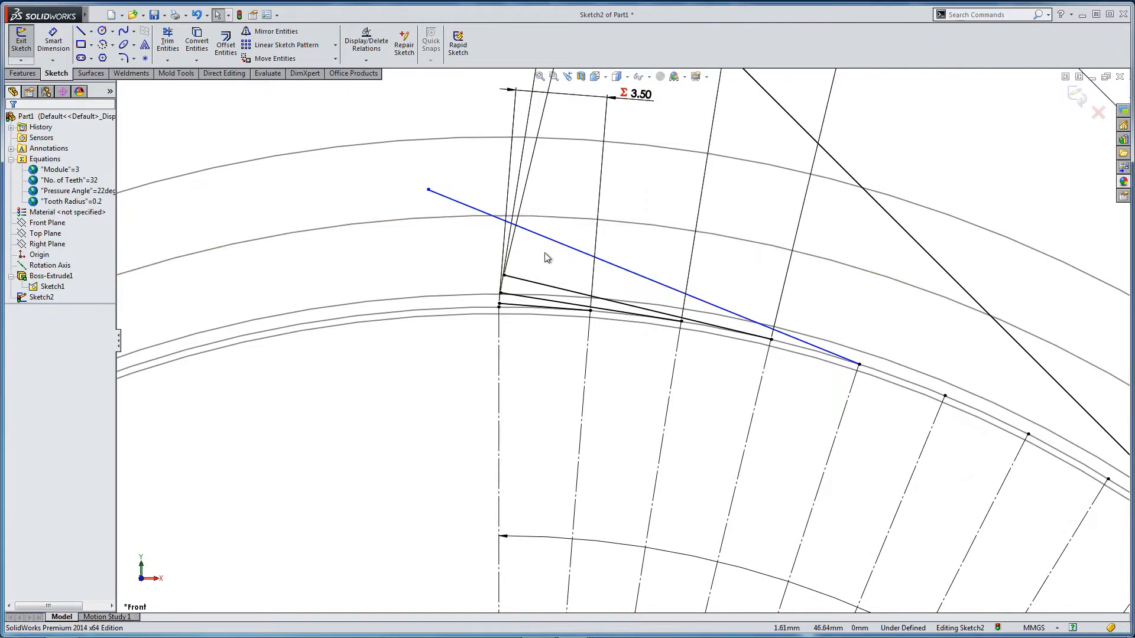
{"action": "left_click", "coordinate": [662, 285]}
{"action": "left_click", "coordinate": [853, 400], "text": "ctrl"}
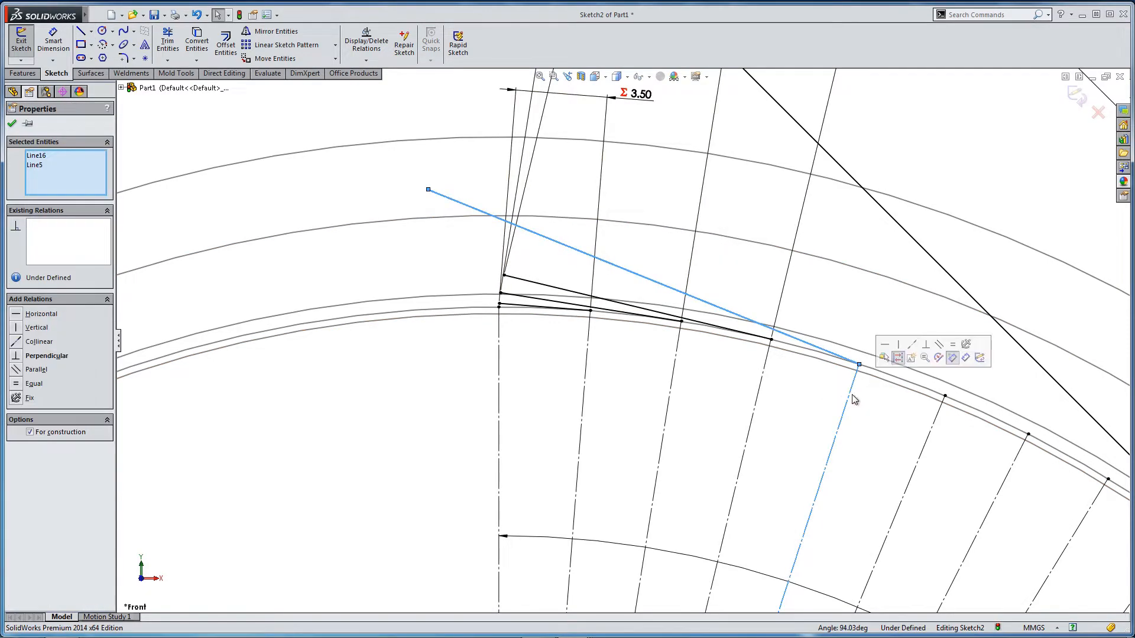
Make the line at the fourth radial centerline perpendicular to that centerline and dimension its length as ="D3@Sketch2" * 4.
{"action": "left_click", "coordinate": [926, 353]}
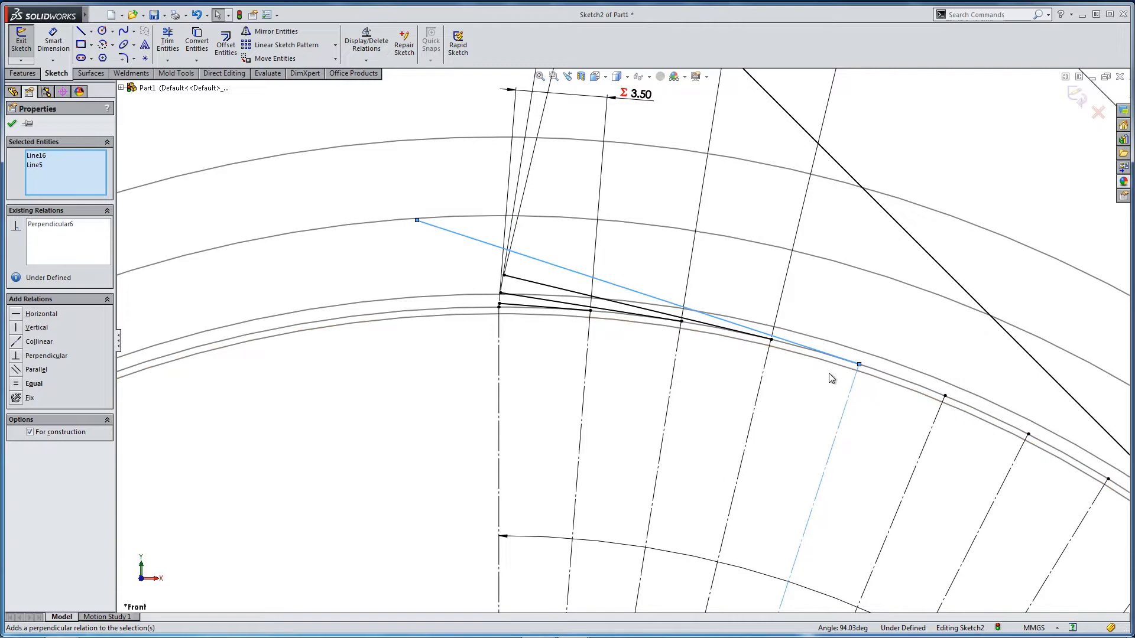
{"action": "left_click", "coordinate": [54, 36]}
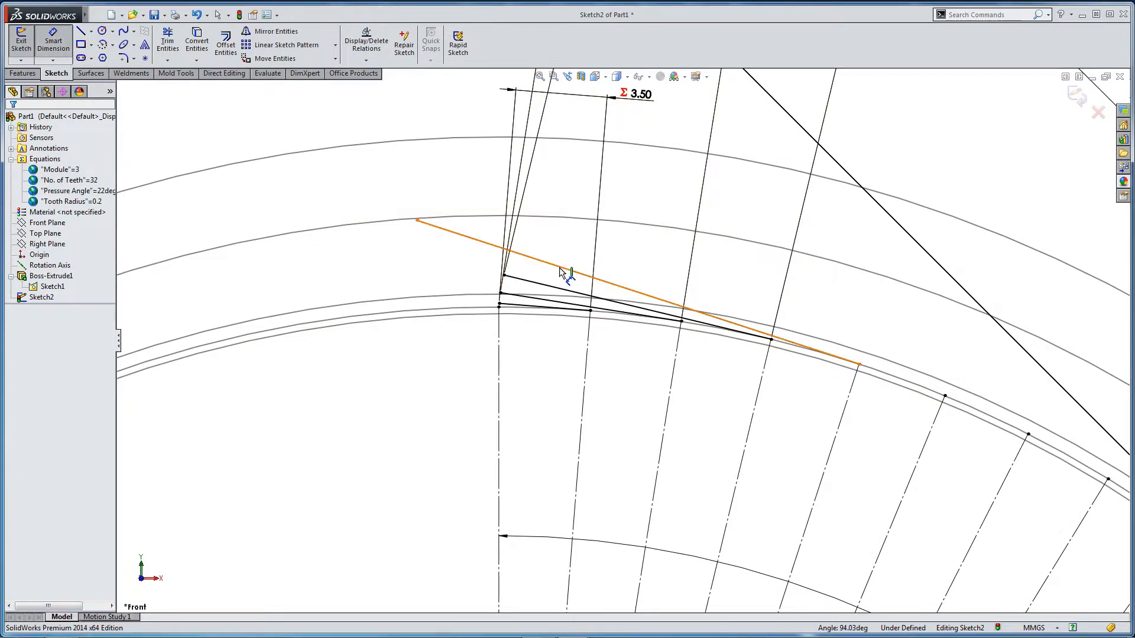
{"action": "left_click", "coordinate": [562, 269]}
{"action": "scroll", "coordinate": [621, 338], "scroll_direction": "up", "scroll_amount": 2}
{"action": "scroll", "coordinate": [685, 256], "scroll_direction": "up", "scroll_amount": 1}
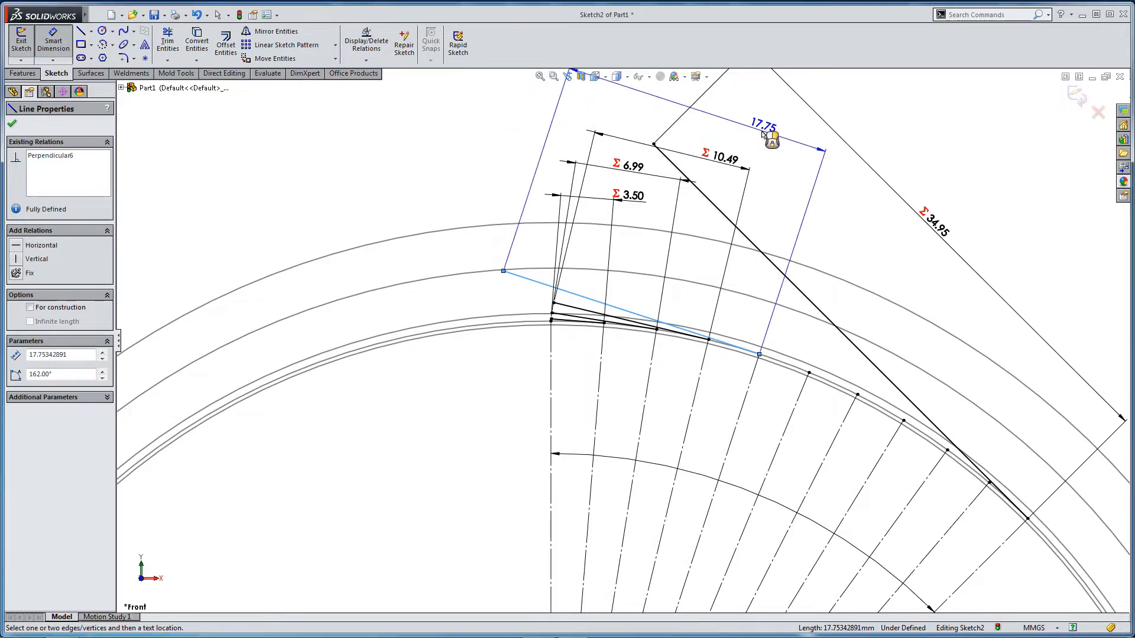
{"action": "left_click", "coordinate": [765, 134]}
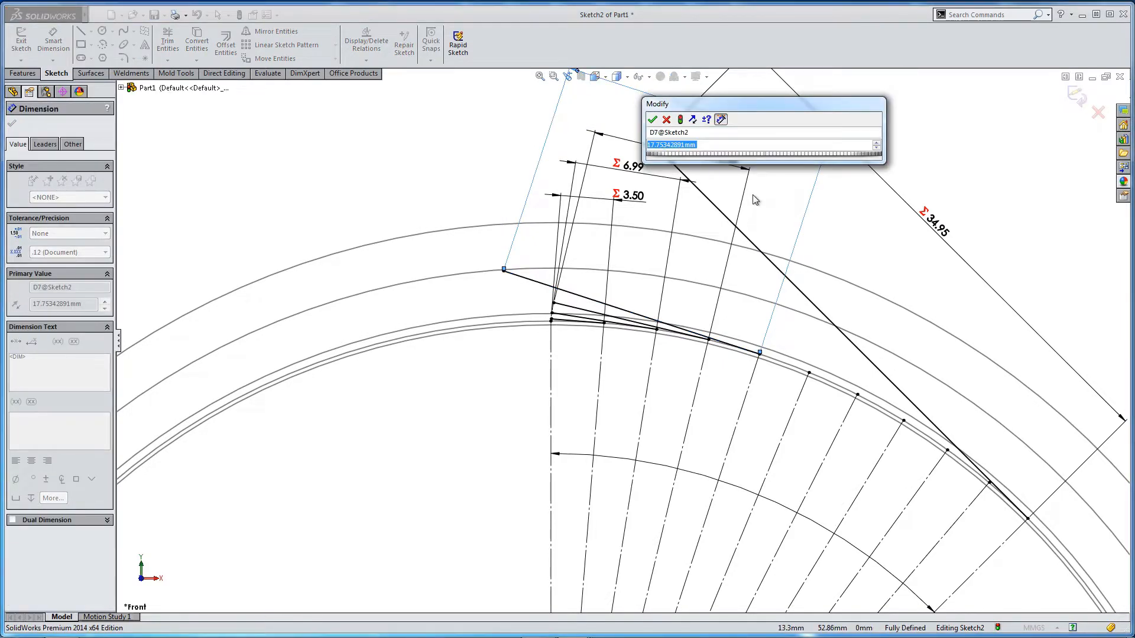
{"action": "type", "text": "="}
{"action": "left_click", "coordinate": [630, 196]}
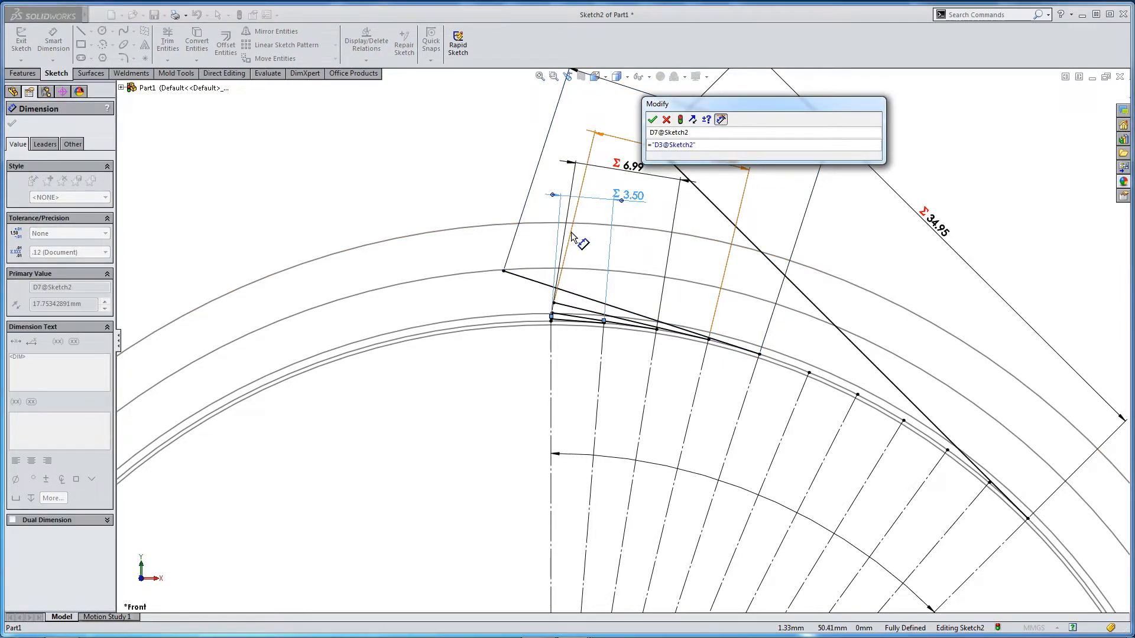
{"action": "type", "text": "*3"}
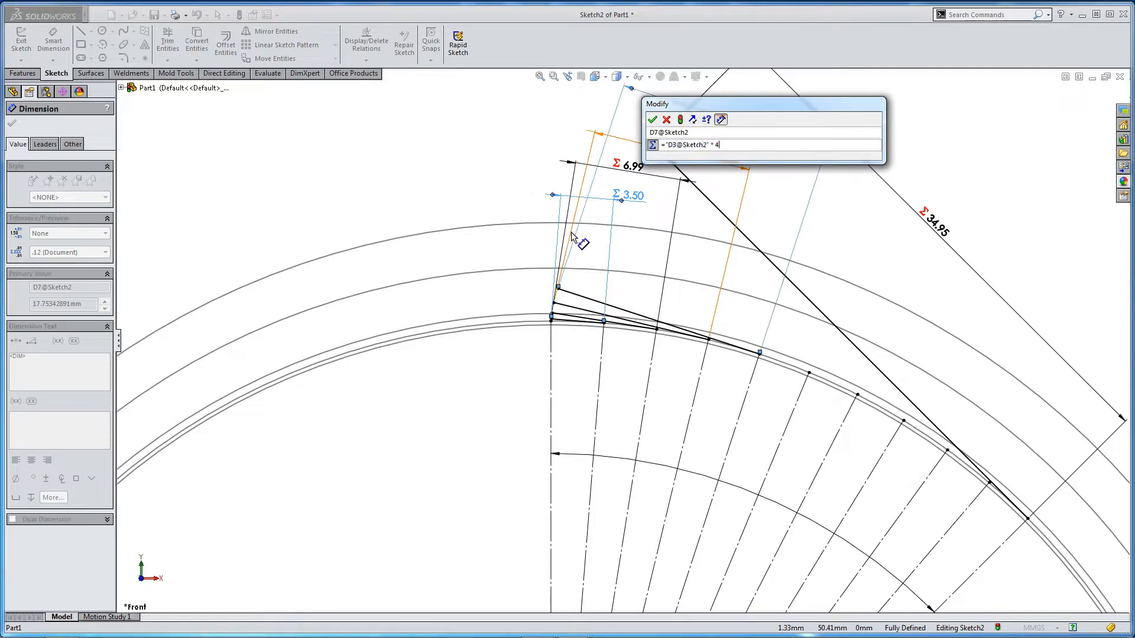
{"action": "key", "text": "Return"}
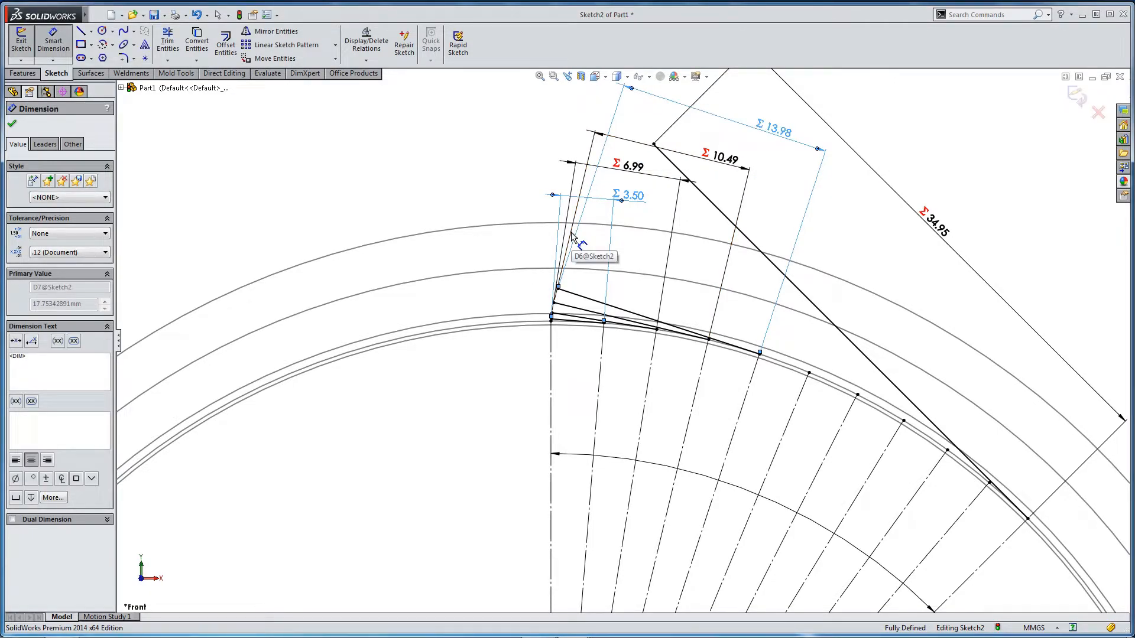
{"action": "key", "text": "Escape"}
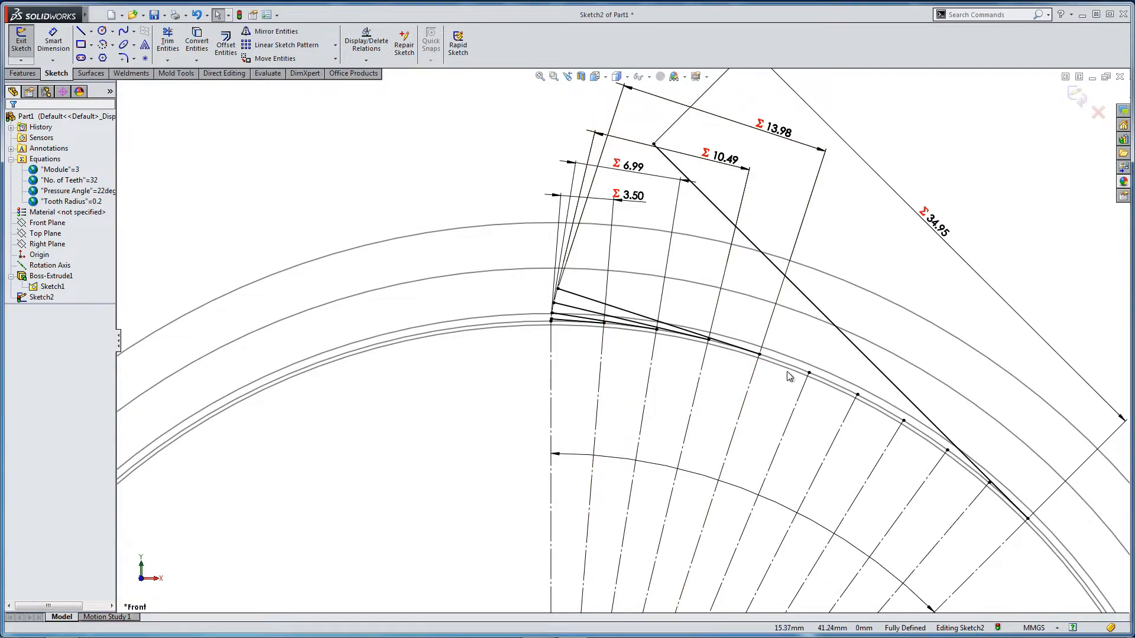
Draw a line about 28 mm long up from the outer end of the fifth radial centerline and make it perpendicular to that centerline.
{"action": "left_click", "coordinate": [80, 31]}
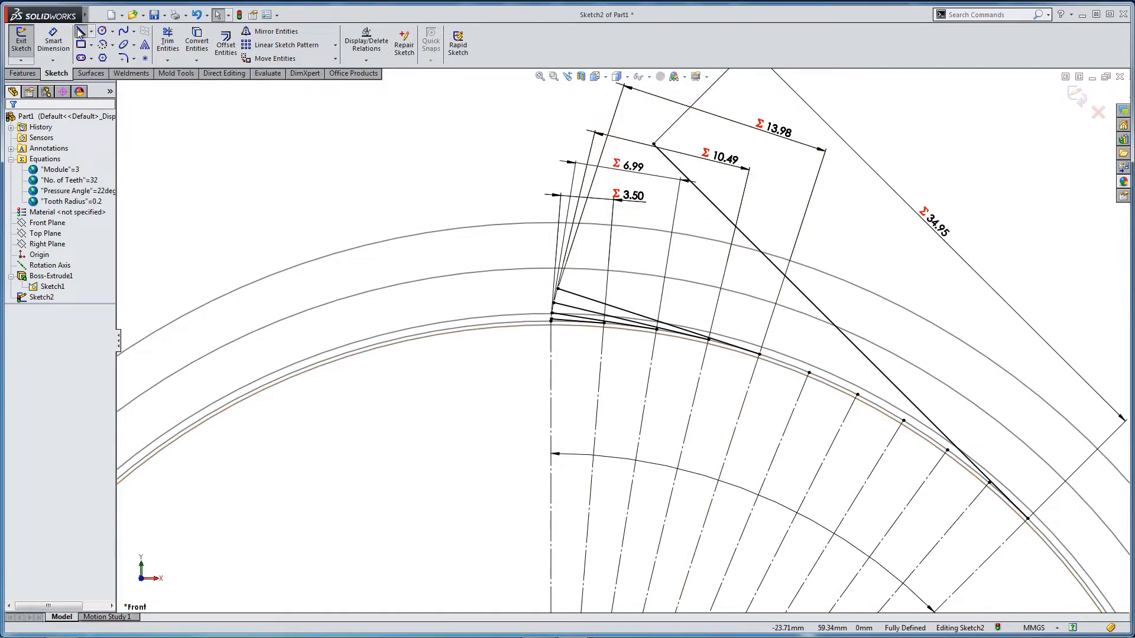
{"action": "left_click", "coordinate": [810, 373]}
{"action": "left_click", "coordinate": [433, 170]}
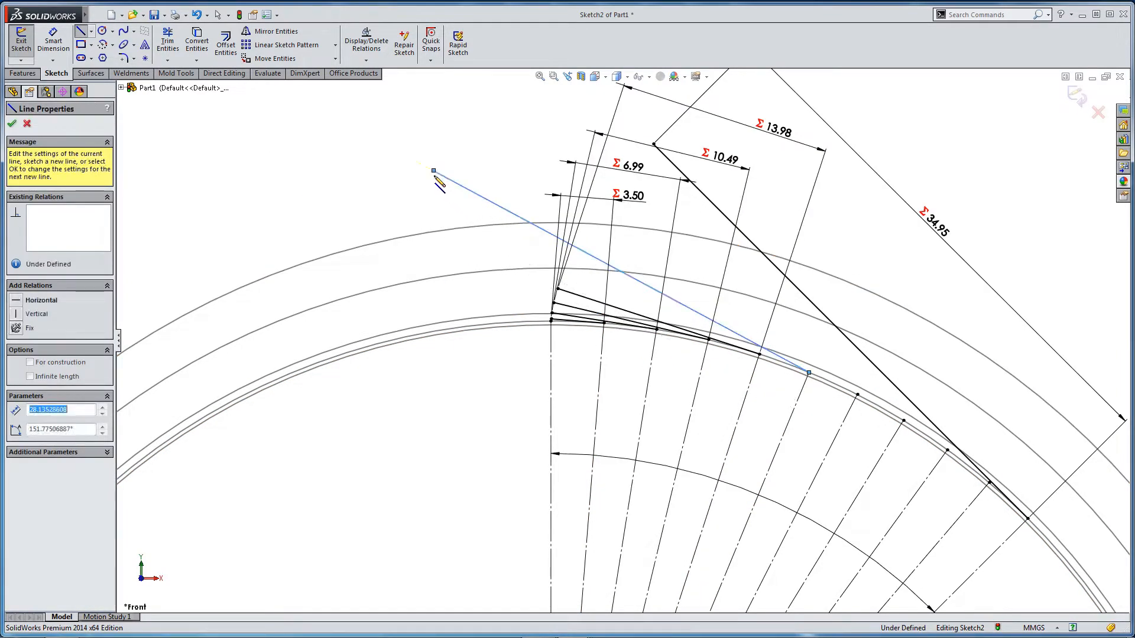
{"action": "key", "text": "Escape"}
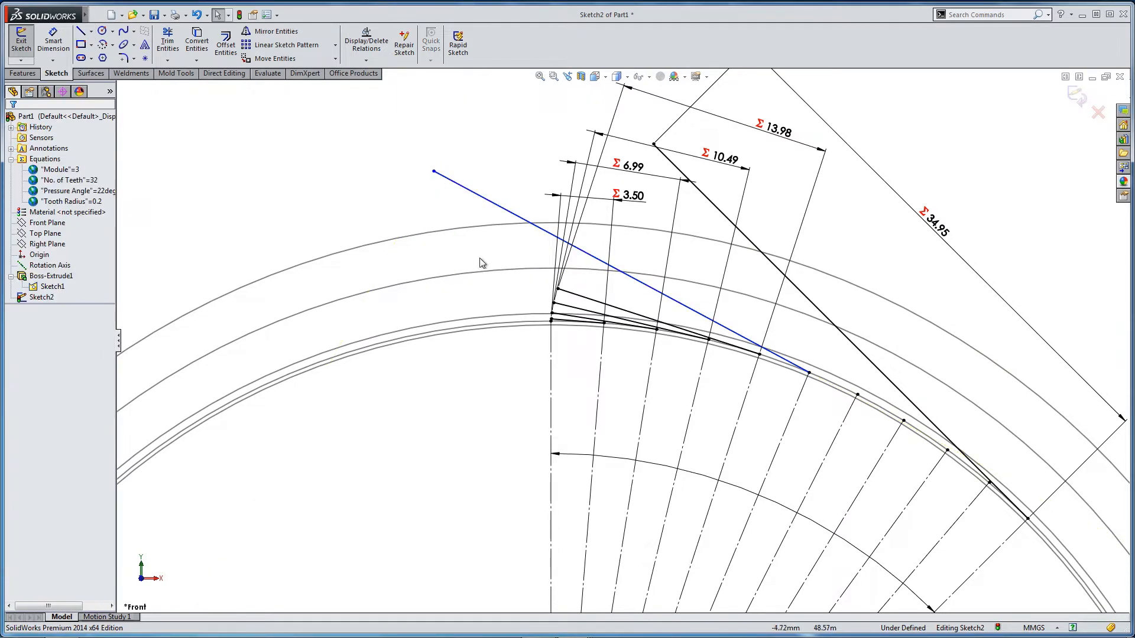
{"action": "left_click", "coordinate": [508, 212]}
{"action": "left_click", "coordinate": [804, 387], "text": "ctrl"}
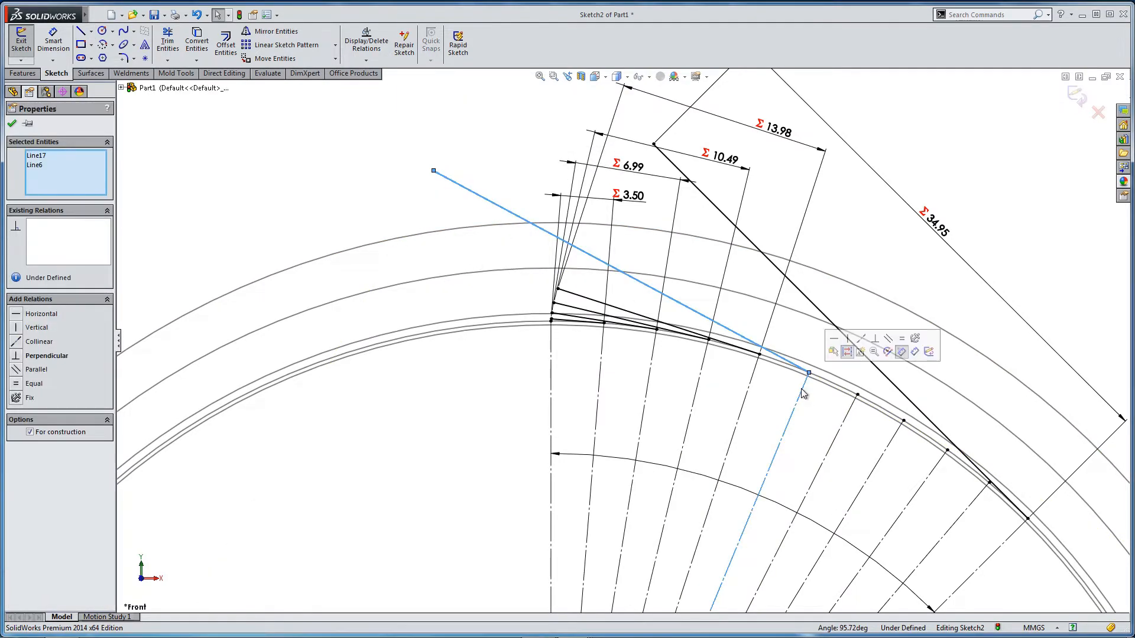
{"action": "left_click", "coordinate": [874, 340]}
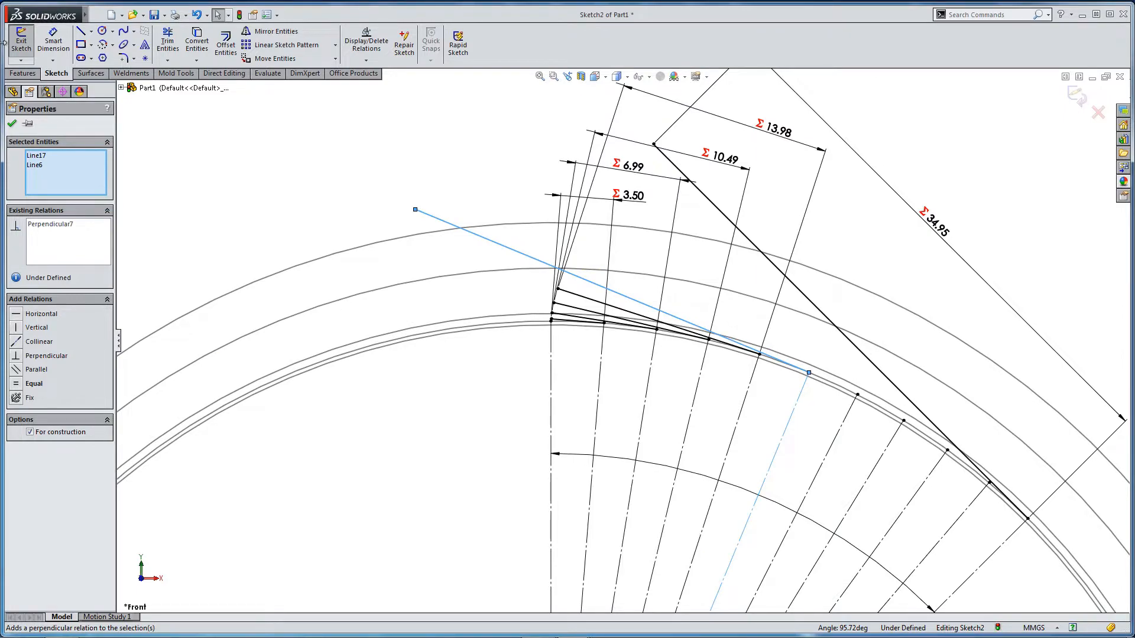
Dimension the length of the line at the fifth radial centerline with the equation ="D3@Sketch2" * 5.
{"action": "left_click", "coordinate": [51, 34]}
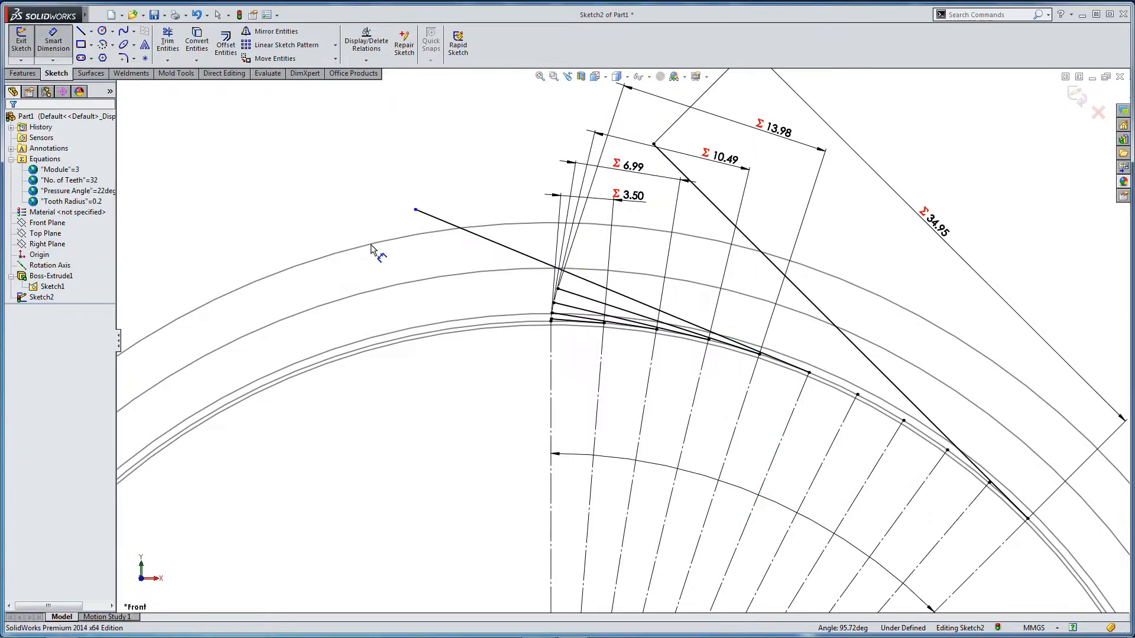
{"action": "left_click", "coordinate": [507, 248]}
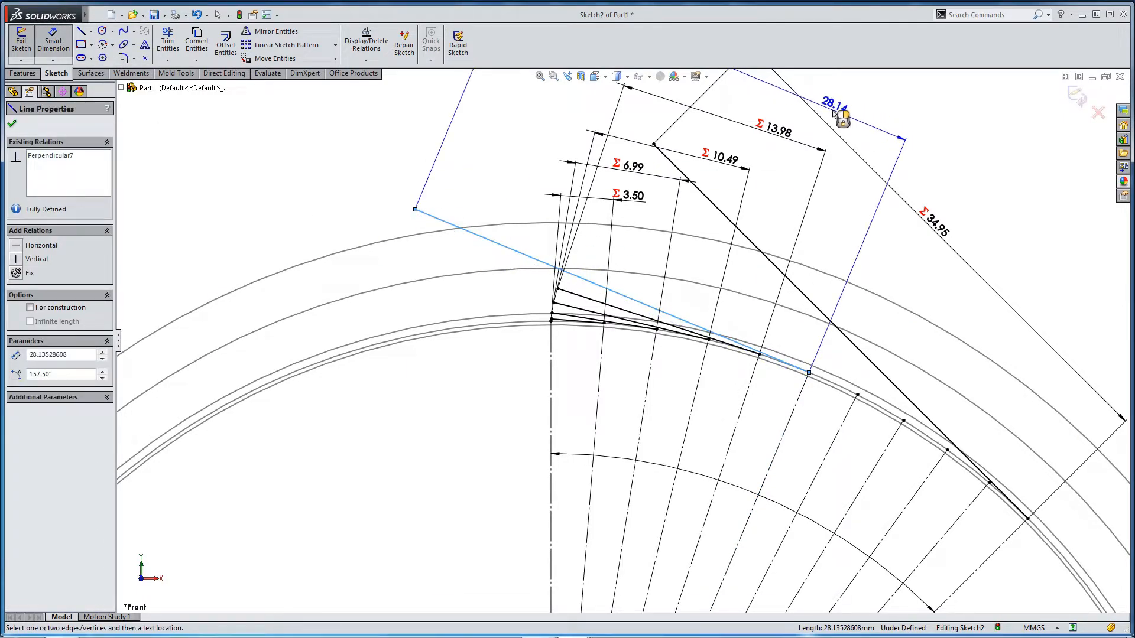
{"action": "left_click", "coordinate": [833, 112]}
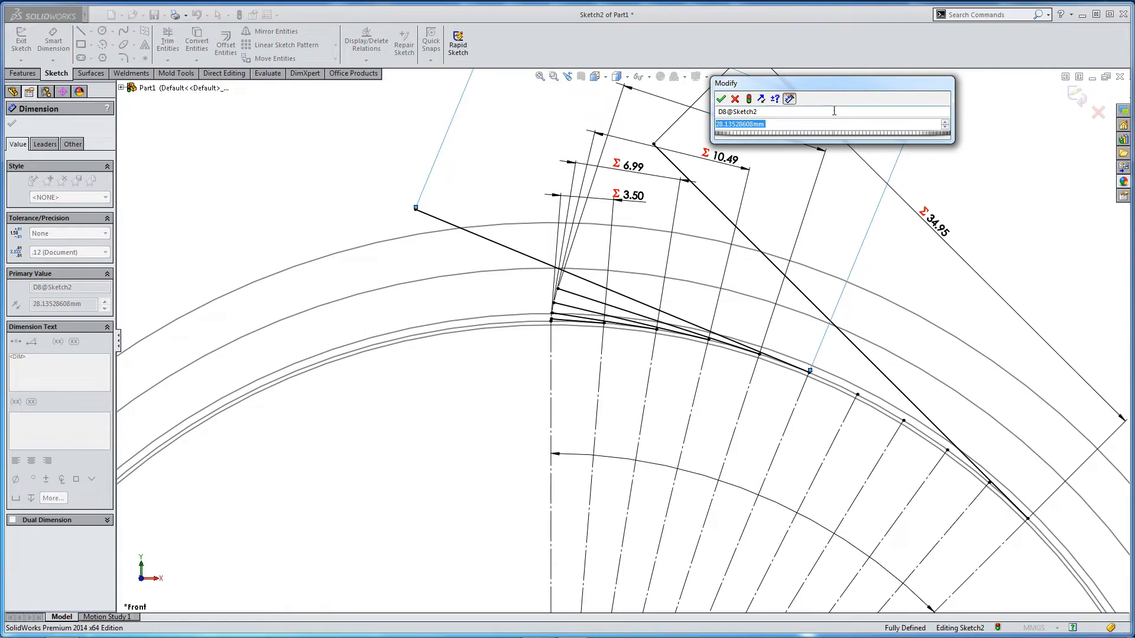
{"action": "type", "text": "="}
{"action": "left_click", "coordinate": [631, 196]}
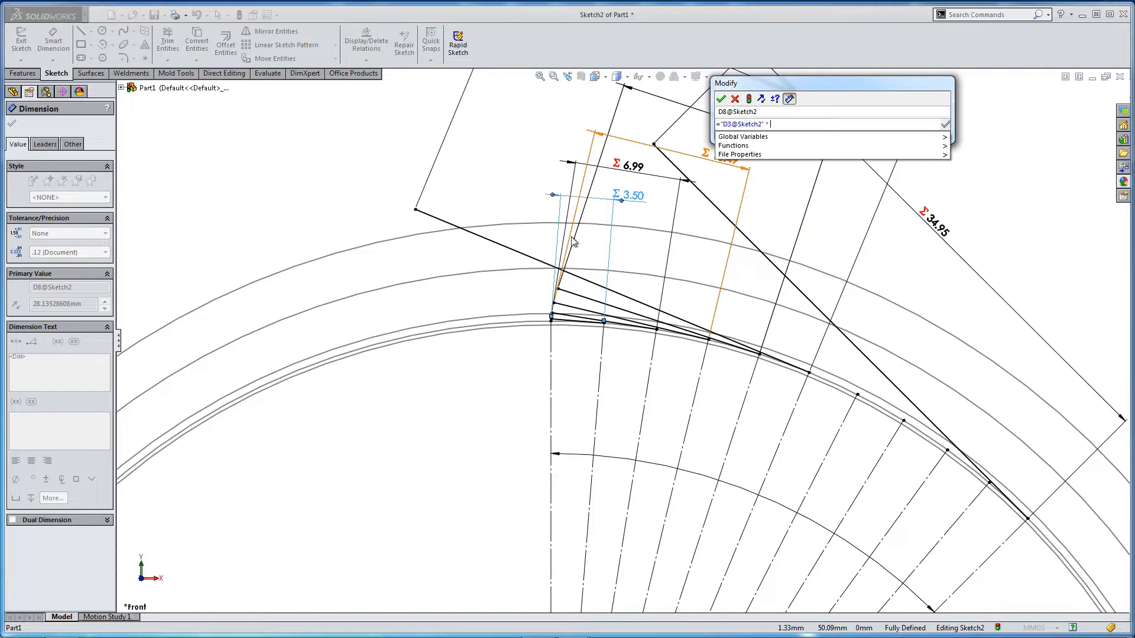
{"action": "type", "text": "* 5"}
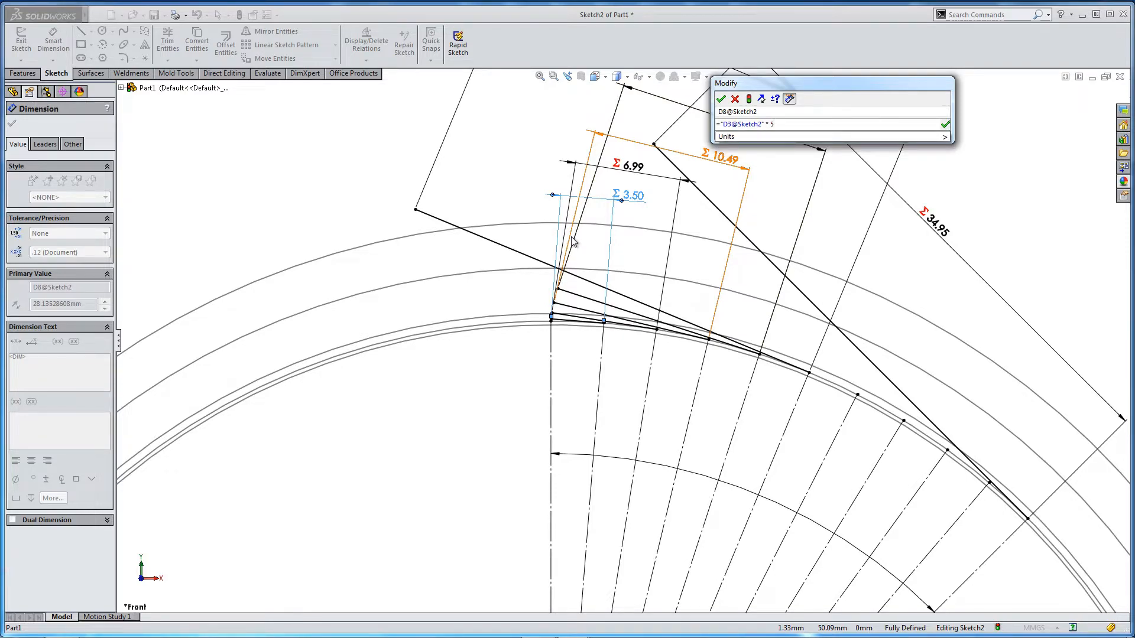
{"action": "key", "text": "Return"}
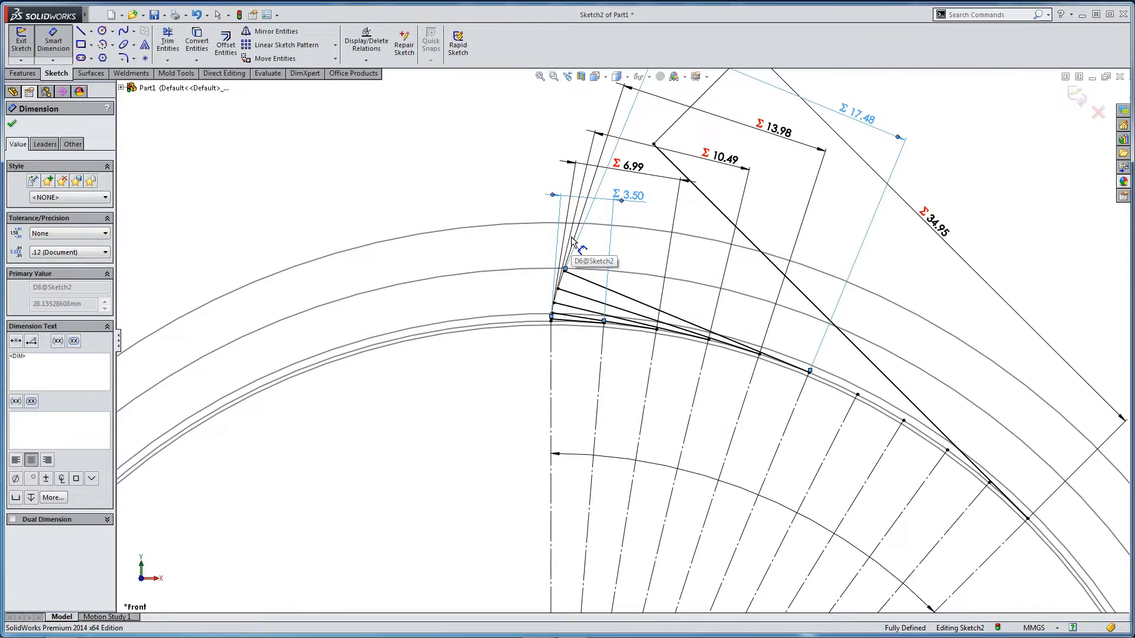
{"action": "key", "text": "Escape"}
Draw a line about 25 mm long up from the outer end of the sixth radial centerline and make it perpendicular to that centerline.
{"action": "scroll", "coordinate": [798, 393], "scroll_direction": "down", "scroll_amount": 3}
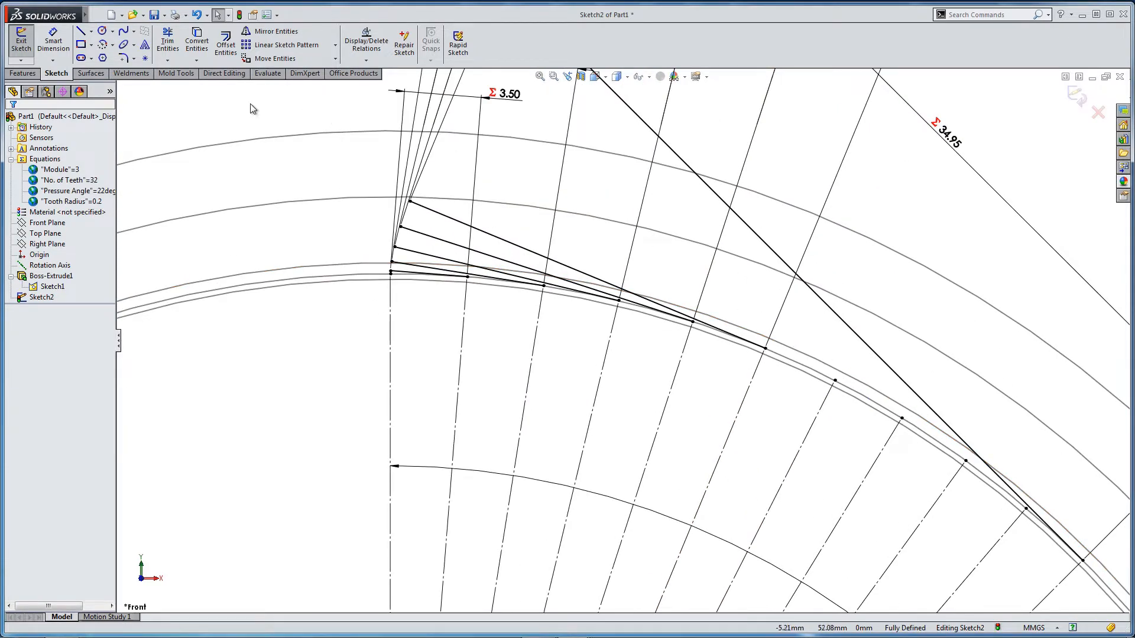
{"action": "left_click", "coordinate": [81, 30]}
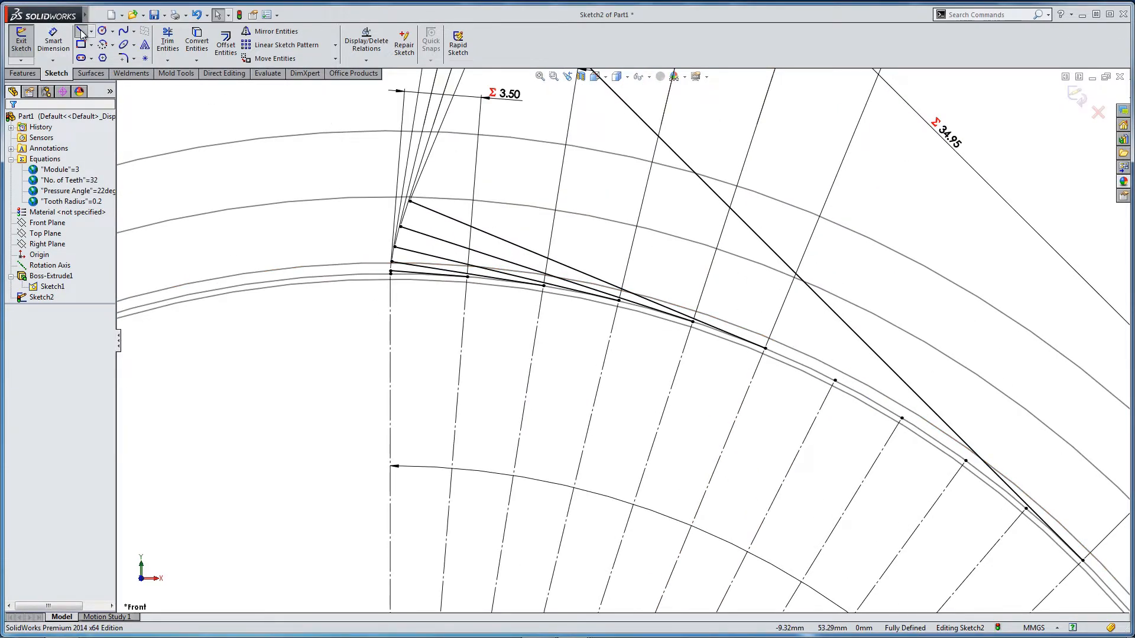
{"action": "left_click", "coordinate": [834, 381]}
{"action": "left_click", "coordinate": [352, 102]}
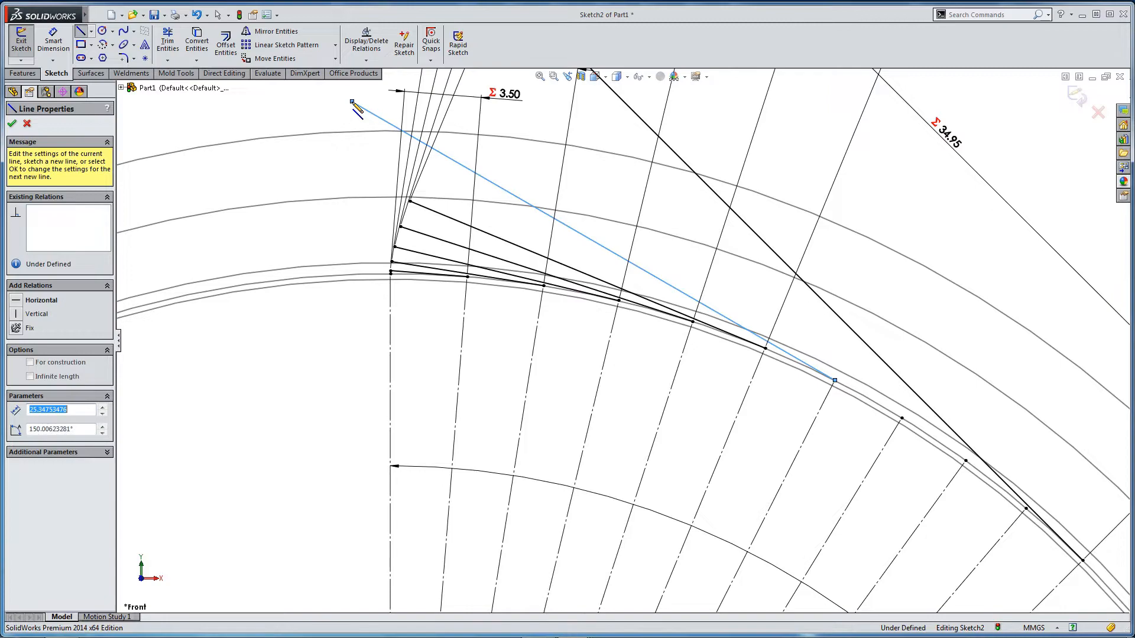
{"action": "key", "text": "Escape"}
{"action": "left_click", "coordinate": [373, 113]}
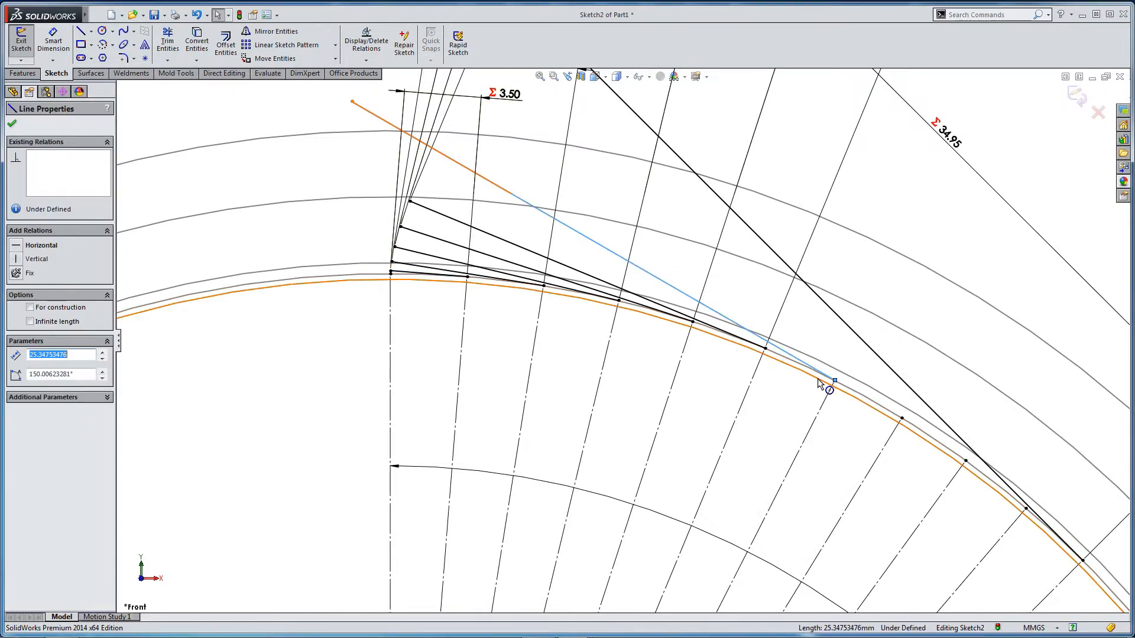
{"action": "left_click", "coordinate": [828, 402], "text": "ctrl"}
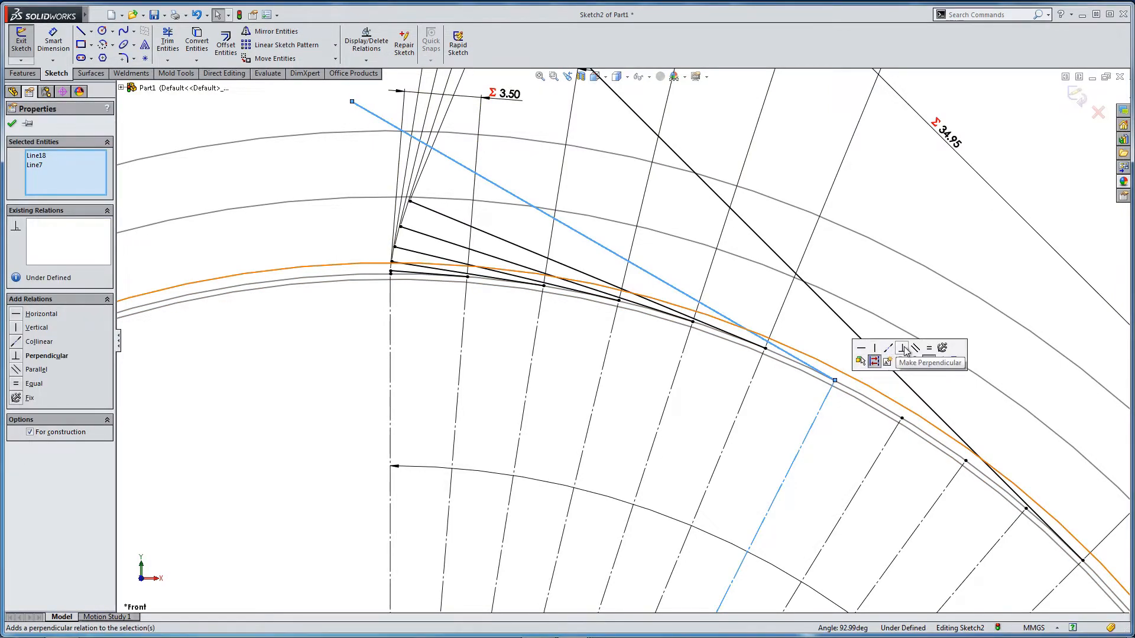
{"action": "left_click", "coordinate": [901, 353]}
Dimension the length of the line at the sixth radial centerline with the equation ="D3@Sketch2" * 6.
{"action": "left_click", "coordinate": [53, 42]}
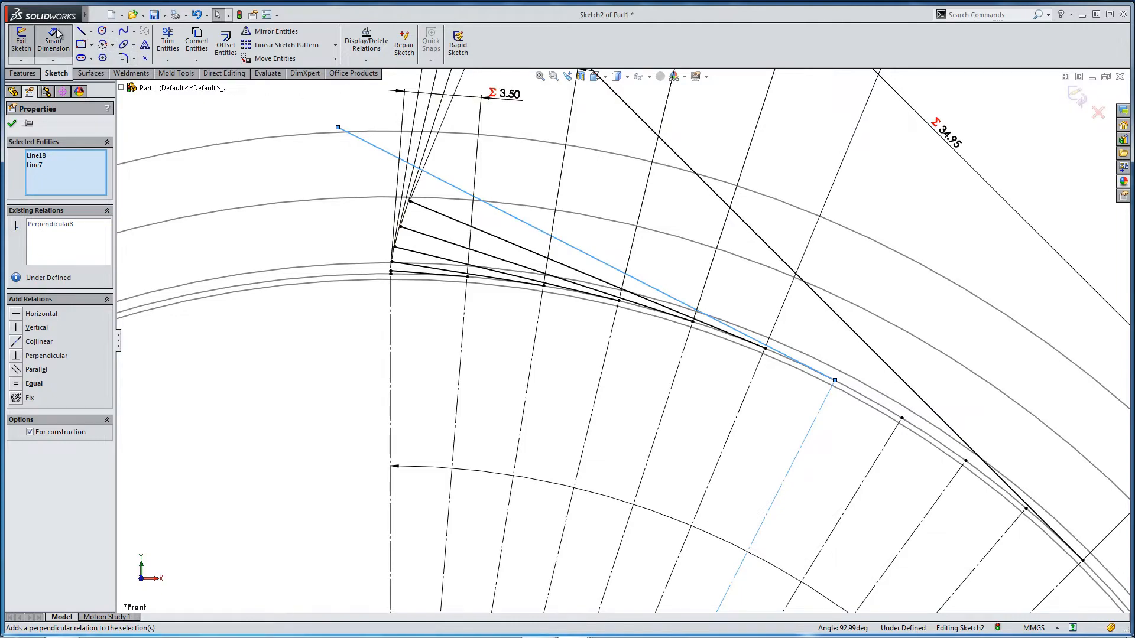
{"action": "left_click", "coordinate": [453, 188]}
{"action": "scroll", "coordinate": [520, 140], "scroll_direction": "up", "scroll_amount": 3}
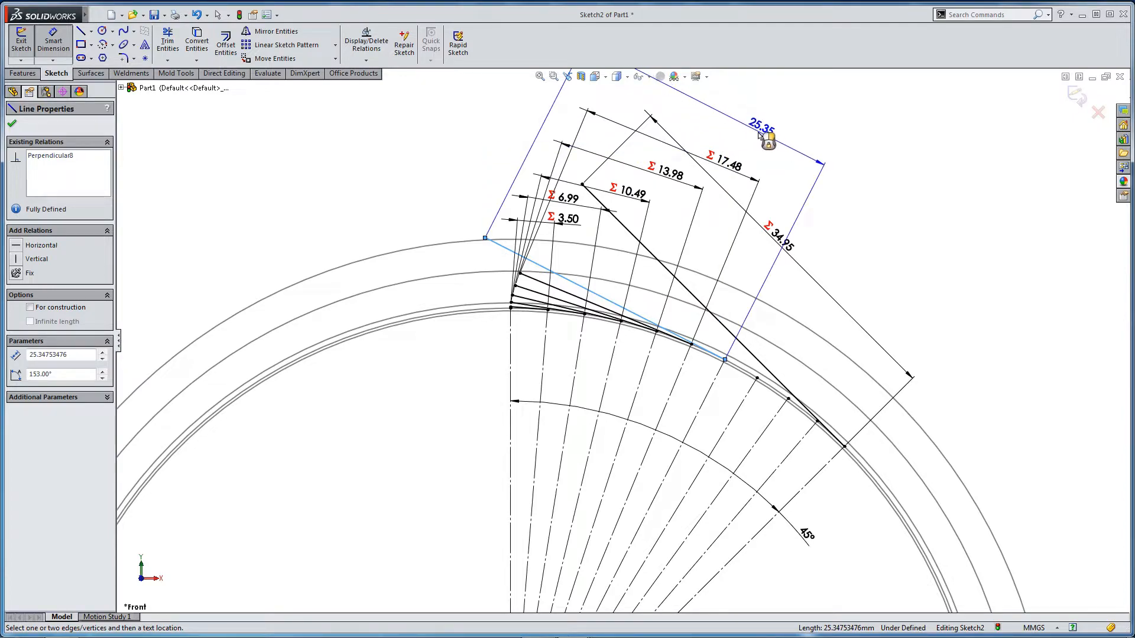
{"action": "left_click", "coordinate": [757, 134]}
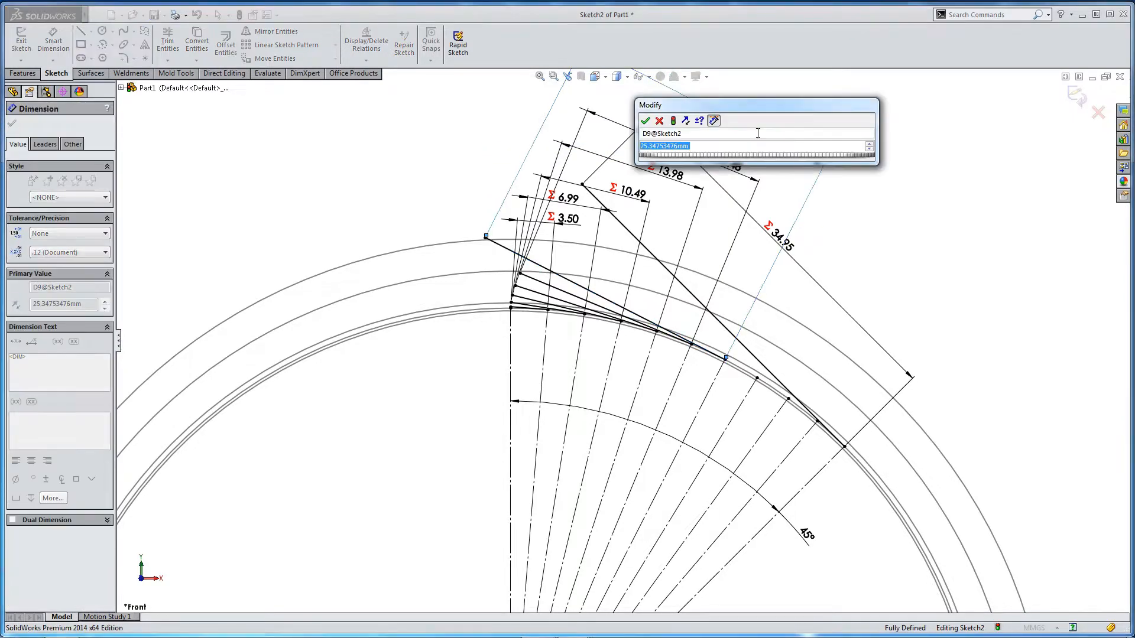
{"action": "type", "text": "="}
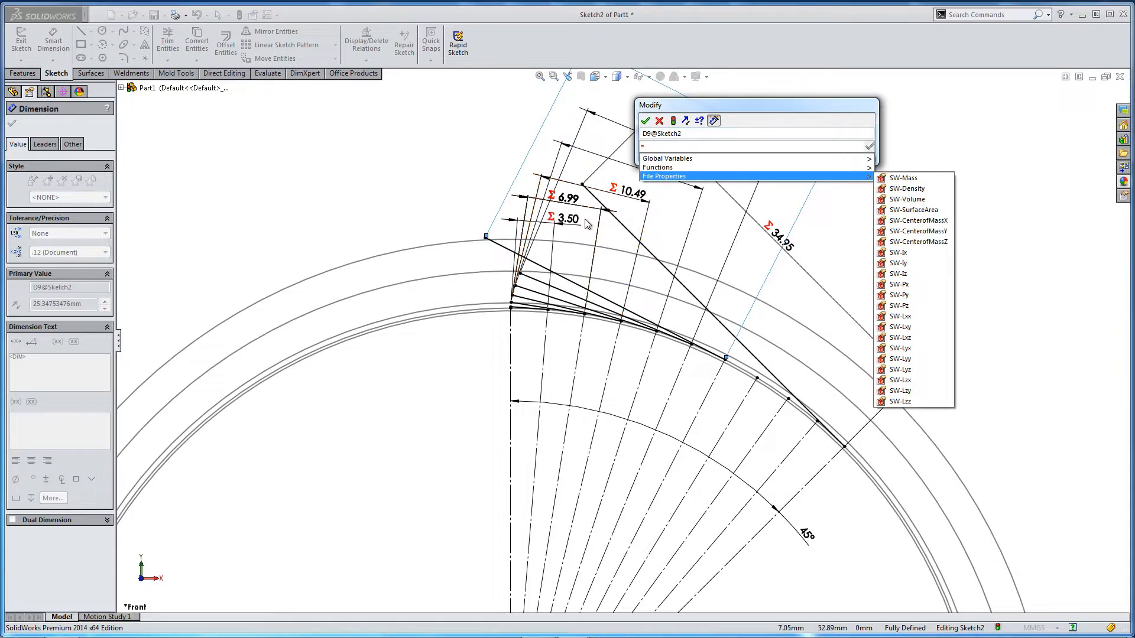
{"action": "left_click", "coordinate": [566, 219]}
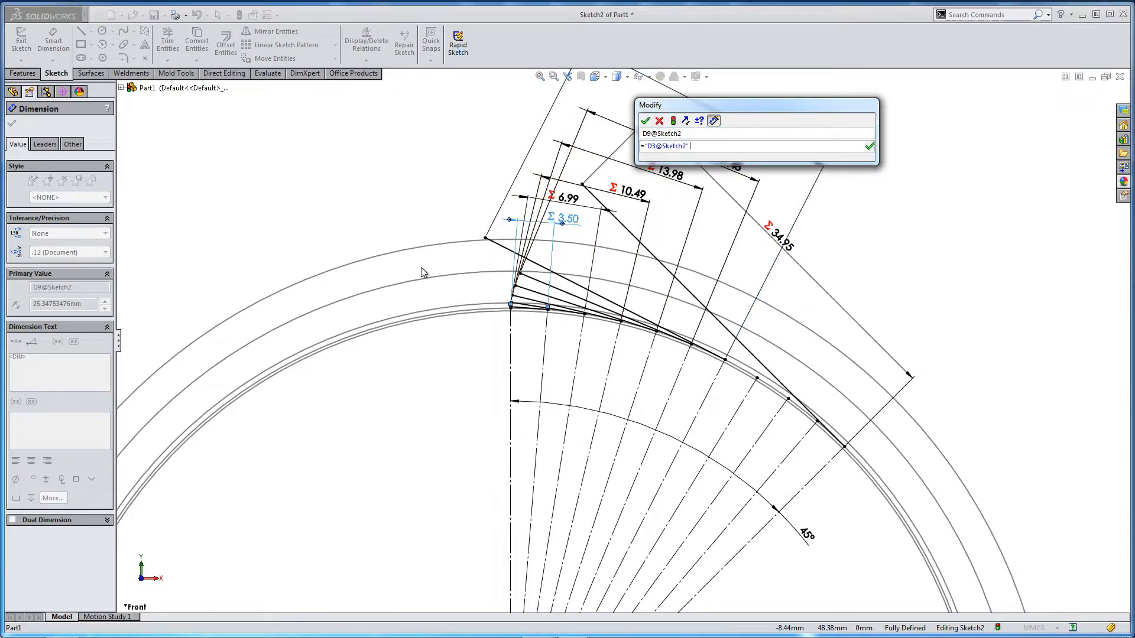
{"action": "type", "text": "*6"}
{"action": "key", "text": "Return"}
{"action": "key", "text": "Return"}
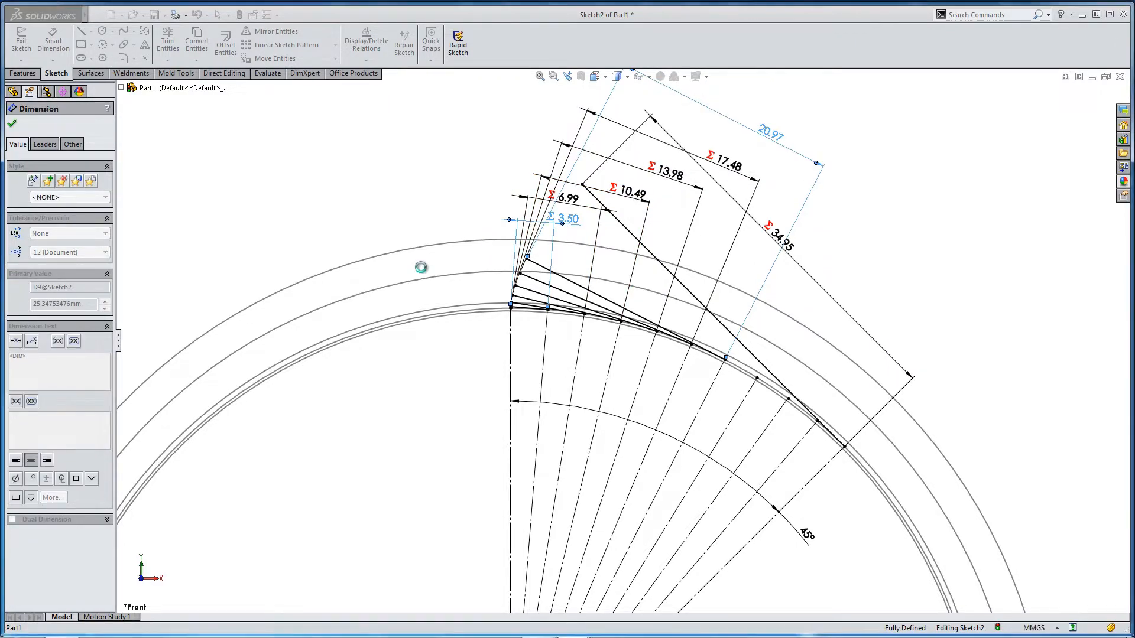
Draw a line about 35 mm long up from the outer end of the seventh radial centerline and make it perpendicular to that centerline.
{"action": "scroll", "coordinate": [660, 260], "scroll_direction": "down", "scroll_amount": 1}
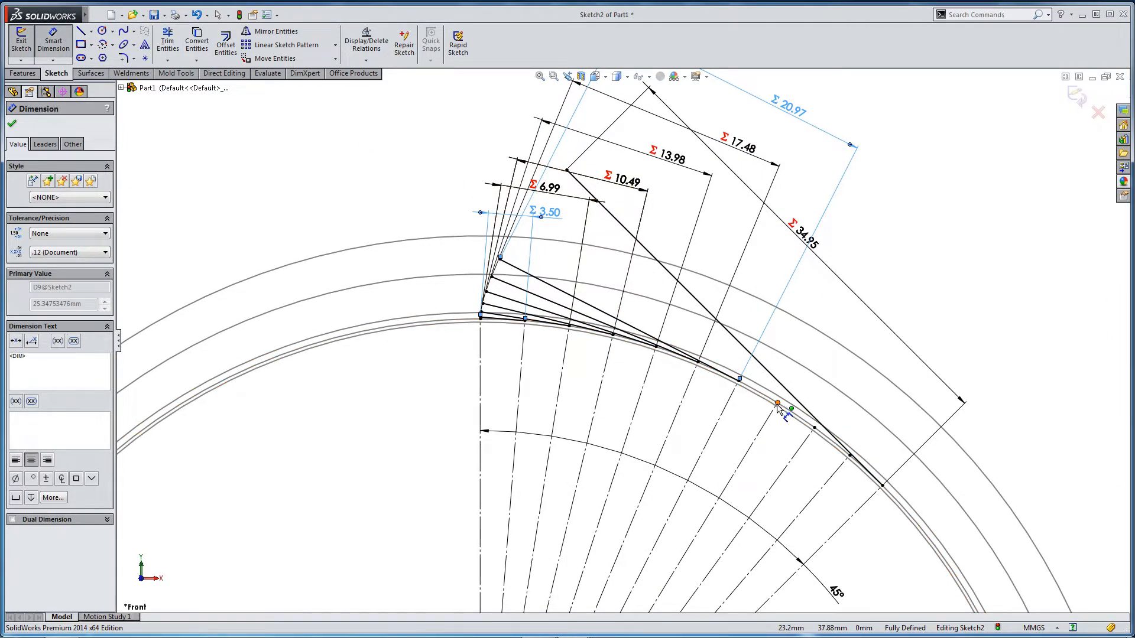
{"action": "left_click", "coordinate": [81, 31]}
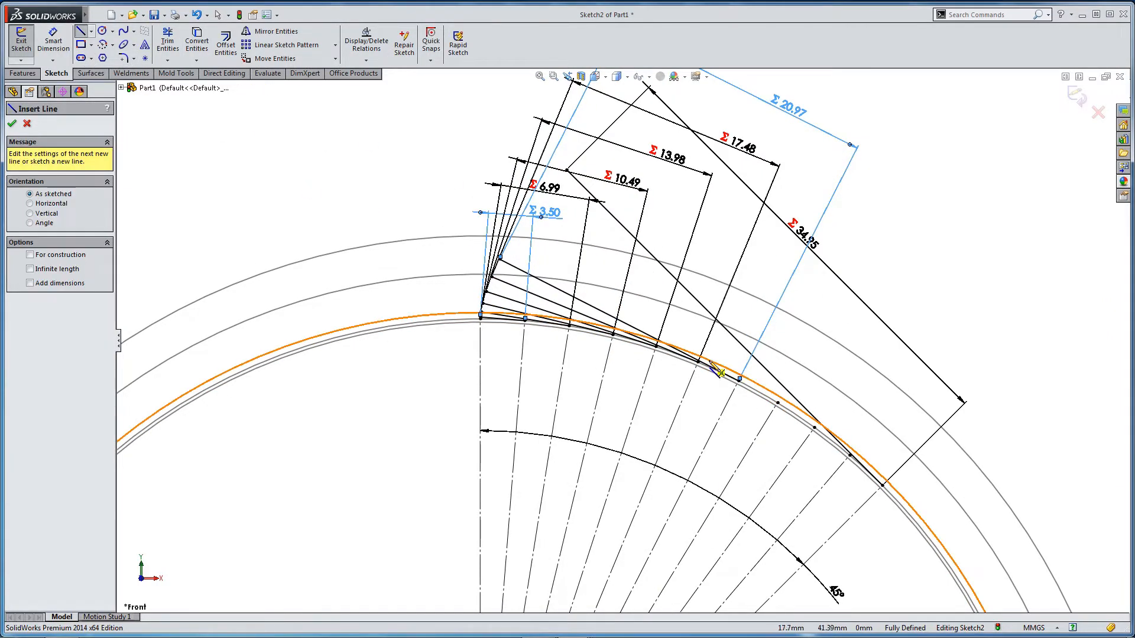
{"action": "left_click", "coordinate": [778, 403]}
{"action": "left_click", "coordinate": [392, 188]}
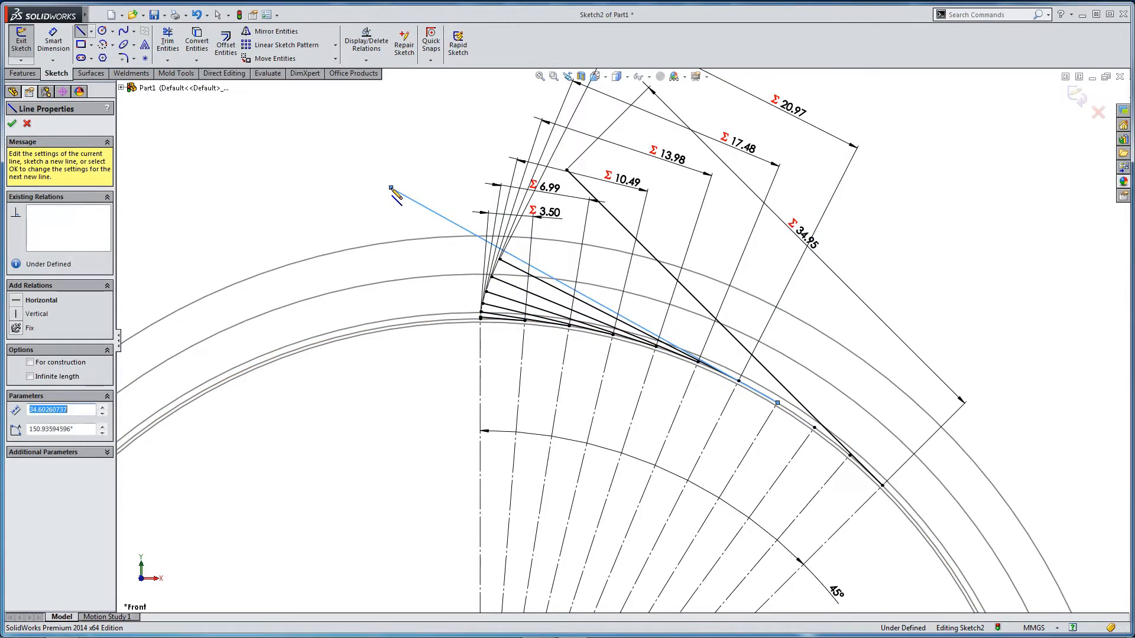
{"action": "key", "text": "Escape"}
{"action": "left_click", "coordinate": [410, 199]}
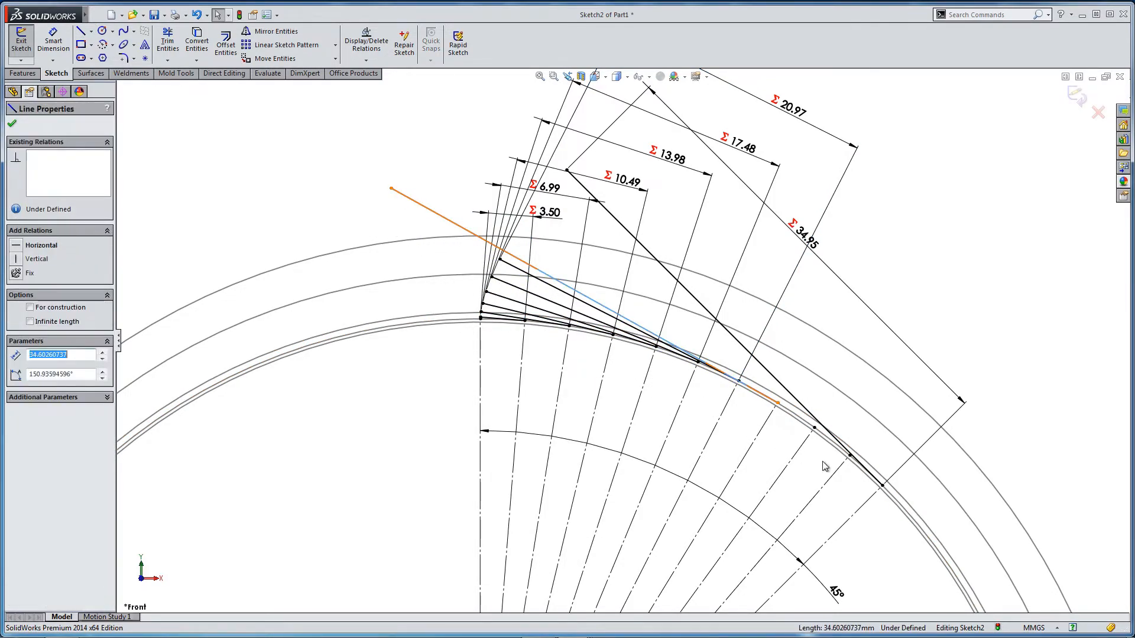
{"action": "left_click", "coordinate": [766, 433], "text": "ctrl"}
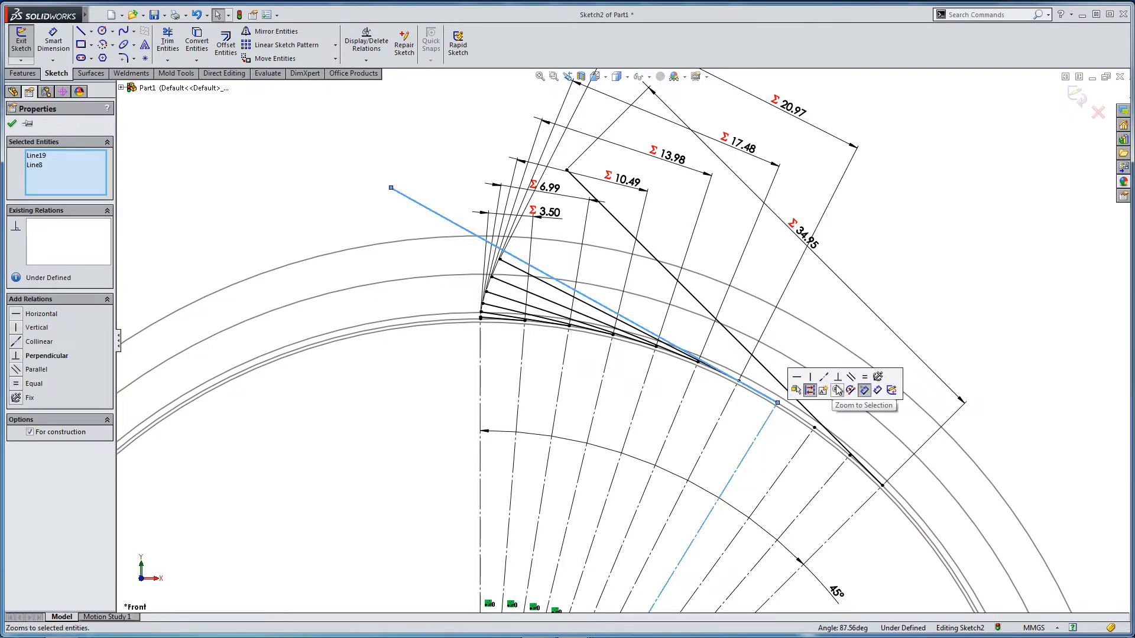
{"action": "left_click", "coordinate": [841, 381]}
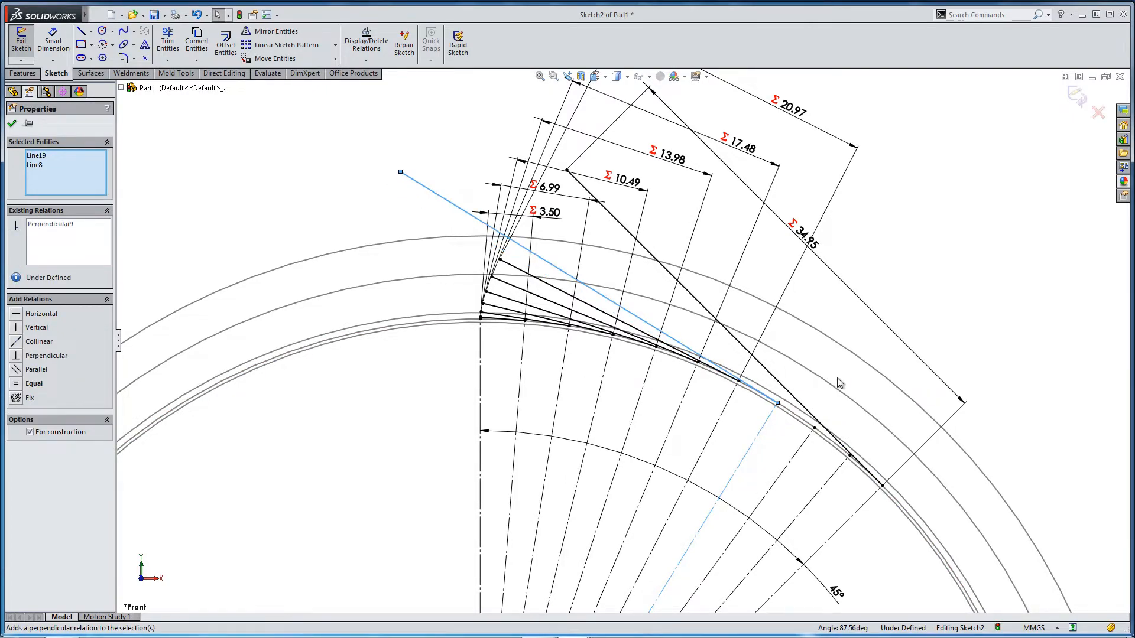
Dimension the length of the line at the seventh radial centerline with the equation ="D3@Sketch2" * 7.
{"action": "left_click", "coordinate": [53, 40]}
{"action": "left_click", "coordinate": [471, 218]}
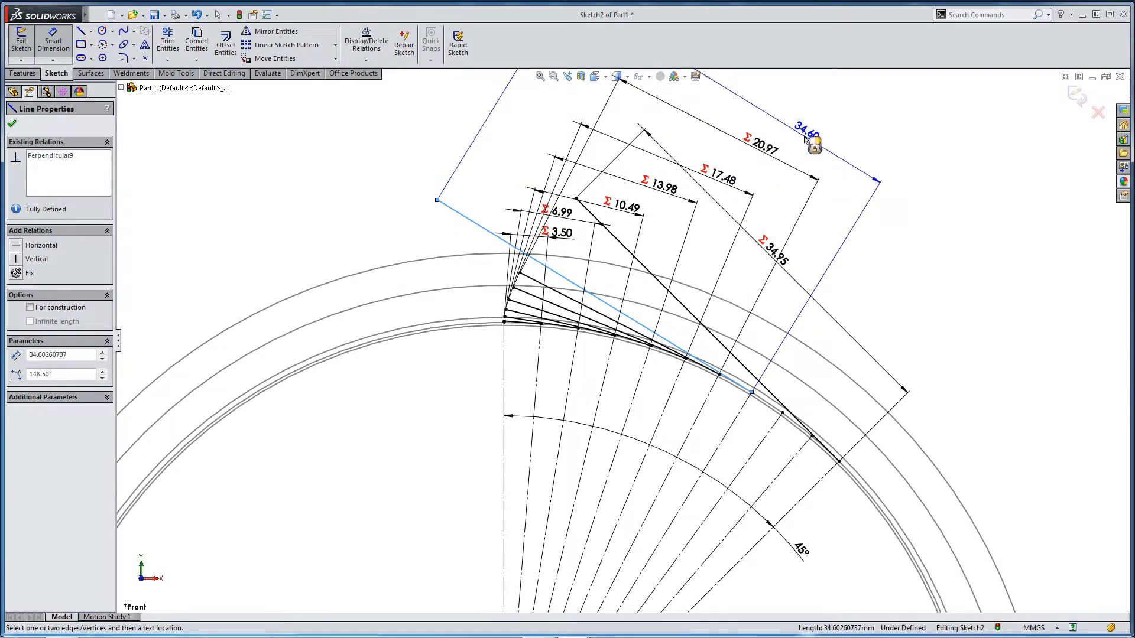
{"action": "left_click", "coordinate": [809, 138]}
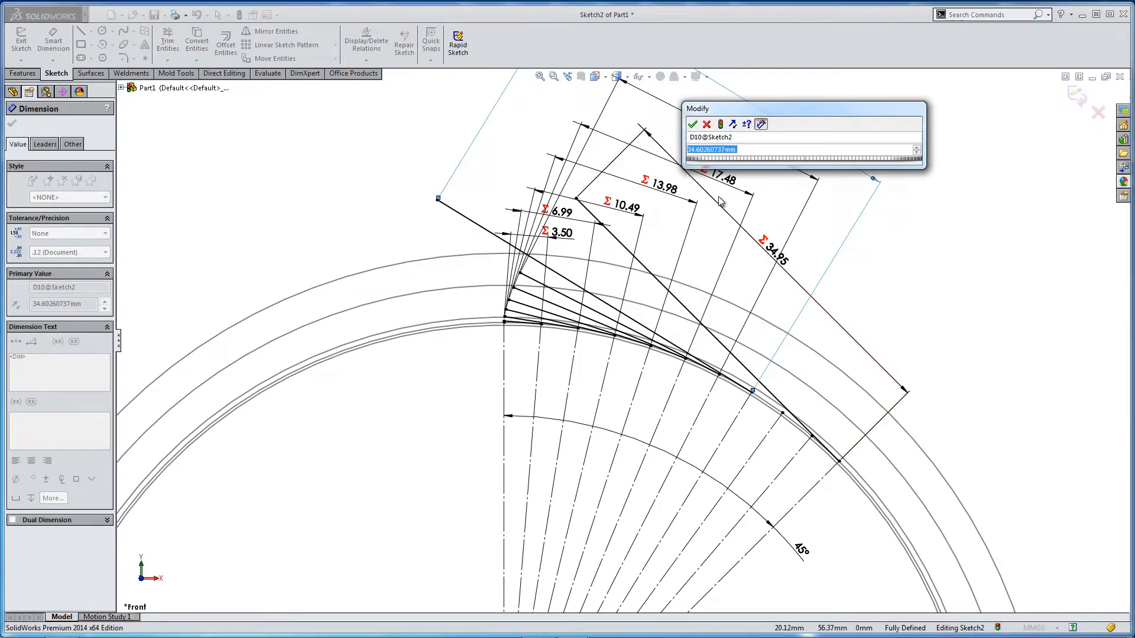
{"action": "type", "text": "="}
{"action": "left_click", "coordinate": [558, 233]}
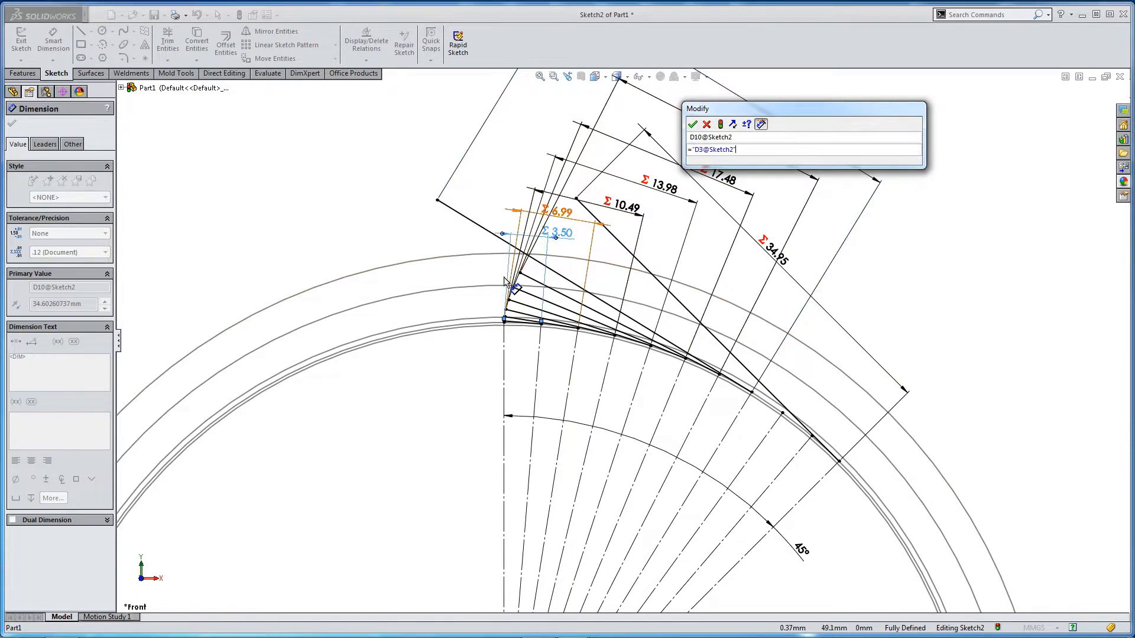
{"action": "type", "text": "* 7"}
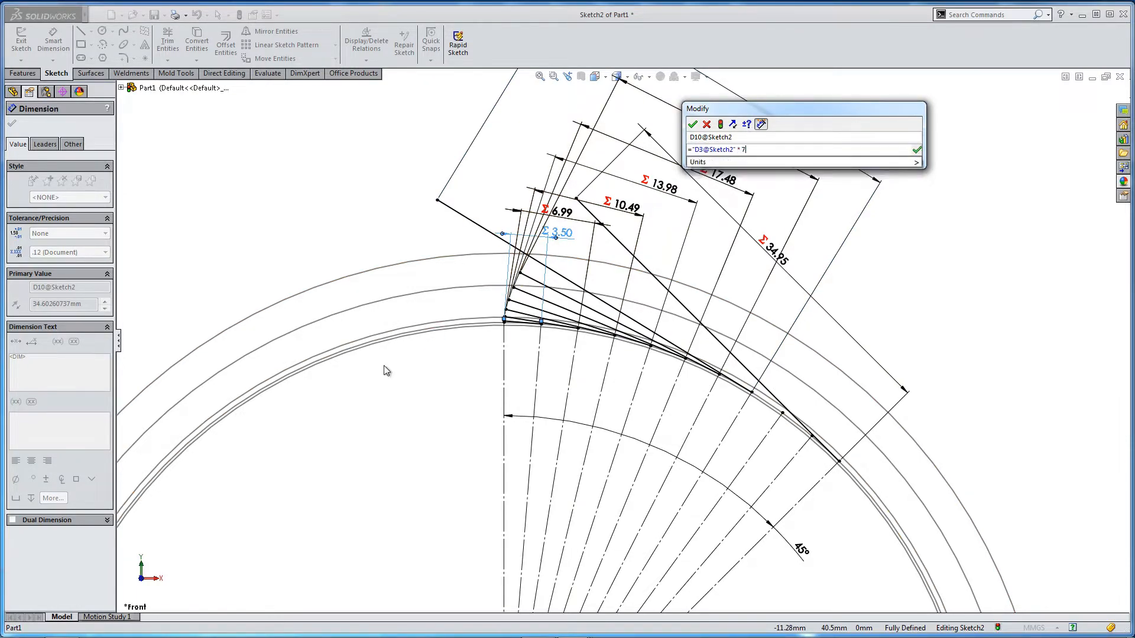
{"action": "key", "text": "Return"}
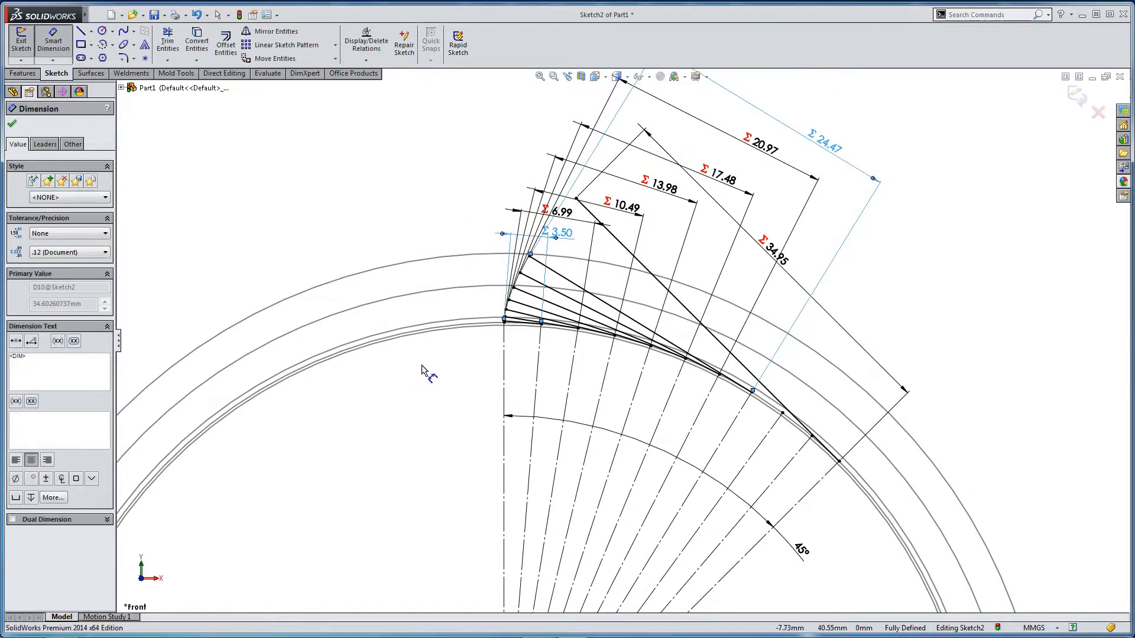
{"action": "key", "text": "Escape"}
Move the 34.95 dimension farther outward, away from the other length dimensions.
{"action": "scroll", "coordinate": [592, 290], "scroll_direction": "down", "scroll_amount": 2}
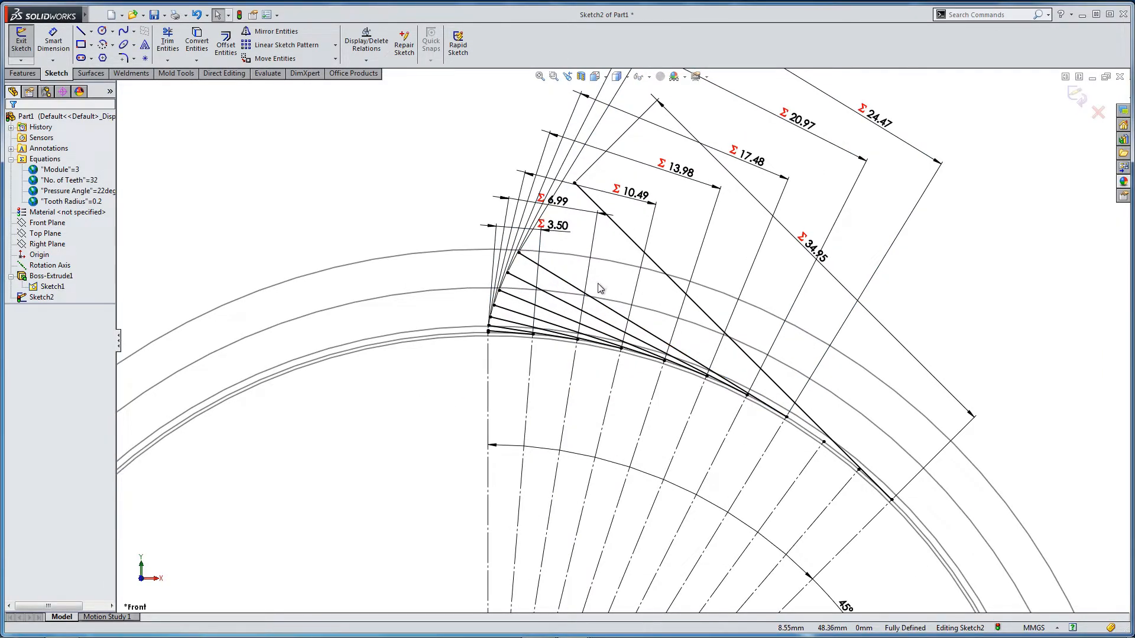
{"action": "scroll", "coordinate": [627, 331], "scroll_direction": "up", "scroll_amount": 1}
{"action": "left_click_drag", "start_coordinate": [791, 263], "coordinate": [967, 131]}
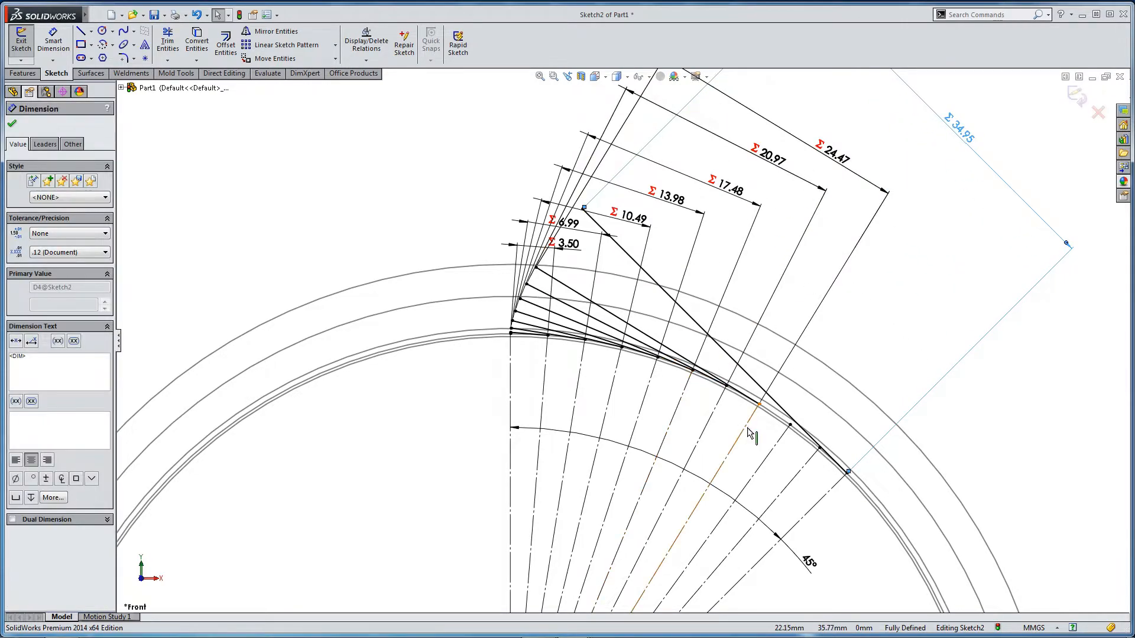
Draw a line about 35 mm long up from the outer end of the eighth radial centerline and make it perpendicular to that centerline.
{"action": "scroll", "coordinate": [775, 444], "scroll_direction": "down", "scroll_amount": 3}
{"action": "left_click", "coordinate": [86, 29]}
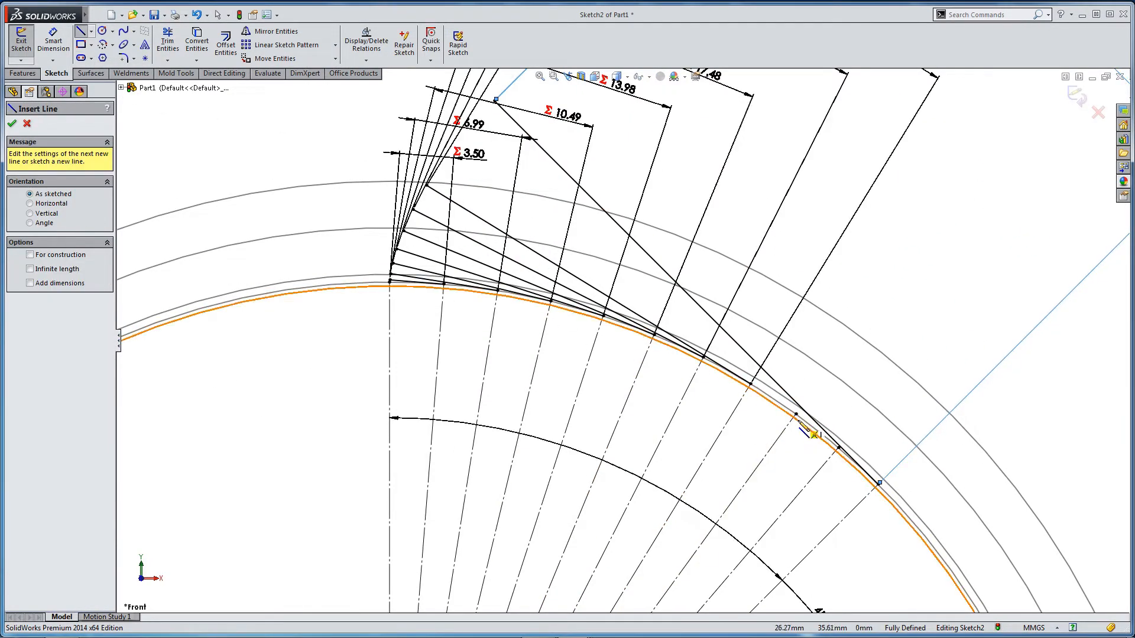
{"action": "left_click", "coordinate": [796, 414]}
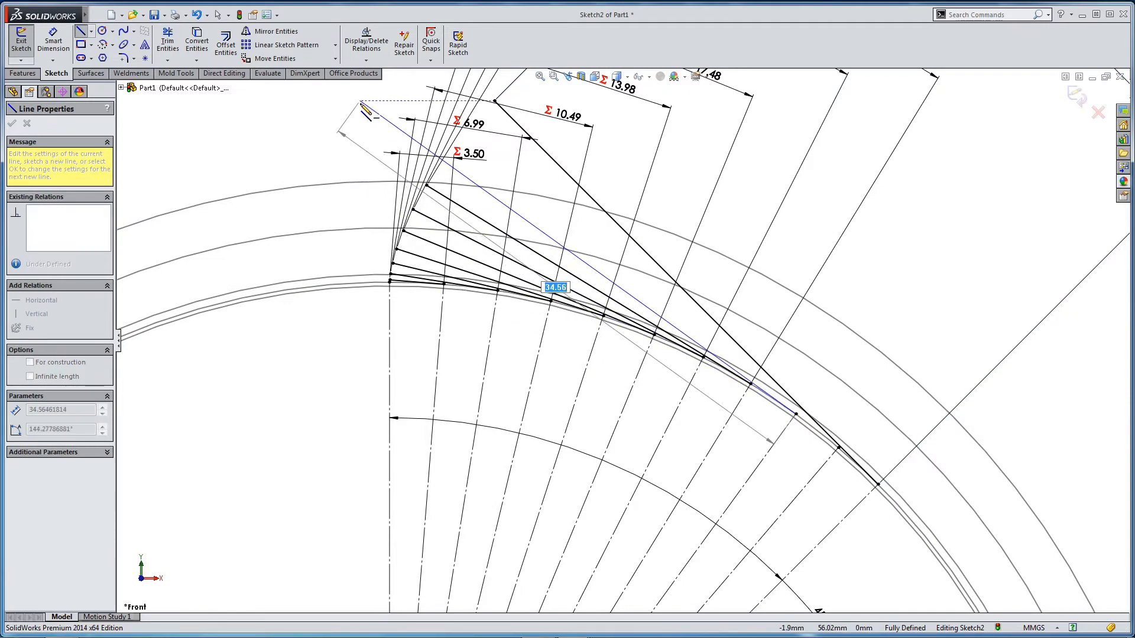
{"action": "left_click", "coordinate": [360, 101]}
{"action": "key", "text": "Escape"}
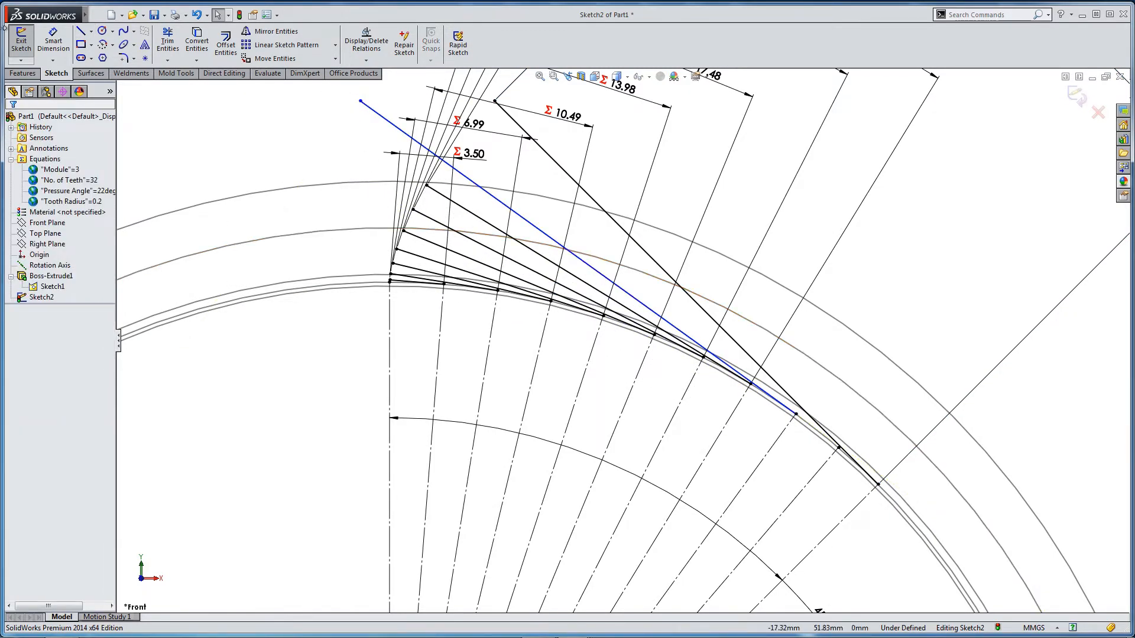
{"action": "left_click", "coordinate": [489, 195]}
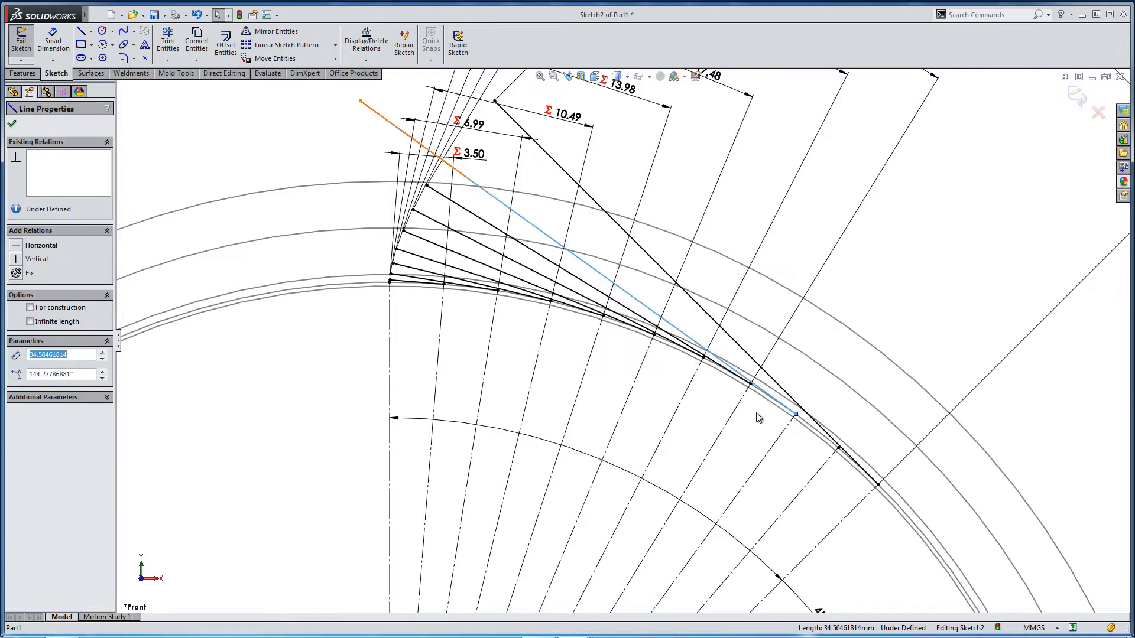
{"action": "left_click", "coordinate": [785, 427], "text": "ctrl"}
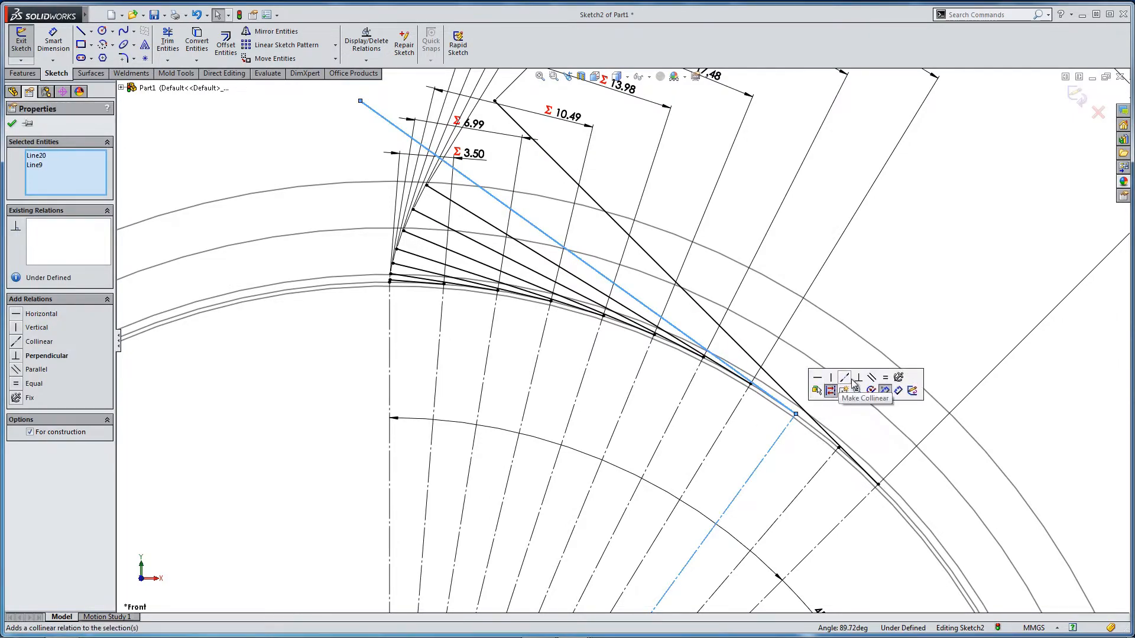
{"action": "left_click", "coordinate": [857, 383]}
{"action": "key", "text": "Escape"}
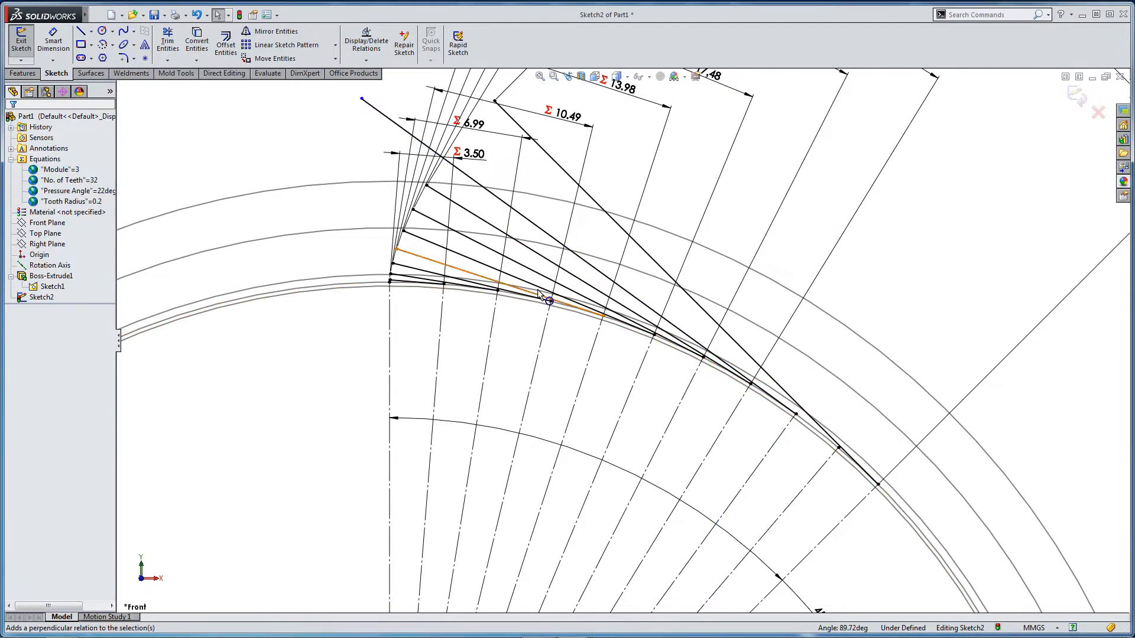
{"action": "left_click", "coordinate": [783, 399]}
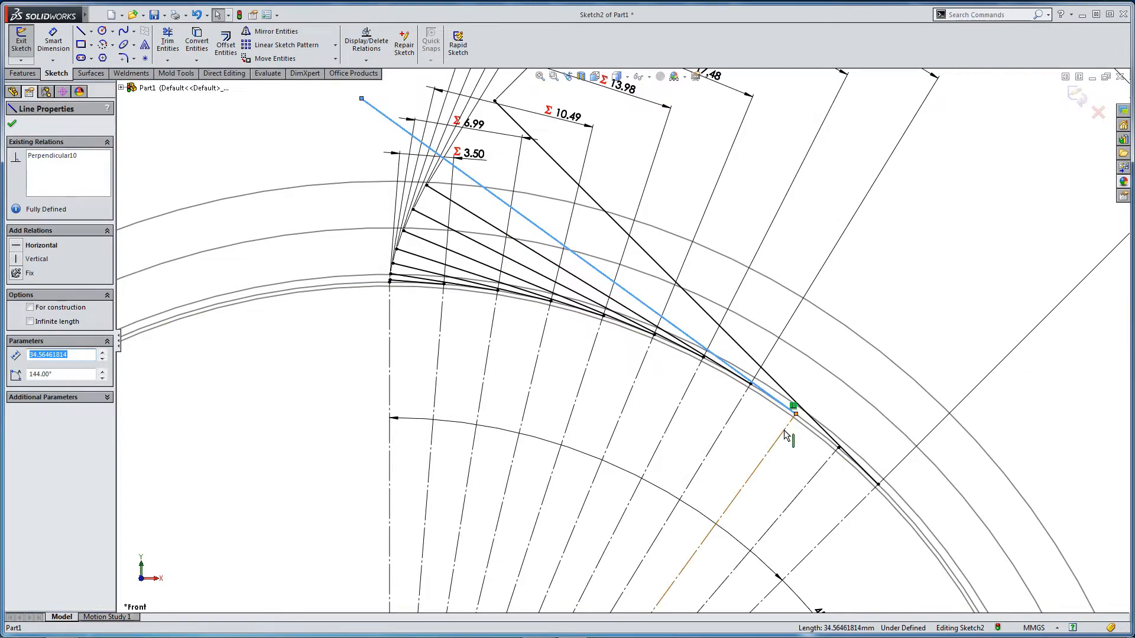
{"action": "left_click", "coordinate": [784, 431], "text": "ctrl"}
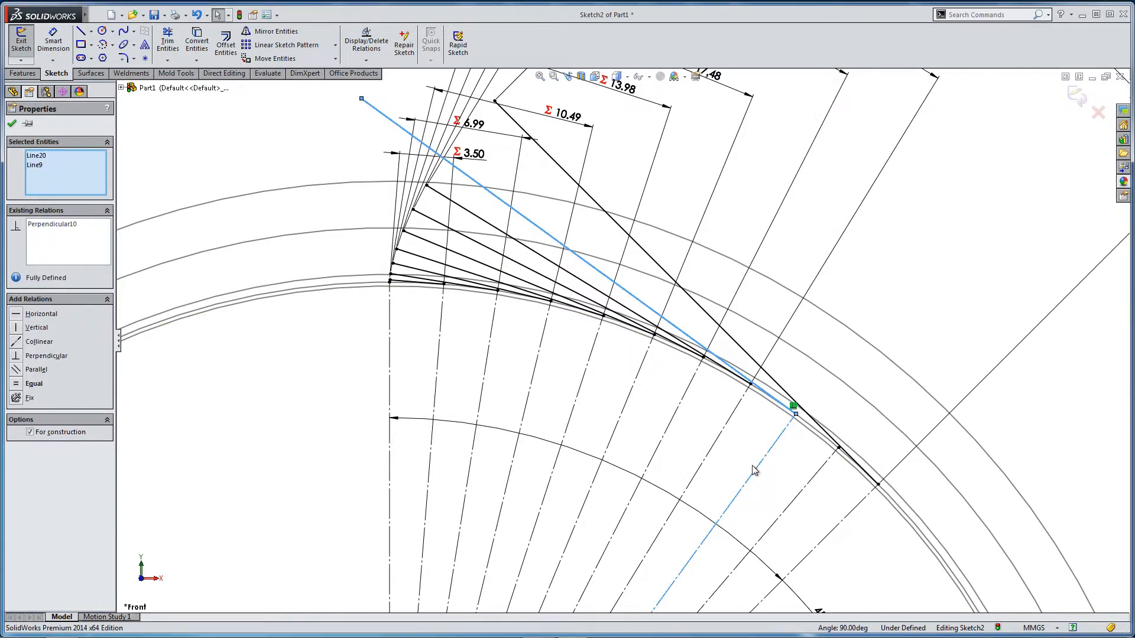
{"action": "key", "text": "Escape"}
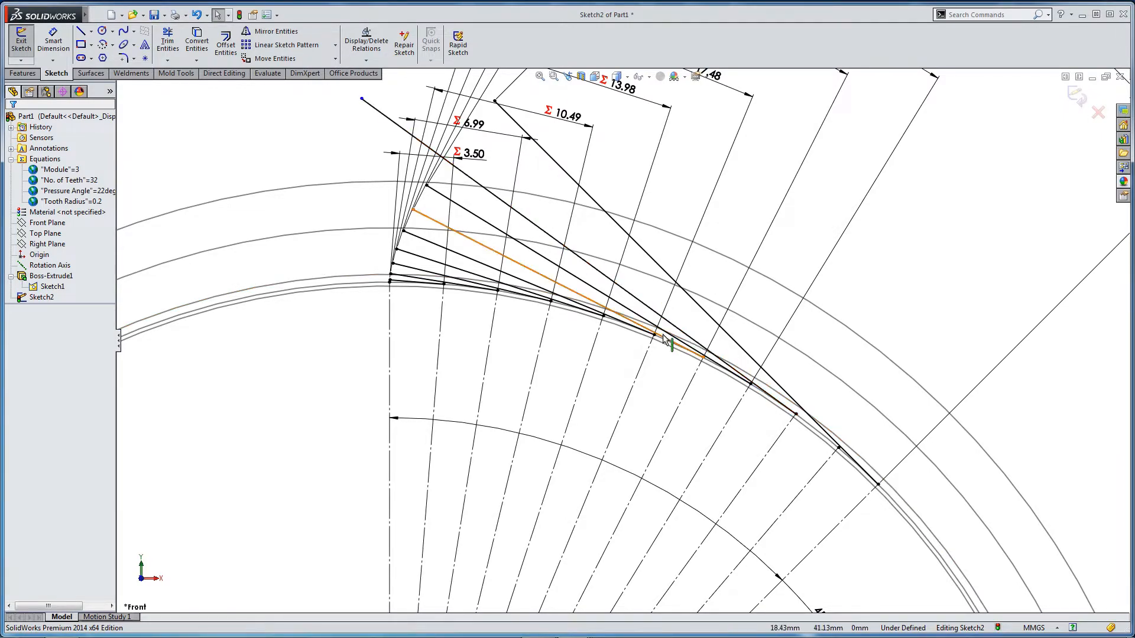
Dimension the length of the line at the eighth radial centerline with the equation ="D3@Sketch2" * 8.
{"action": "left_click", "coordinate": [50, 40]}
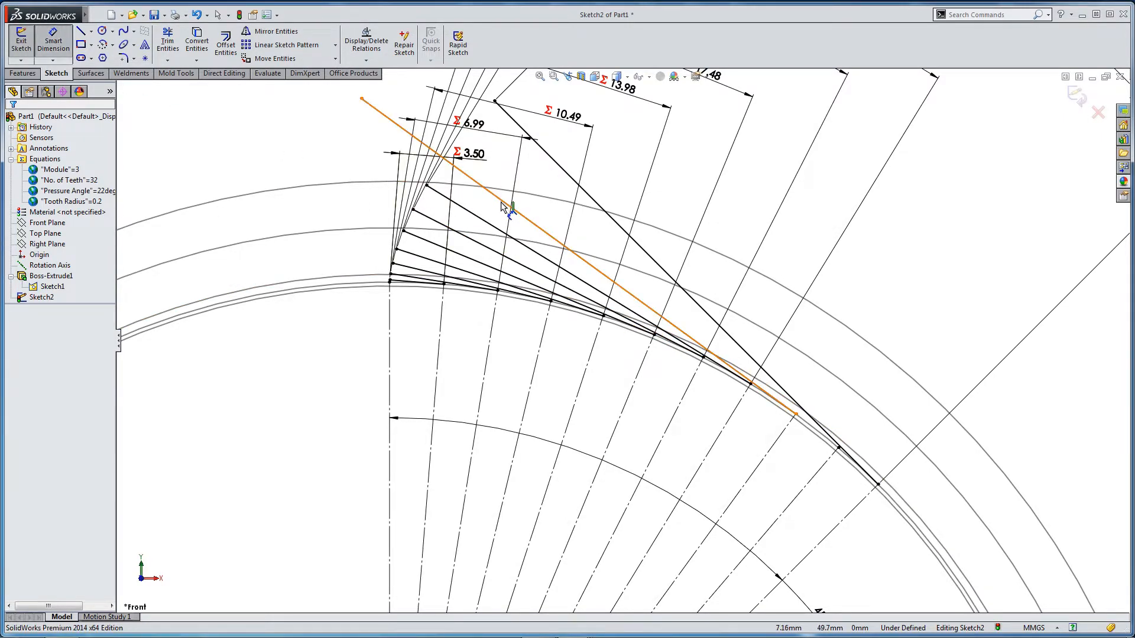
{"action": "left_click", "coordinate": [507, 204]}
{"action": "scroll", "coordinate": [587, 210], "scroll_direction": "up", "scroll_amount": 3}
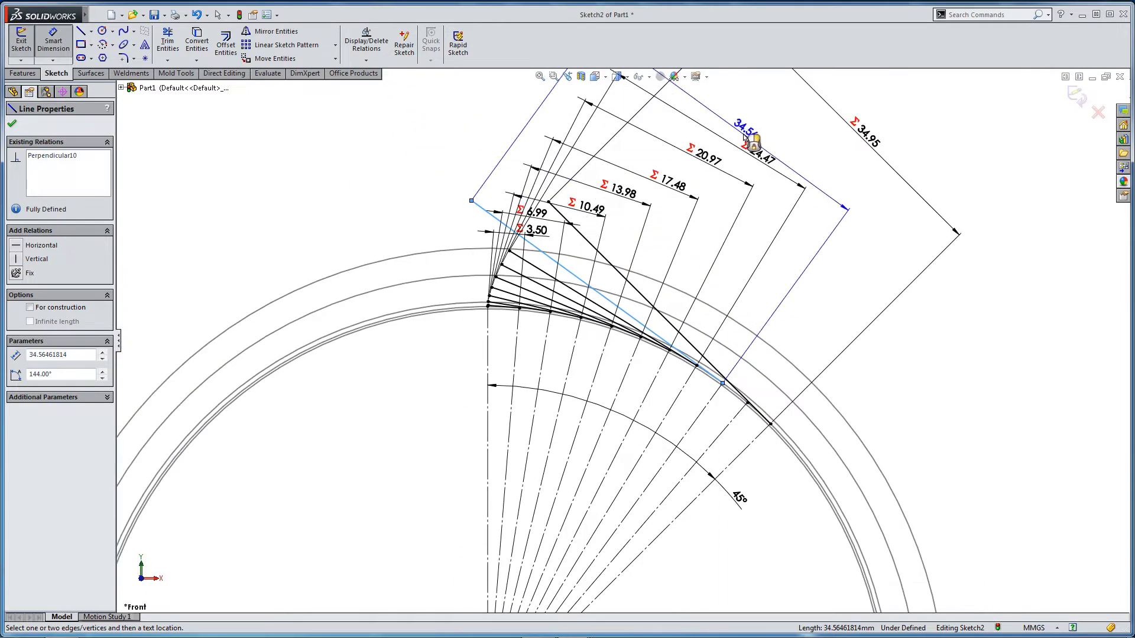
{"action": "left_click", "coordinate": [778, 129]}
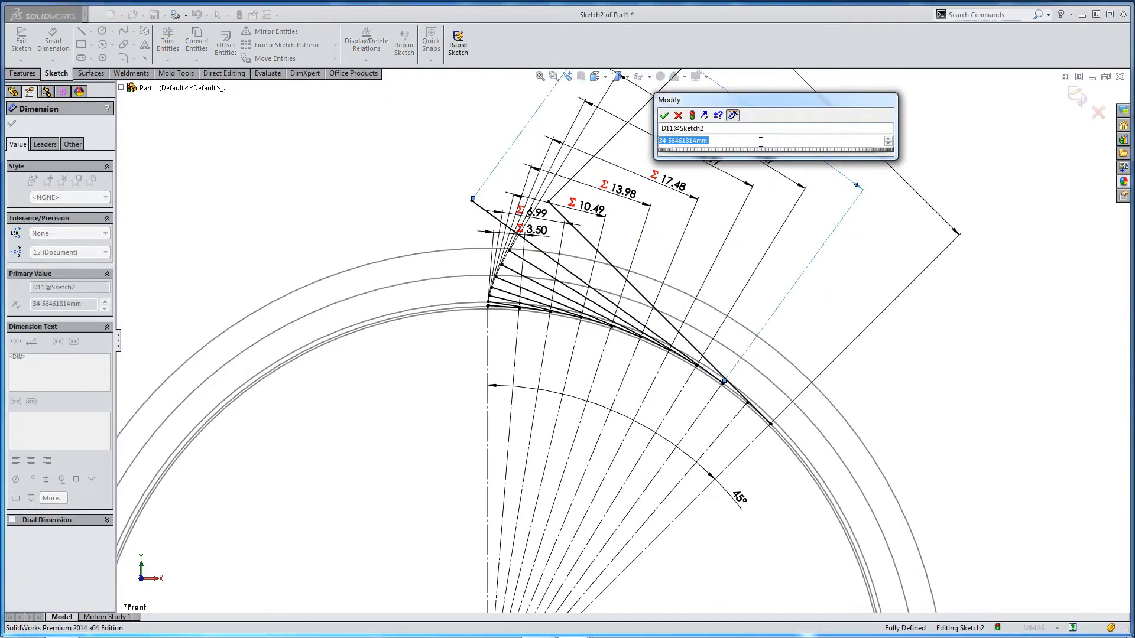
{"action": "type", "text": "="}
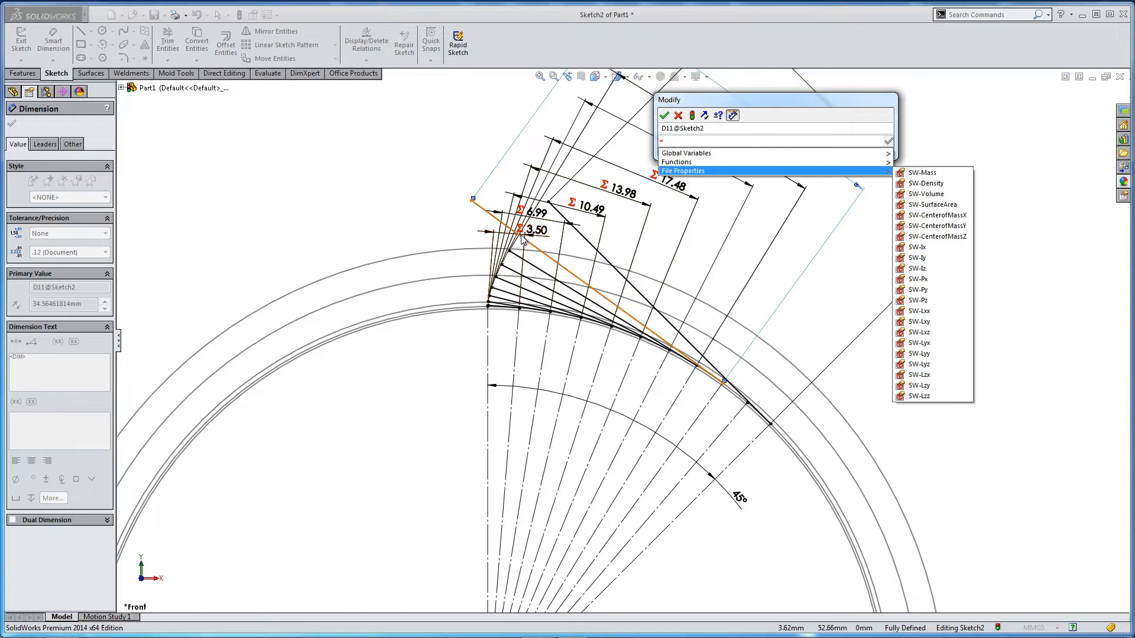
{"action": "left_click", "coordinate": [529, 234]}
{"action": "type", "text": "*8"}
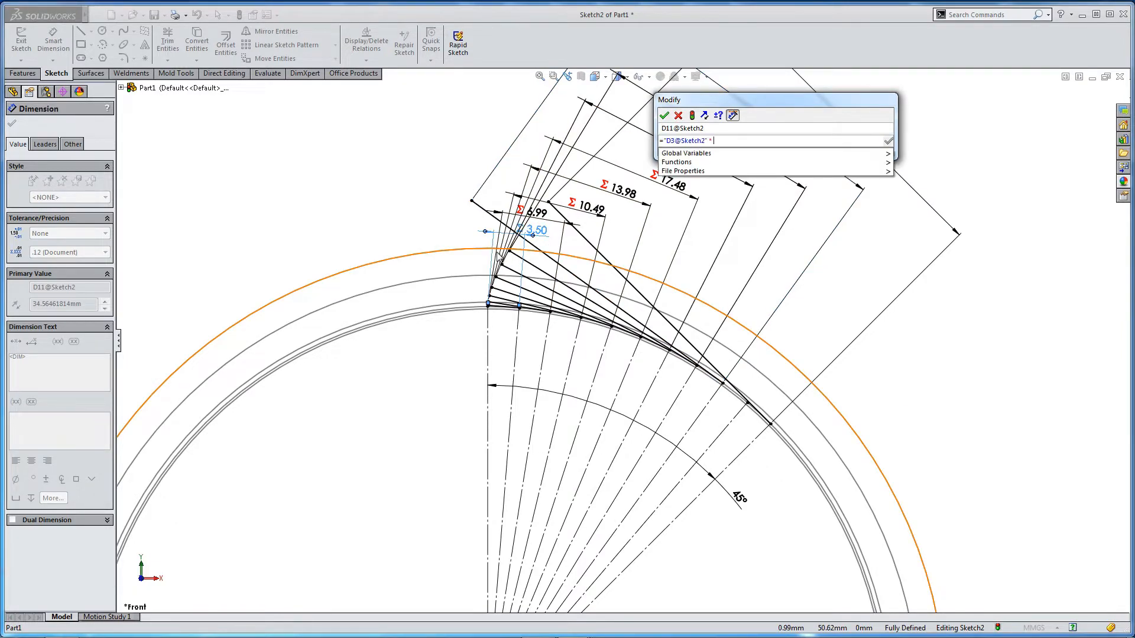
{"action": "key", "text": "Return"}
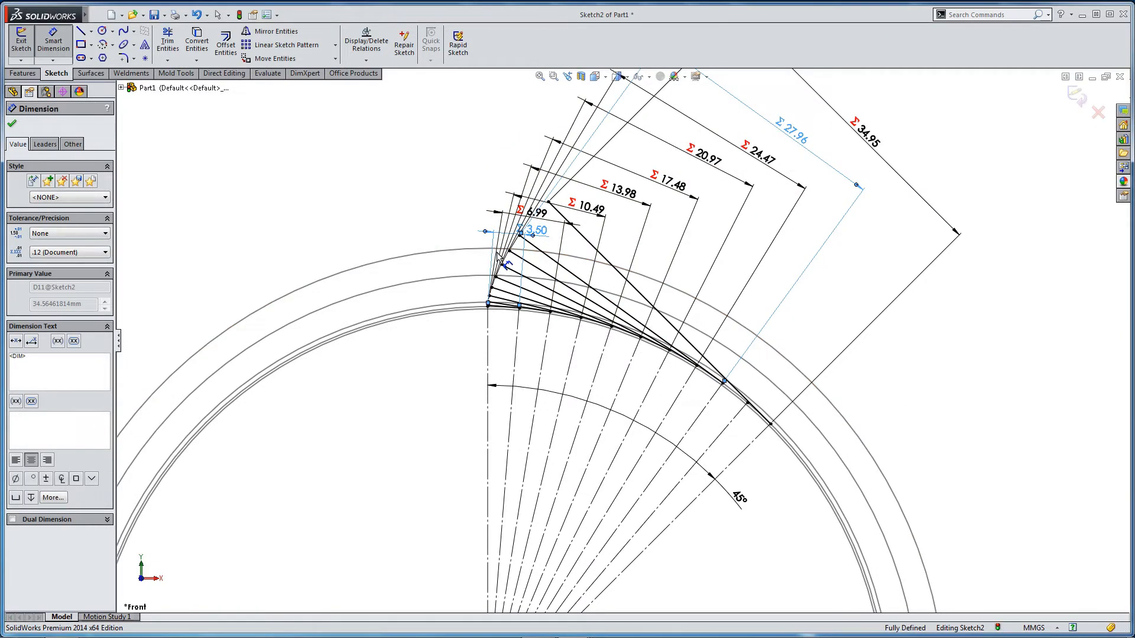
{"action": "scroll", "coordinate": [607, 337], "scroll_direction": "down", "scroll_amount": 1}
{"action": "key", "text": "Escape"}
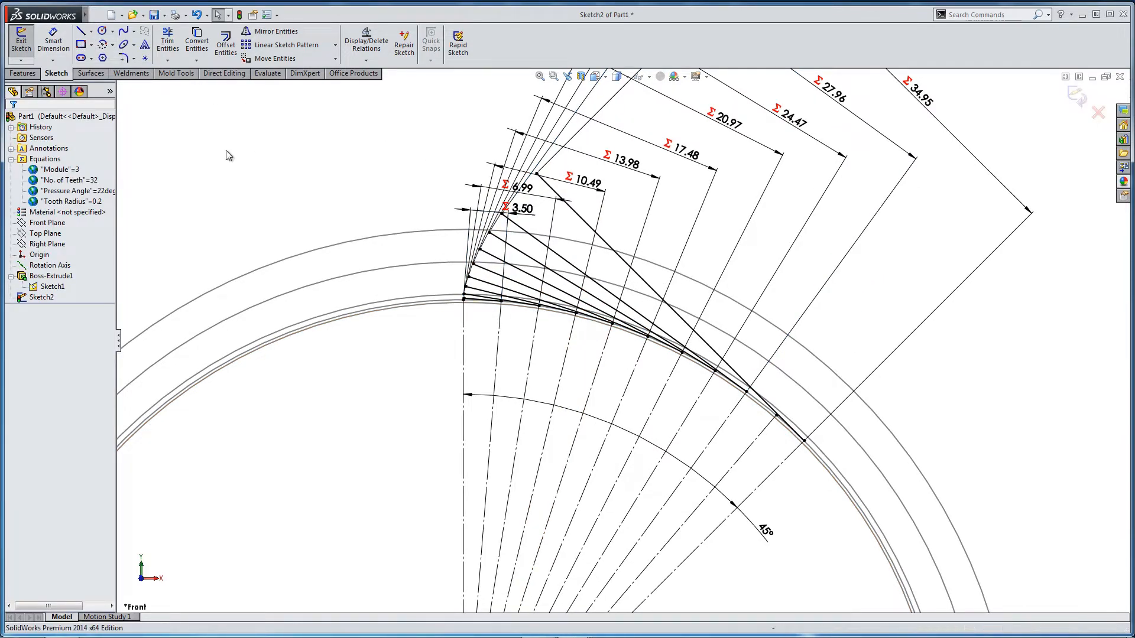
Draw a line about 14 mm long up from the outer end of the ninth radial centerline and make it perpendicular to that centerline.
{"action": "left_click", "coordinate": [81, 33]}
{"action": "scroll", "coordinate": [733, 429], "scroll_direction": "down", "scroll_amount": 2}
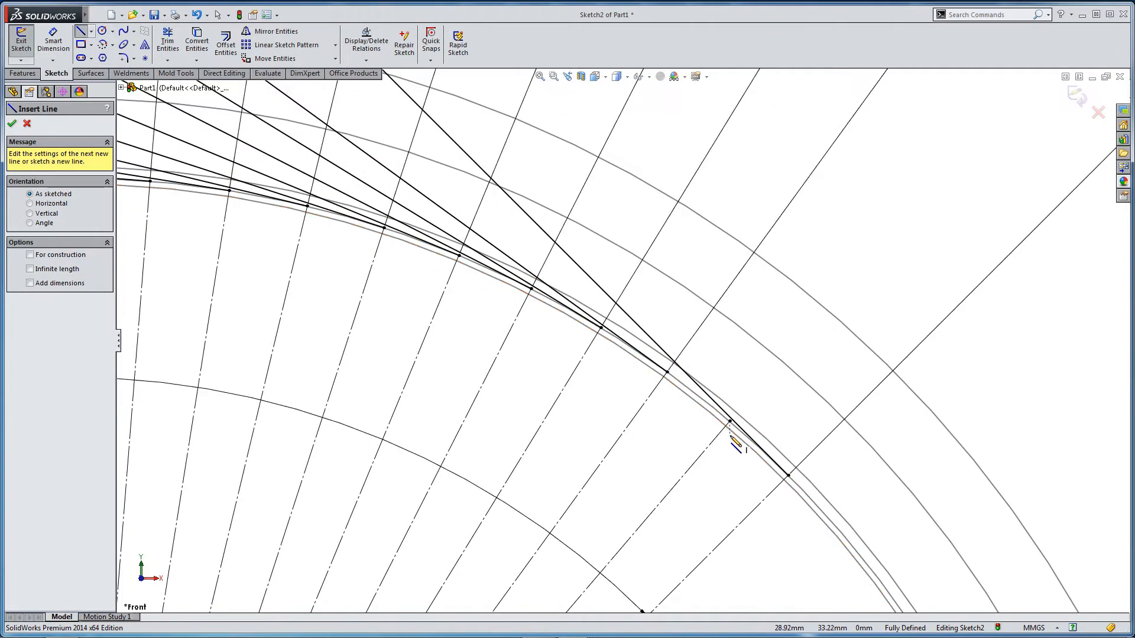
{"action": "left_click", "coordinate": [730, 421]}
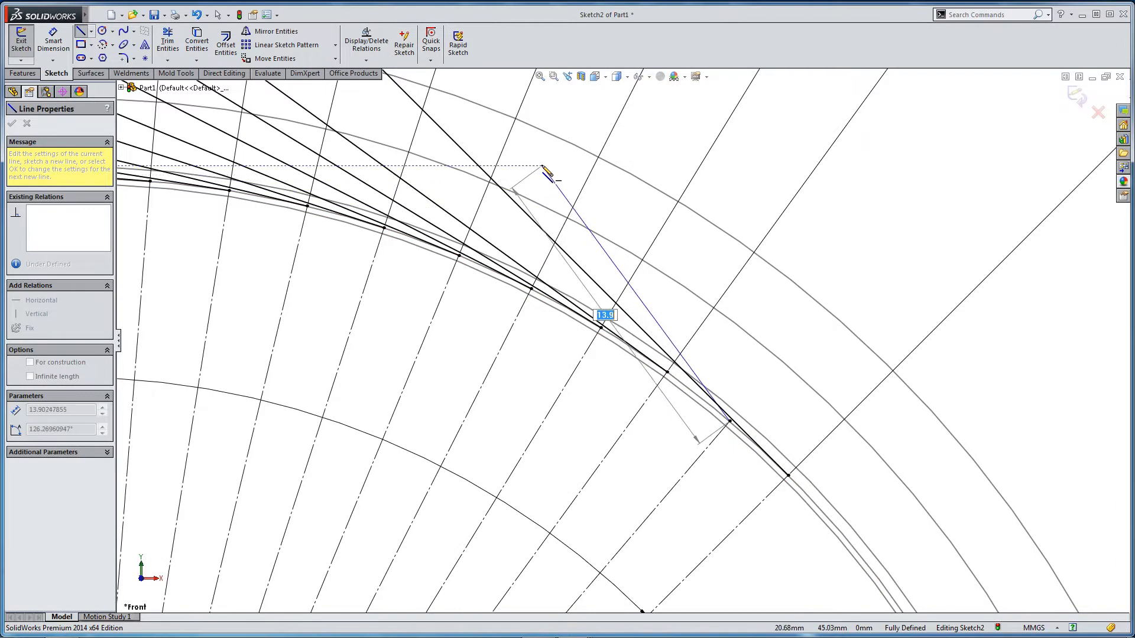
{"action": "key", "text": "Escape"}
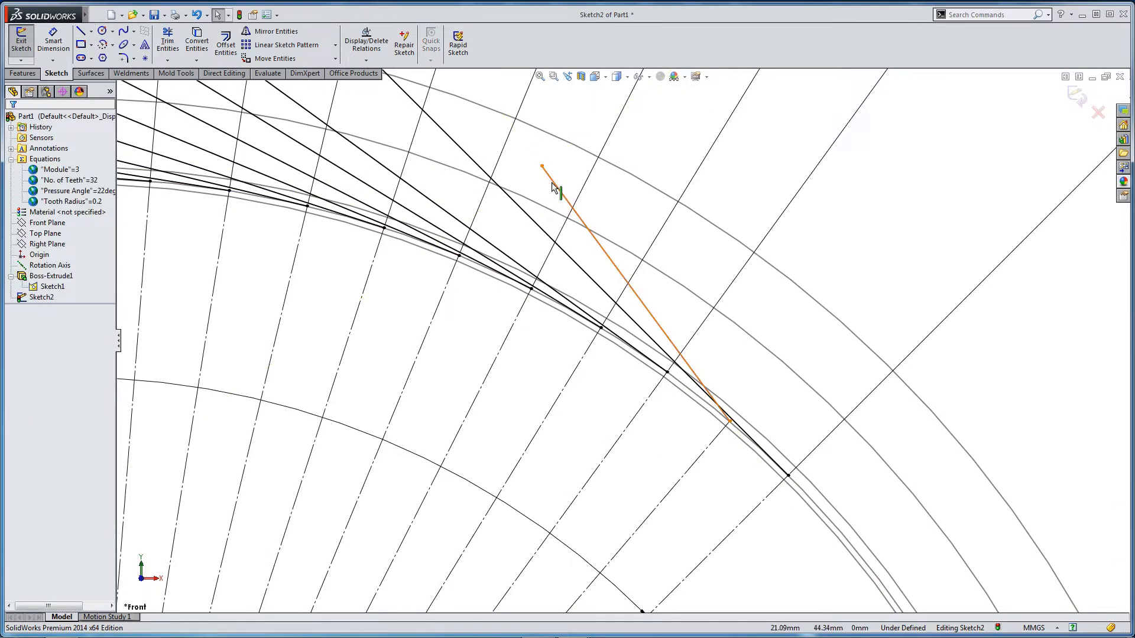
{"action": "left_click", "coordinate": [554, 183]}
{"action": "left_click", "coordinate": [718, 447], "text": "ctrl"}
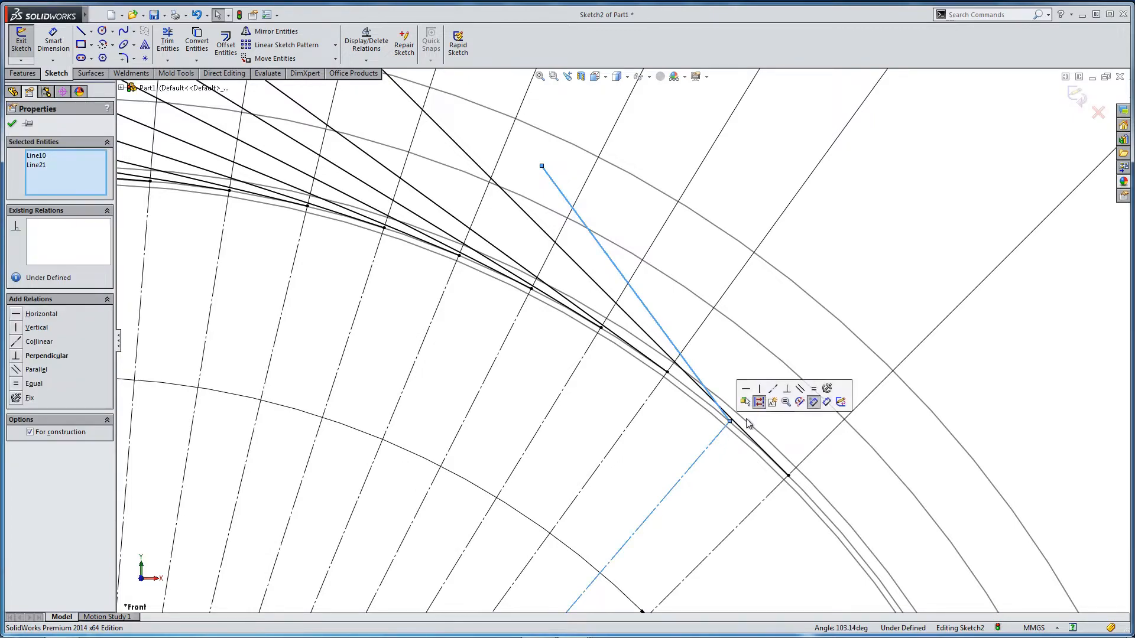
{"action": "left_click", "coordinate": [786, 395]}
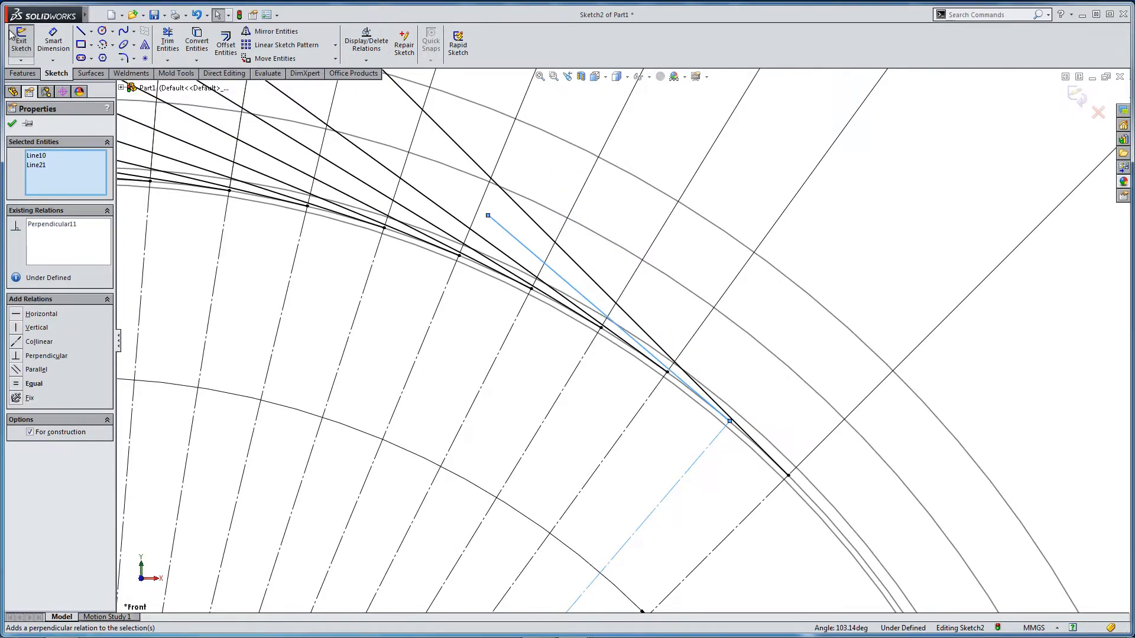
Dimension the length of the line at the ninth radial centerline with the equation ="D3@Sketch2" * 9.
{"action": "left_click", "coordinate": [53, 41]}
{"action": "left_click", "coordinate": [515, 238]}
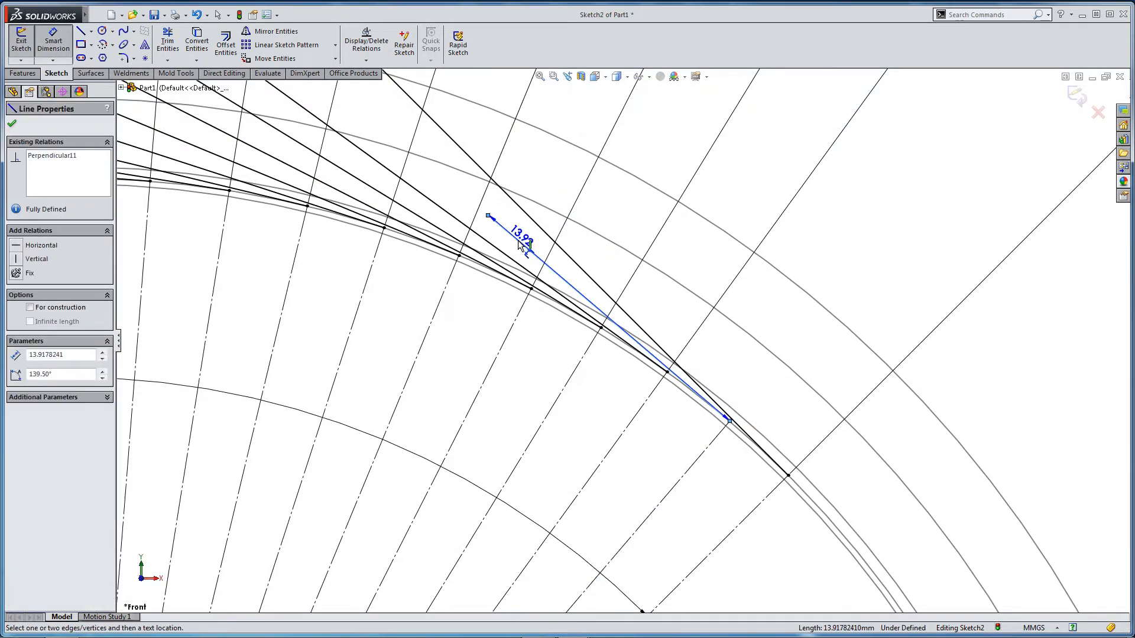
{"action": "key", "text": "z"}
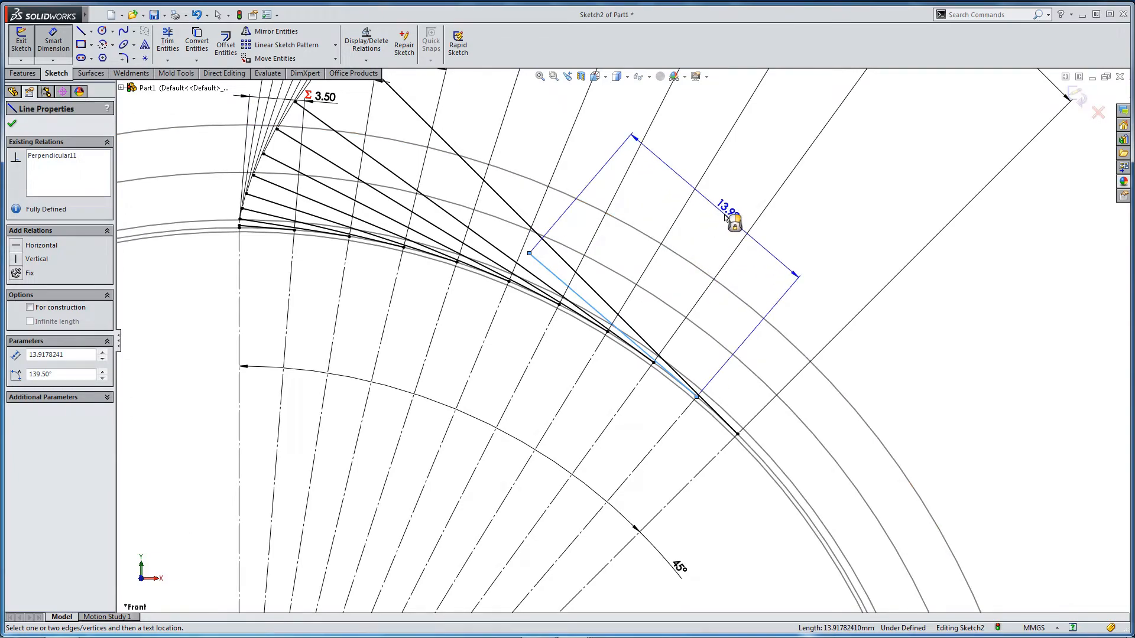
{"action": "left_click", "coordinate": [726, 217]}
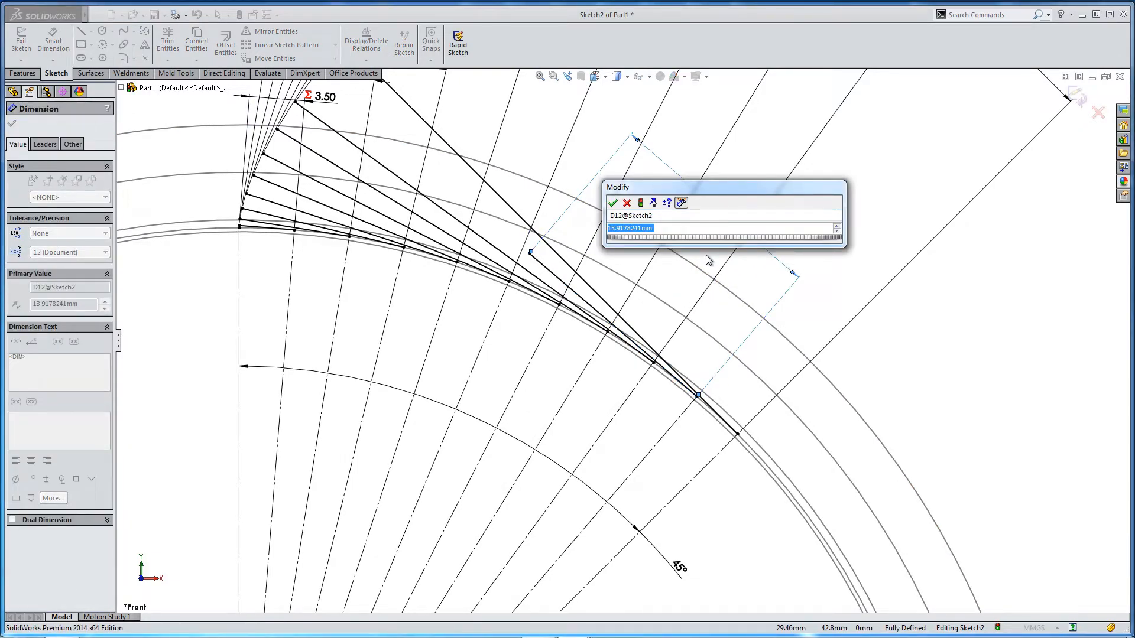
{"action": "type", "text": "="}
{"action": "left_click", "coordinate": [321, 97]}
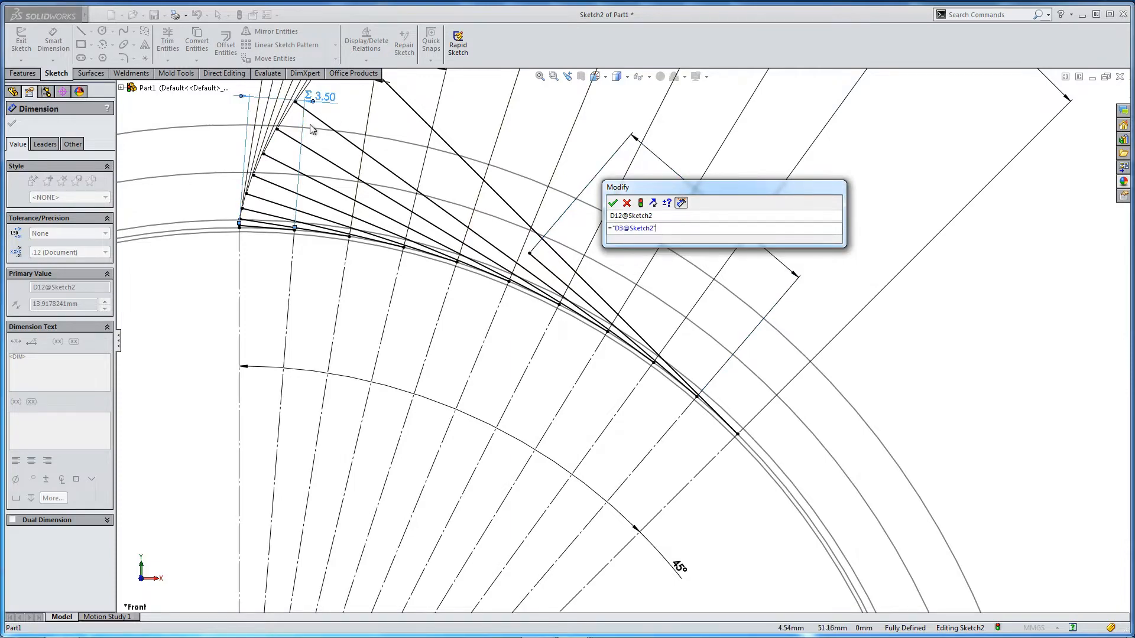
{"action": "type", "text": "*"}
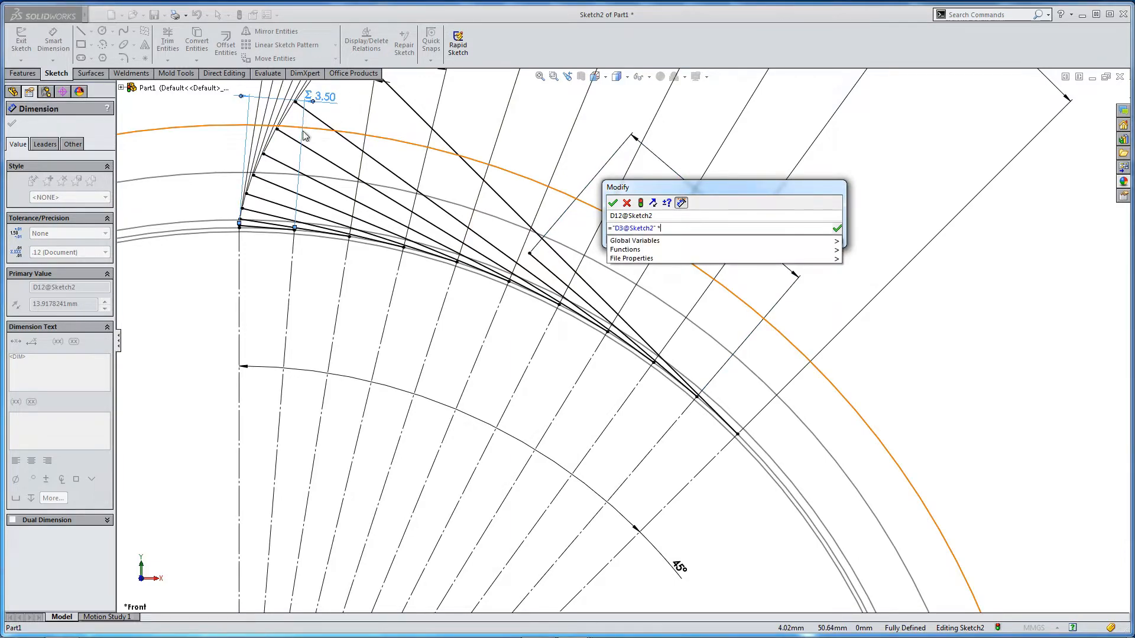
{"action": "type", "text": " 9"}
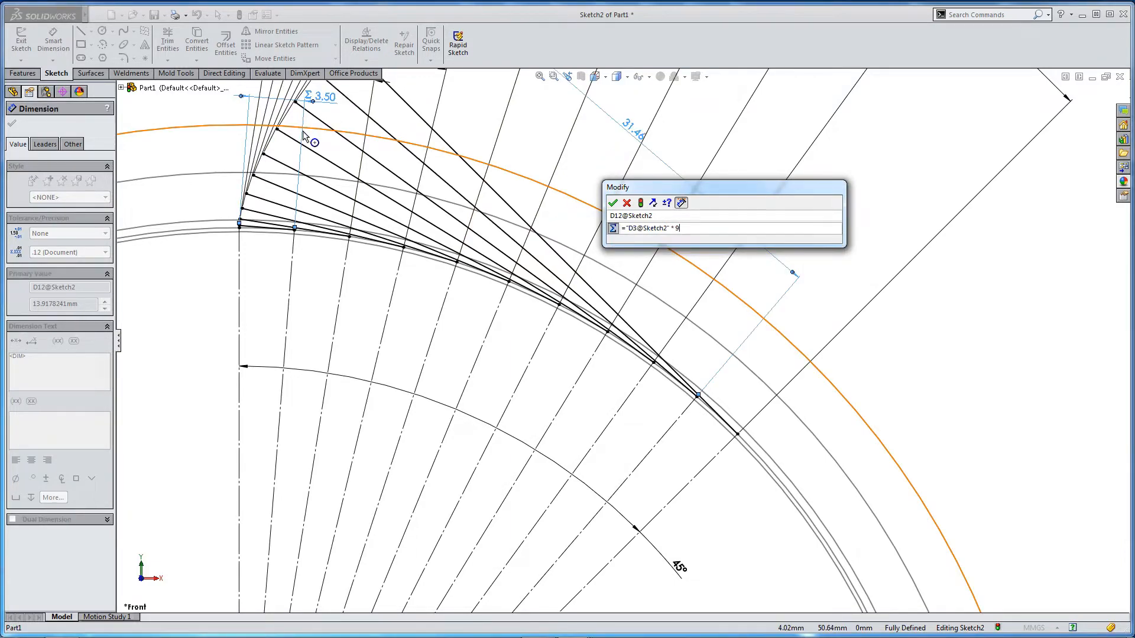
{"action": "key", "text": "Return"}
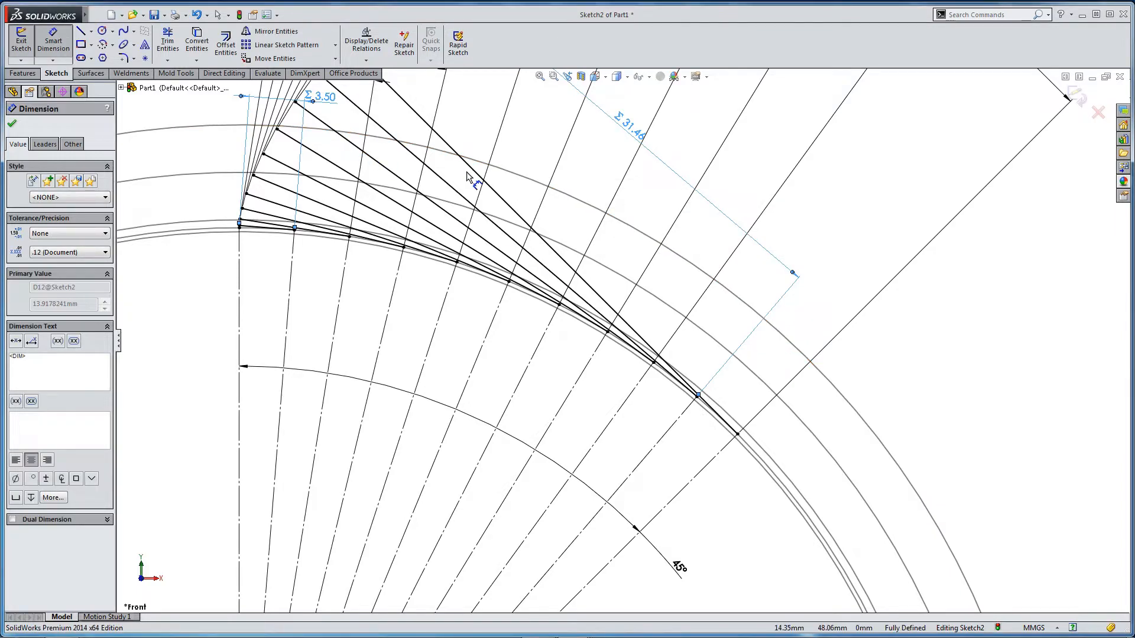
{"action": "key", "text": "Escape"}
Move the 31.46 dimension outward so it sits between the 27.96 and 34.95 dimensions.
{"action": "scroll", "coordinate": [607, 206], "scroll_direction": "up", "scroll_amount": 4}
{"action": "mouse_move", "coordinate": [632, 242]}
{"action": "left_mouse_down"}
{"action": "mouse_move", "coordinate": [640, 218]}
{"action": "mouse_move", "coordinate": [790, 114]}
{"action": "mouse_move", "coordinate": [746, 140]}
{"action": "mouse_move", "coordinate": [755, 130]}
{"action": "left_mouse_up"}
{"action": "scroll", "coordinate": [695, 171], "scroll_direction": "up", "scroll_amount": 1}
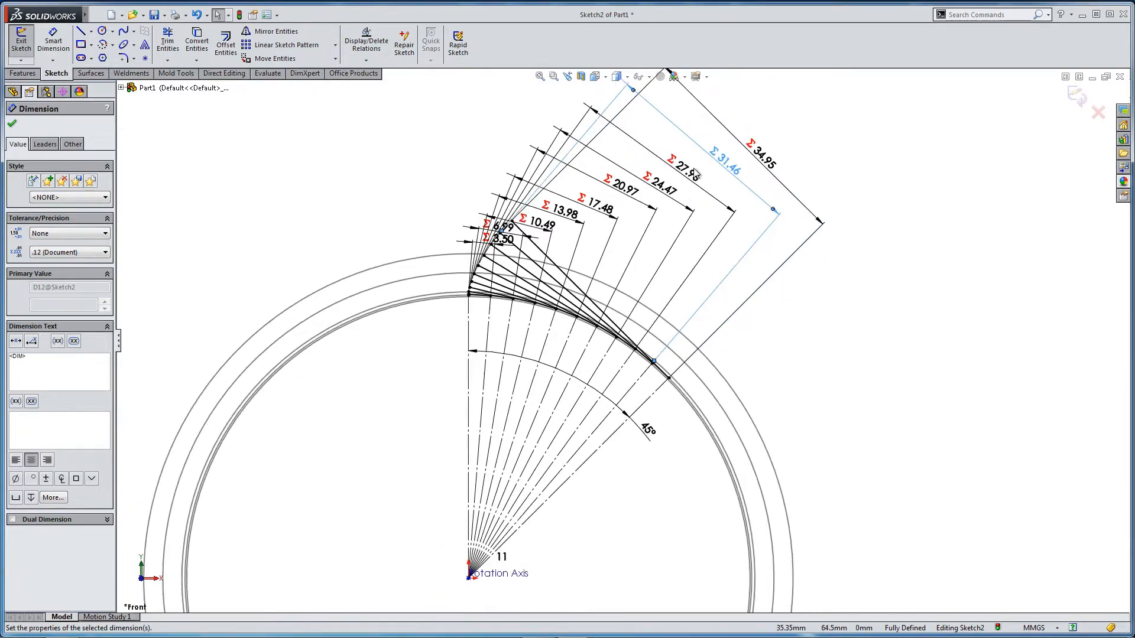
{"action": "scroll", "coordinate": [686, 166], "scroll_direction": "down", "scroll_amount": 2}
{"action": "scroll", "coordinate": [587, 124], "scroll_direction": "up", "scroll_amount": 1}
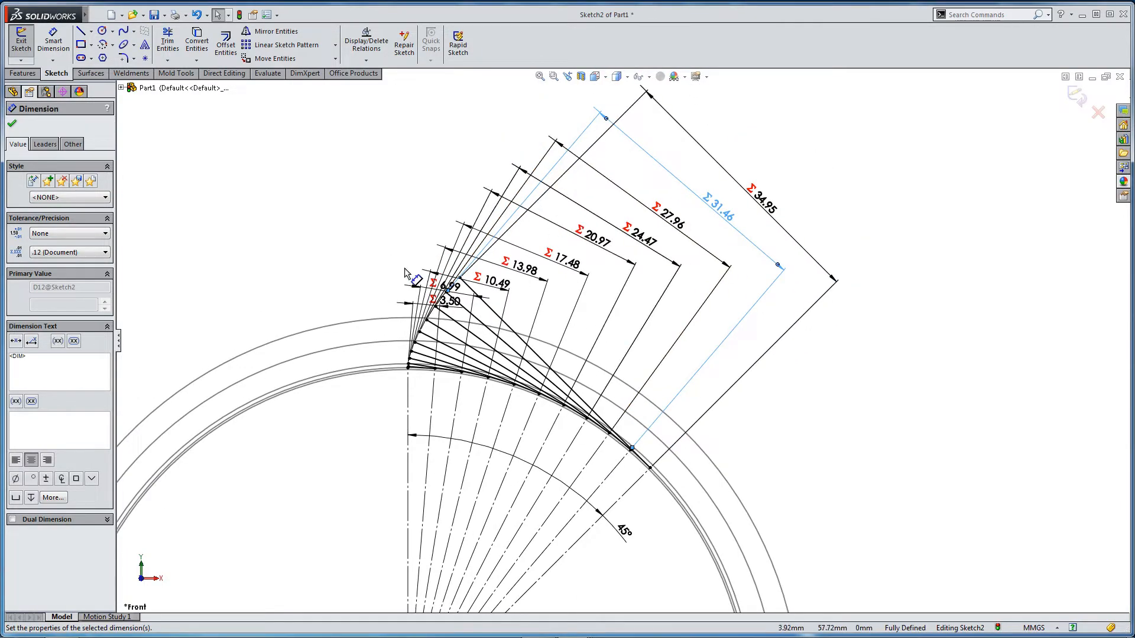
{"action": "left_click", "coordinate": [320, 245]}
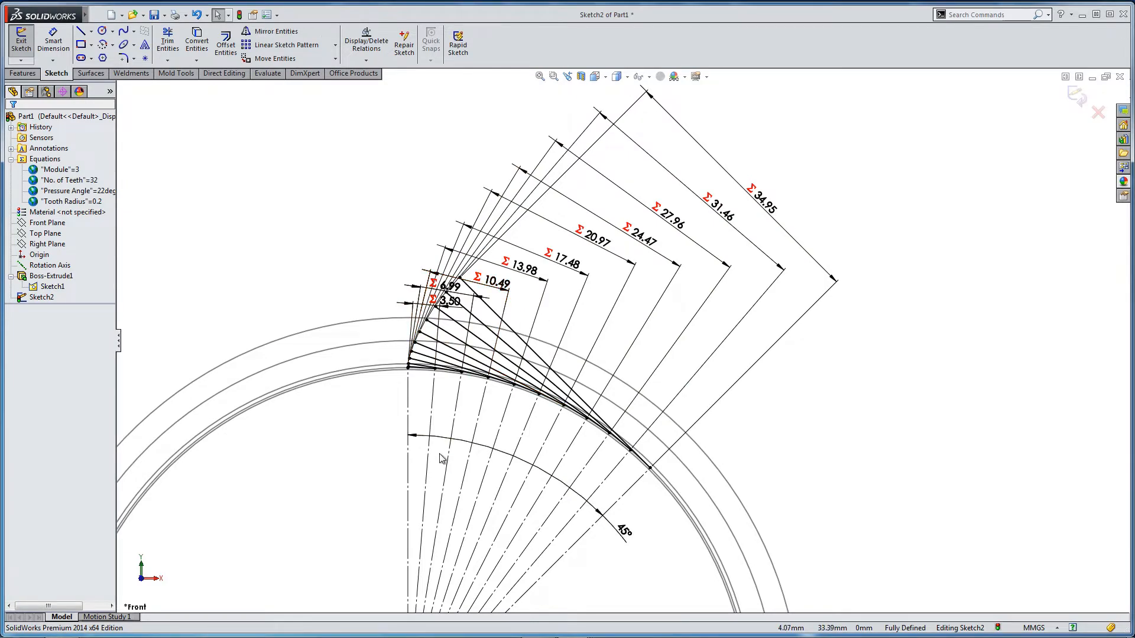
Convert the Sketch1 base circle into the current sketch and trim it to the arc spanned by the 45° fan of centerlines.
{"action": "scroll", "coordinate": [464, 443], "scroll_direction": "down", "scroll_amount": 5}
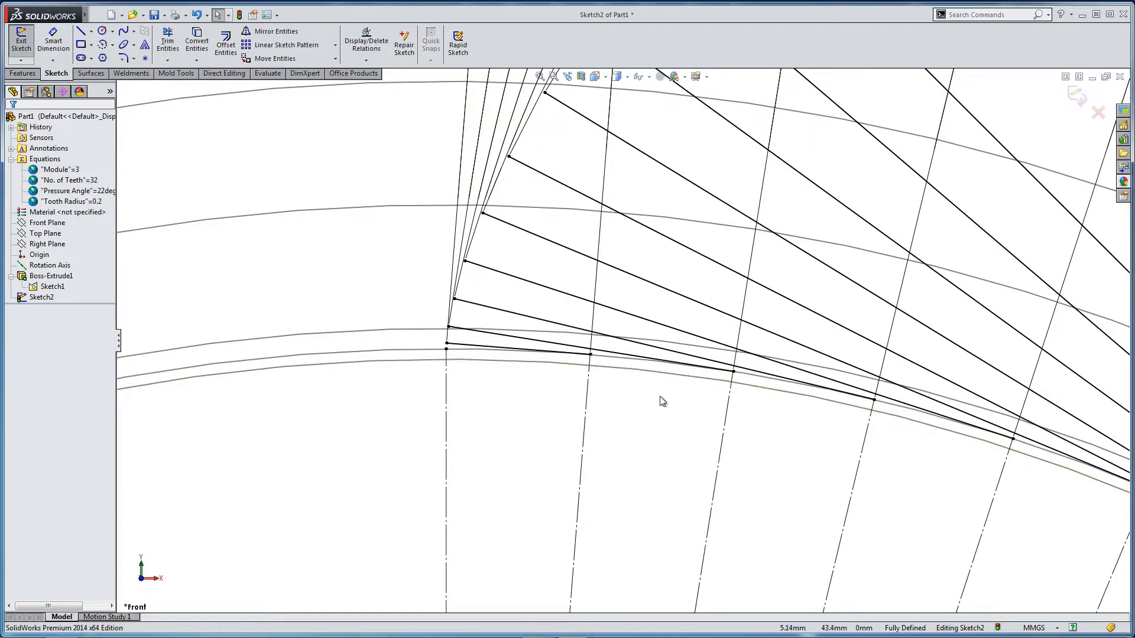
{"action": "scroll", "coordinate": [662, 402], "scroll_direction": "up", "scroll_amount": 5}
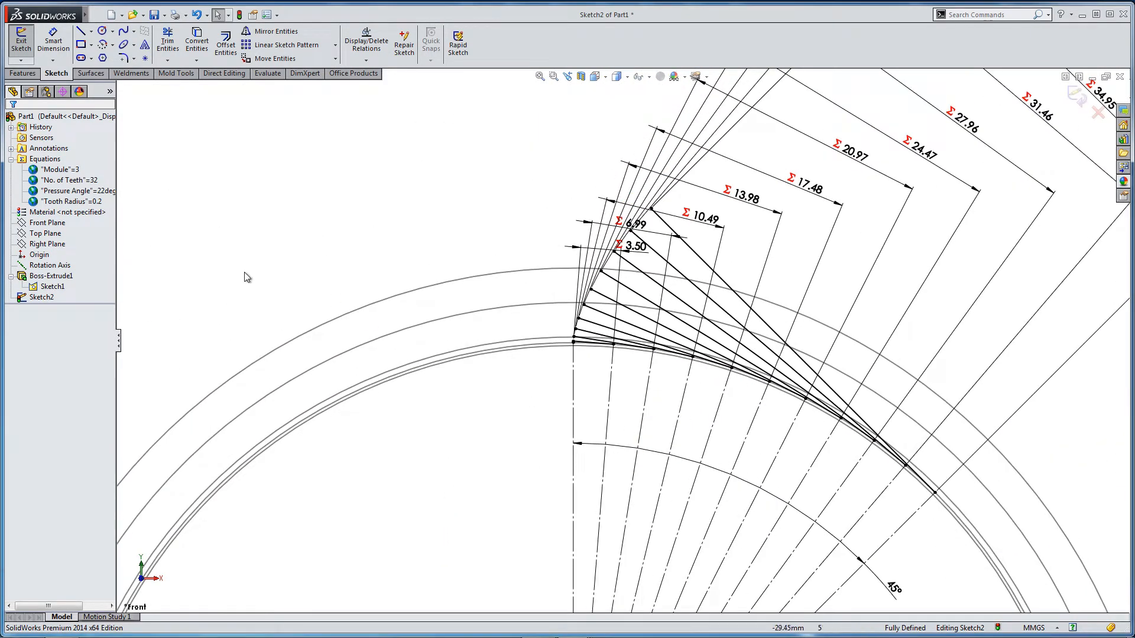
{"action": "left_click", "coordinate": [478, 357]}
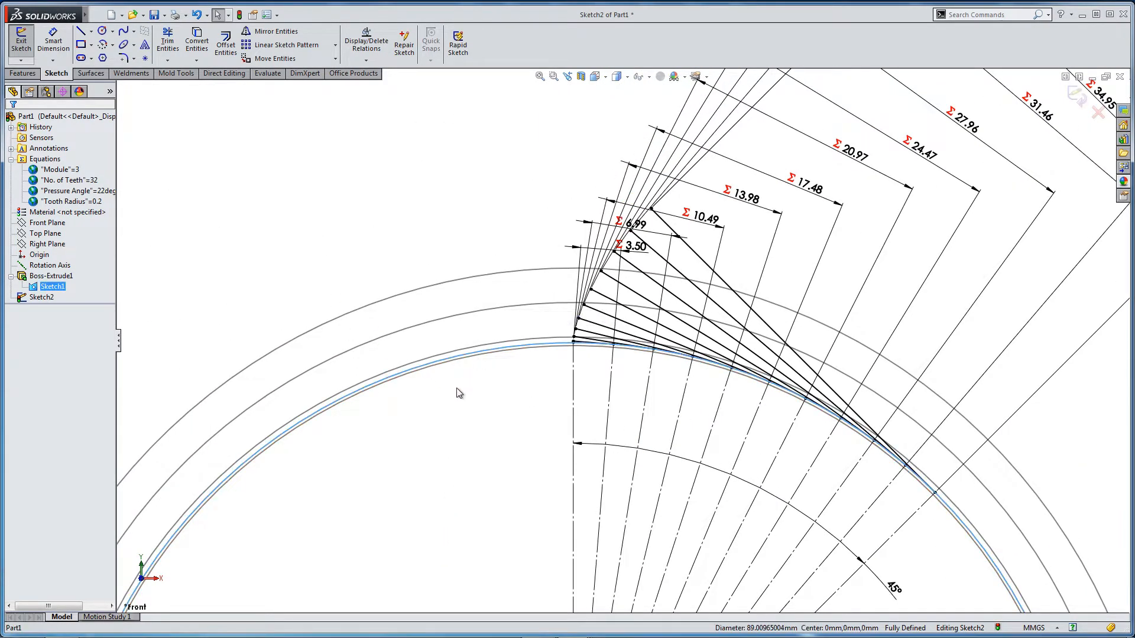
{"action": "left_click", "coordinate": [197, 41]}
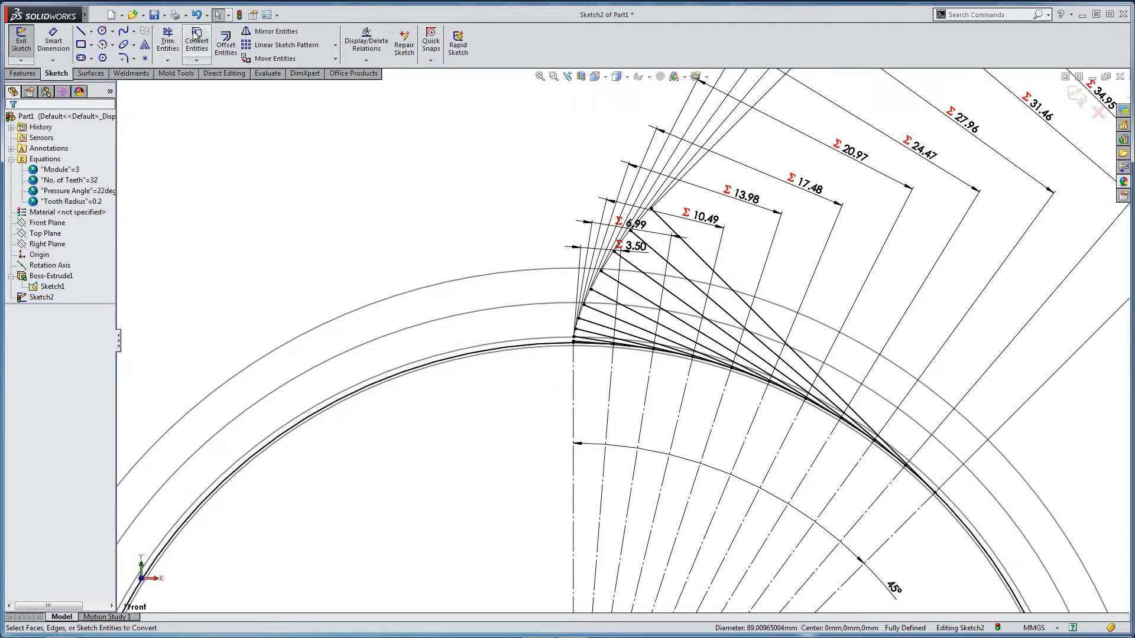
{"action": "left_click", "coordinate": [168, 41]}
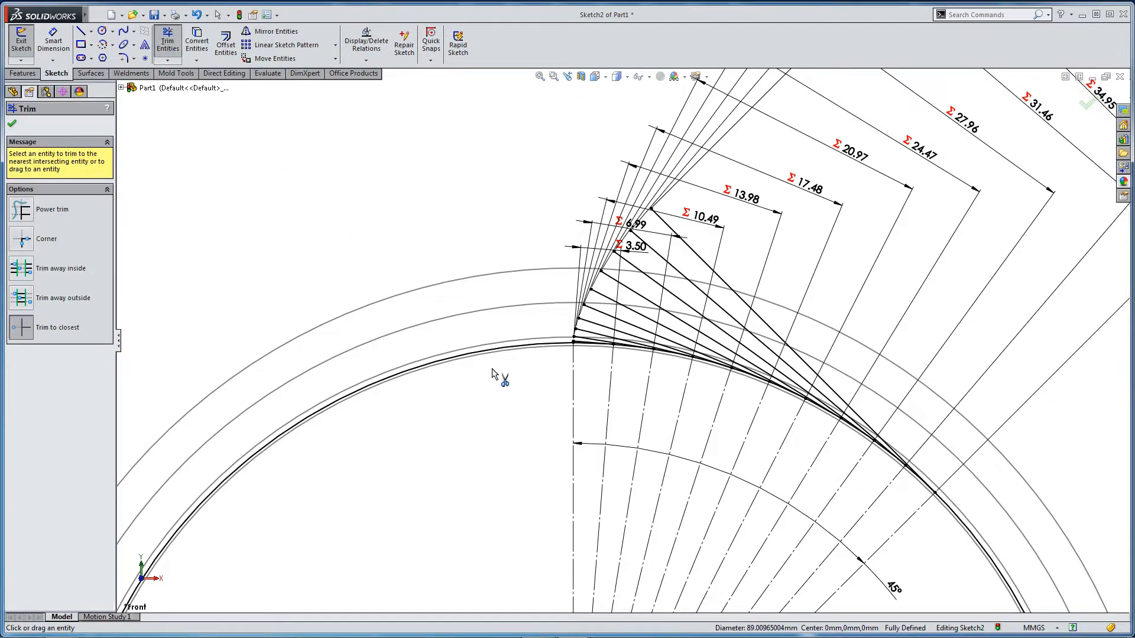
{"action": "left_click", "coordinate": [473, 354]}
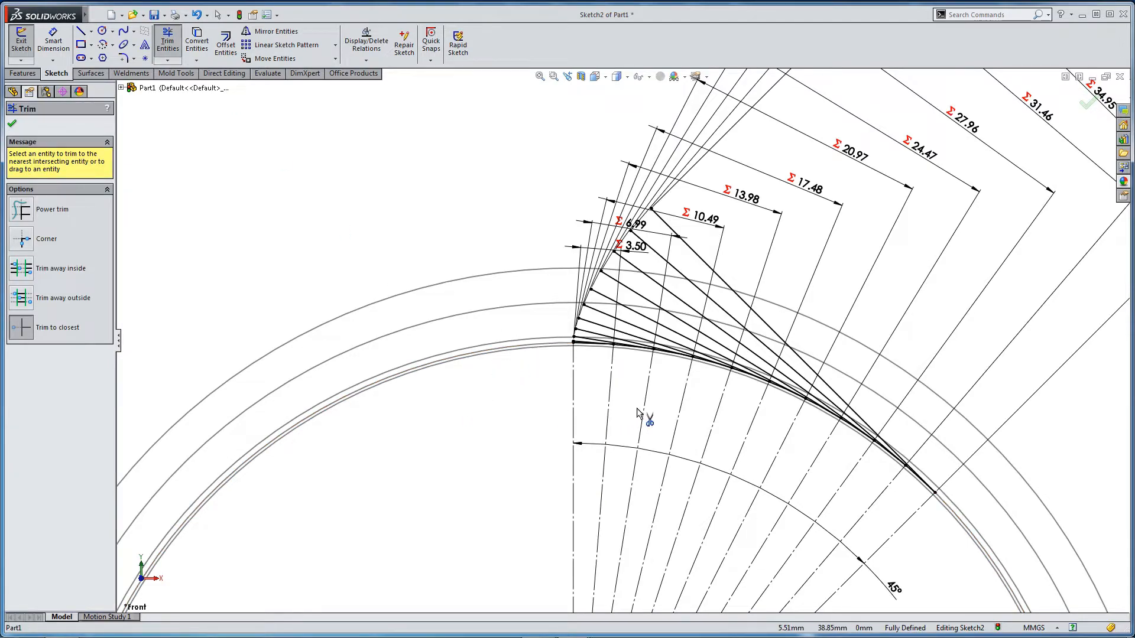
{"action": "key", "text": "Escape"}
Measure the arc length of the trimmed base circle arc and compare it with the length dimension of the outermost tangent line.
{"action": "scroll", "coordinate": [680, 408], "scroll_direction": "down", "scroll_amount": 4}
{"action": "scroll", "coordinate": [614, 369], "scroll_direction": "down", "scroll_amount": 2}
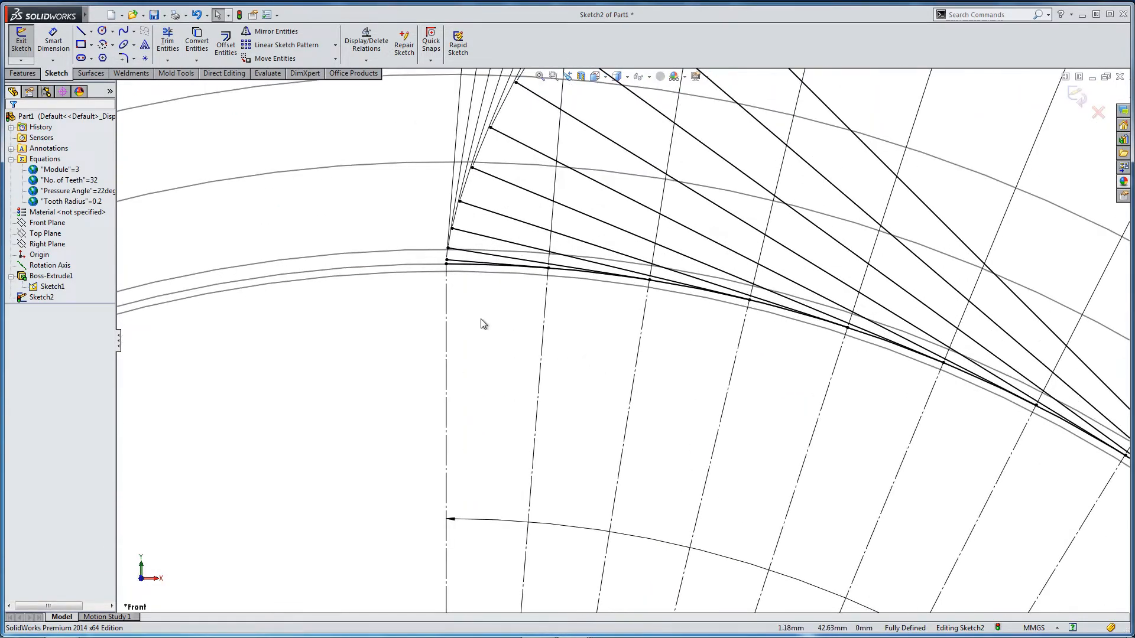
{"action": "left_click", "coordinate": [453, 267]}
{"action": "scroll", "coordinate": [693, 389], "scroll_direction": "up", "scroll_amount": 3}
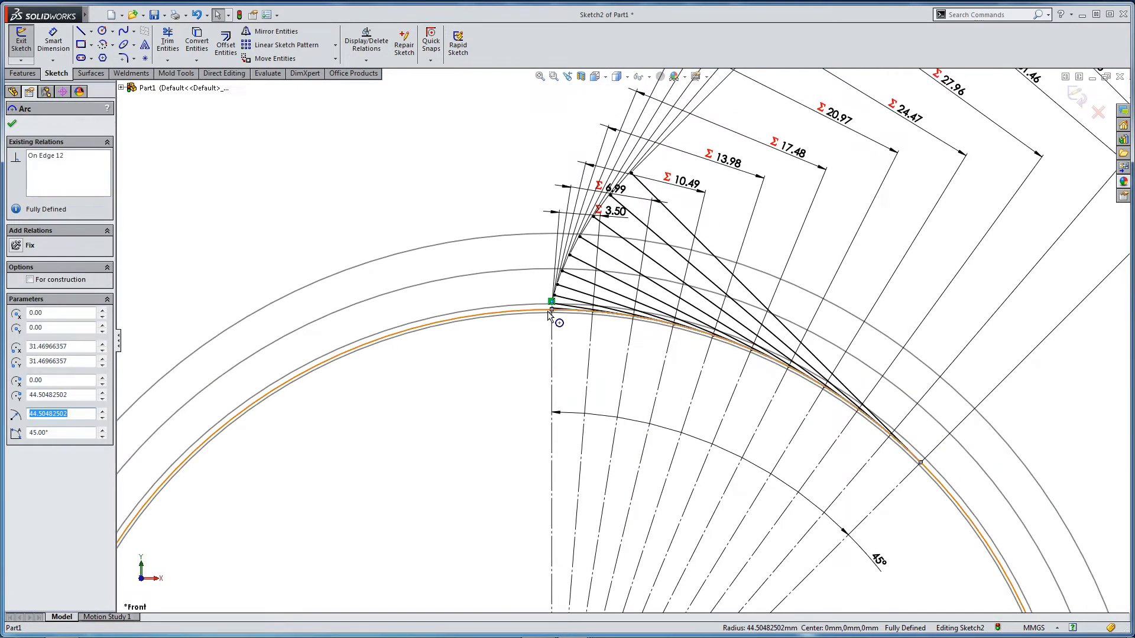
{"action": "left_click", "coordinate": [268, 73]}
{"action": "left_click", "coordinate": [54, 42]}
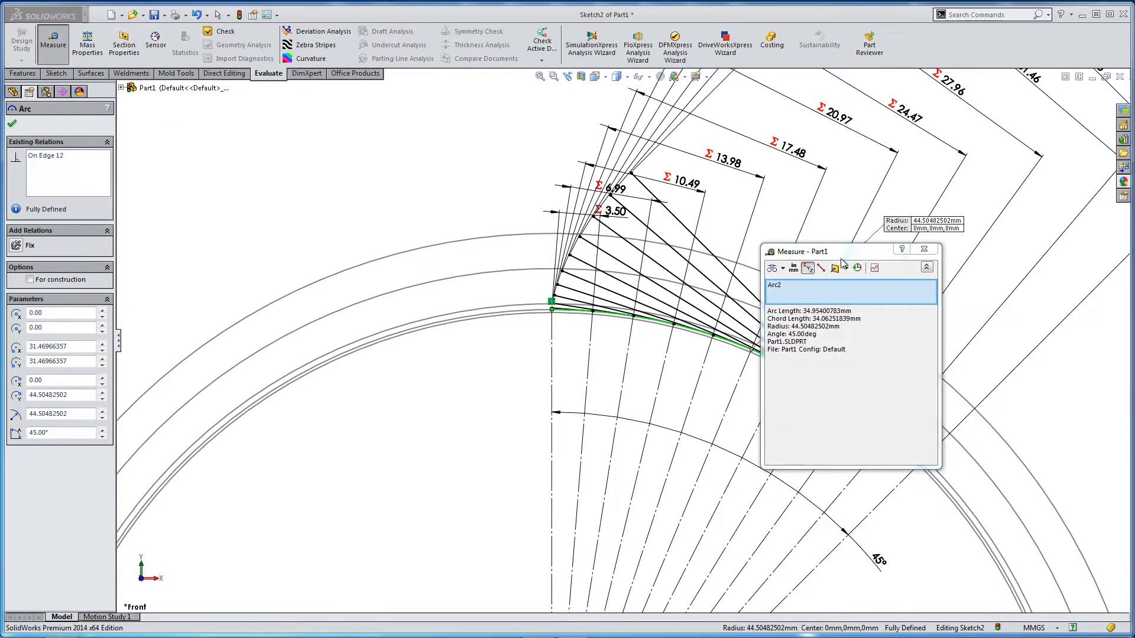
{"action": "left_click_drag", "start_coordinate": [849, 255], "coordinate": [378, 143]}
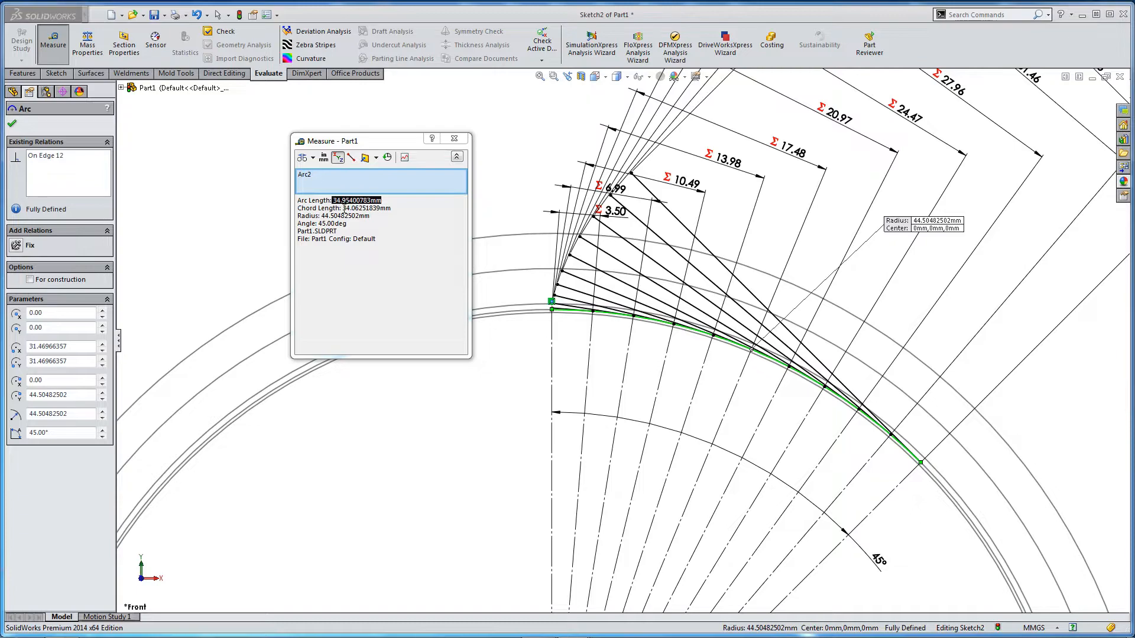
{"action": "key", "text": "z"}
{"action": "scroll", "coordinate": [948, 165], "scroll_direction": "down", "scroll_amount": 2}
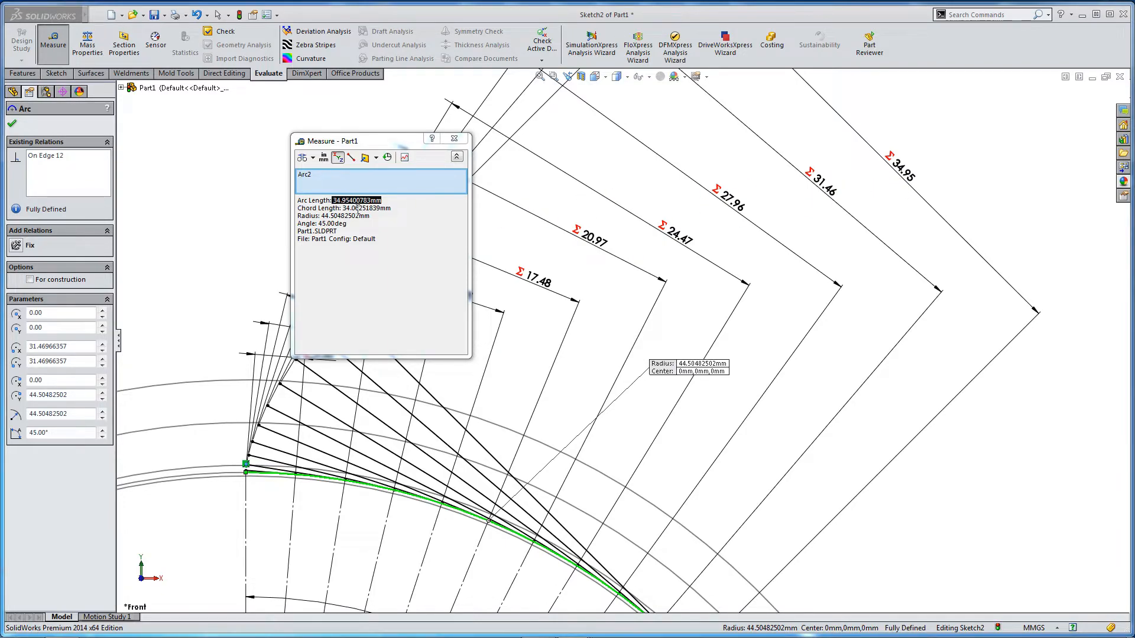
{"action": "key", "text": "z"}
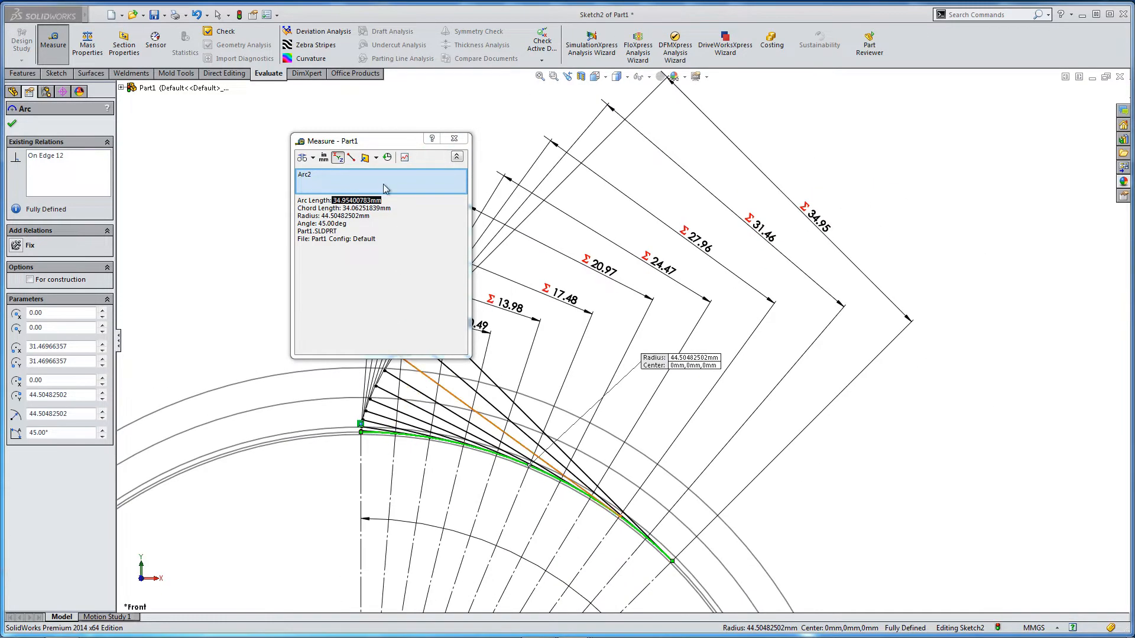
{"action": "left_click_drag", "start_coordinate": [385, 139], "coordinate": [236, 131]}
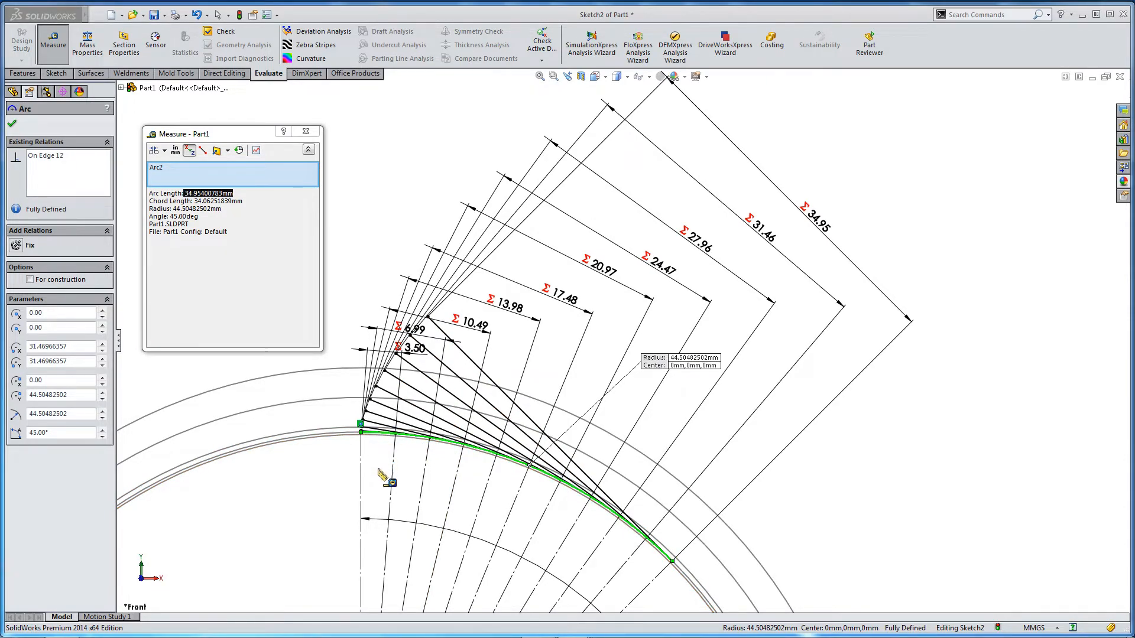
{"action": "left_click", "coordinate": [305, 132]}
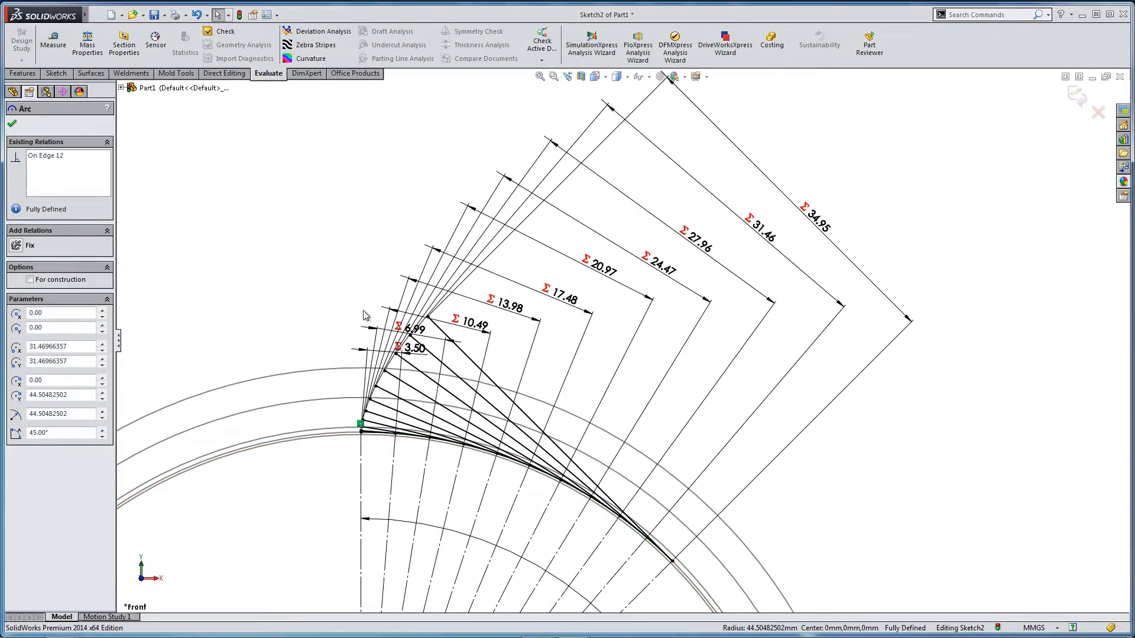
Delete the trimmed base circle arc from the sketch.
{"action": "left_click", "coordinate": [365, 315]}
{"action": "scroll", "coordinate": [402, 379], "scroll_direction": "down", "scroll_amount": 5}
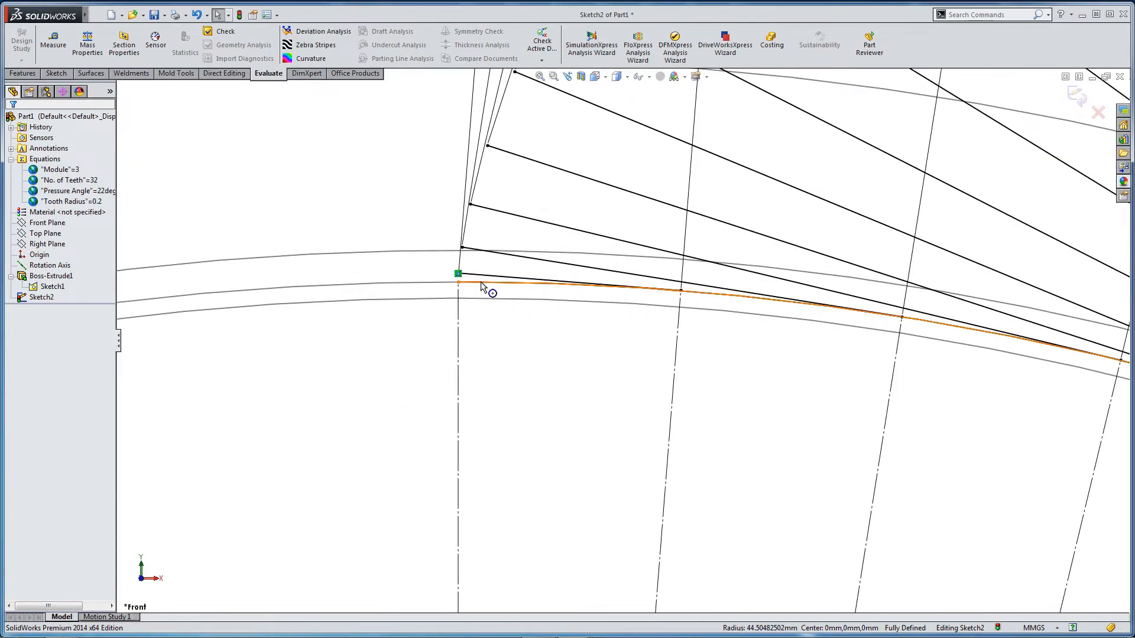
{"action": "left_click", "coordinate": [480, 281]}
{"action": "left_click", "coordinate": [446, 389]}
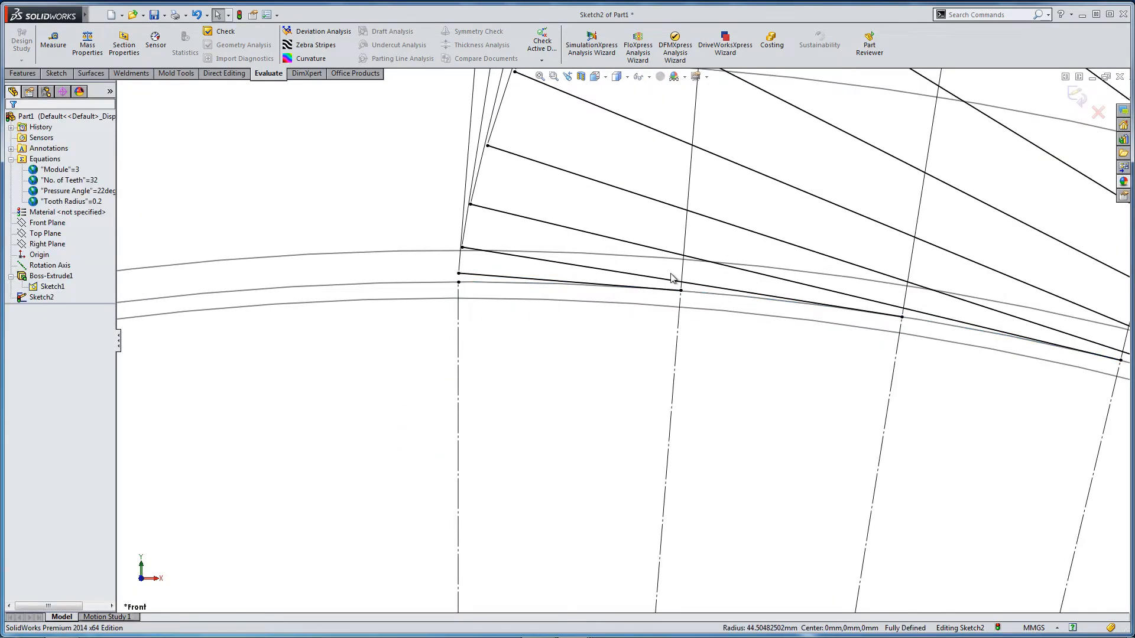
Try to join the vertical centerline's outer end and the free ends of the first two tangent lines with straight line segments.
{"action": "left_click", "coordinate": [65, 75]}
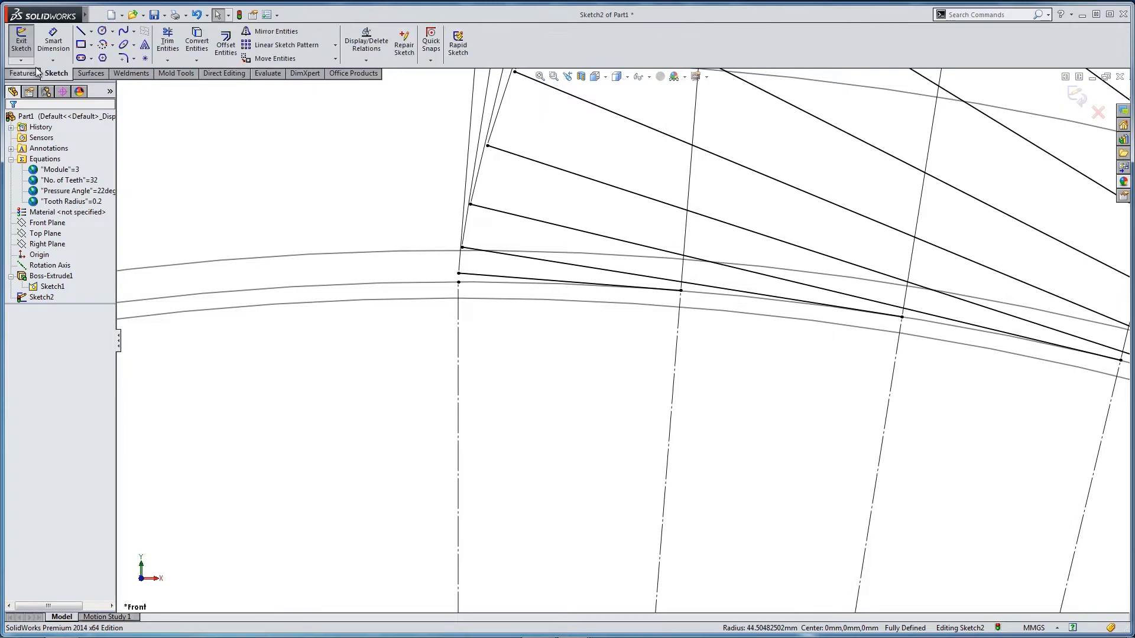
{"action": "left_click", "coordinate": [81, 34]}
{"action": "scroll", "coordinate": [488, 290], "scroll_direction": "down", "scroll_amount": 3}
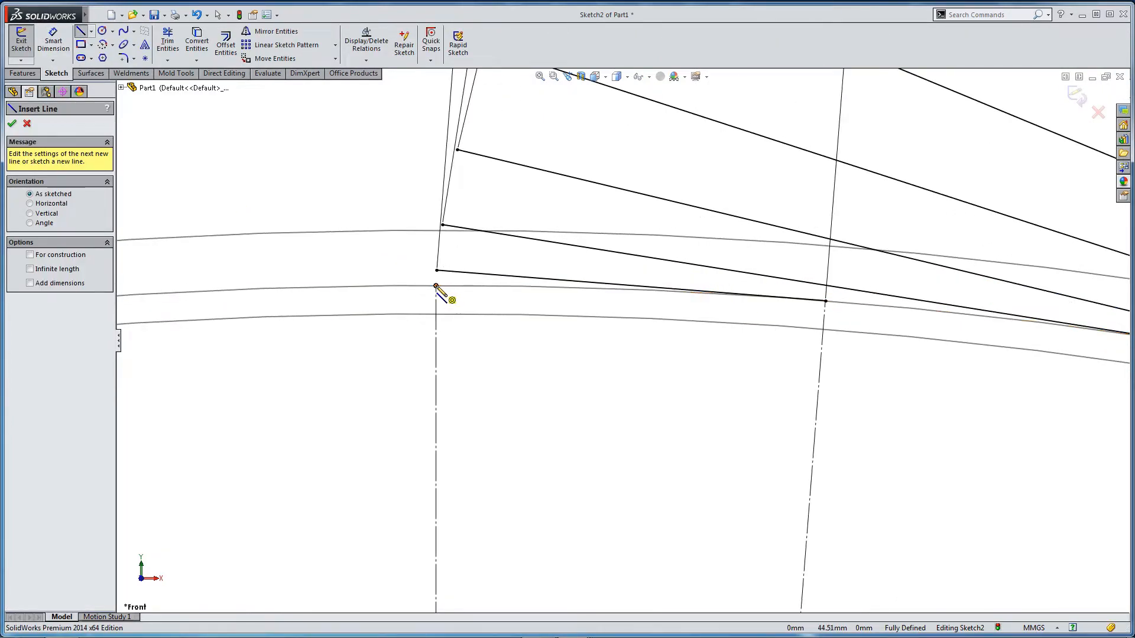
{"action": "left_click", "coordinate": [436, 286]}
{"action": "left_click", "coordinate": [437, 278]}
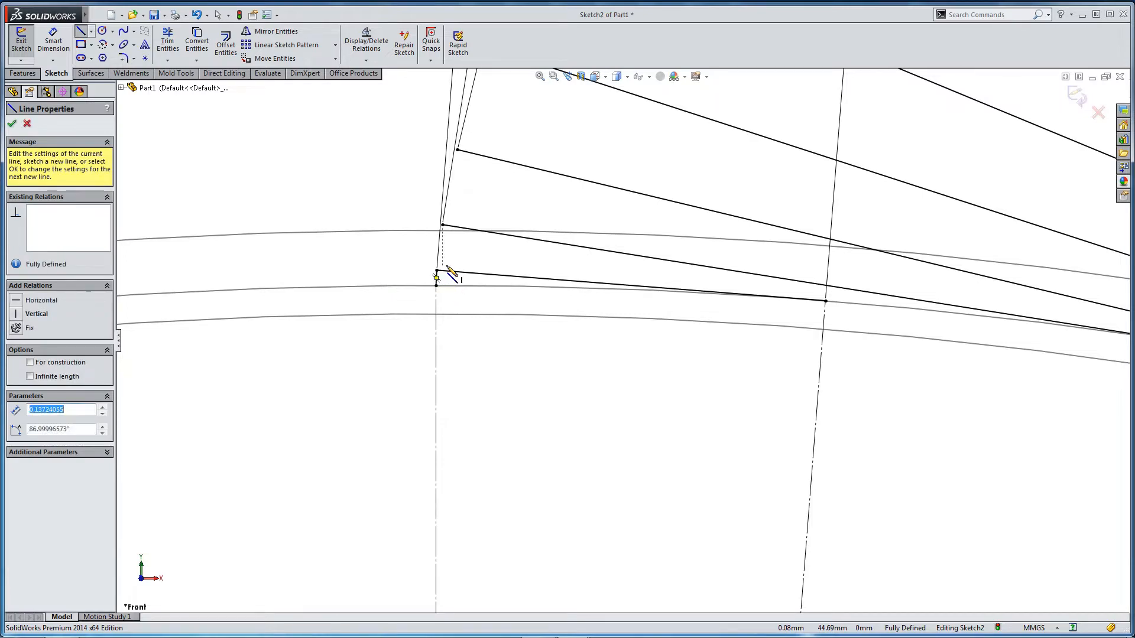
{"action": "left_click", "coordinate": [443, 226]}
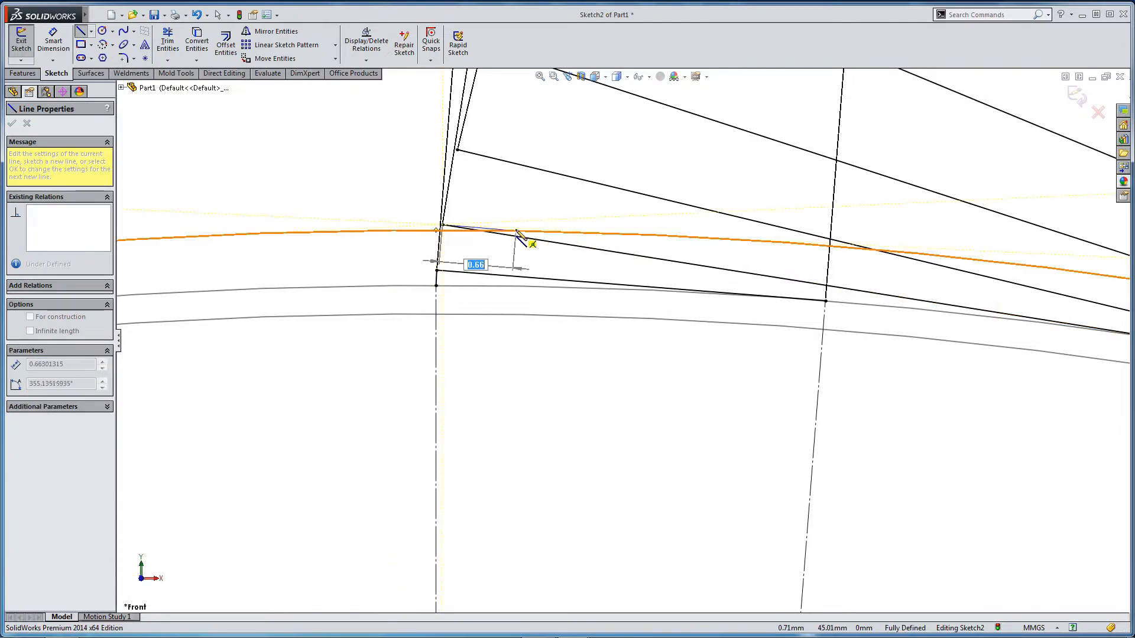
{"action": "key", "text": "Escape"}
{"action": "scroll", "coordinate": [435, 289], "scroll_direction": "down", "scroll_amount": 3}
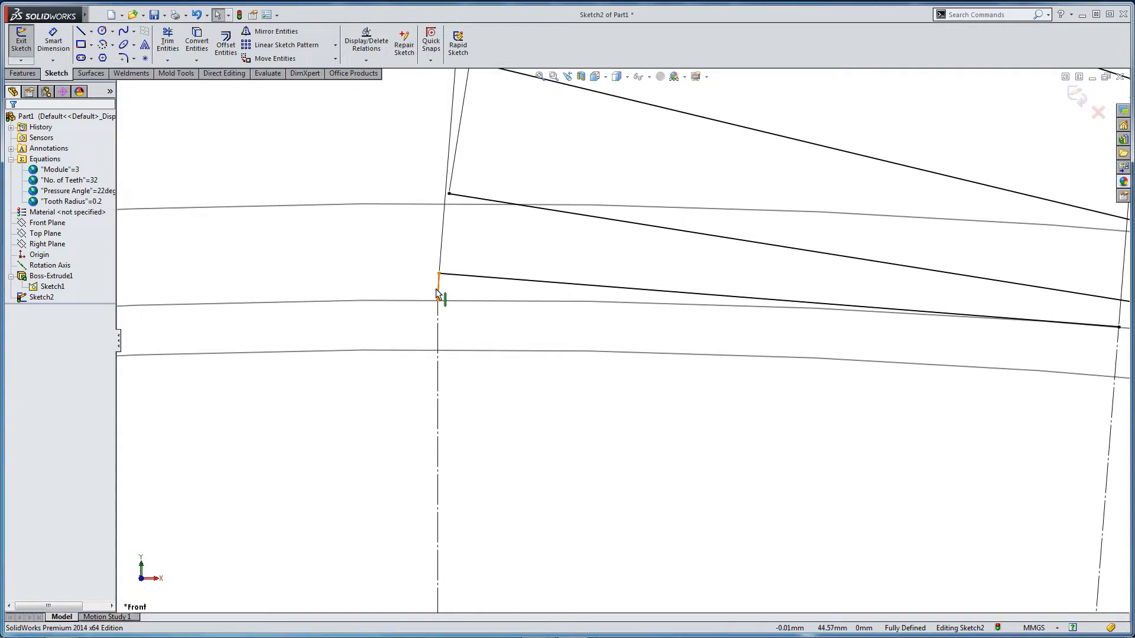
Draw the involute as a spline from the vertical centerline's outer end through the free ends of all the tangent lines.
{"action": "left_click", "coordinate": [123, 31]}
{"action": "left_click", "coordinate": [438, 301]}
{"action": "left_click", "coordinate": [439, 273]}
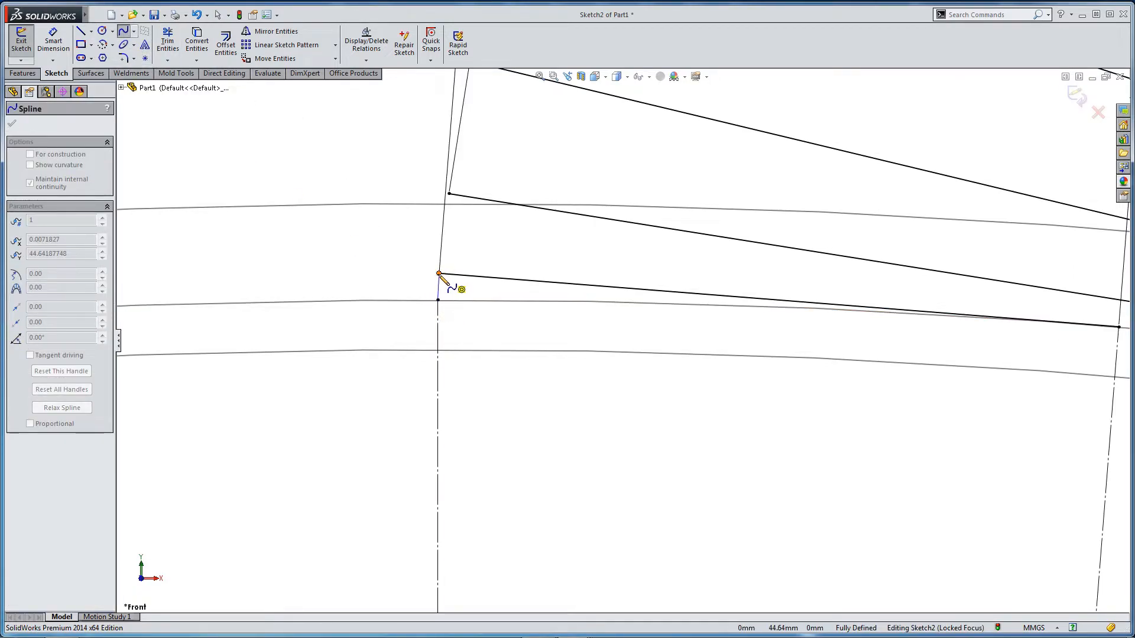
{"action": "left_click", "coordinate": [450, 193]}
{"action": "scroll", "coordinate": [488, 161], "scroll_direction": "up", "scroll_amount": 2}
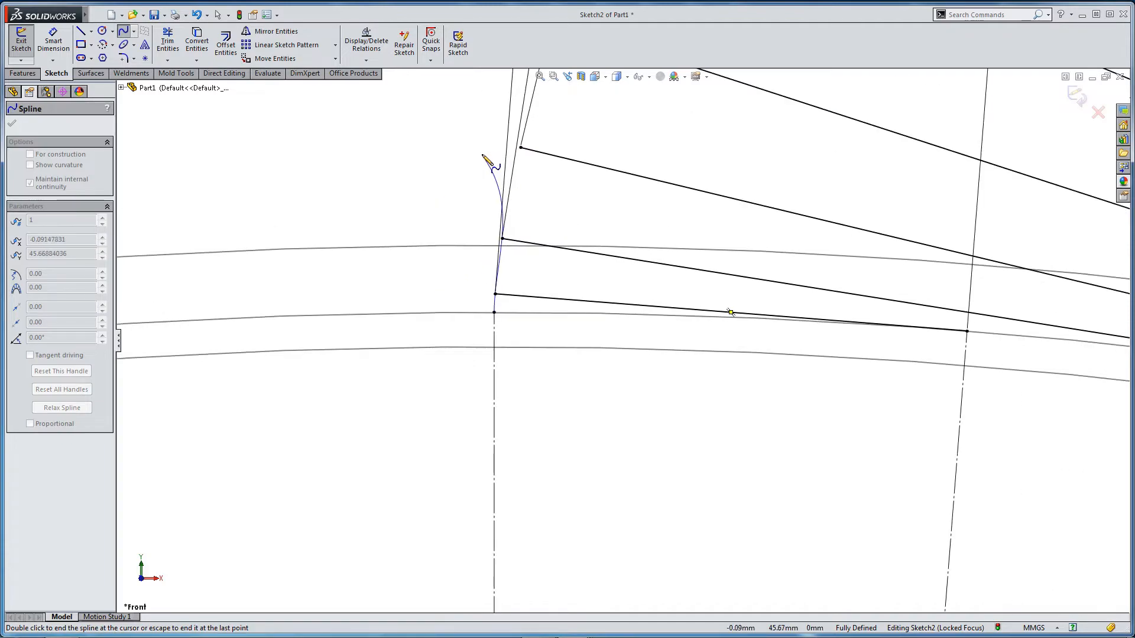
{"action": "left_click", "coordinate": [519, 147]}
{"action": "scroll", "coordinate": [552, 172], "scroll_direction": "up", "scroll_amount": 2}
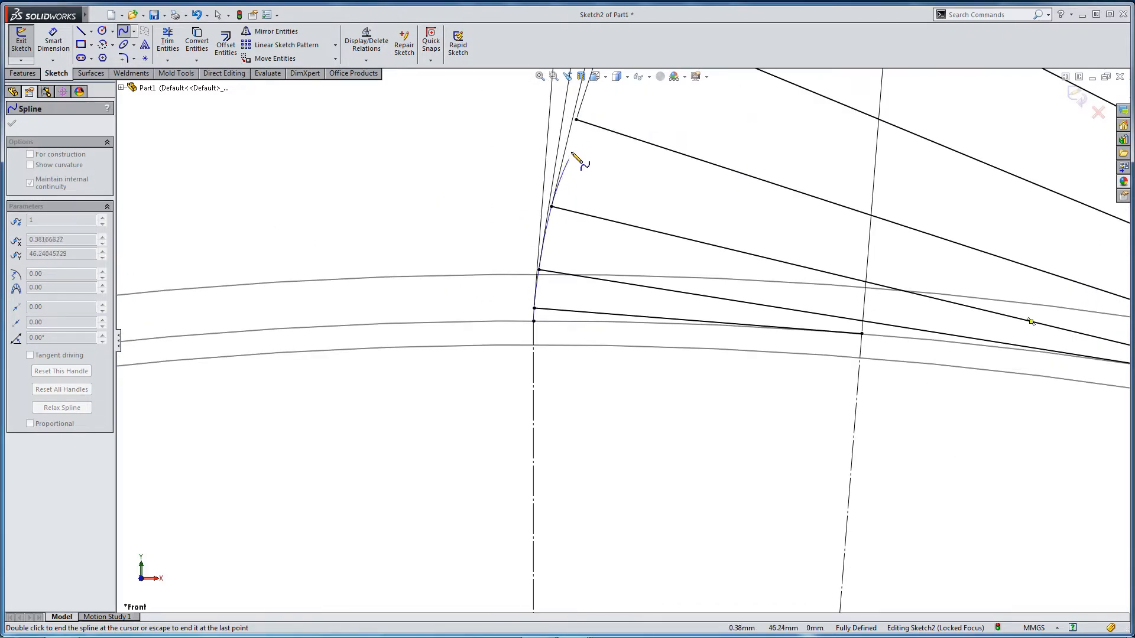
{"action": "left_click", "coordinate": [577, 120]}
{"action": "scroll", "coordinate": [597, 155], "scroll_direction": "up", "scroll_amount": 2}
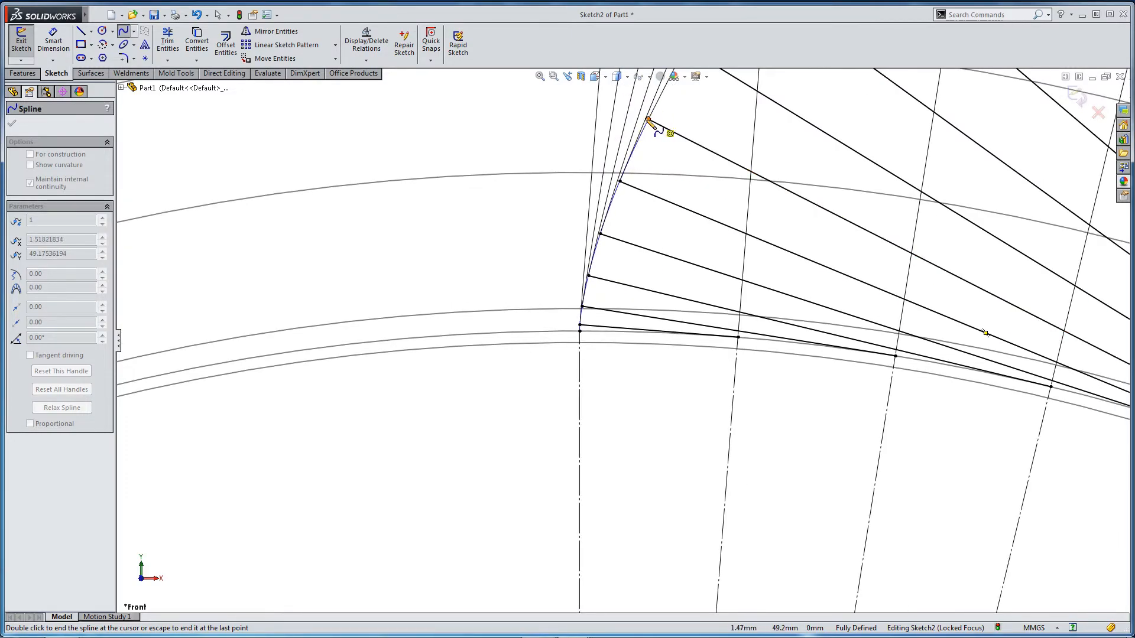
{"action": "scroll", "coordinate": [661, 127], "scroll_direction": "up", "scroll_amount": 1}
{"action": "key", "text": "z"}
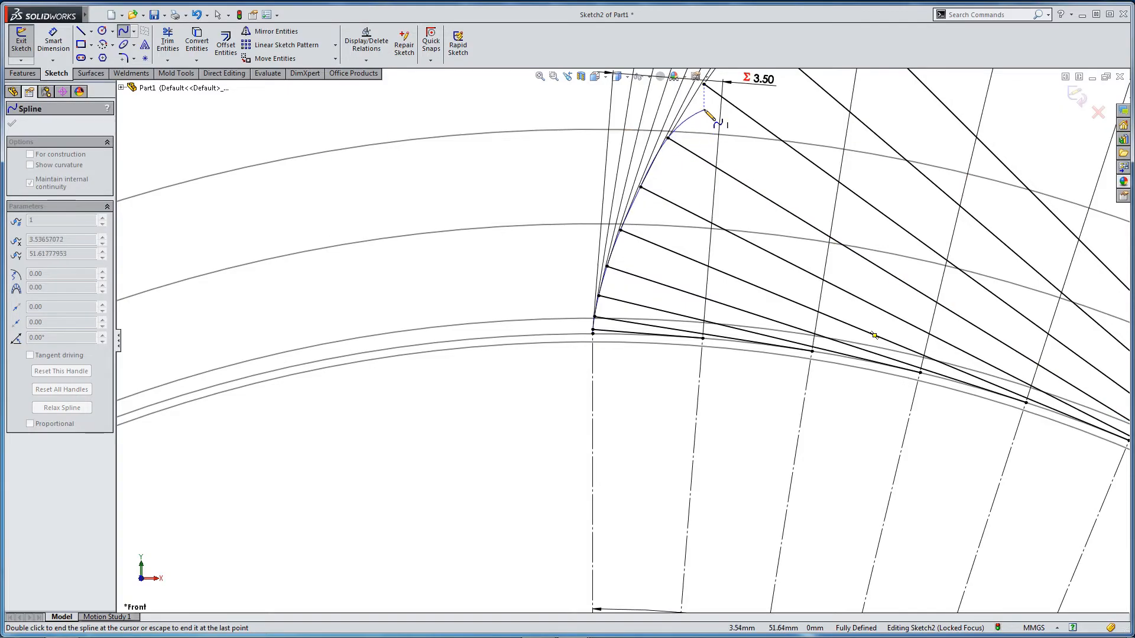
{"action": "left_click", "coordinate": [703, 85]}
{"action": "scroll", "coordinate": [693, 134], "scroll_direction": "up", "scroll_amount": 4}
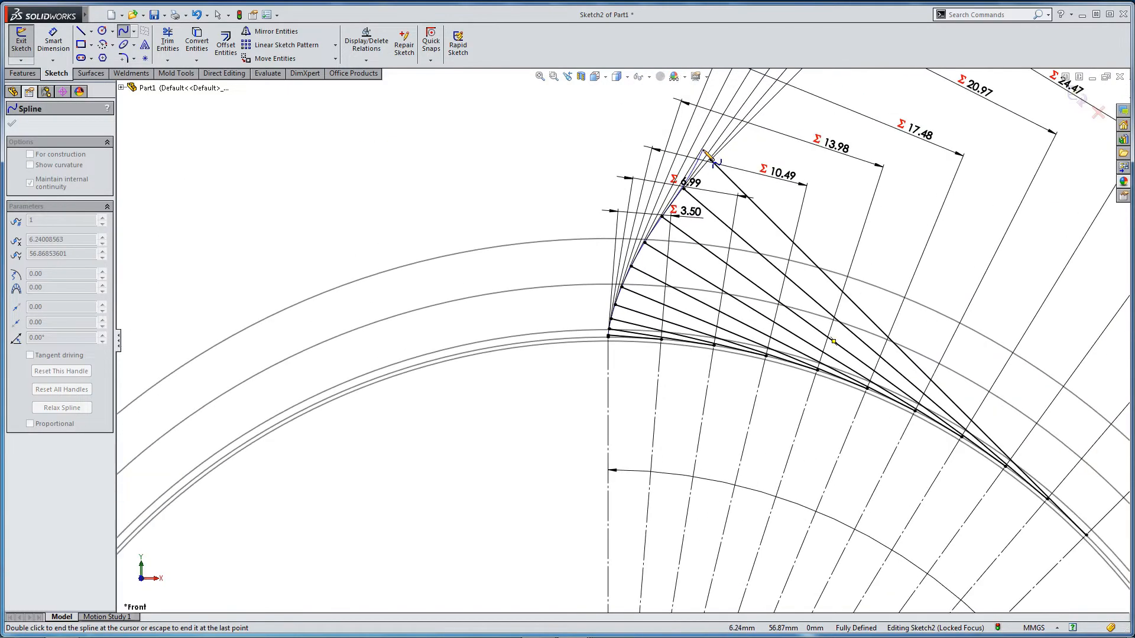
{"action": "scroll", "coordinate": [721, 188], "scroll_direction": "down", "scroll_amount": 3}
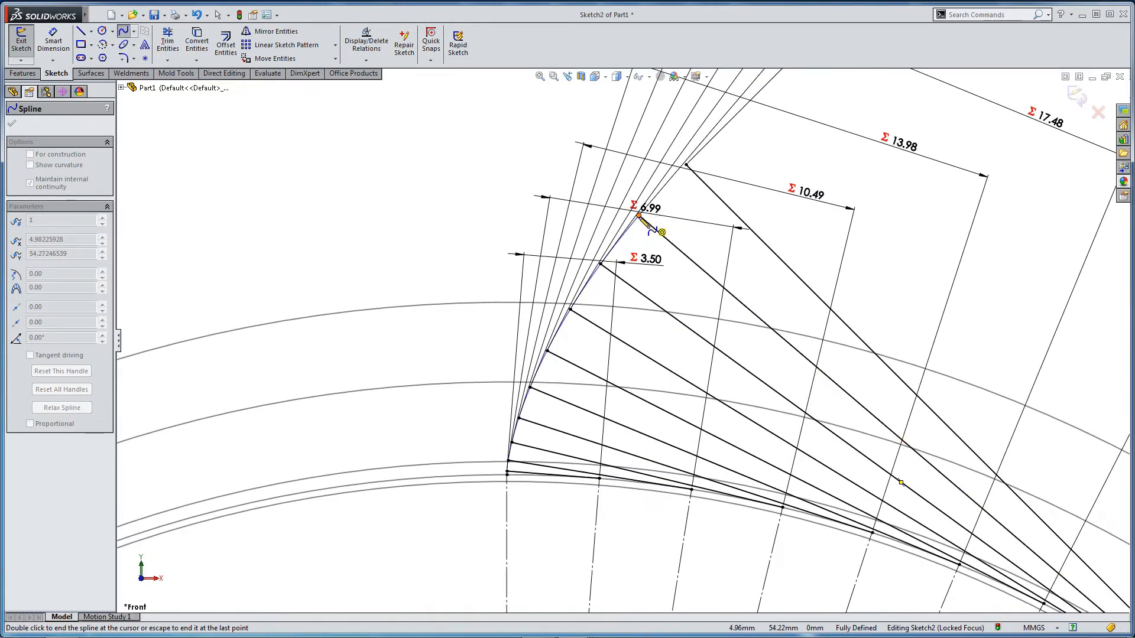
{"action": "left_click", "coordinate": [639, 217]}
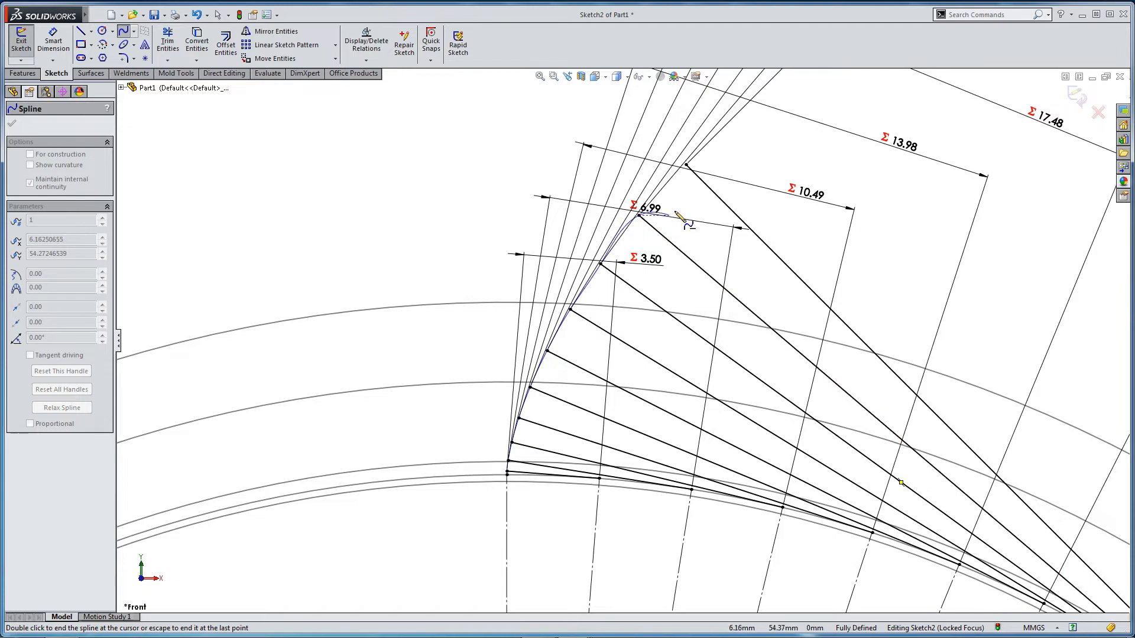
{"action": "left_click", "coordinate": [686, 166]}
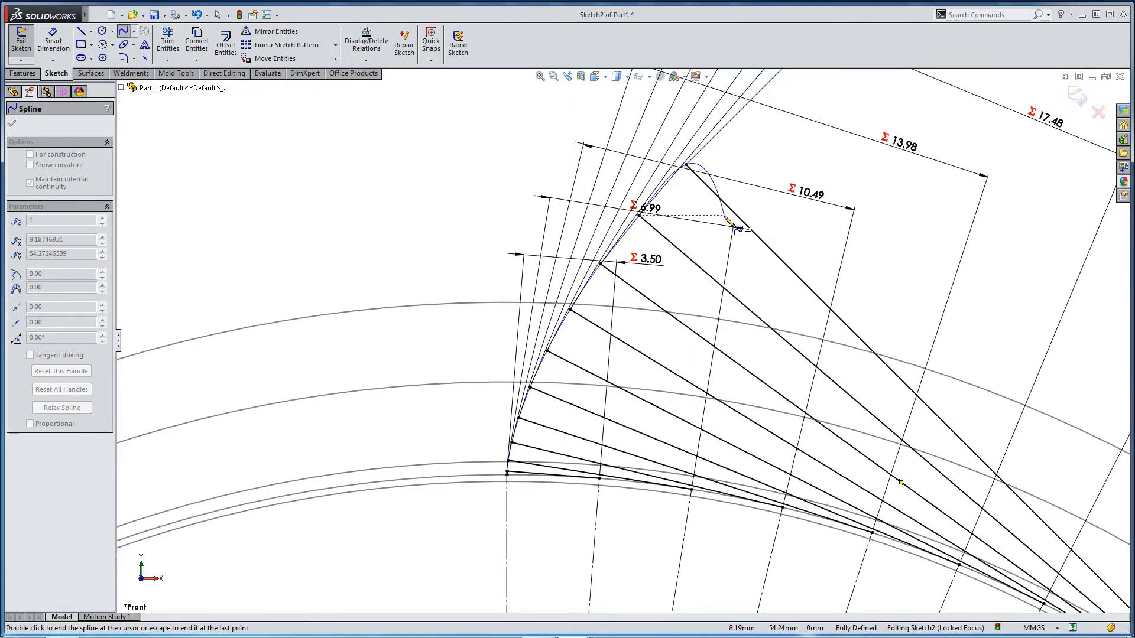
{"action": "key", "text": "Escape"}
Convert all the tangent lines beneath the involute spline, including the shortest one, to construction geometry.
{"action": "scroll", "coordinate": [710, 251], "scroll_direction": "up", "scroll_amount": 2}
{"action": "scroll", "coordinate": [801, 420], "scroll_direction": "up", "scroll_amount": 3}
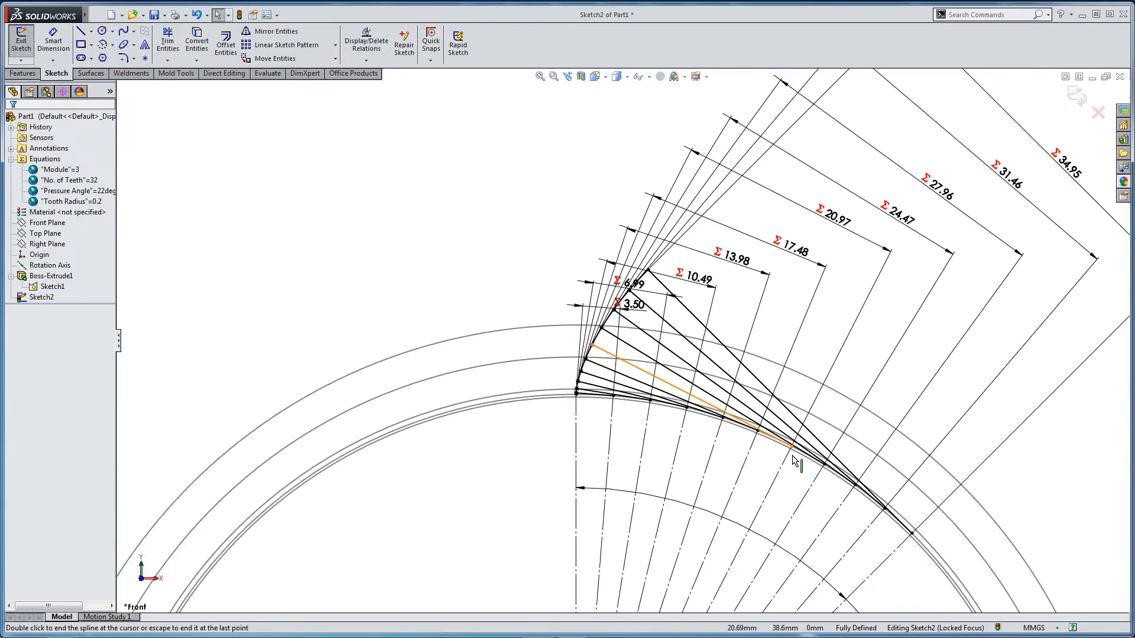
{"action": "mouse_move", "coordinate": [915, 585]}
{"action": "left_mouse_down"}
{"action": "mouse_move", "coordinate": [800, 468]}
{"action": "mouse_move", "coordinate": [635, 343]}
{"action": "left_mouse_up"}
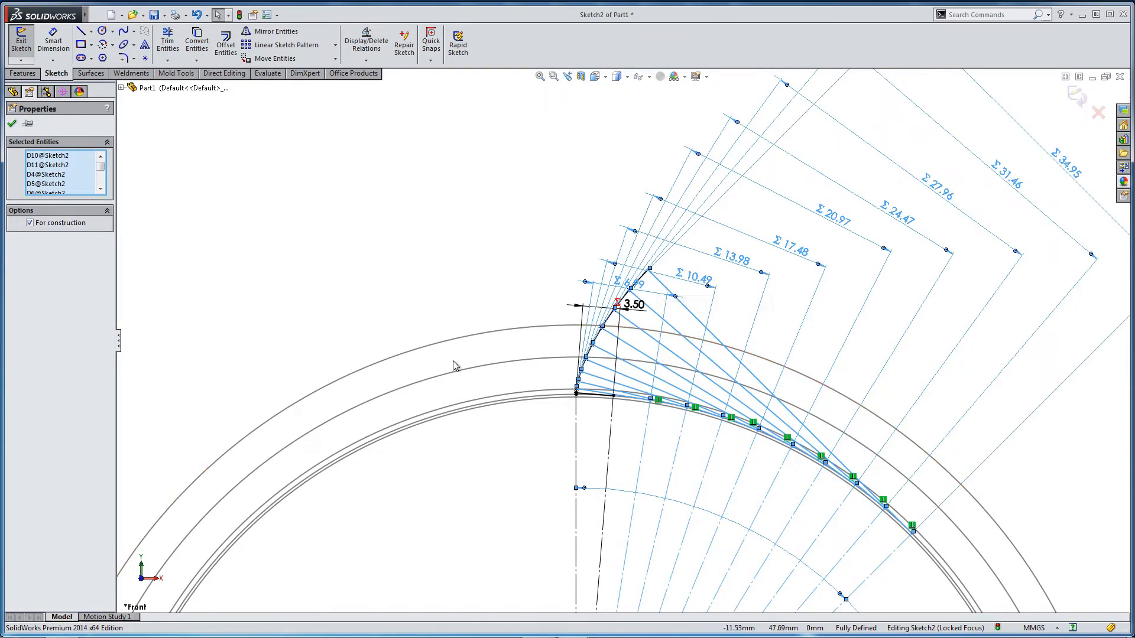
{"action": "left_click", "coordinate": [29, 224]}
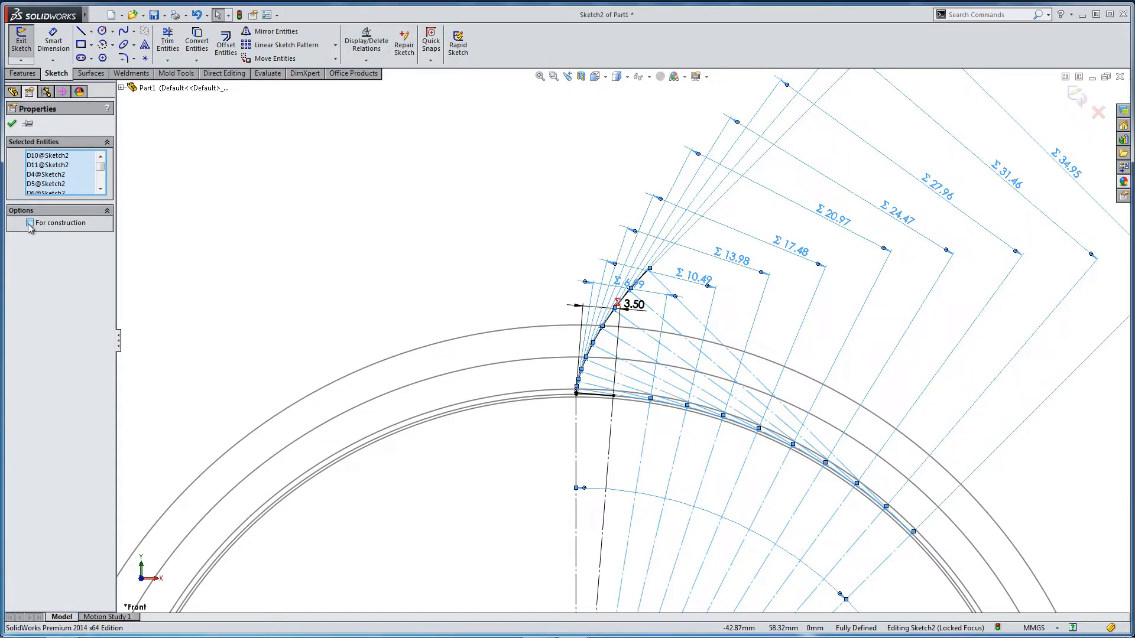
{"action": "left_click", "coordinate": [373, 313]}
{"action": "scroll", "coordinate": [619, 362], "scroll_direction": "down", "scroll_amount": 3}
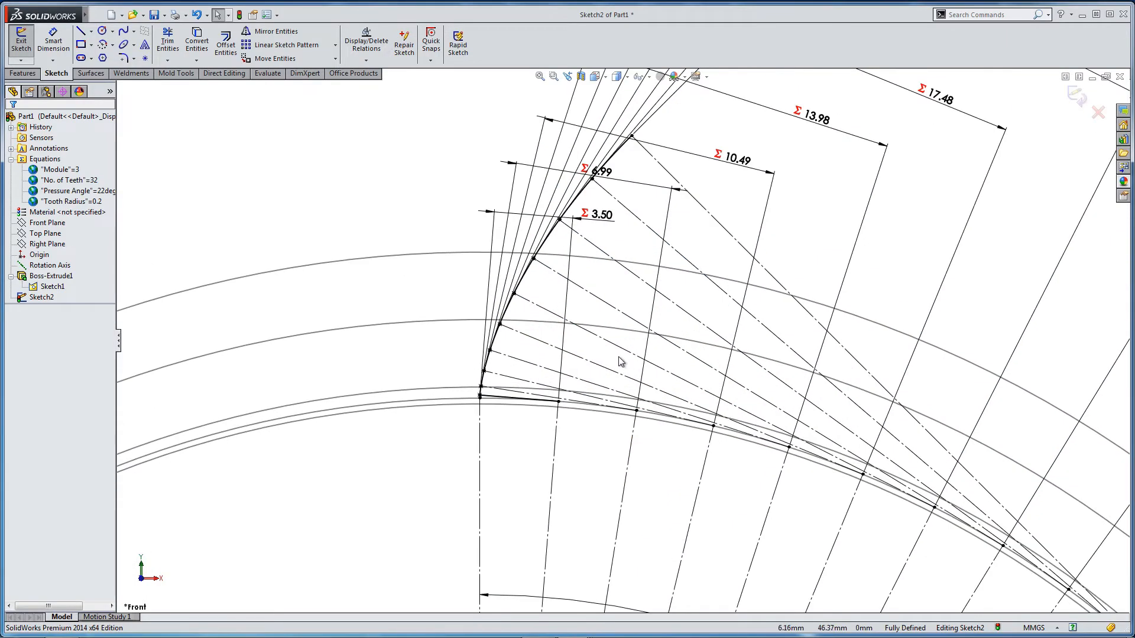
{"action": "scroll", "coordinate": [499, 428], "scroll_direction": "down", "scroll_amount": 5}
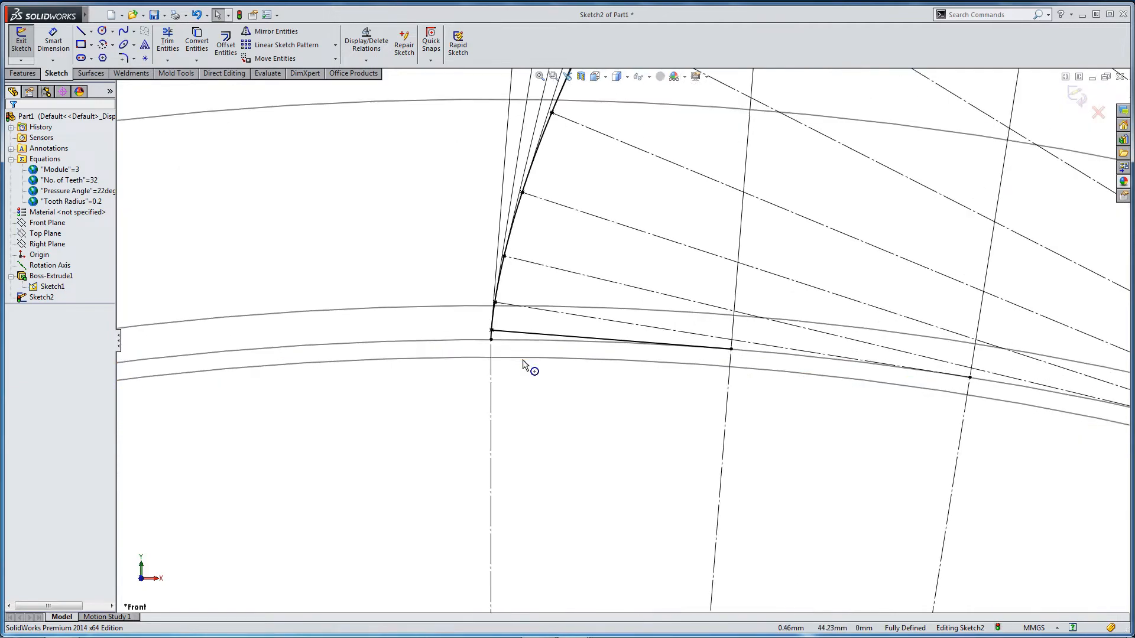
{"action": "left_click", "coordinate": [519, 327]}
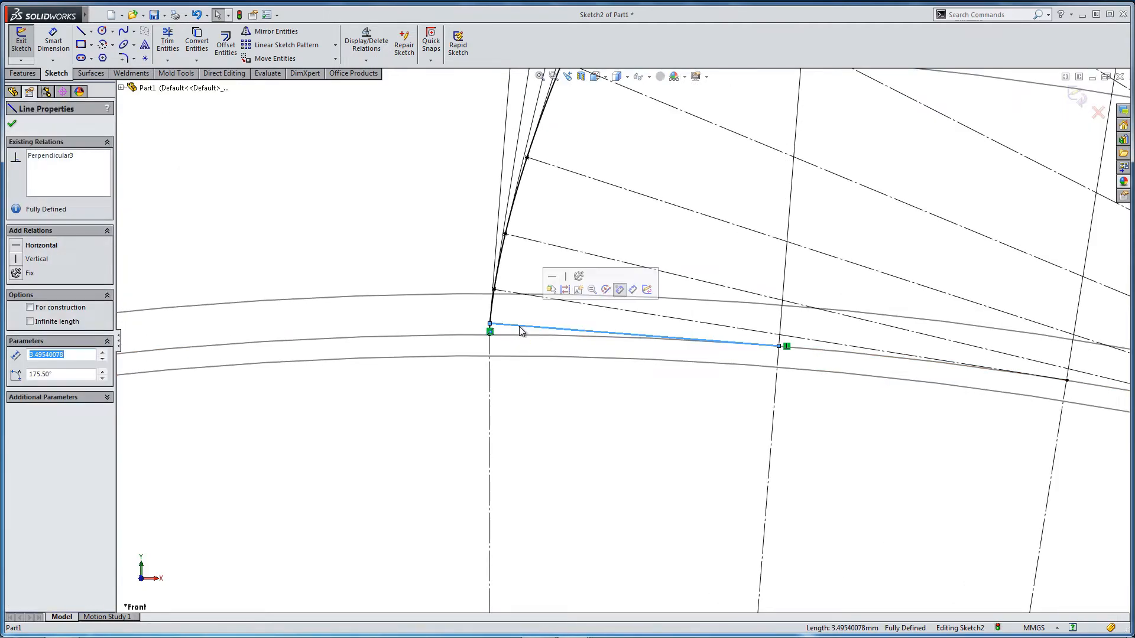
{"action": "left_click", "coordinate": [39, 308]}
{"action": "left_click", "coordinate": [348, 280]}
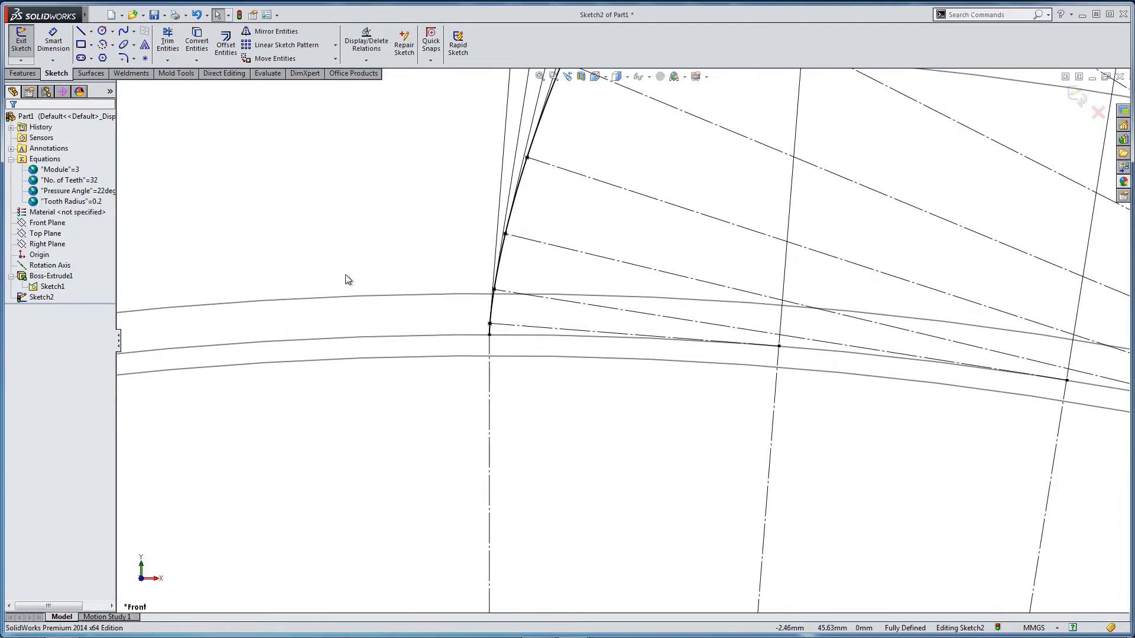
Delete the Vertical relation on the fan's first centerline and swing the whole 45° fan with its involute clockwise around the origin.
{"action": "scroll", "coordinate": [835, 445], "scroll_direction": "up", "scroll_amount": 4}
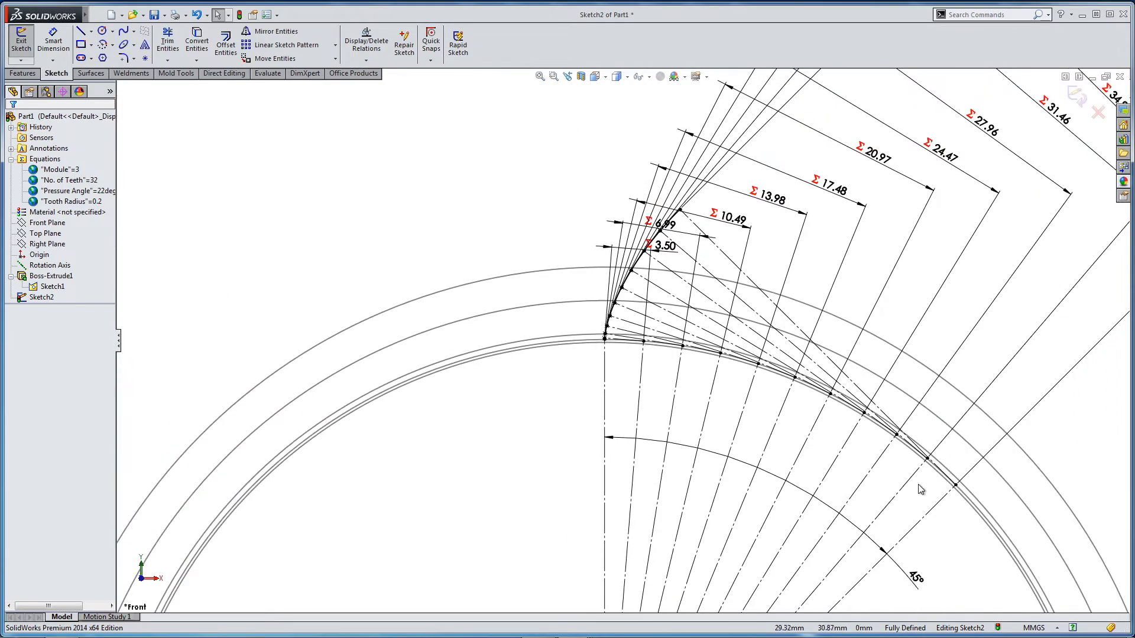
{"action": "scroll", "coordinate": [804, 531], "scroll_direction": "up", "scroll_amount": 2}
{"action": "scroll", "coordinate": [707, 486], "scroll_direction": "up", "scroll_amount": 1}
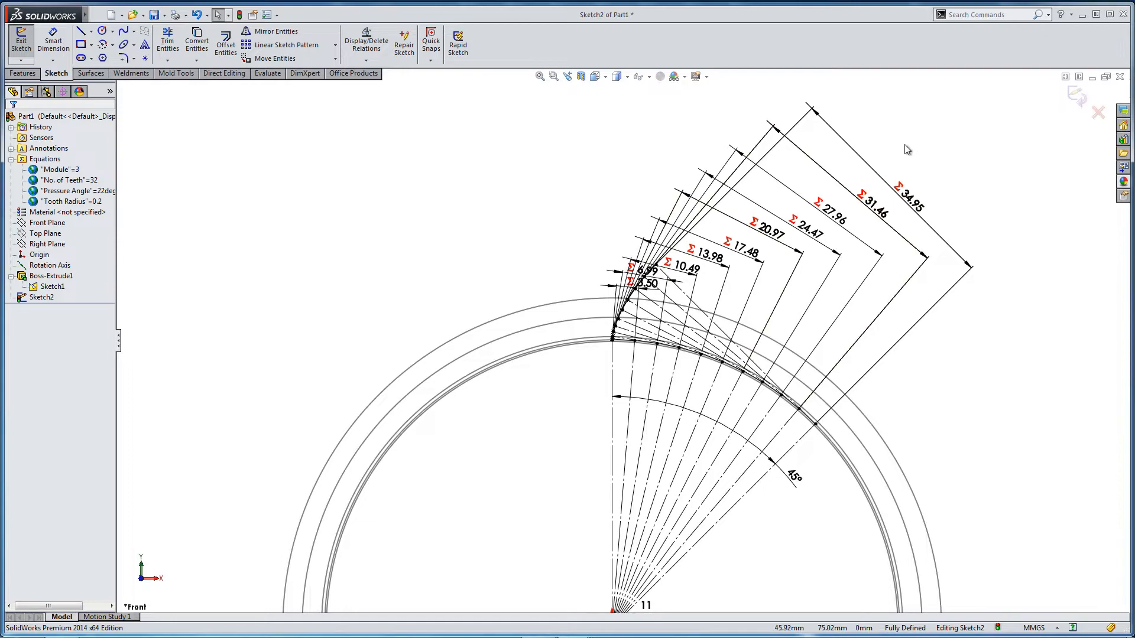
{"action": "left_click", "coordinate": [613, 363]}
{"action": "left_click", "coordinate": [603, 484]}
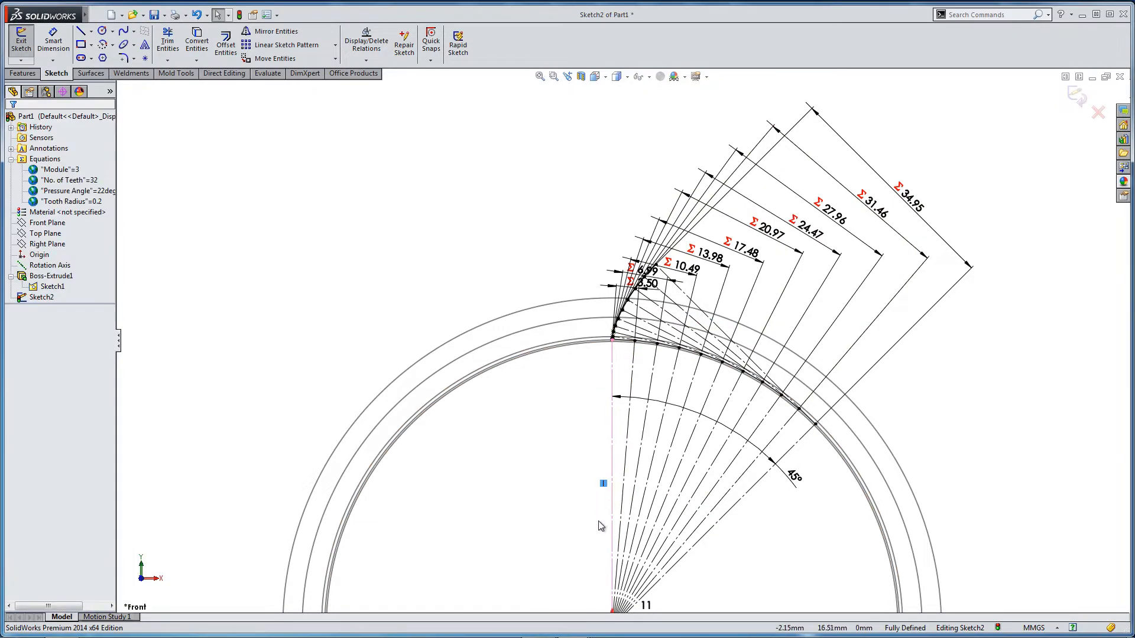
{"action": "key", "text": "Delete"}
{"action": "scroll", "coordinate": [595, 514], "scroll_direction": "up", "scroll_amount": 2}
{"action": "scroll", "coordinate": [679, 544], "scroll_direction": "down", "scroll_amount": 3}
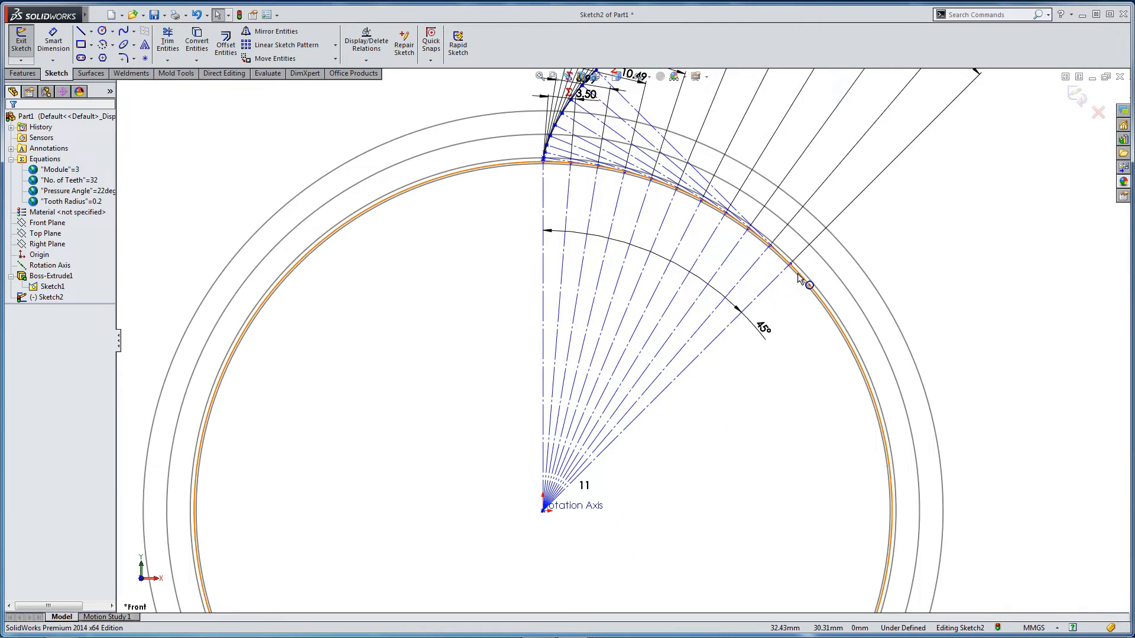
{"action": "mouse_move", "coordinate": [791, 265]}
{"action": "left_mouse_down"}
{"action": "mouse_move", "coordinate": [828, 299]}
{"action": "mouse_move", "coordinate": [887, 396]}
{"action": "mouse_move", "coordinate": [930, 494]}
{"action": "mouse_move", "coordinate": [897, 491]}
{"action": "left_mouse_up"}
{"action": "left_click", "coordinate": [585, 400]}
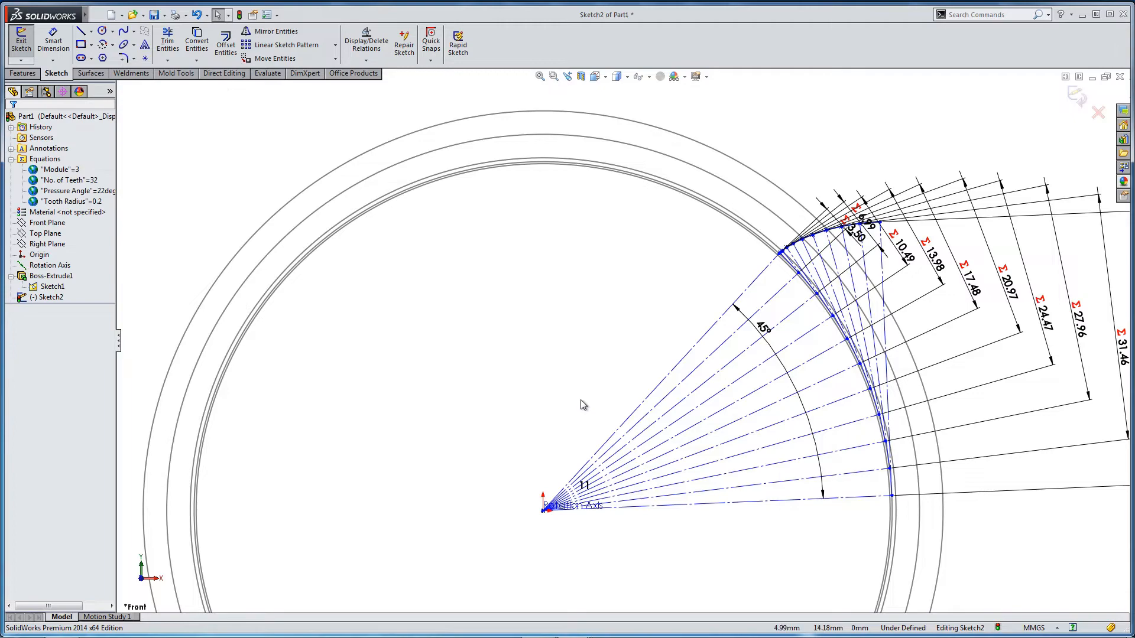
Draw a vertical line from the origin to the pitch circle.
{"action": "left_click", "coordinate": [80, 31]}
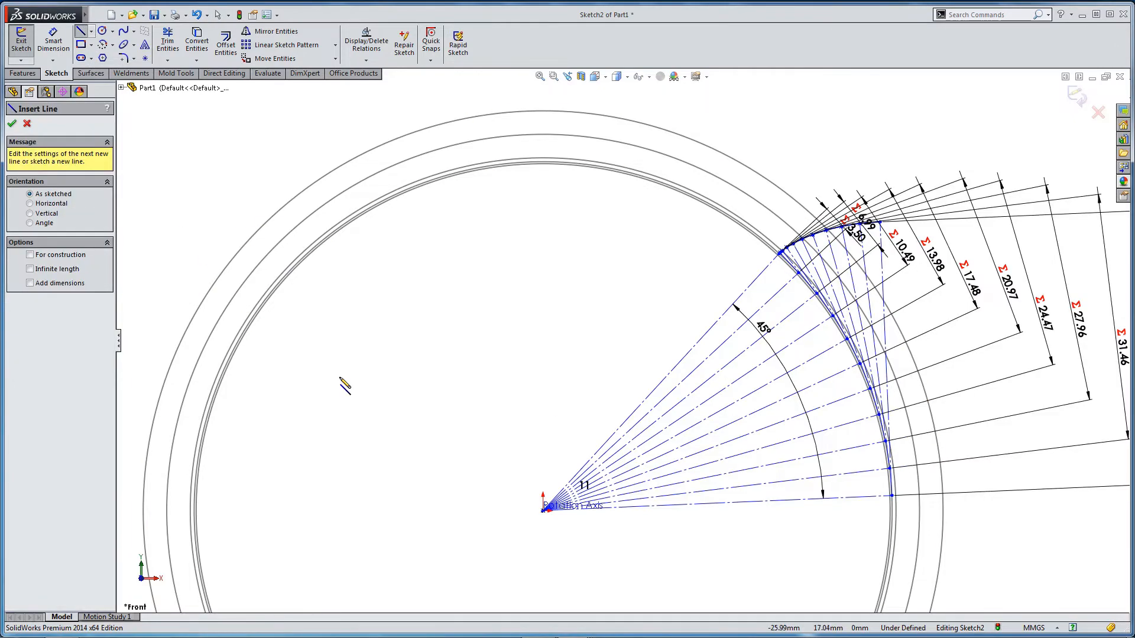
{"action": "left_click", "coordinate": [543, 509]}
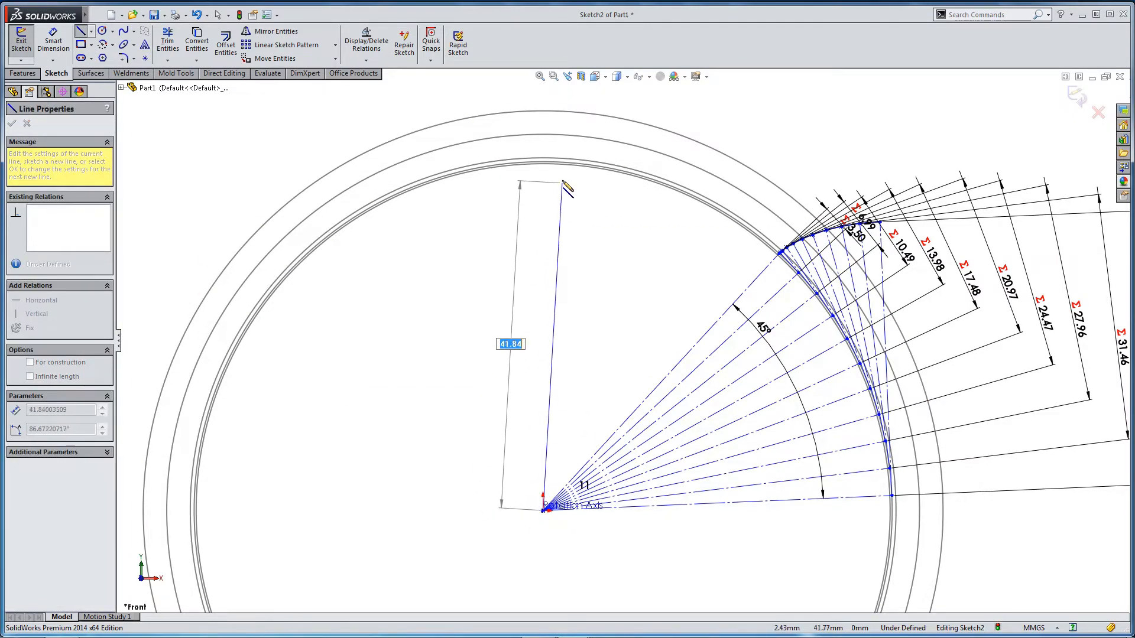
{"action": "left_click", "coordinate": [543, 135]}
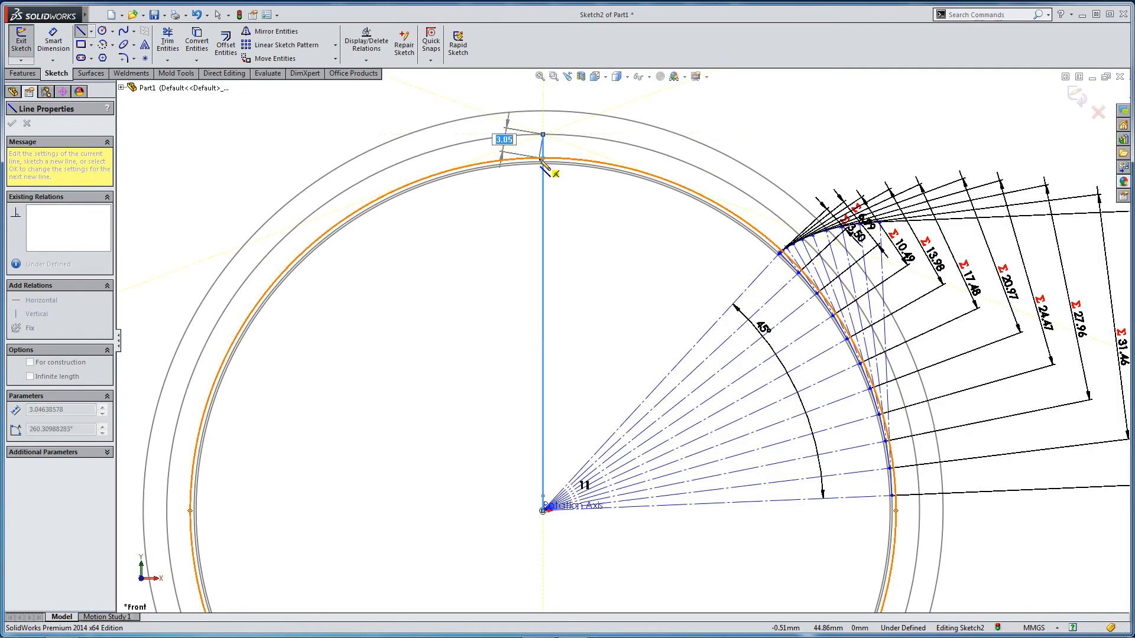
{"action": "key", "text": "Escape"}
{"action": "key", "text": "Return"}
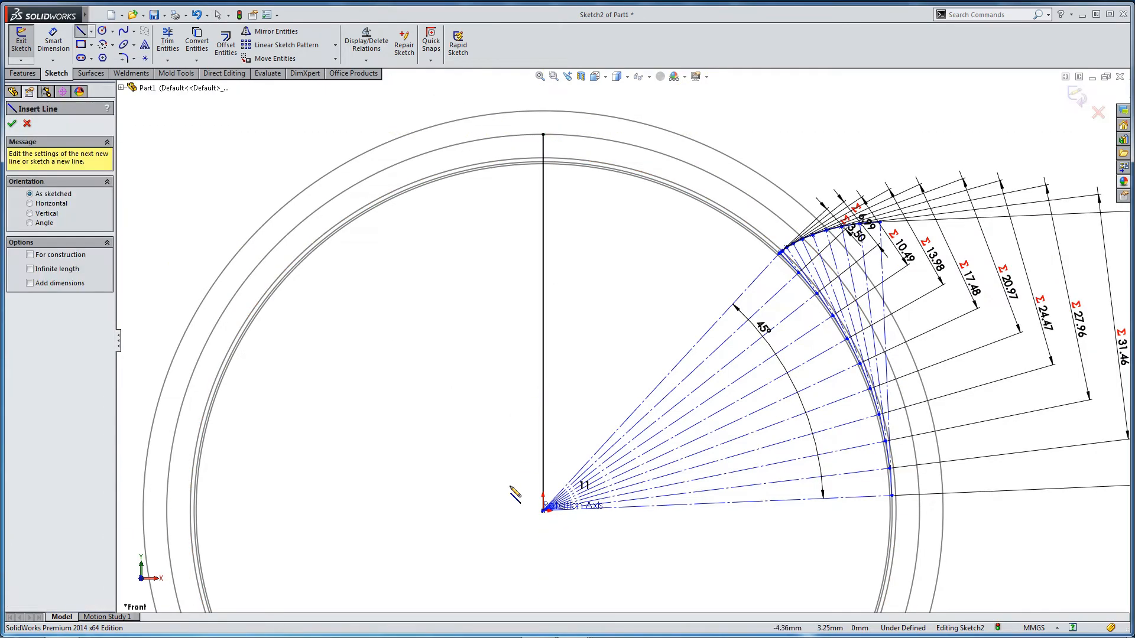
Draw two slanted lines from the origin to the pitch circle, one on each side of the vertical line.
{"action": "left_click", "coordinate": [543, 511]}
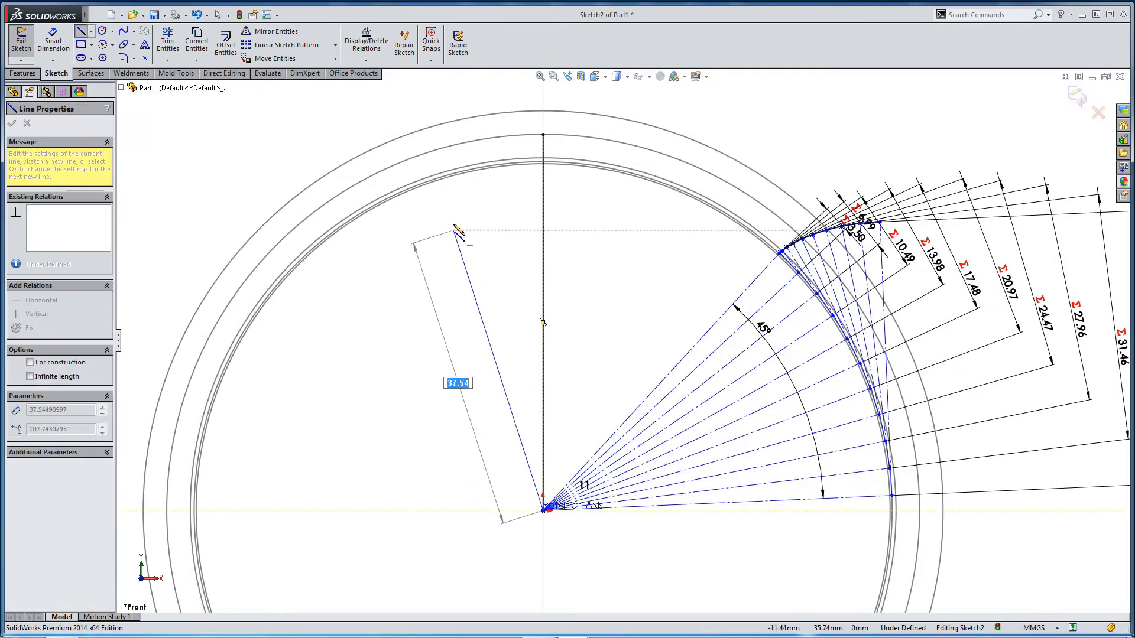
{"action": "left_click", "coordinate": [473, 140]}
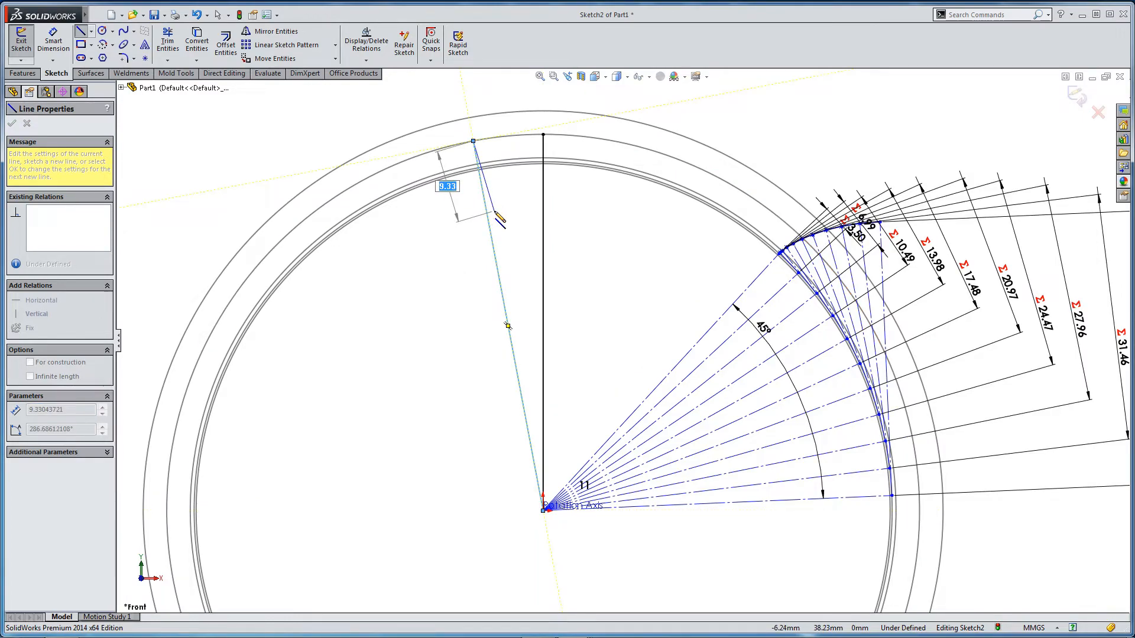
{"action": "key", "text": "Escape"}
{"action": "key", "text": "Return"}
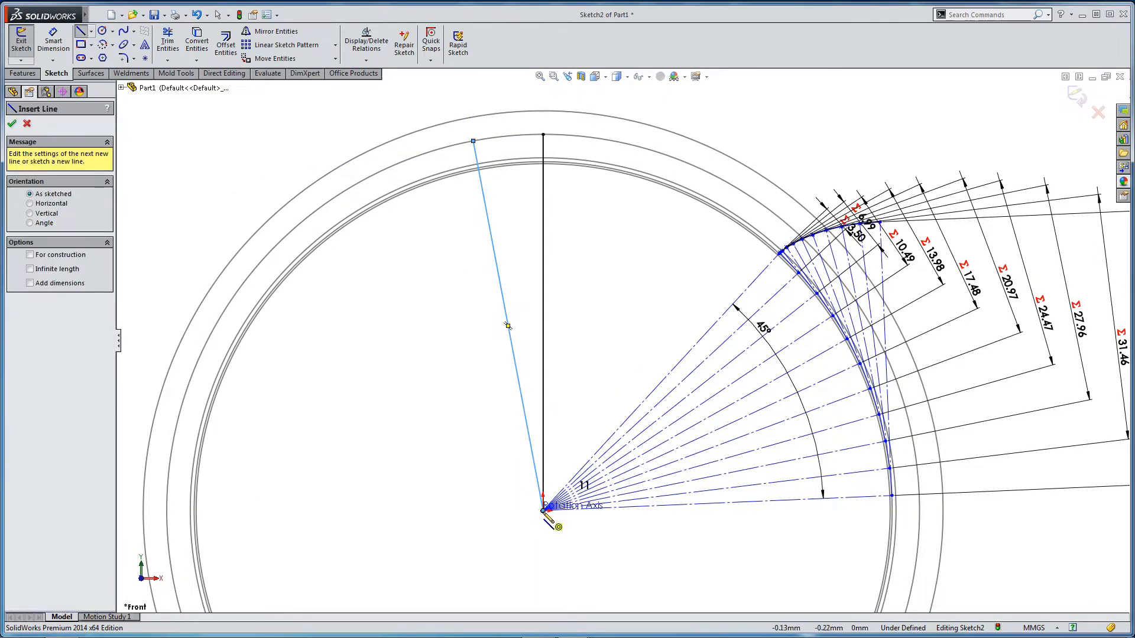
{"action": "left_click", "coordinate": [544, 511]}
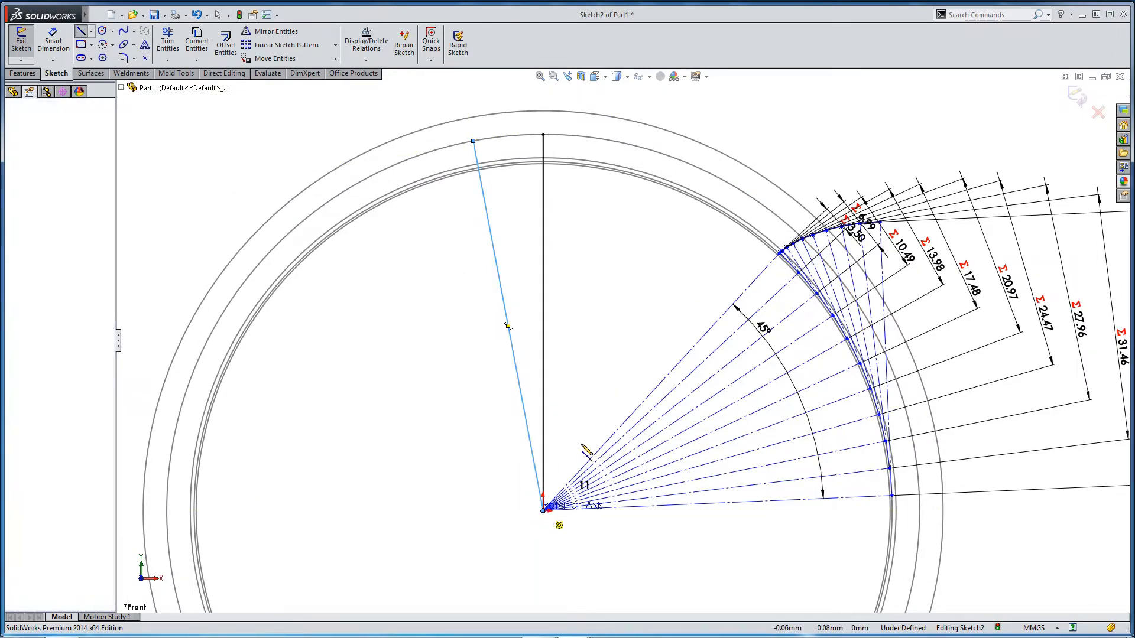
{"action": "left_click", "coordinate": [646, 149]}
{"action": "key", "text": "Escape"}
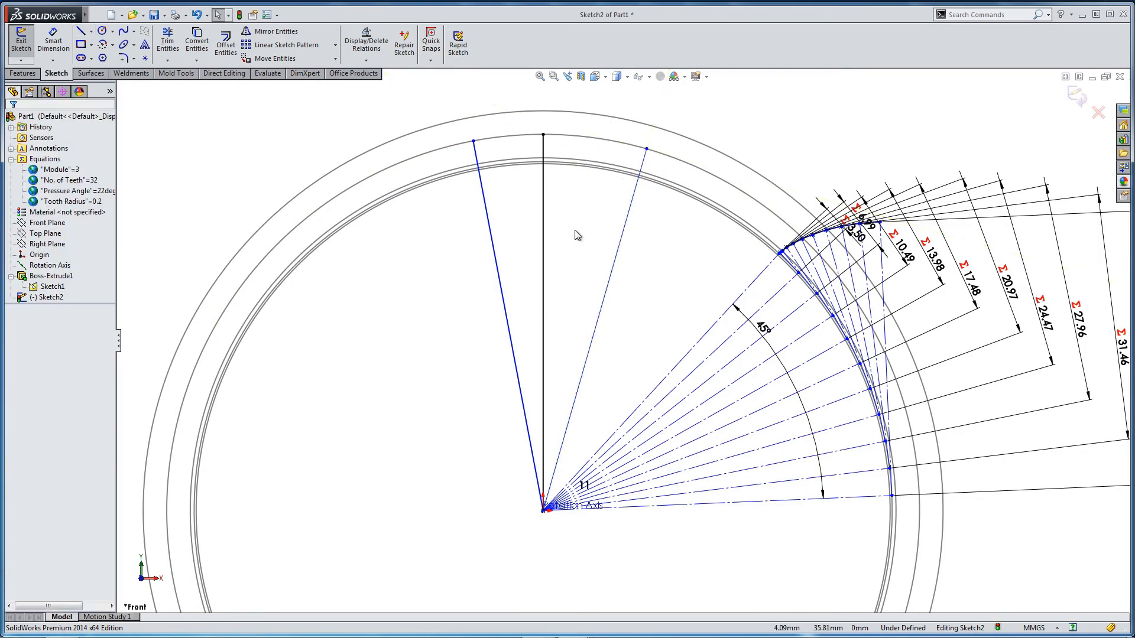
Convert the vertical line to construction geometry and make the two slanted lines symmetric about it.
{"action": "left_click", "coordinate": [544, 220]}
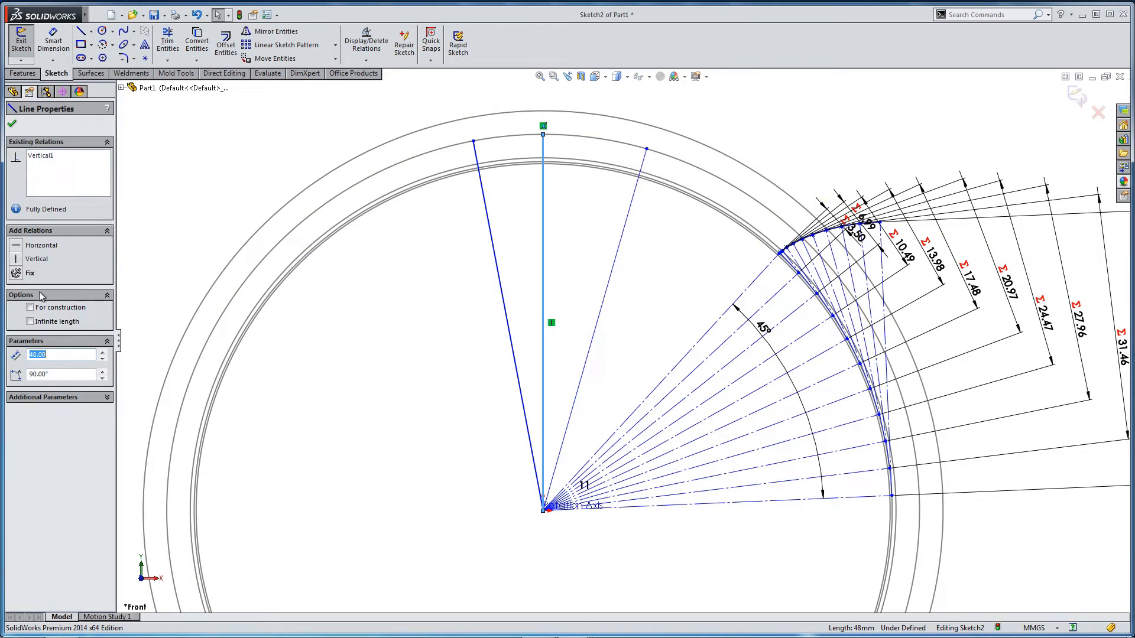
{"action": "left_click", "coordinate": [31, 308]}
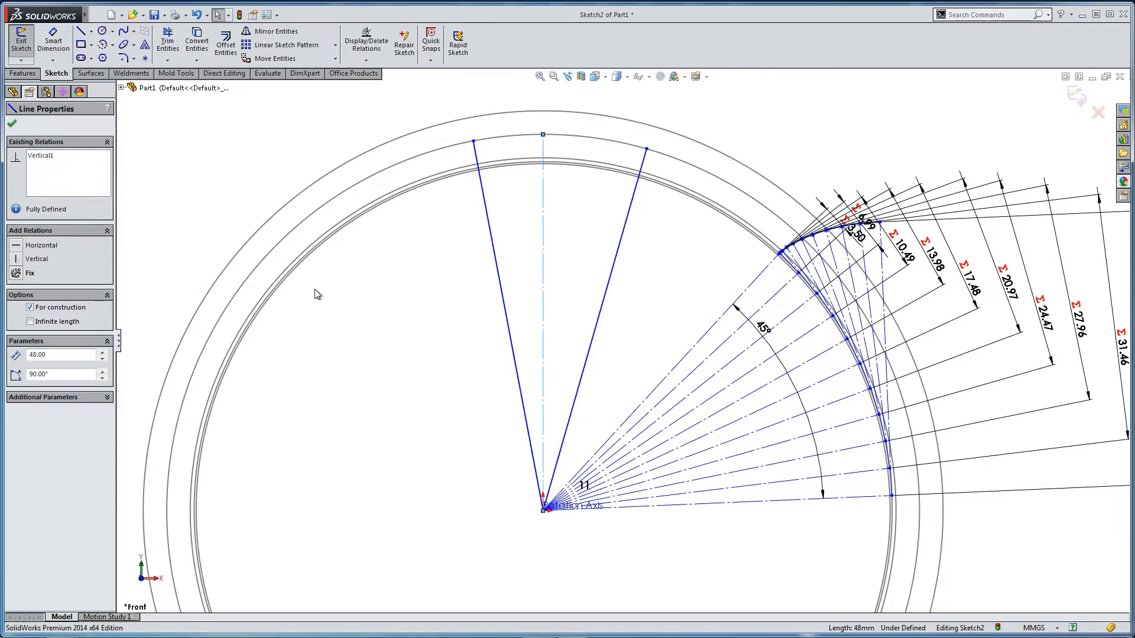
{"action": "left_click", "coordinate": [490, 219], "text": "ctrl"}
{"action": "left_click", "coordinate": [621, 241], "text": "ctrl"}
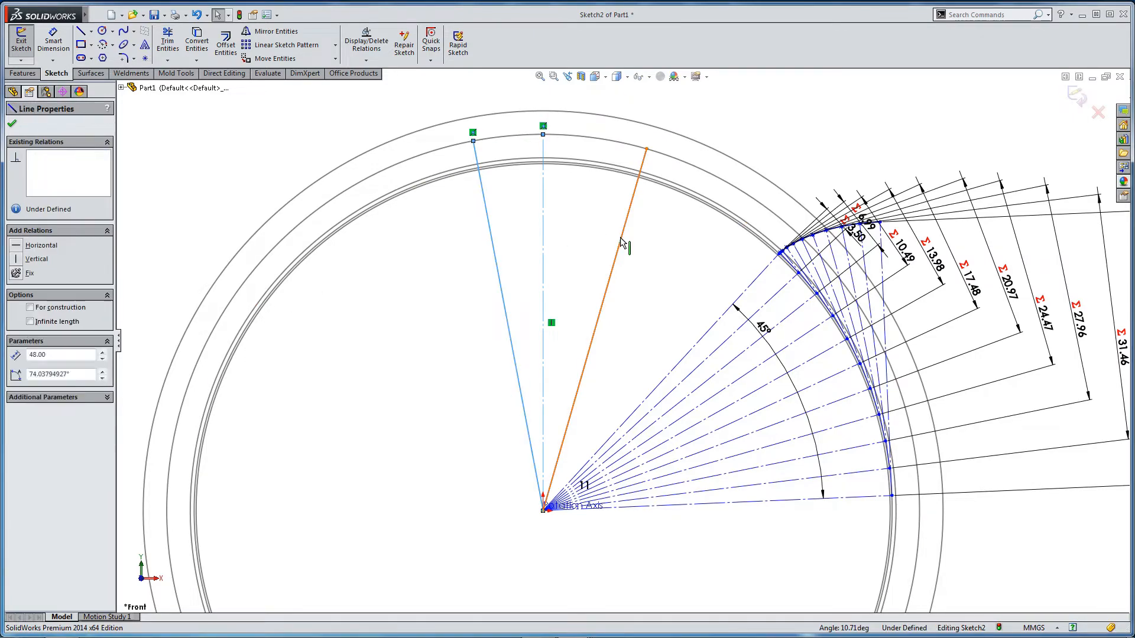
{"action": "left_click", "coordinate": [721, 186]}
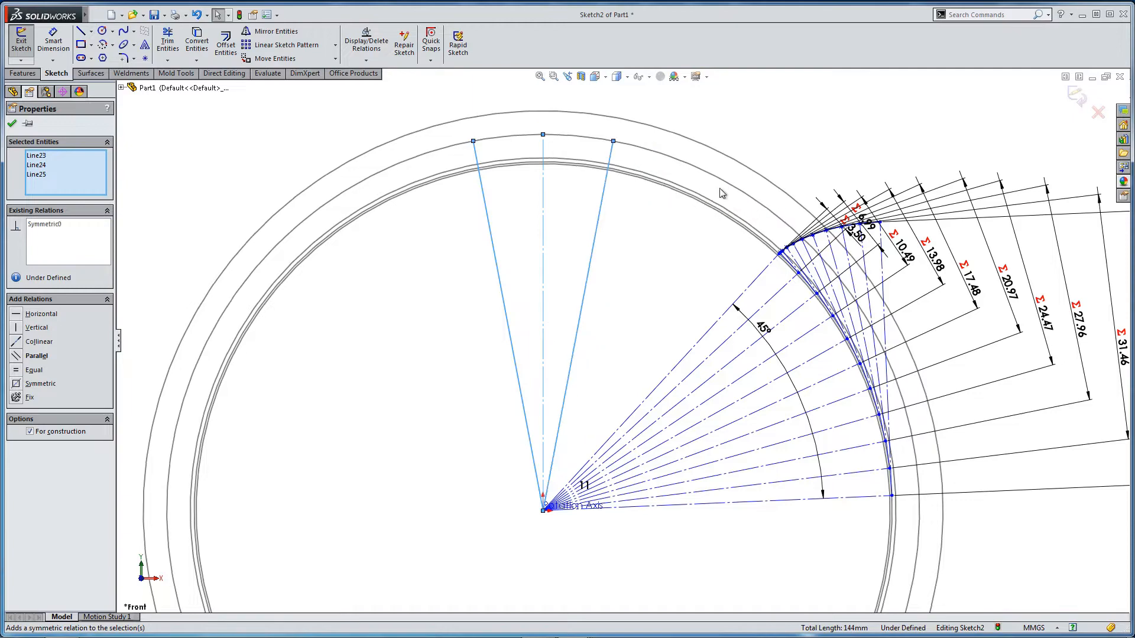
{"action": "key", "text": "Escape"}
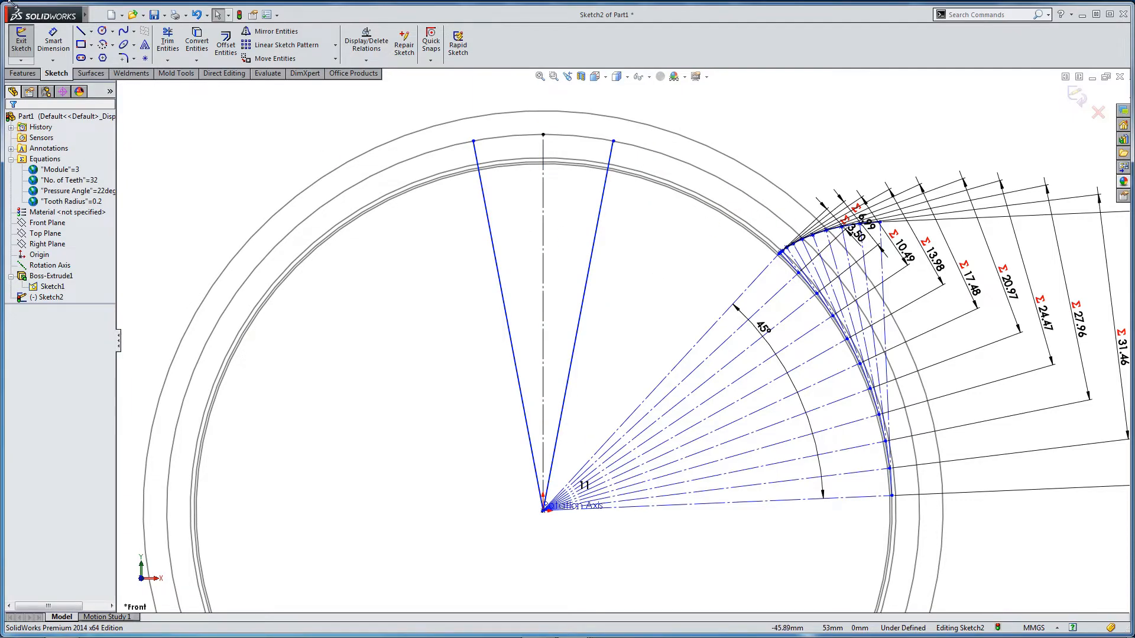
Dimension the angle between the two slanted lines, placing the dimension above the outer circle.
{"action": "left_click", "coordinate": [53, 35]}
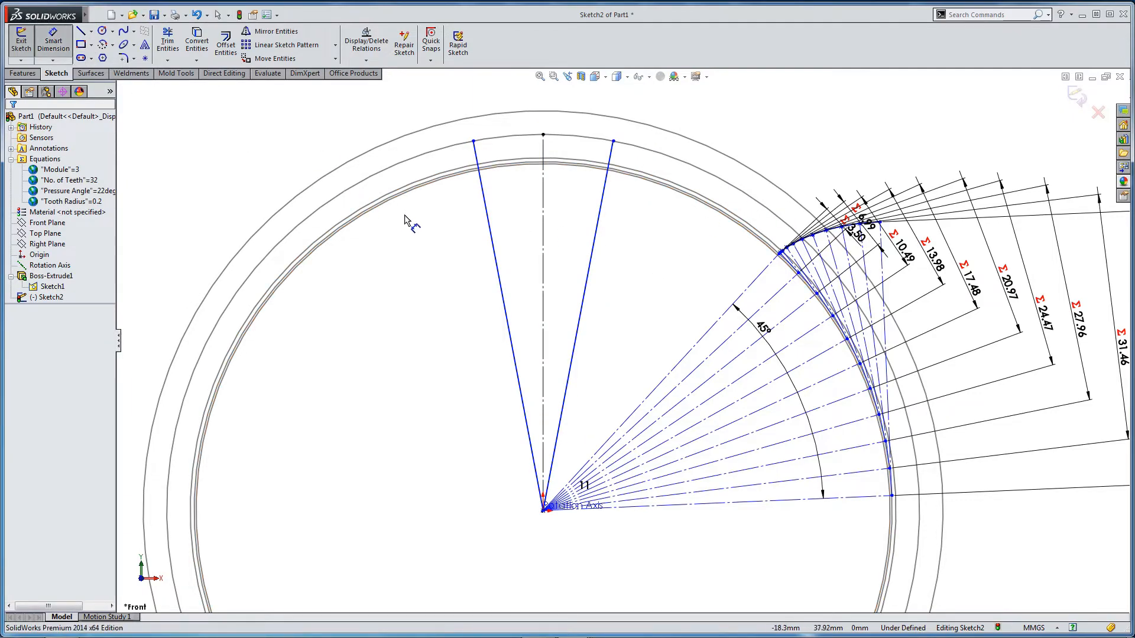
{"action": "left_click", "coordinate": [490, 228]}
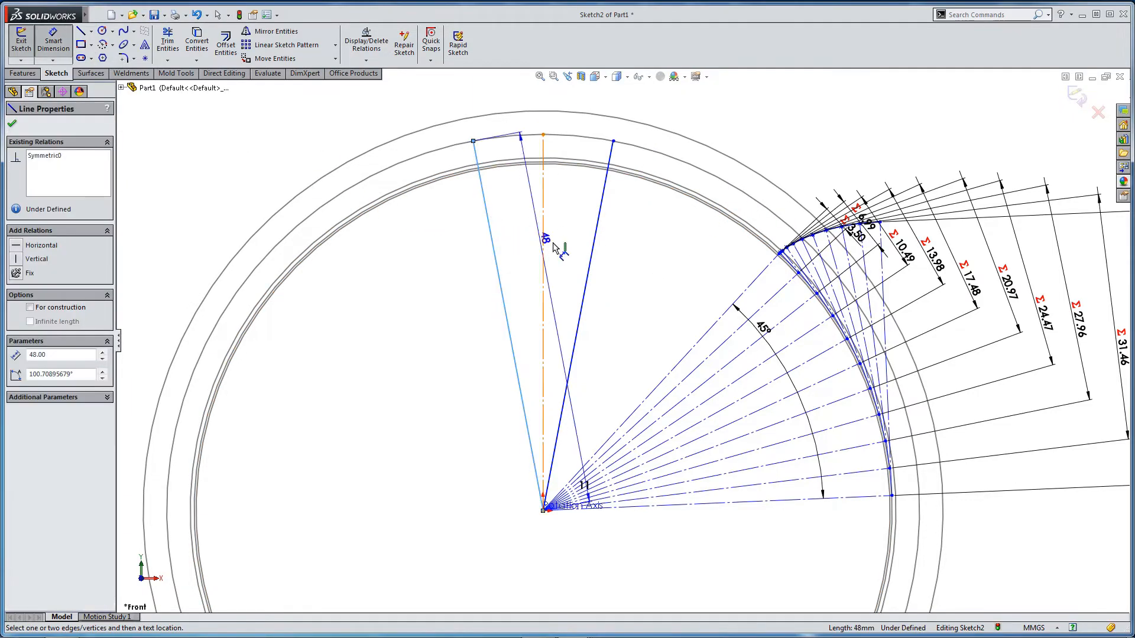
{"action": "left_click", "coordinate": [590, 255]}
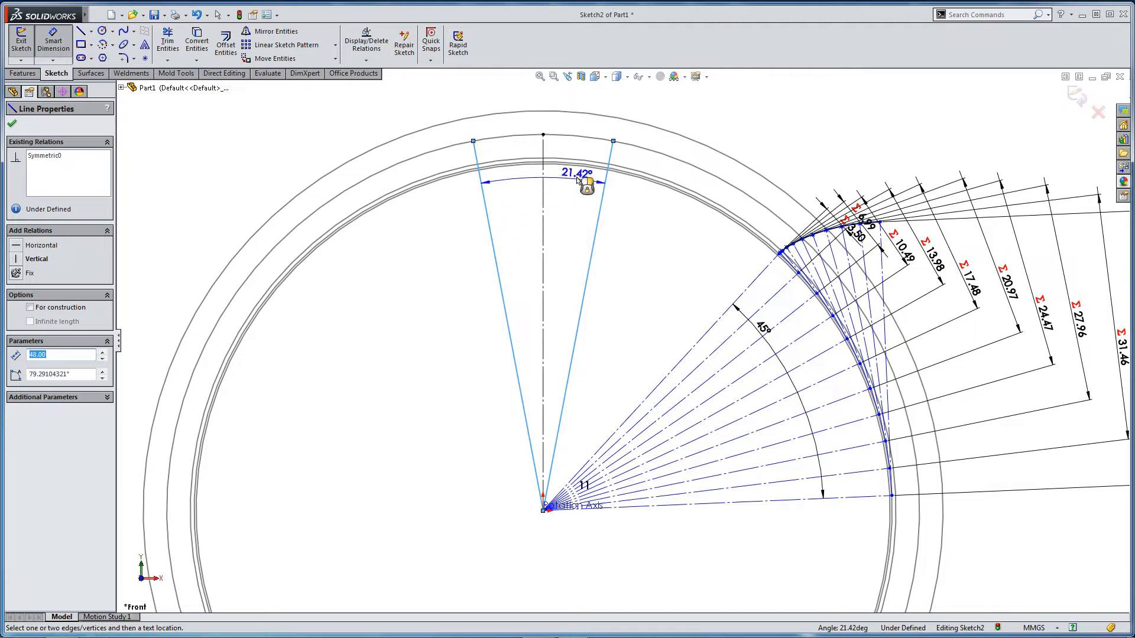
{"action": "scroll", "coordinate": [578, 153], "scroll_direction": "up", "scroll_amount": 3}
{"action": "left_click", "coordinate": [573, 155]}
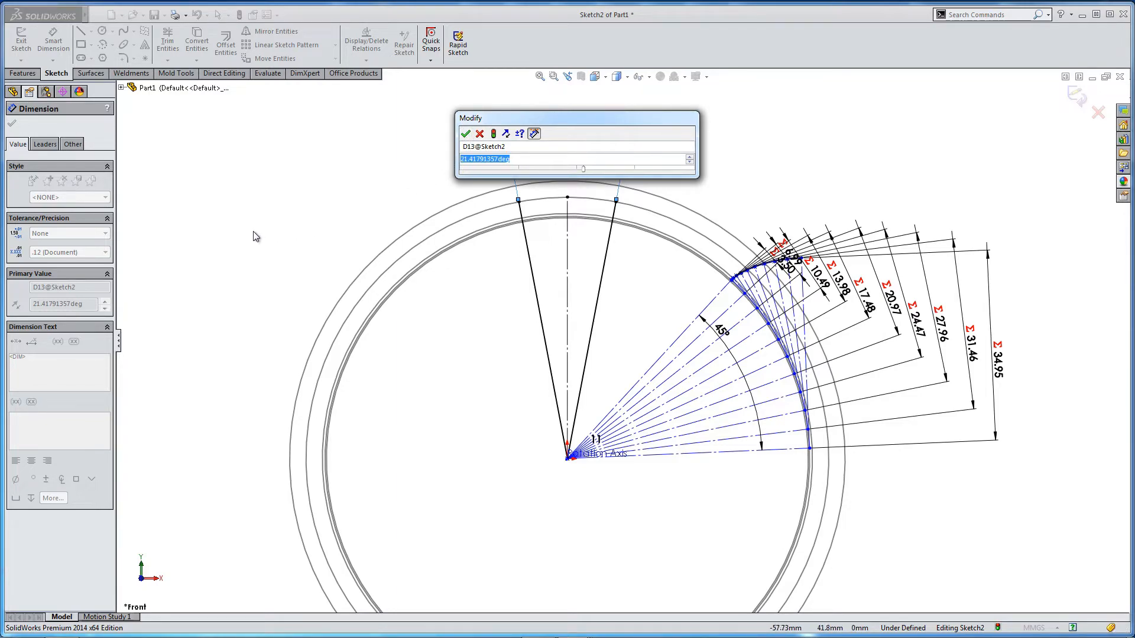
Set the angle between the slanted lines with the equation = 360 / "No. of Teeth" / 2.
{"action": "type", "text": "="}
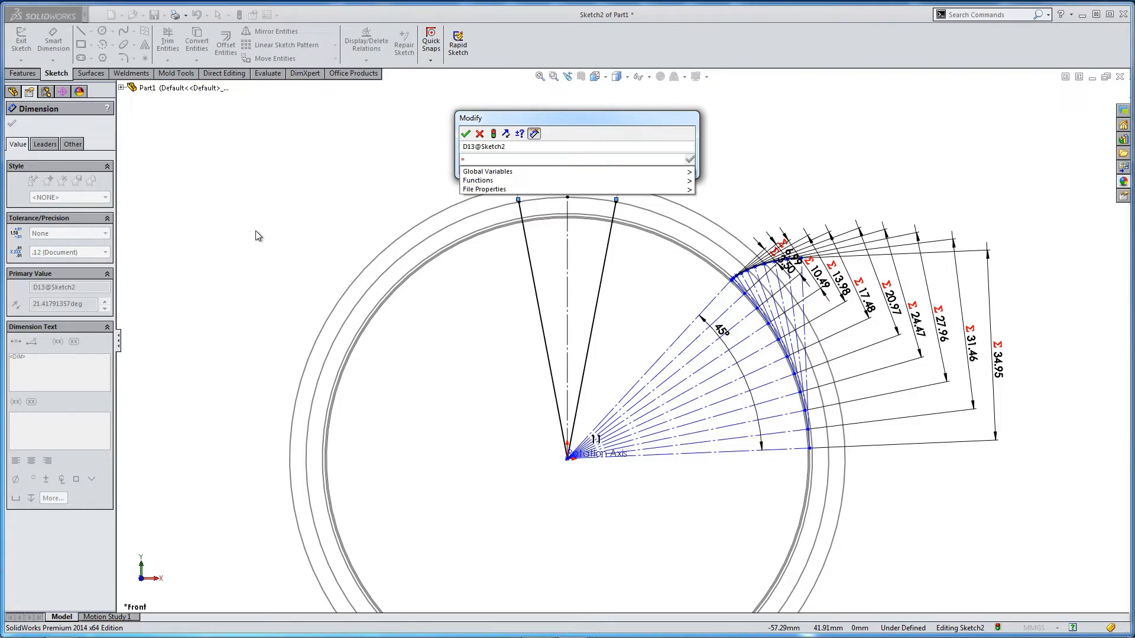
{"action": "type", "text": " 360 "}
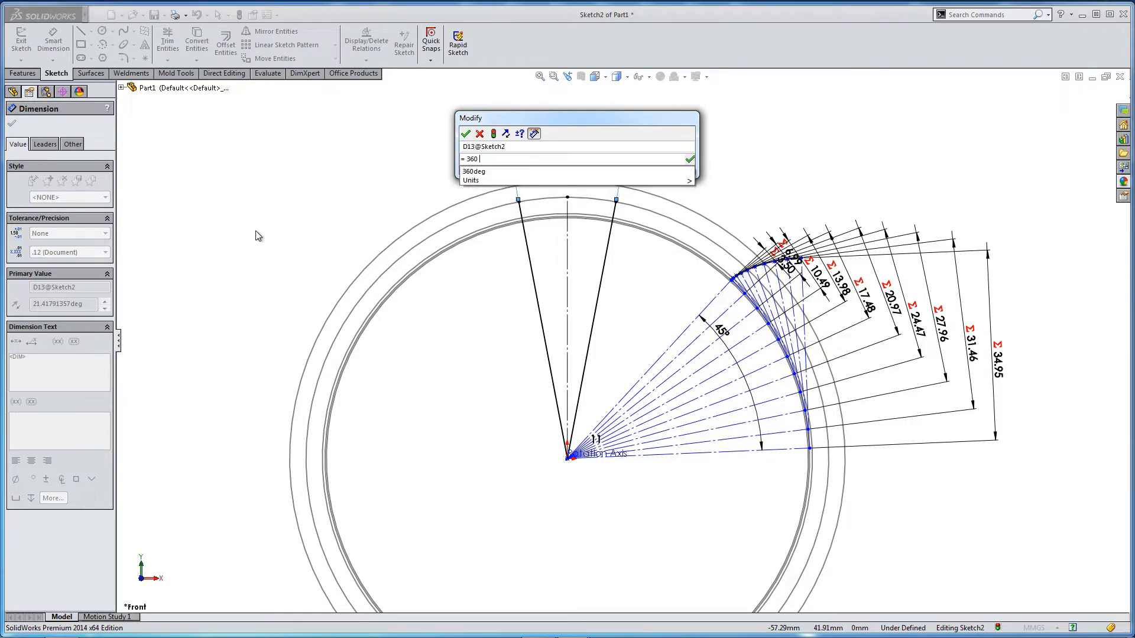
{"action": "type", "text": "/"}
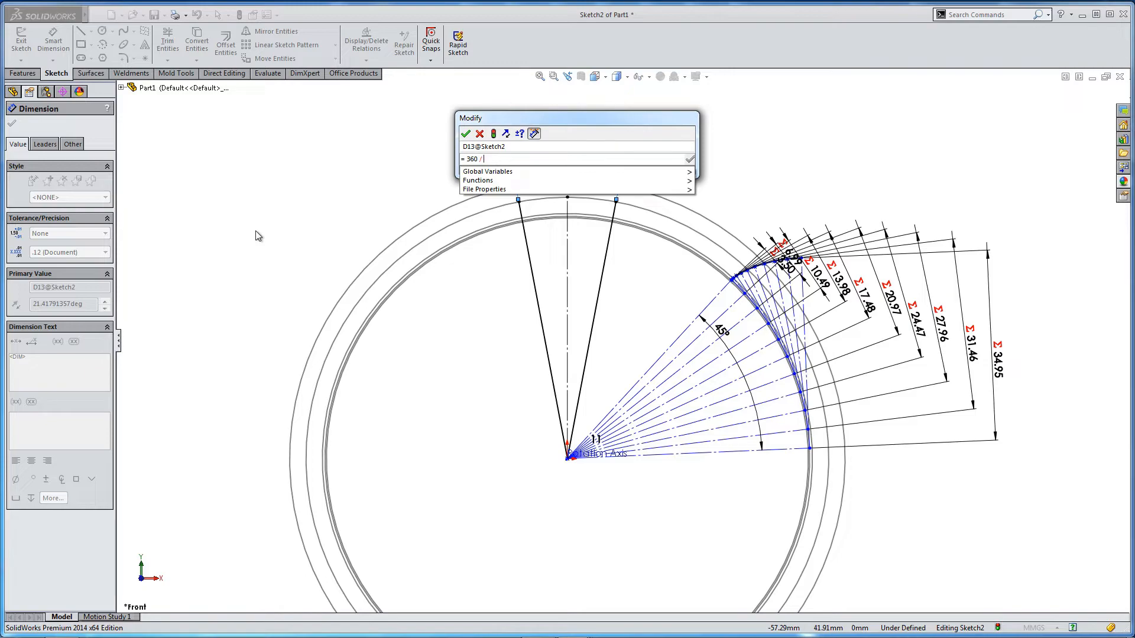
{"action": "key", "text": "Down"}
{"action": "key", "text": "Right"}
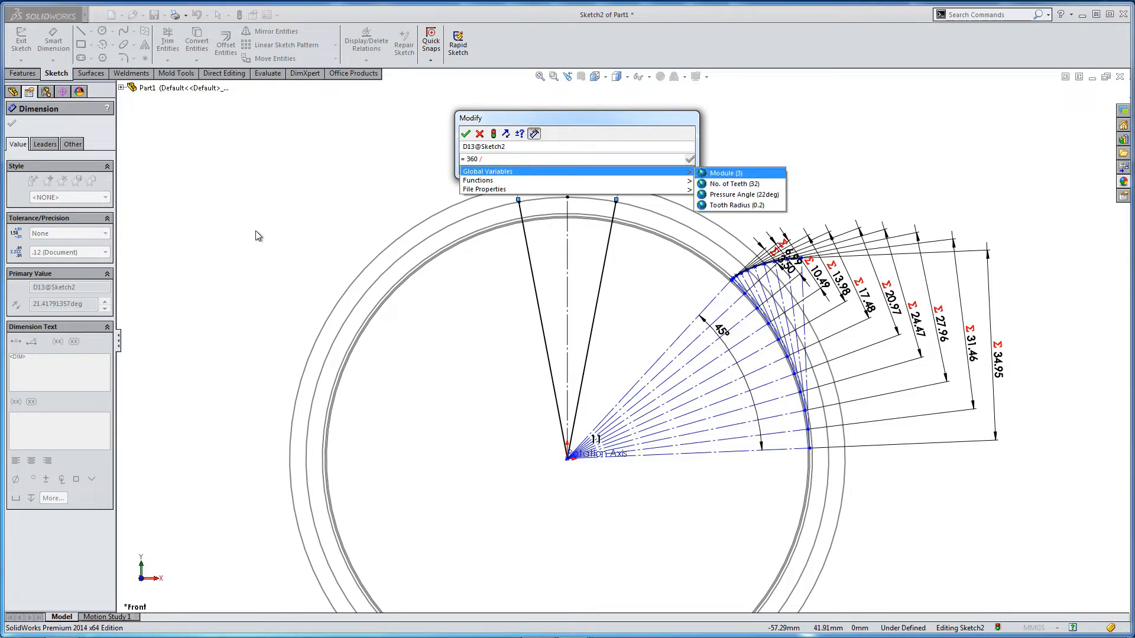
{"action": "key", "text": "Down"}
{"action": "key", "text": "Return"}
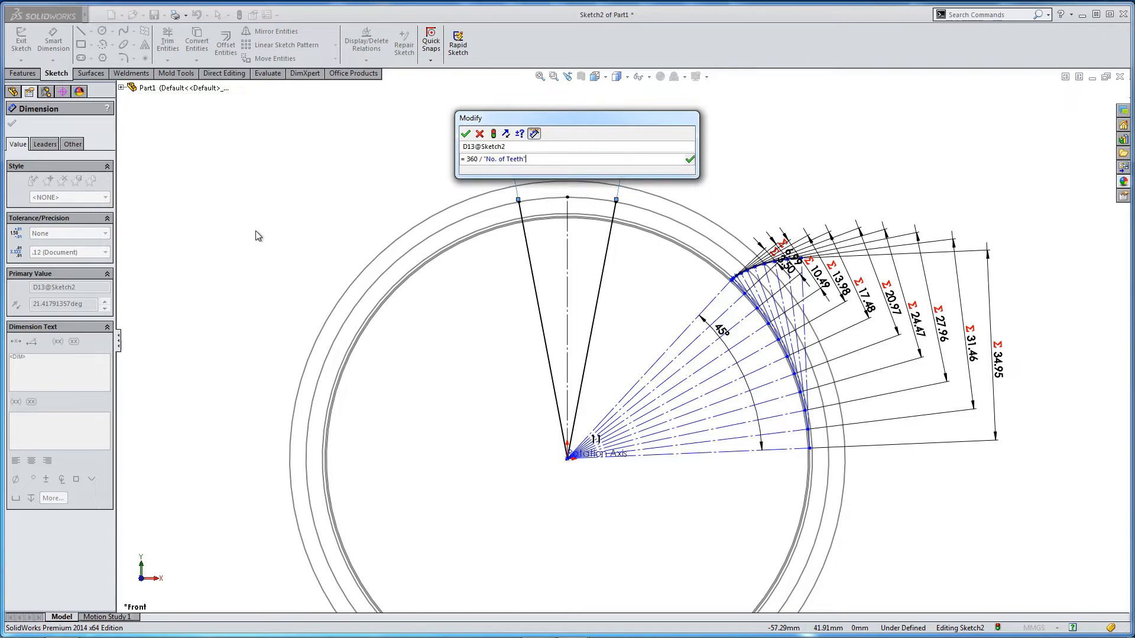
{"action": "type", "text": "/"}
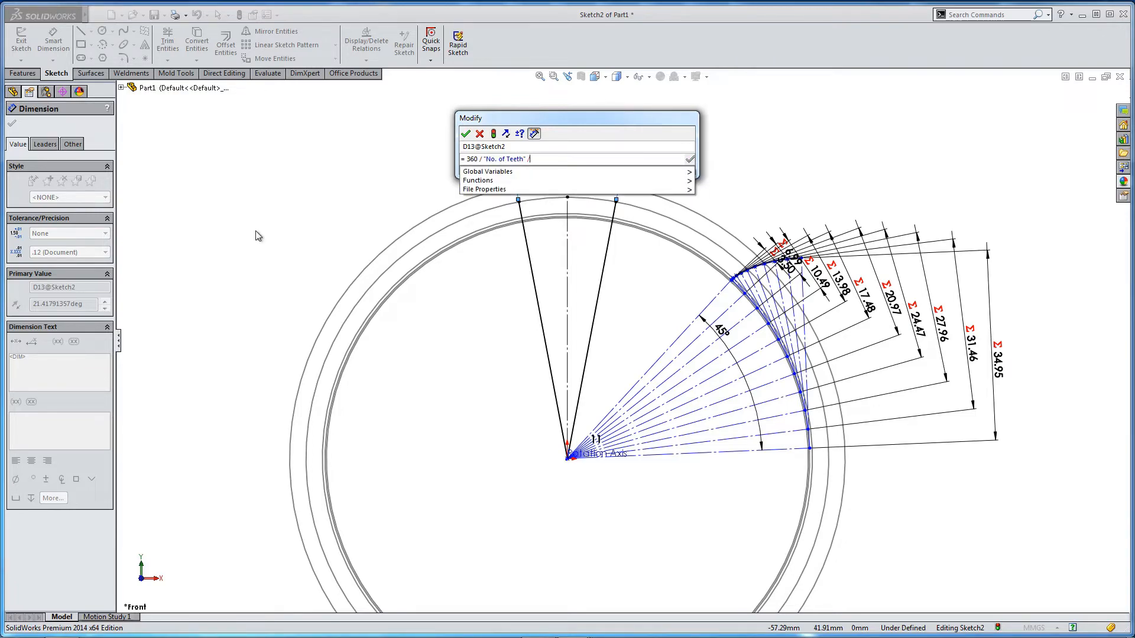
{"action": "type", "text": " 2"}
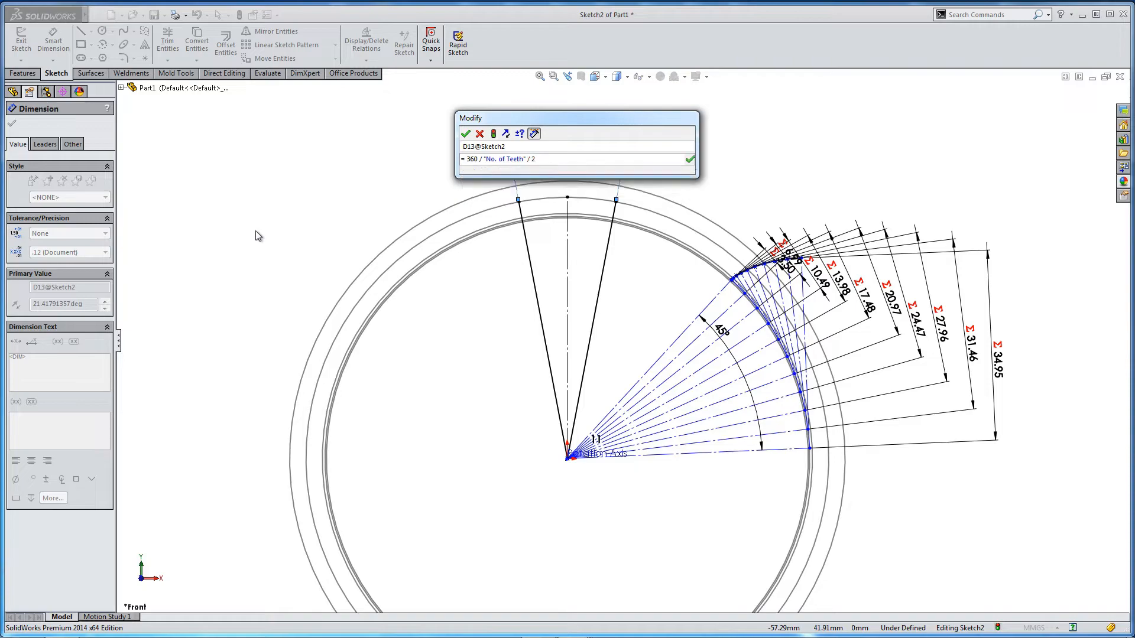
{"action": "key", "text": "Return"}
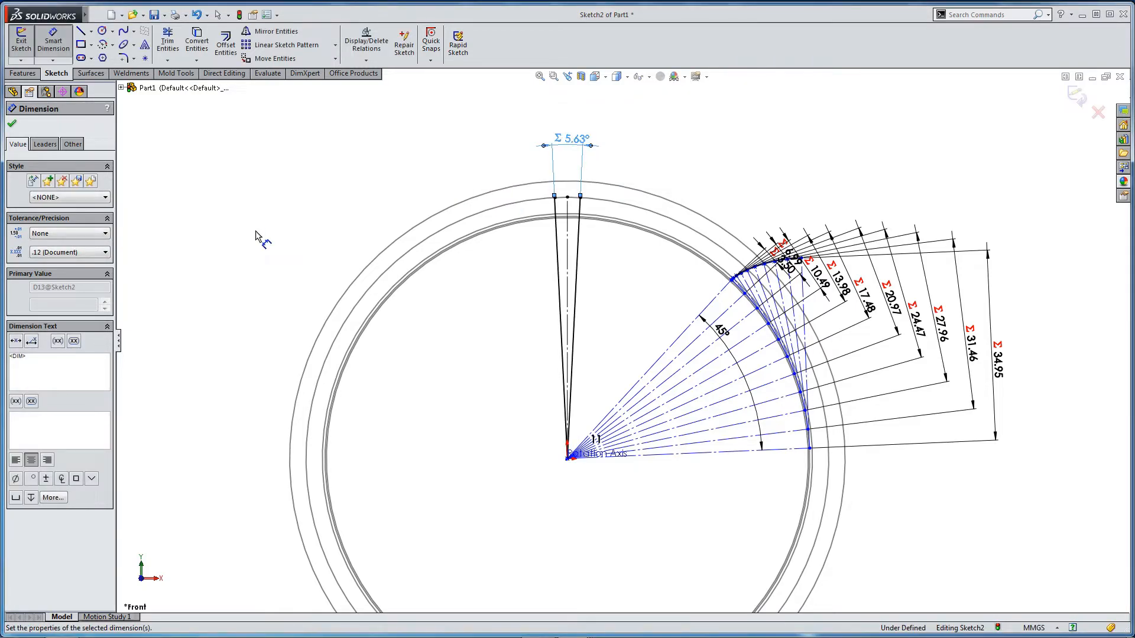
{"action": "key", "text": "Escape"}
Convert the two slanted tooth-width lines to construction geometry.
{"action": "scroll", "coordinate": [524, 195], "scroll_direction": "down", "scroll_amount": 2}
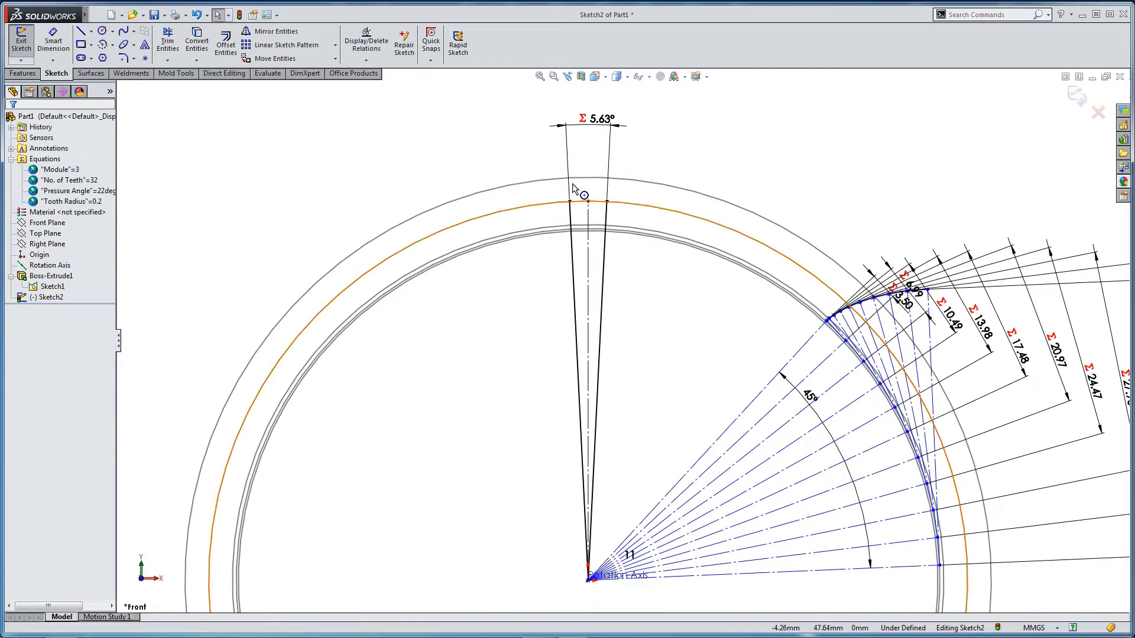
{"action": "left_click", "coordinate": [587, 114]}
{"action": "scroll", "coordinate": [615, 223], "scroll_direction": "down", "scroll_amount": 3}
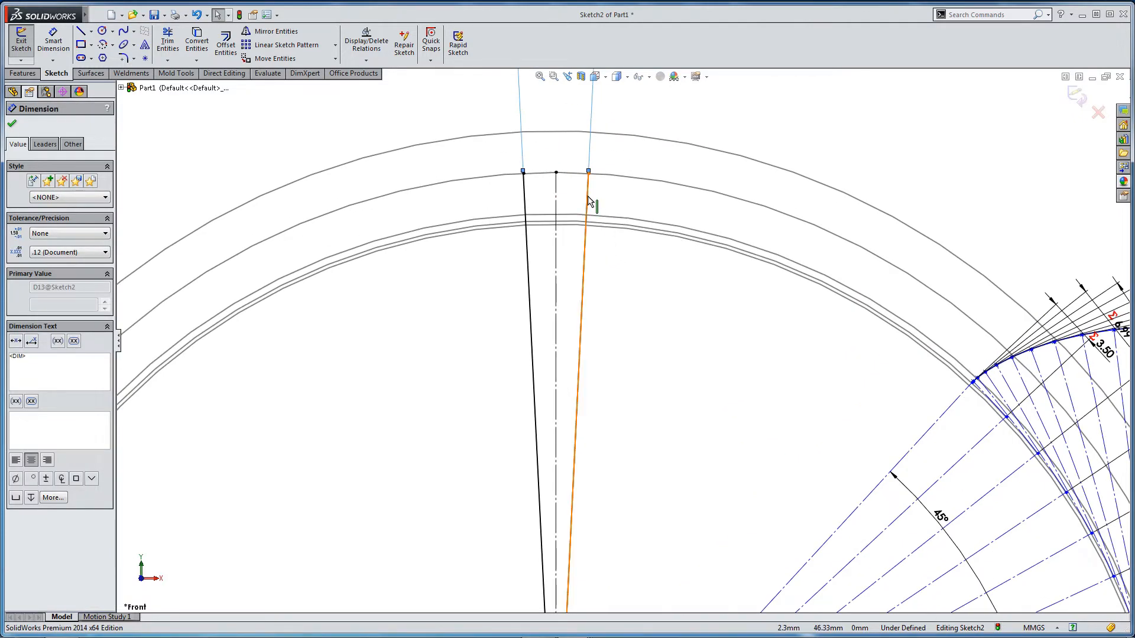
{"action": "left_click", "coordinate": [587, 204]}
{"action": "left_click", "coordinate": [525, 199], "text": "ctrl"}
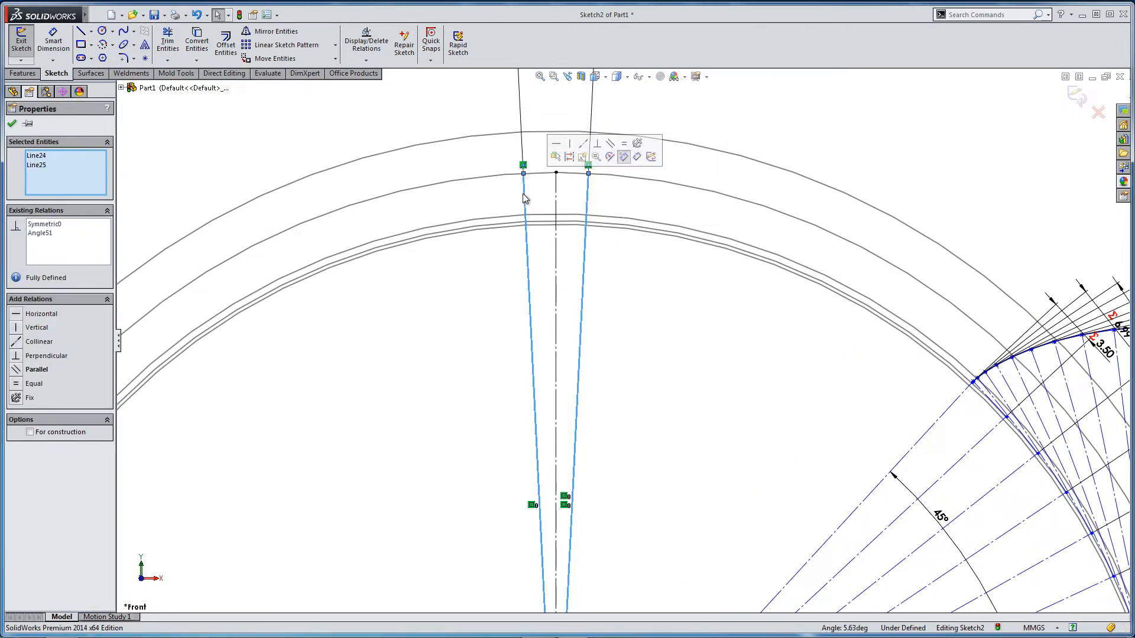
{"action": "left_click", "coordinate": [30, 433]}
{"action": "left_click", "coordinate": [289, 440]}
{"action": "scroll", "coordinate": [438, 436], "scroll_direction": "up", "scroll_amount": 1}
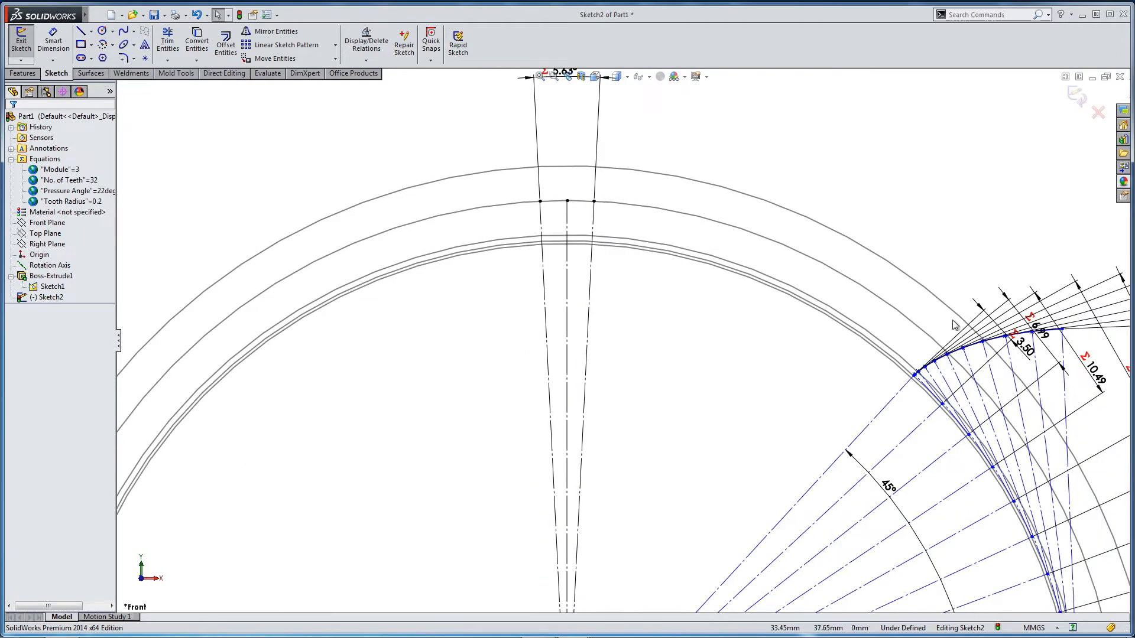
Swing the involute fan toward the tooth-width lines and make the right line's pitch-circle endpoint coincident with the involute spline.
{"action": "mouse_move", "coordinate": [955, 325]}
{"action": "left_mouse_down"}
{"action": "mouse_move", "coordinate": [834, 230]}
{"action": "mouse_move", "coordinate": [661, 197]}
{"action": "left_mouse_up"}
{"action": "scroll", "coordinate": [609, 260], "scroll_direction": "down", "scroll_amount": 5}
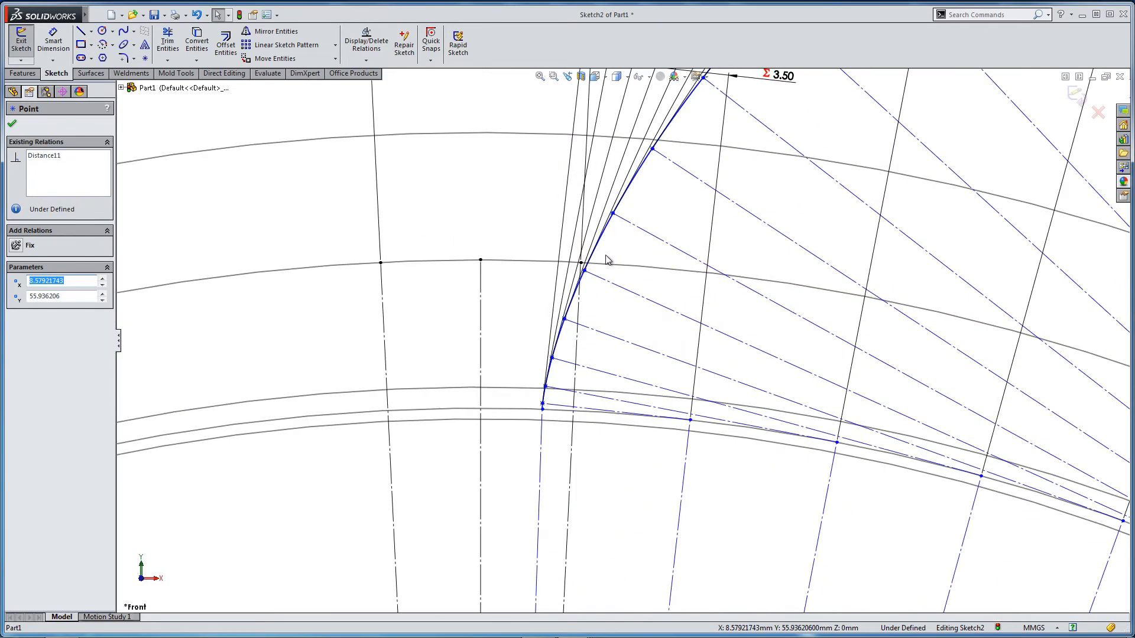
{"action": "scroll", "coordinate": [605, 257], "scroll_direction": "down", "scroll_amount": 3}
{"action": "left_click", "coordinate": [582, 277]}
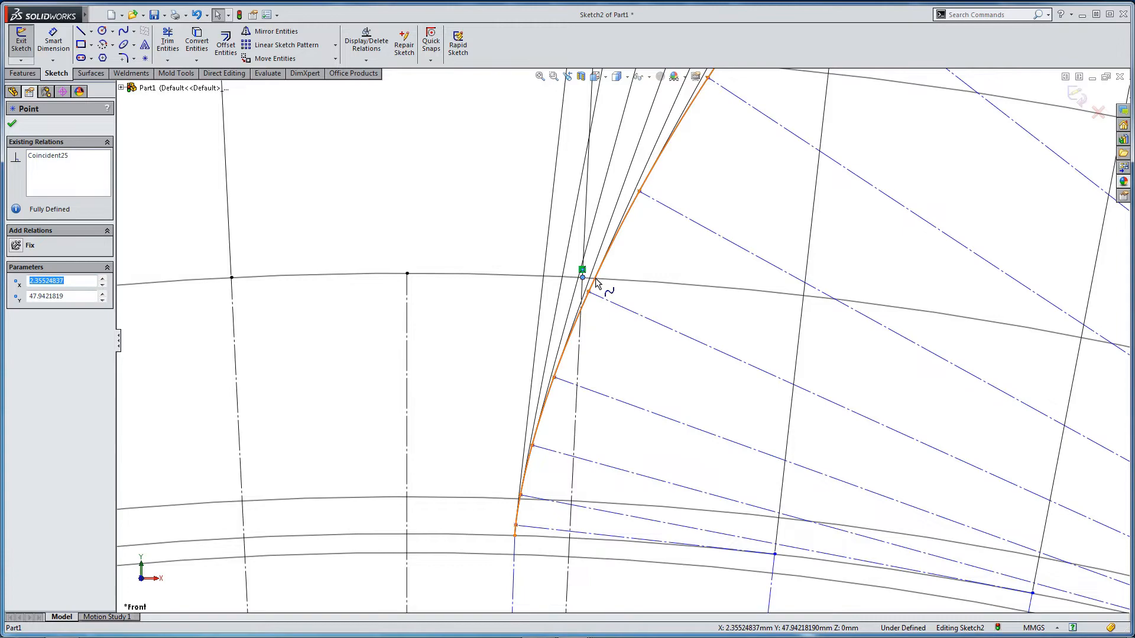
{"action": "left_click", "coordinate": [598, 280], "text": "ctrl"}
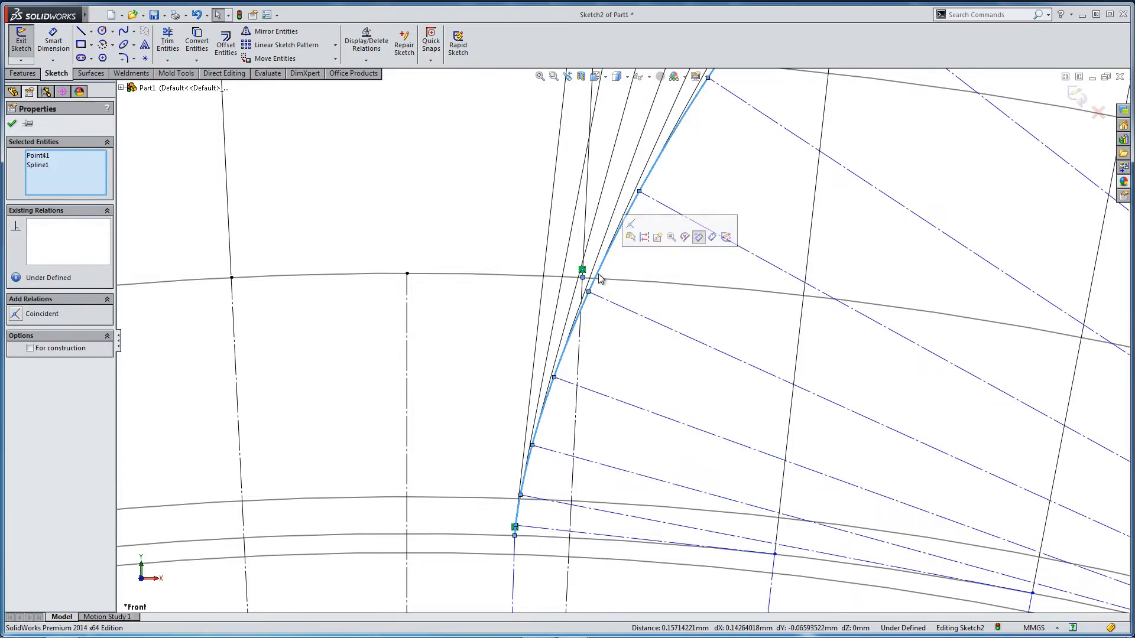
{"action": "left_click", "coordinate": [636, 230]}
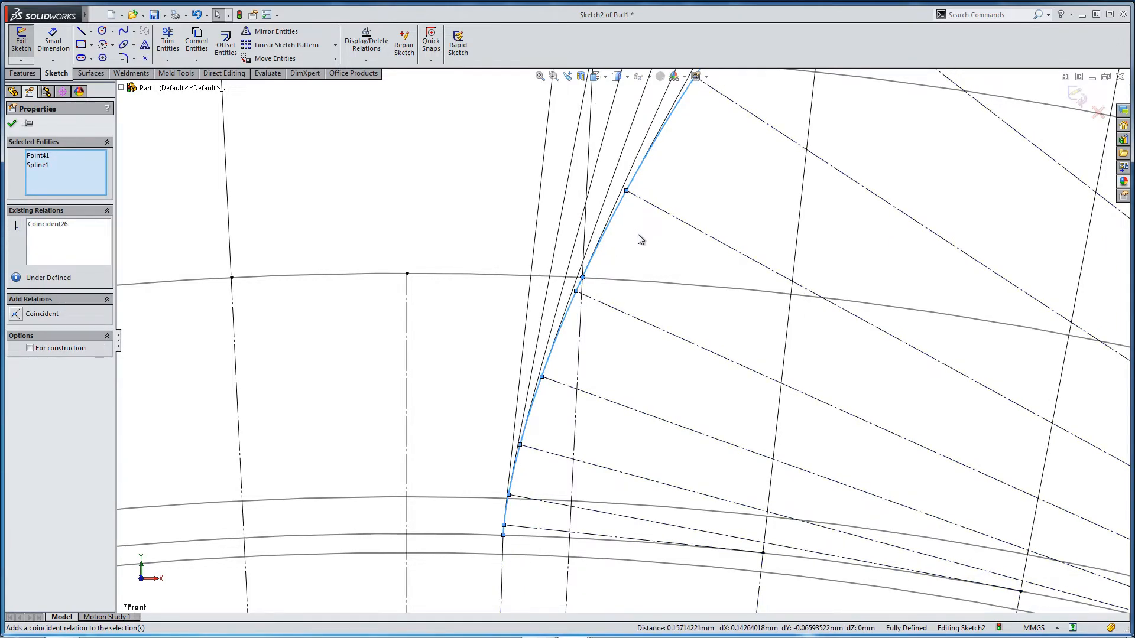
{"action": "left_click", "coordinate": [651, 271]}
{"action": "scroll", "coordinate": [651, 275], "scroll_direction": "up", "scroll_amount": 4}
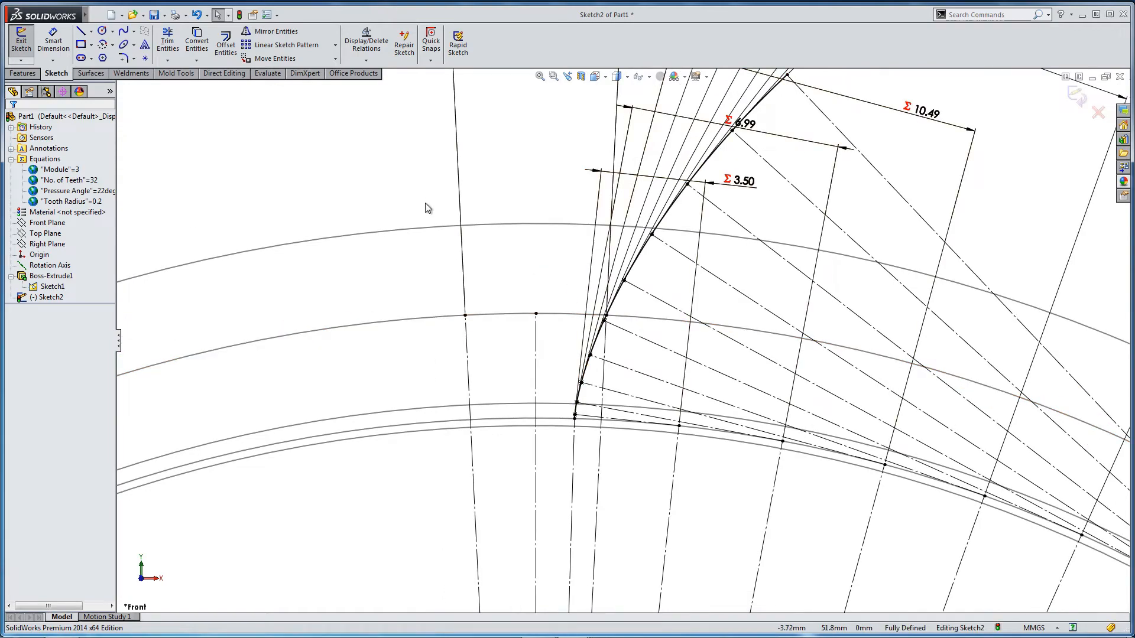
Mirror a copy of the involute spline about the vertical construction line.
{"action": "left_click", "coordinate": [271, 31]}
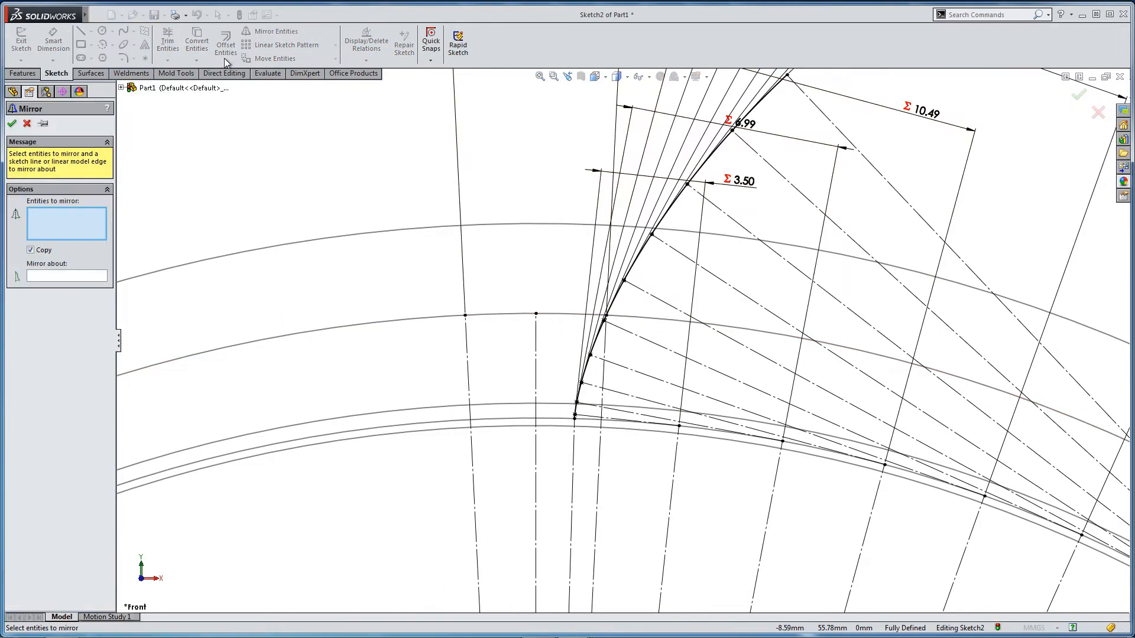
{"action": "left_click", "coordinate": [672, 221]}
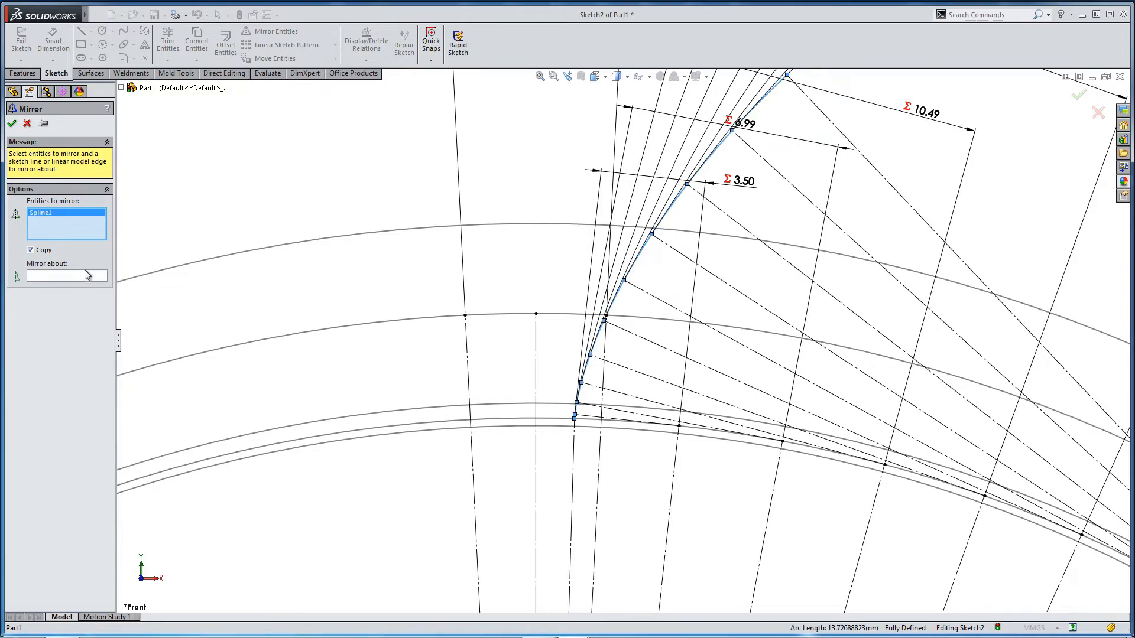
{"action": "left_click", "coordinate": [65, 277]}
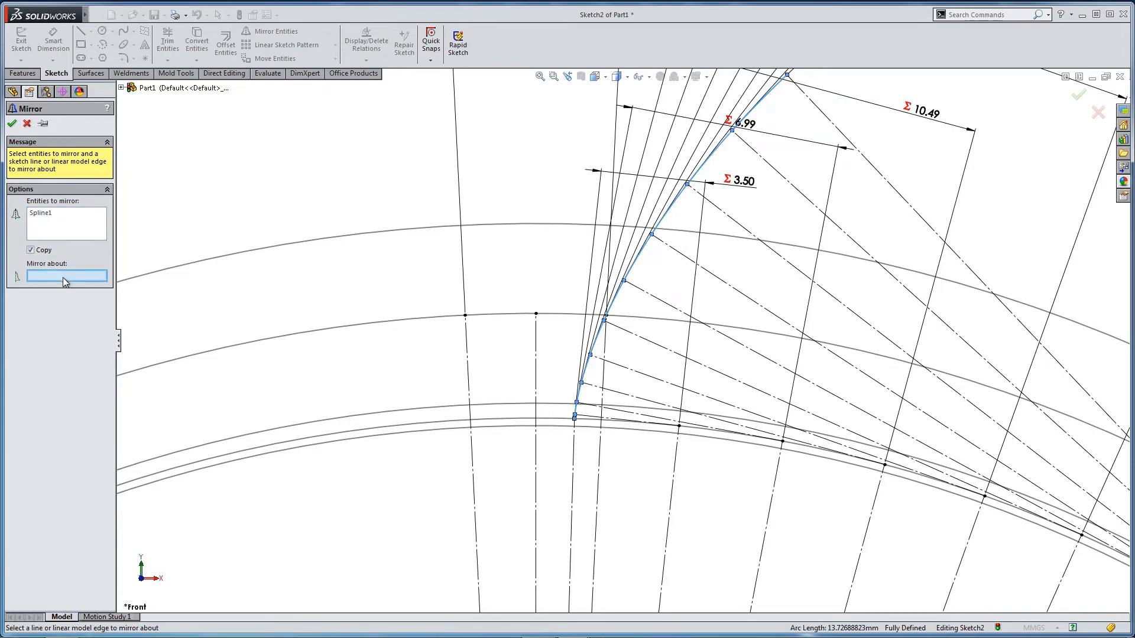
{"action": "left_click", "coordinate": [537, 347]}
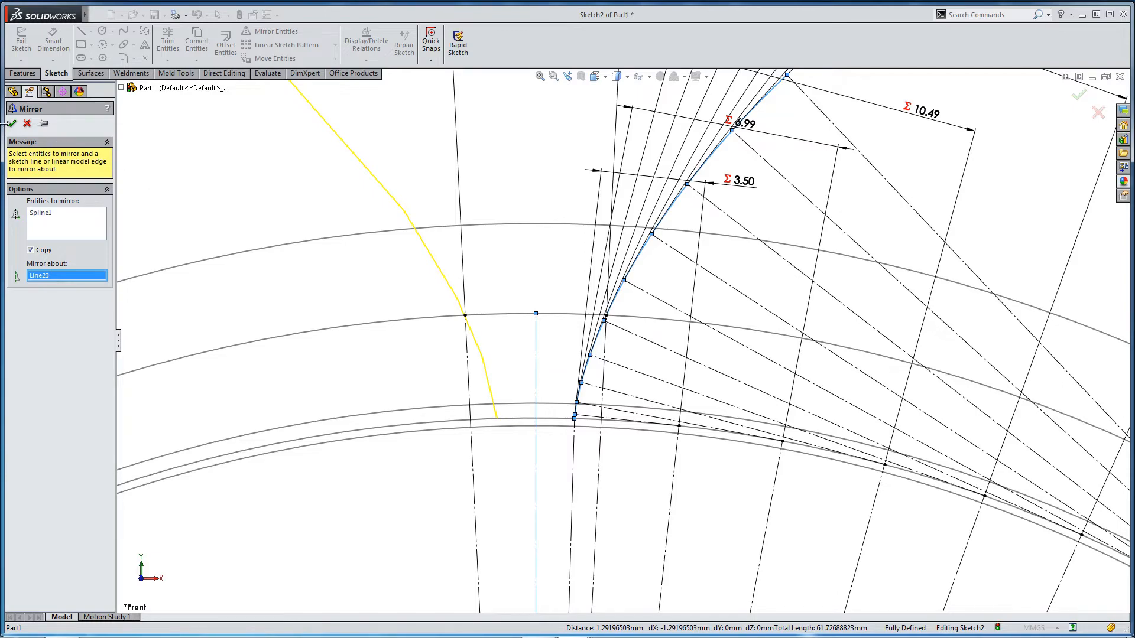
{"action": "left_click", "coordinate": [12, 124]}
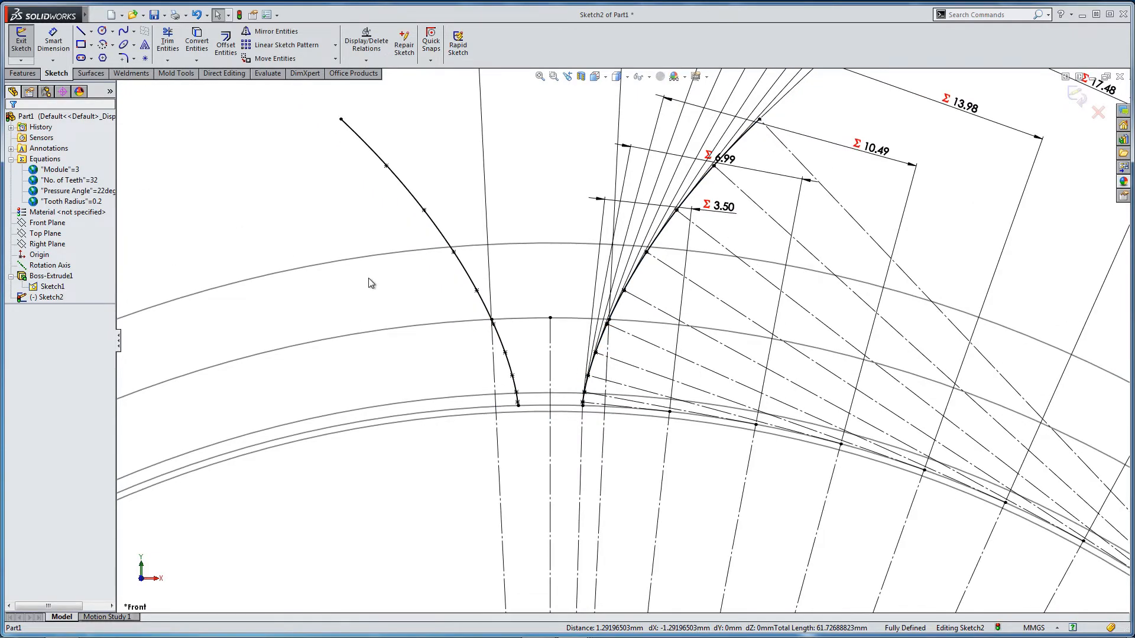
Convert the outermost and innermost gear circles from Sketch1 into entities of the current sketch.
{"action": "left_click", "coordinate": [420, 251]}
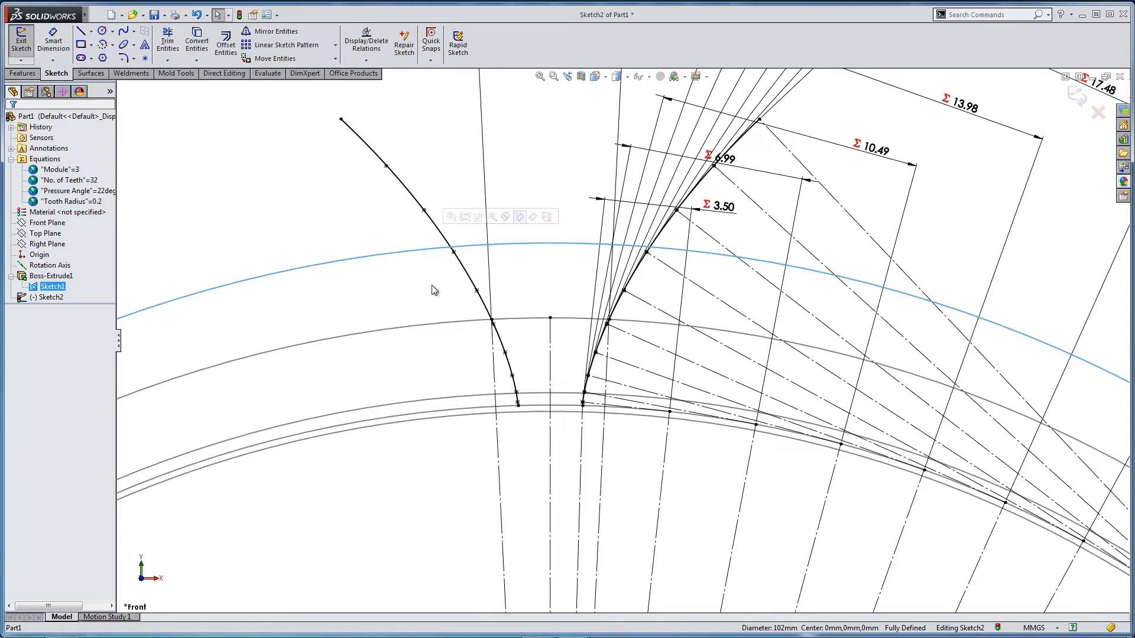
{"action": "left_click", "coordinate": [486, 421], "text": "ctrl"}
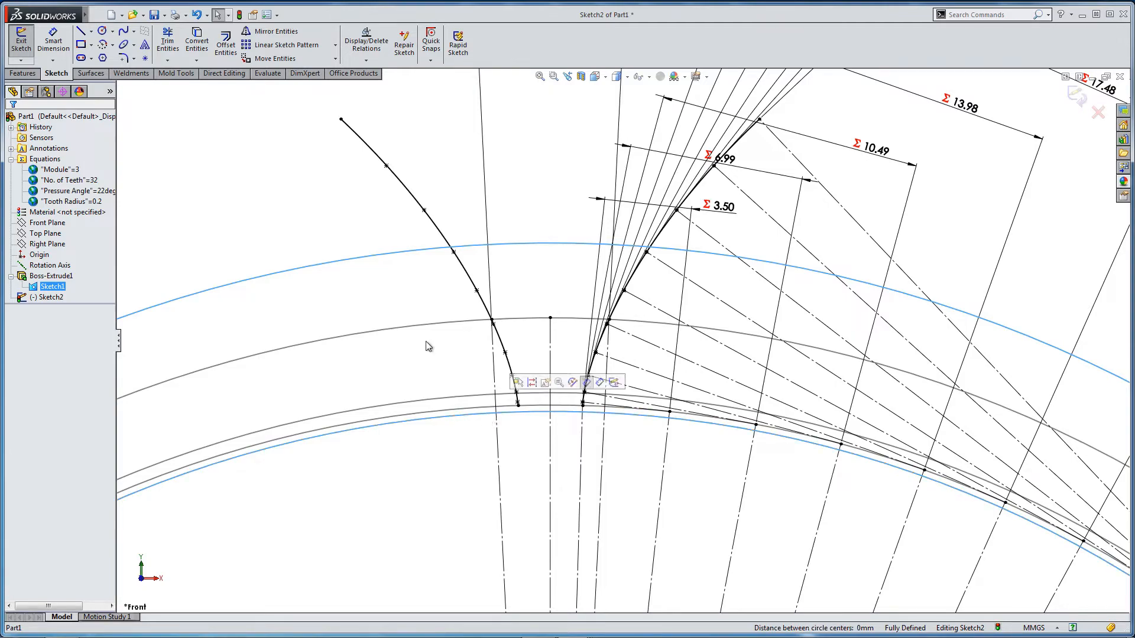
{"action": "left_click", "coordinate": [197, 40]}
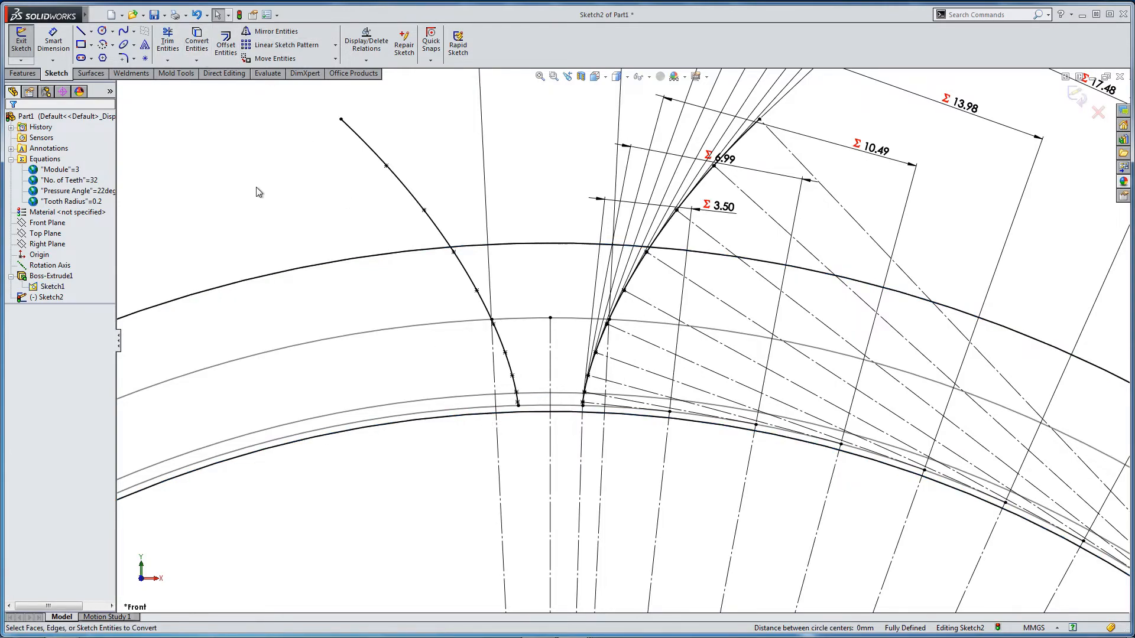
Draw a short line from the right involute's lower endpoint to the innermost circle, along the fan's first centerline.
{"action": "scroll", "coordinate": [562, 431], "scroll_direction": "down", "scroll_amount": 5}
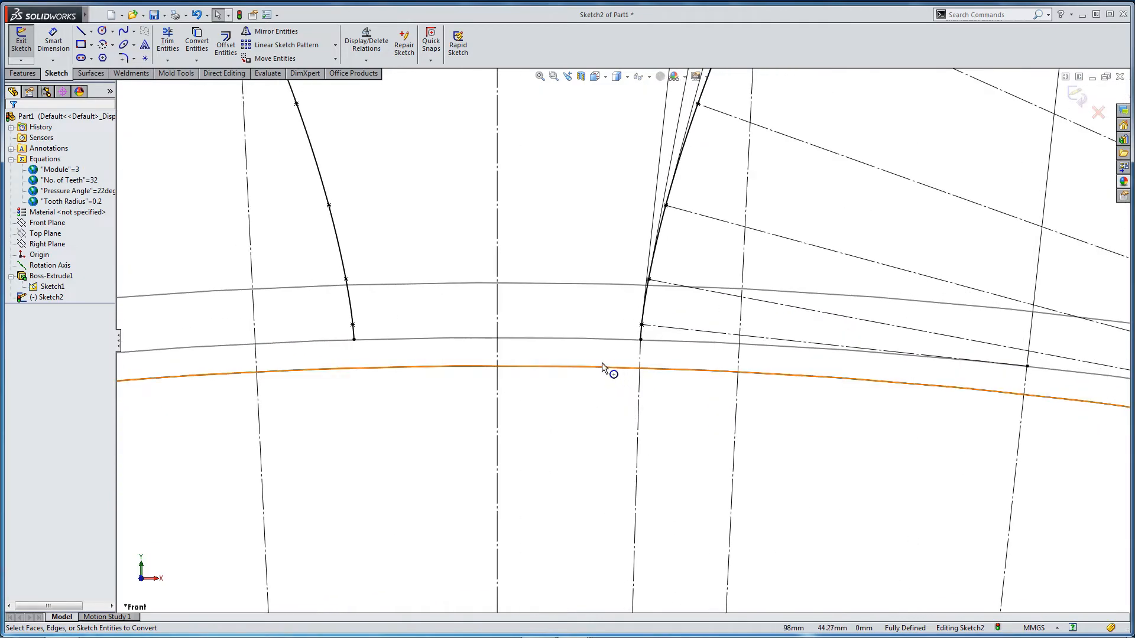
{"action": "left_click", "coordinate": [80, 31]}
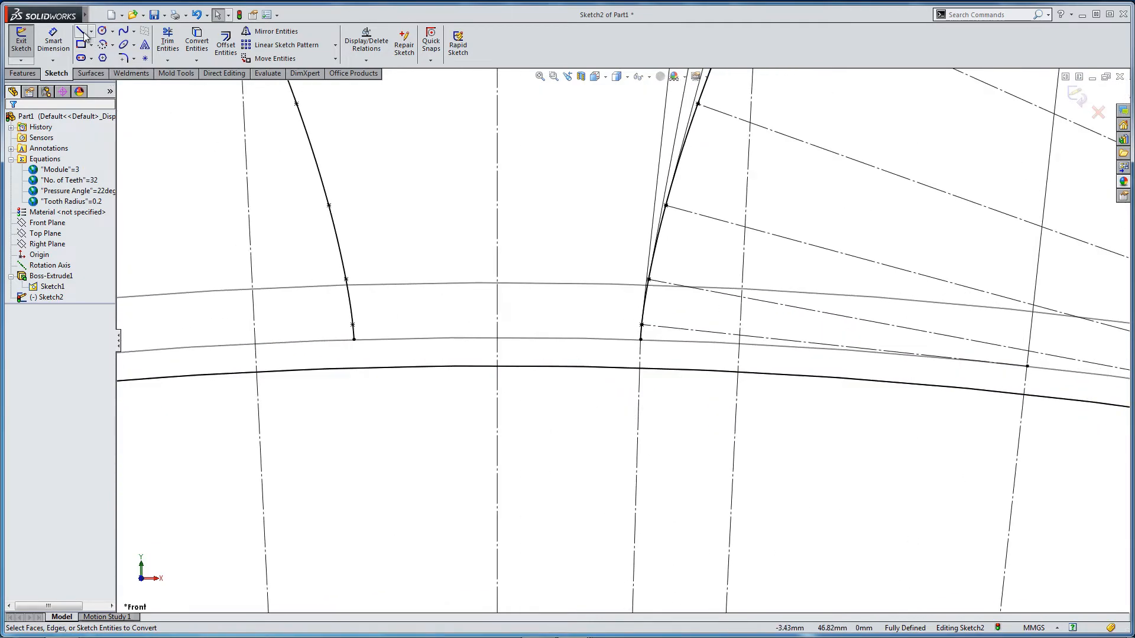
{"action": "left_click", "coordinate": [641, 340]}
{"action": "left_click", "coordinate": [640, 368]}
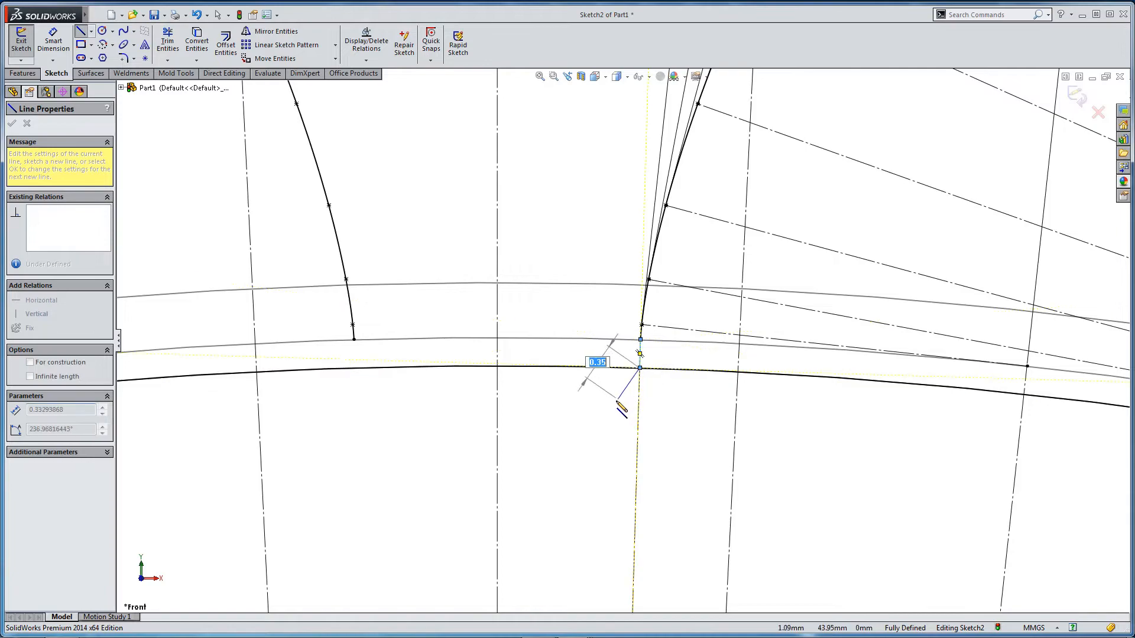
{"action": "key", "text": "Escape"}
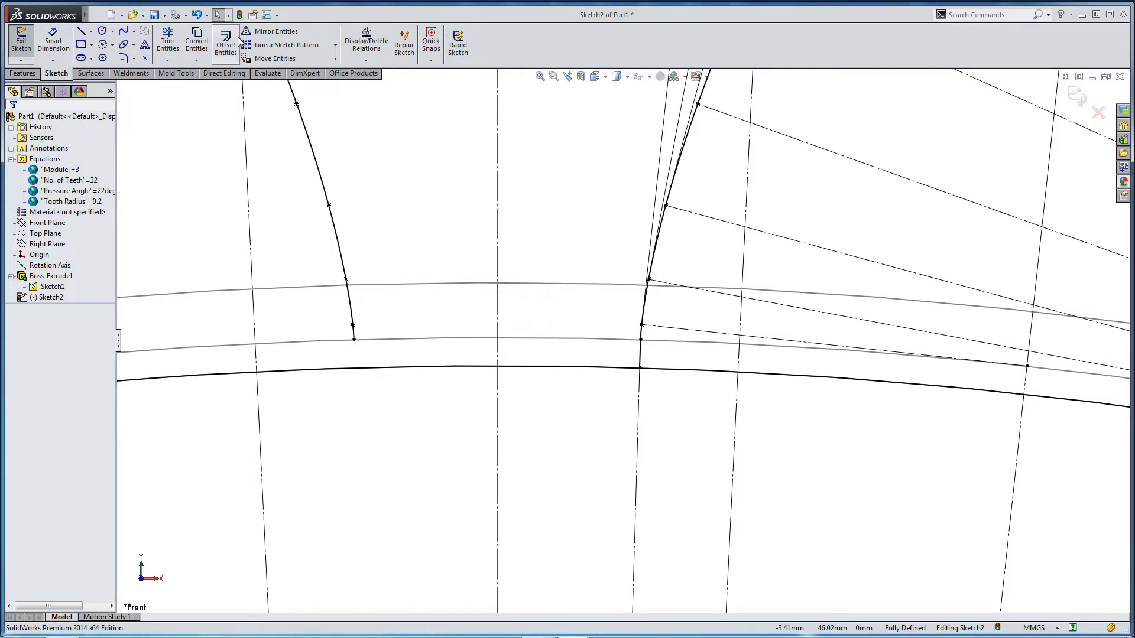
Mirror a copy of the short root line at the right involute's lower end about the vertical construction line.
{"action": "left_click", "coordinate": [275, 31]}
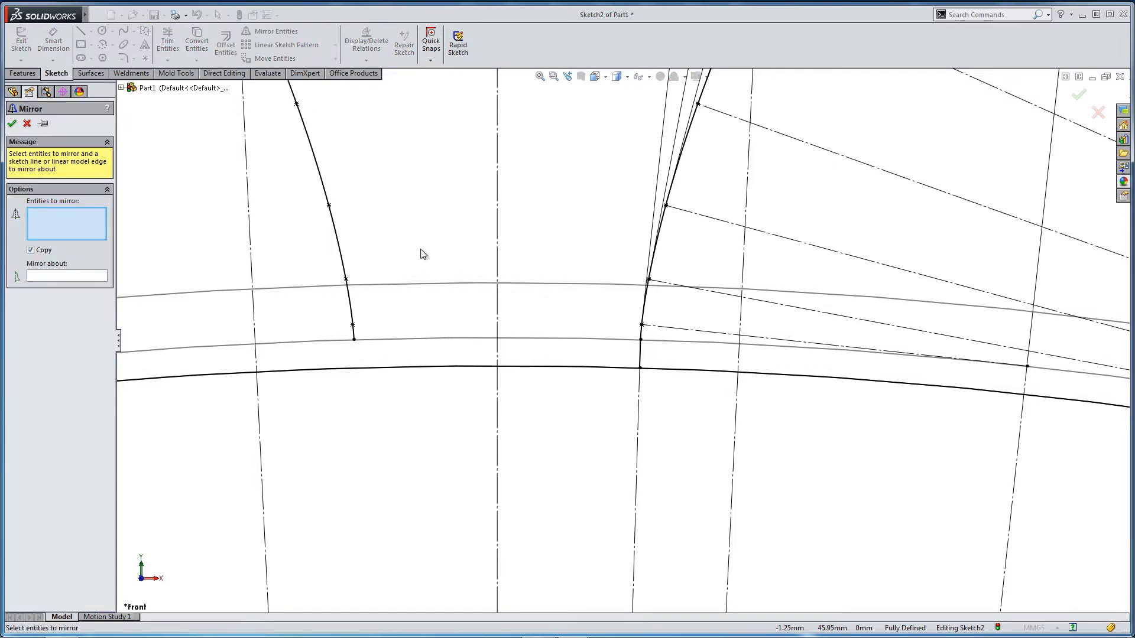
{"action": "left_click", "coordinate": [63, 276]}
{"action": "left_click", "coordinate": [497, 320]}
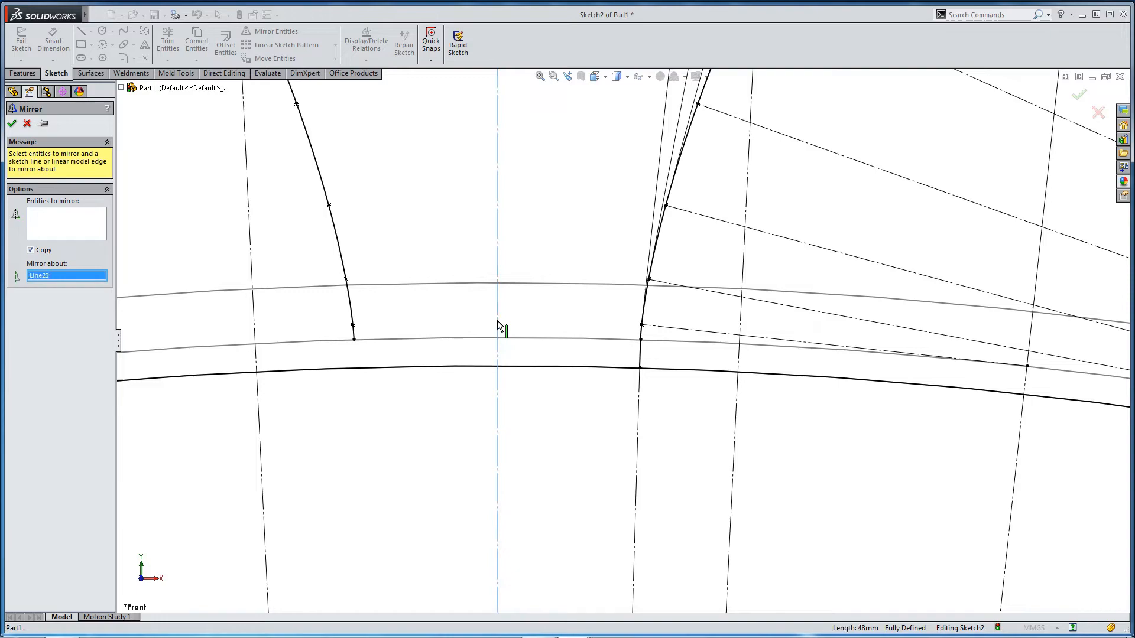
{"action": "left_click", "coordinate": [66, 225]}
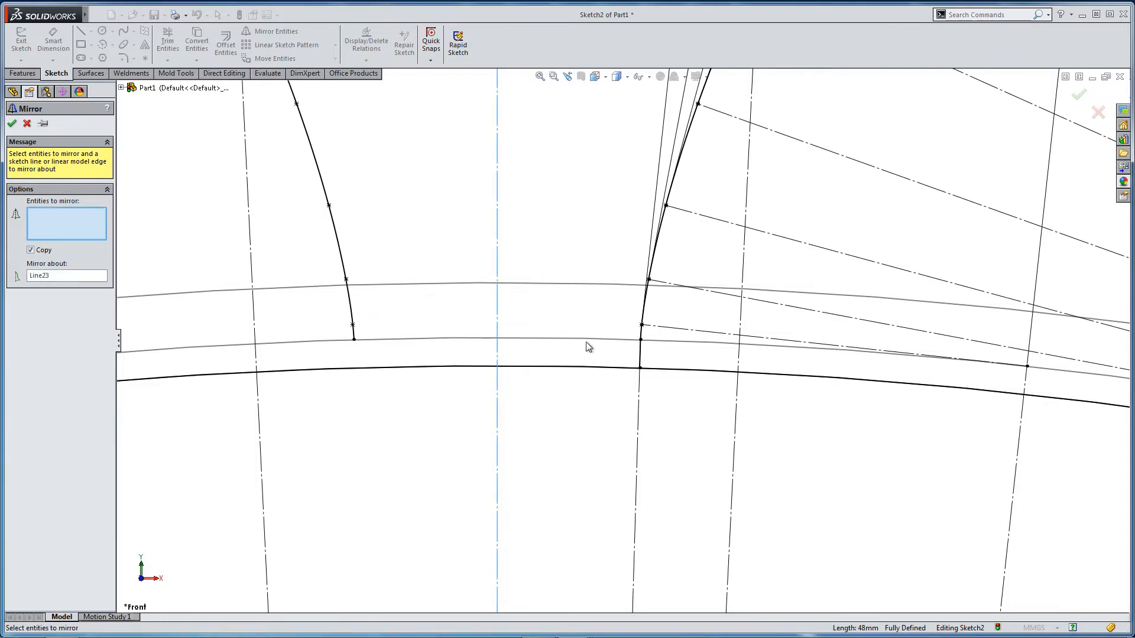
{"action": "left_click", "coordinate": [639, 357]}
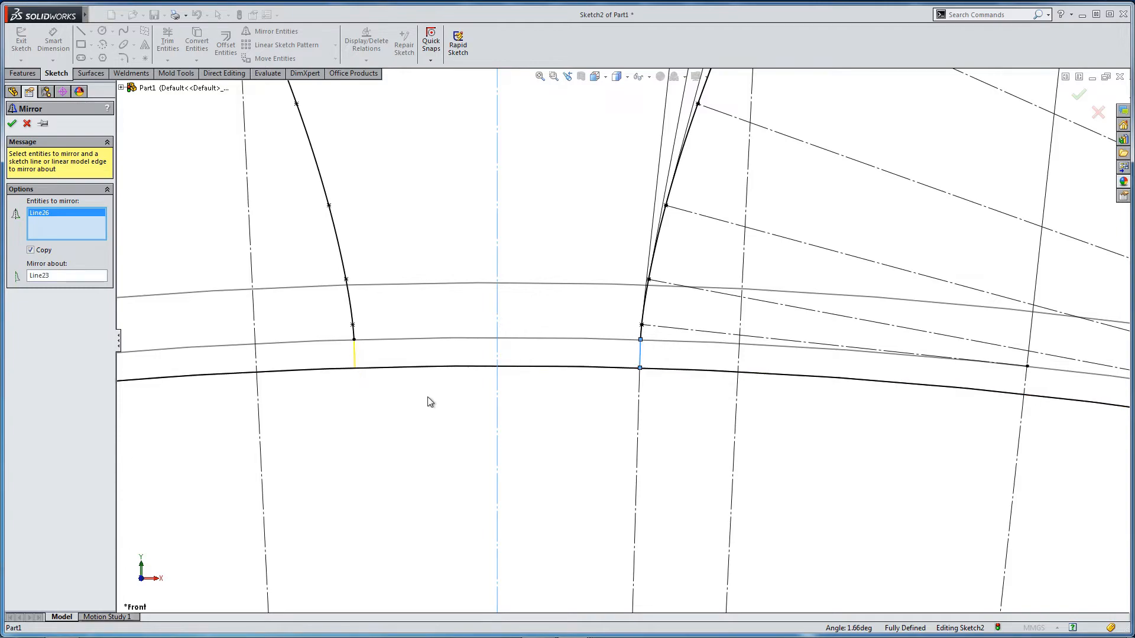
{"action": "left_click", "coordinate": [12, 124]}
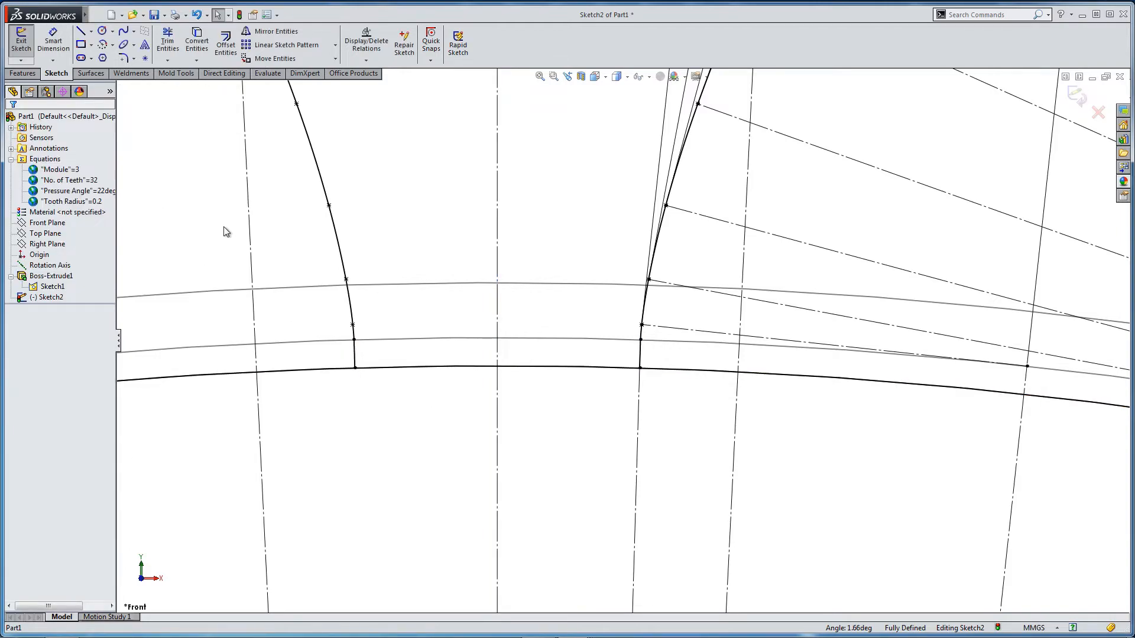
Trim the converted outer and inner circles to the arcs between the two involutes and delete the leftover arc segments.
{"action": "scroll", "coordinate": [418, 274], "scroll_direction": "up", "scroll_amount": 6}
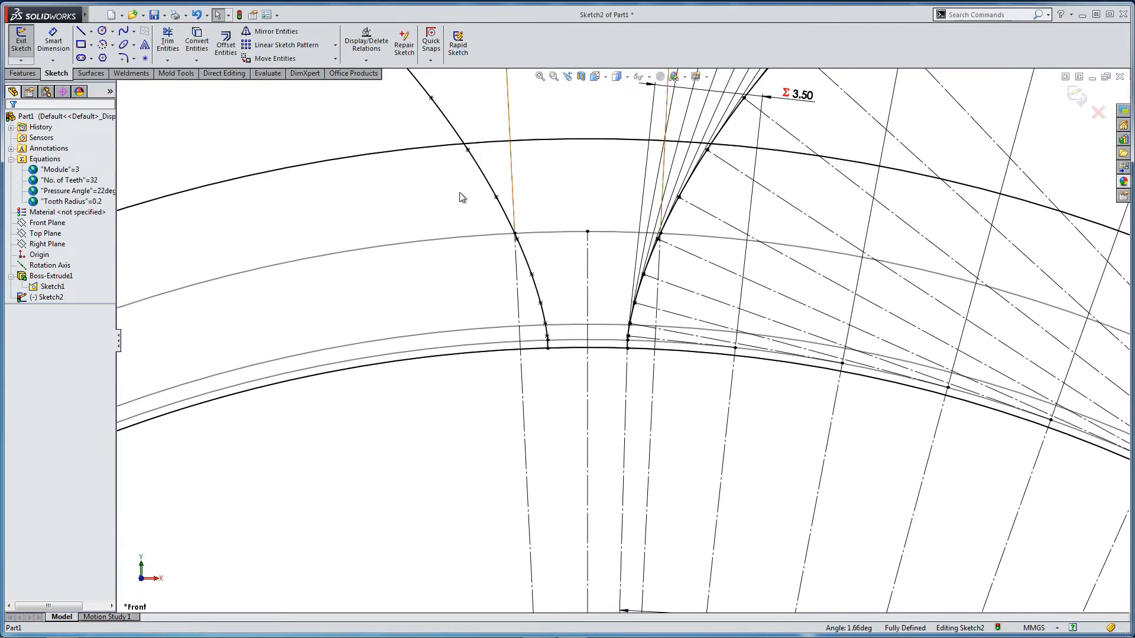
{"action": "left_click", "coordinate": [168, 41]}
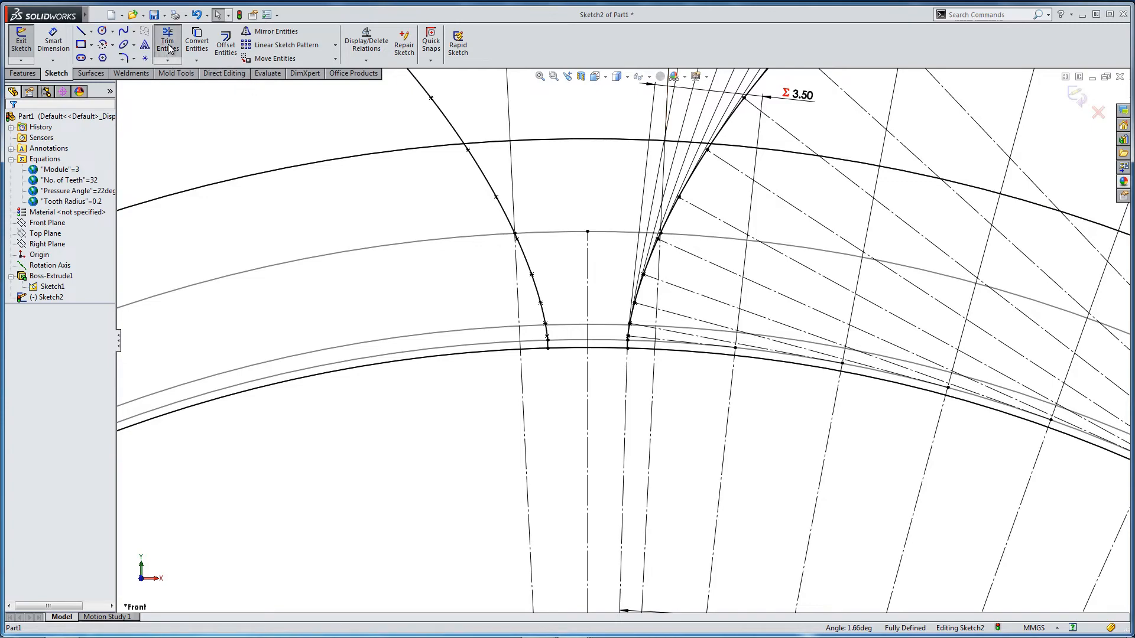
{"action": "left_click", "coordinate": [360, 149]}
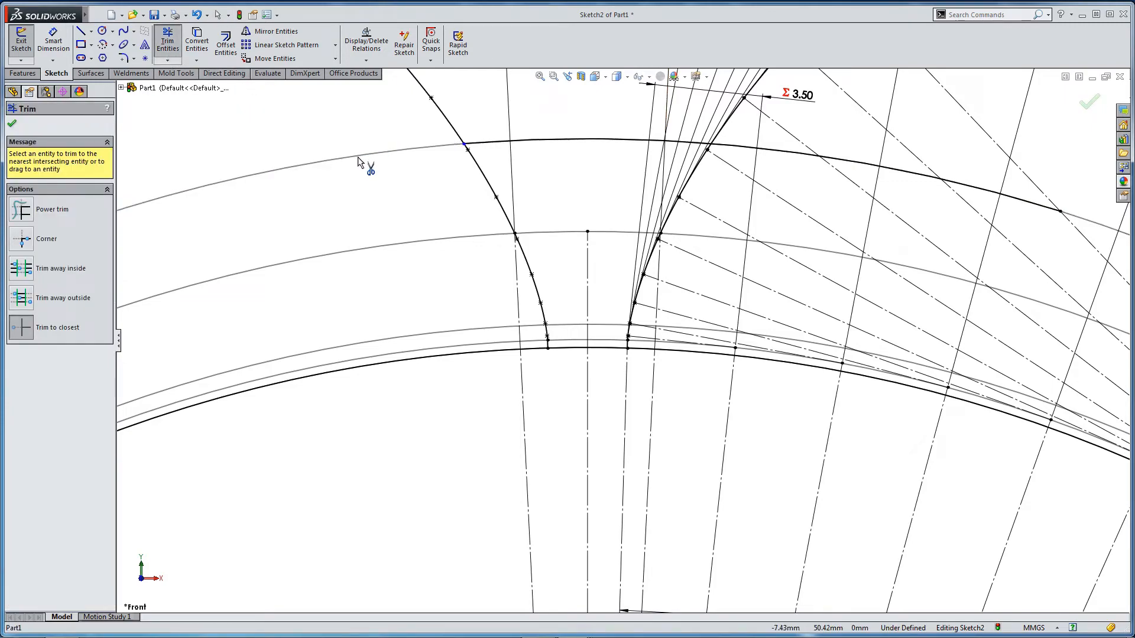
{"action": "left_click", "coordinate": [735, 151]}
{"action": "left_click", "coordinate": [637, 349]}
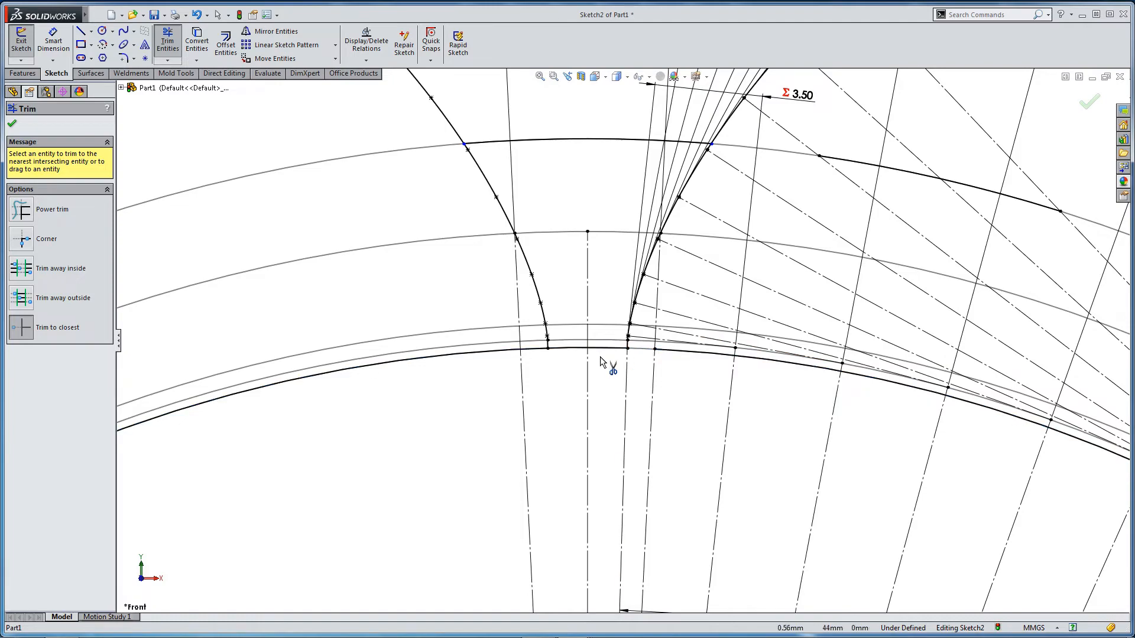
{"action": "key", "text": "Escape"}
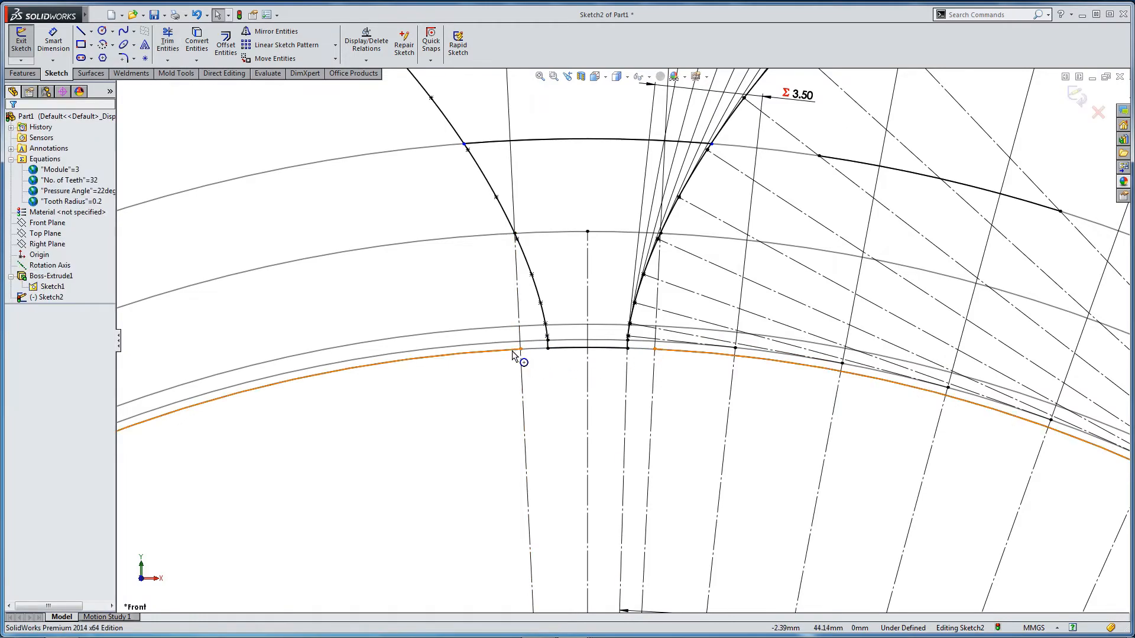
{"action": "left_click", "coordinate": [504, 351]}
{"action": "key", "text": "Delete"}
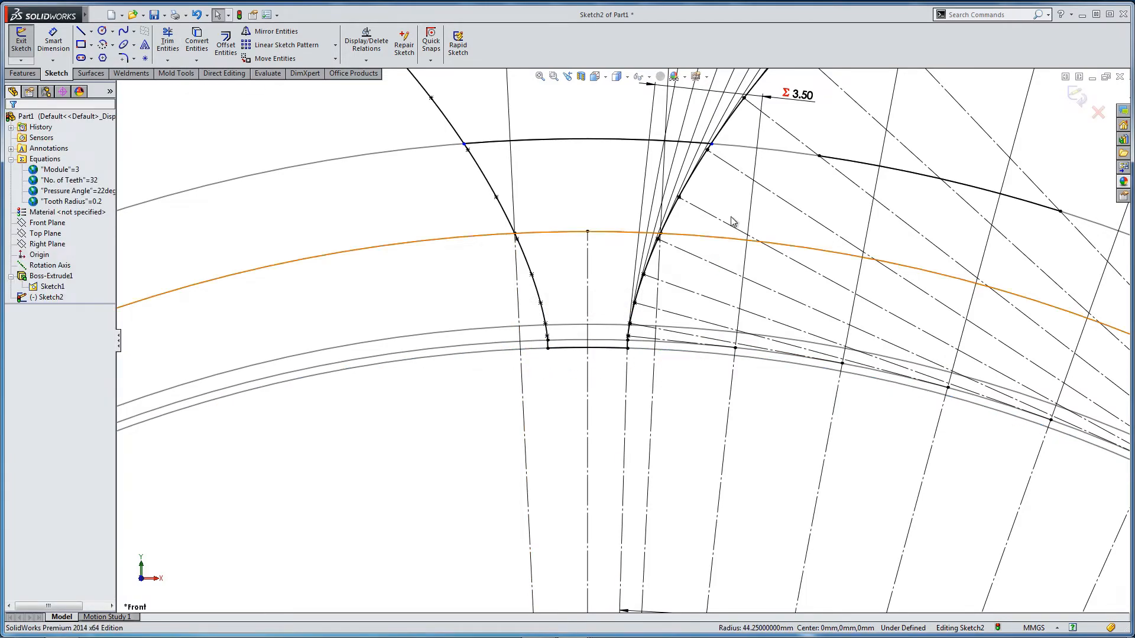
{"action": "left_click", "coordinate": [840, 167]}
{"action": "key", "text": "Delete"}
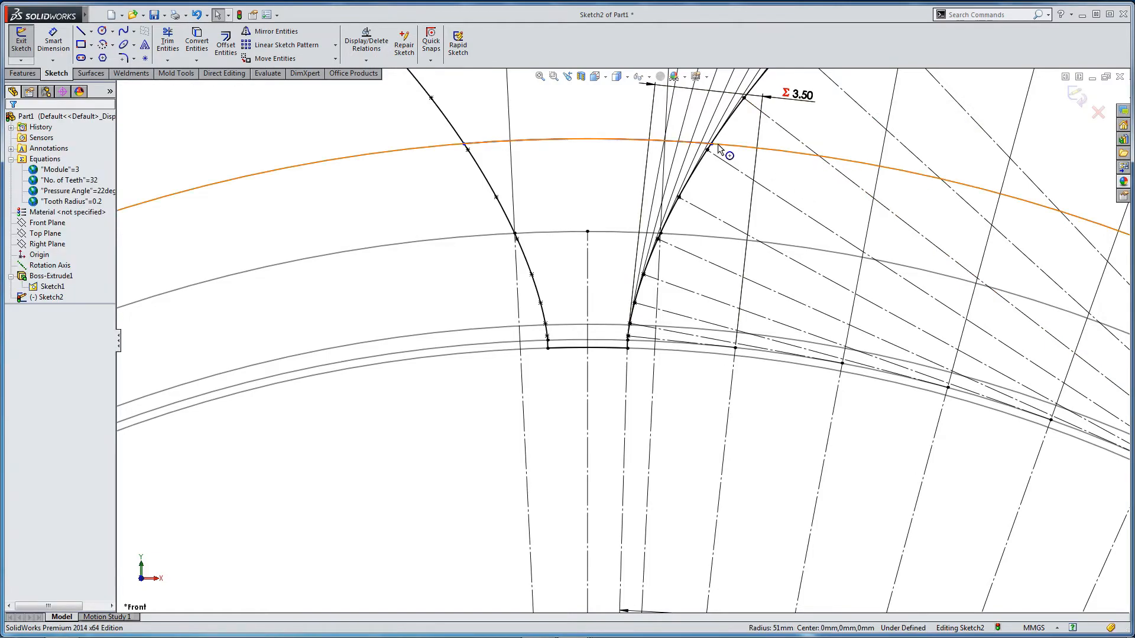
Make the remaining outer arc coradial with the outermost circle of Sketch1.
{"action": "scroll", "coordinate": [715, 151], "scroll_direction": "down", "scroll_amount": 2}
{"action": "left_click", "coordinate": [569, 170]}
{"action": "left_click", "coordinate": [735, 171], "text": "ctrl"}
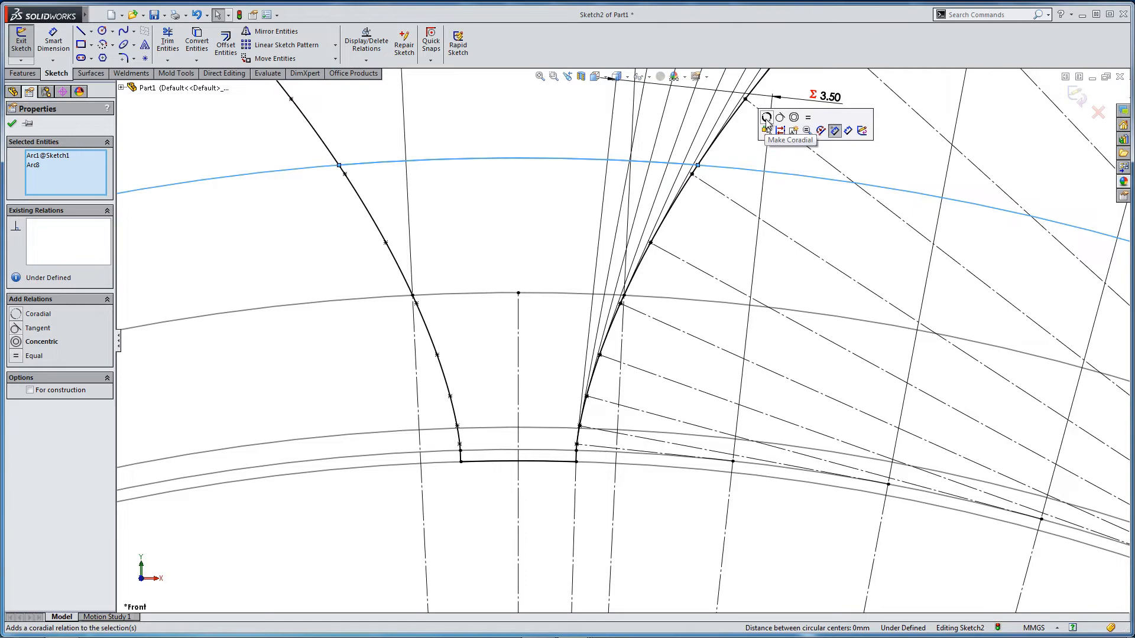
{"action": "left_click", "coordinate": [767, 118]}
{"action": "left_click", "coordinate": [731, 187]}
Make the outer arc's right endpoint coincident with the right involute spline.
{"action": "left_click", "coordinate": [697, 165]}
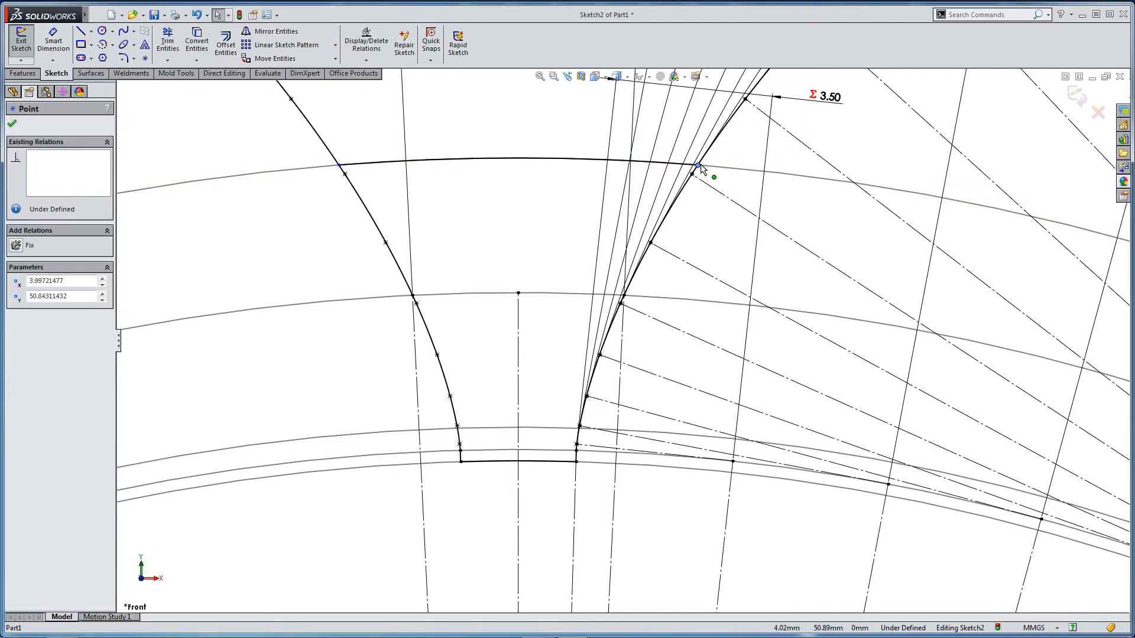
{"action": "left_click_drag", "start_coordinate": [699, 167], "coordinate": [699, 166]}
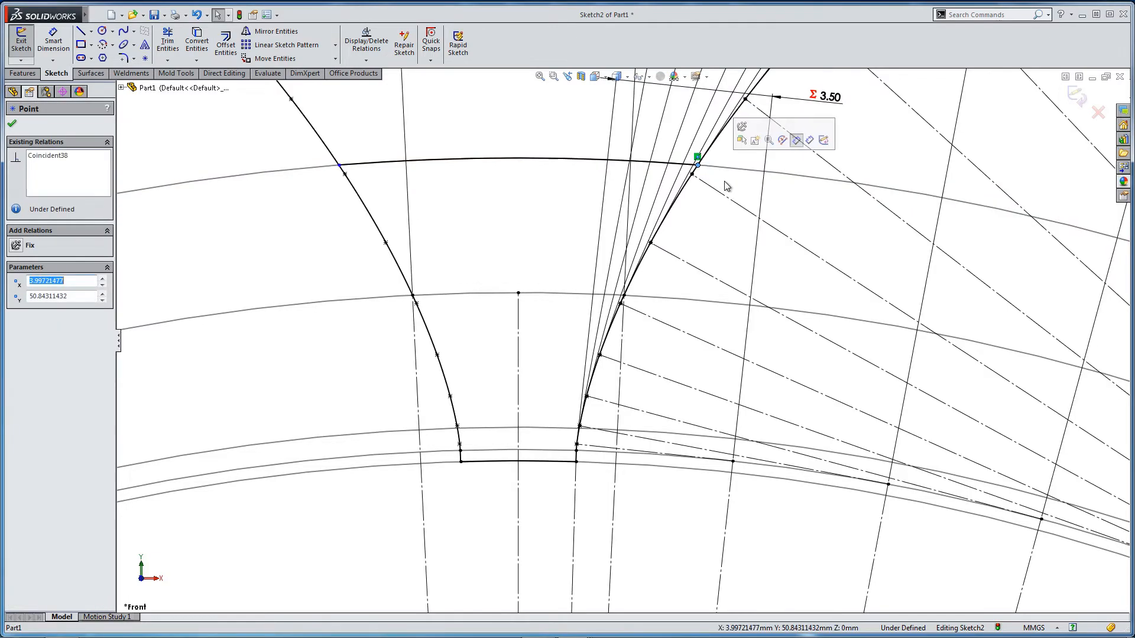
{"action": "left_click", "coordinate": [723, 181]}
{"action": "left_click", "coordinate": [698, 165]}
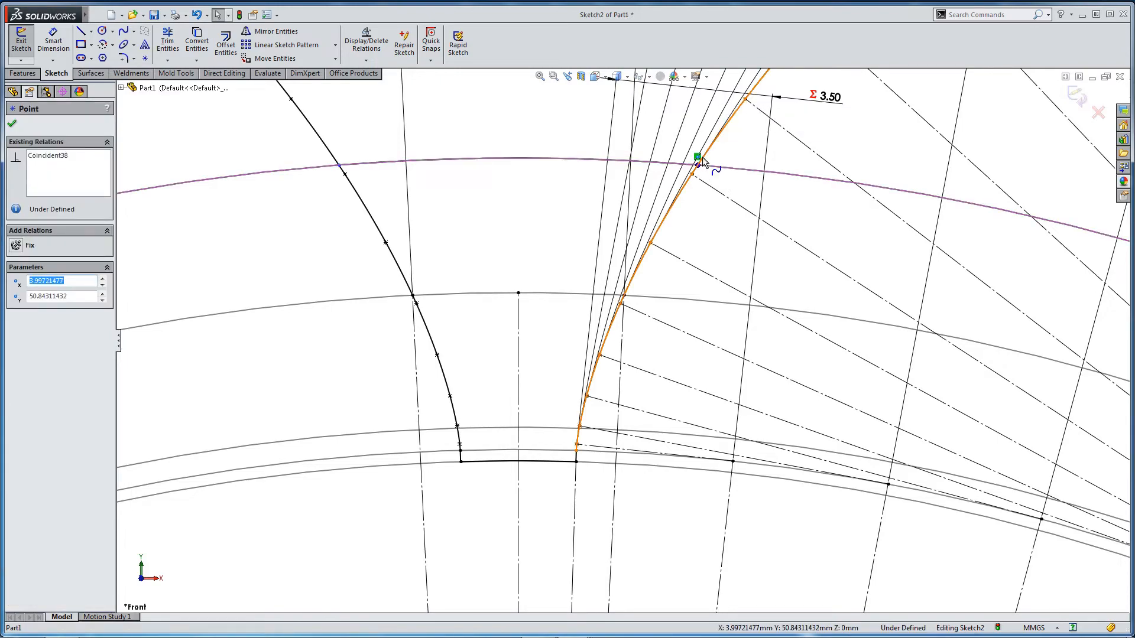
{"action": "left_click", "coordinate": [703, 157], "text": "ctrl"}
{"action": "left_click", "coordinate": [735, 108]}
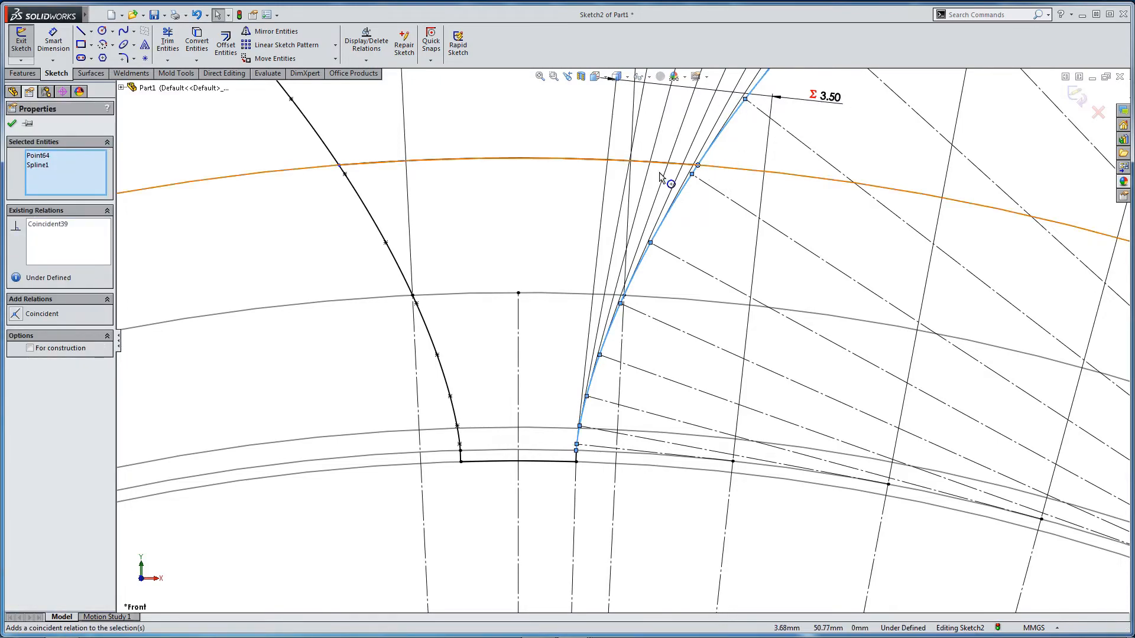
Make the outer arc's left endpoint coincident with the mirrored left involute spline.
{"action": "left_click", "coordinate": [340, 166]}
{"action": "left_click", "coordinate": [329, 159], "text": "ctrl"}
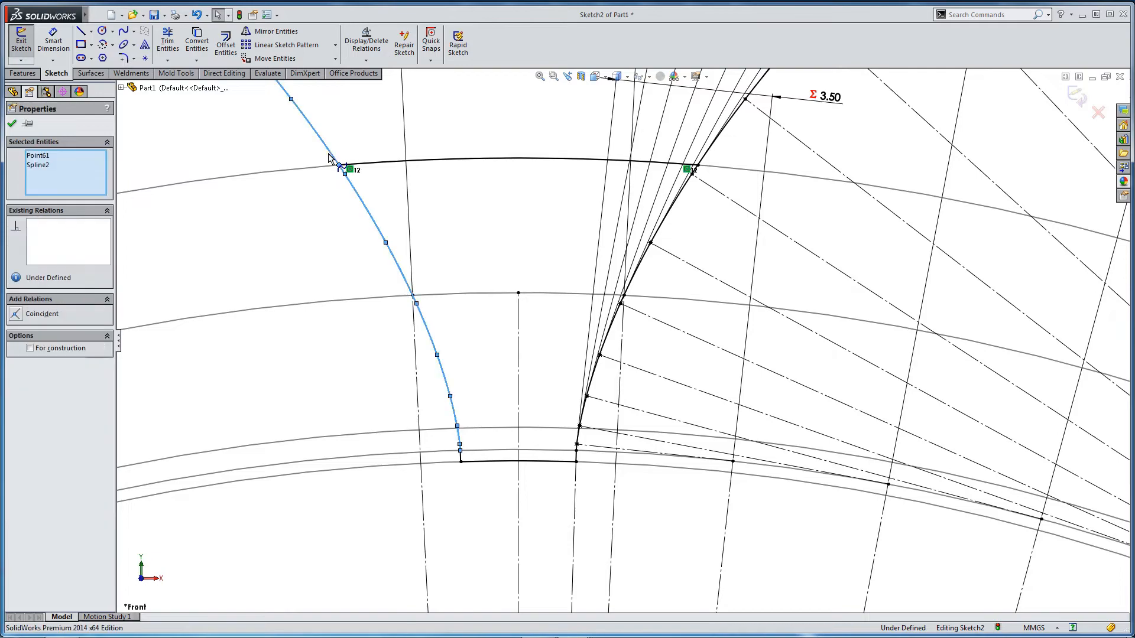
{"action": "left_click", "coordinate": [361, 103]}
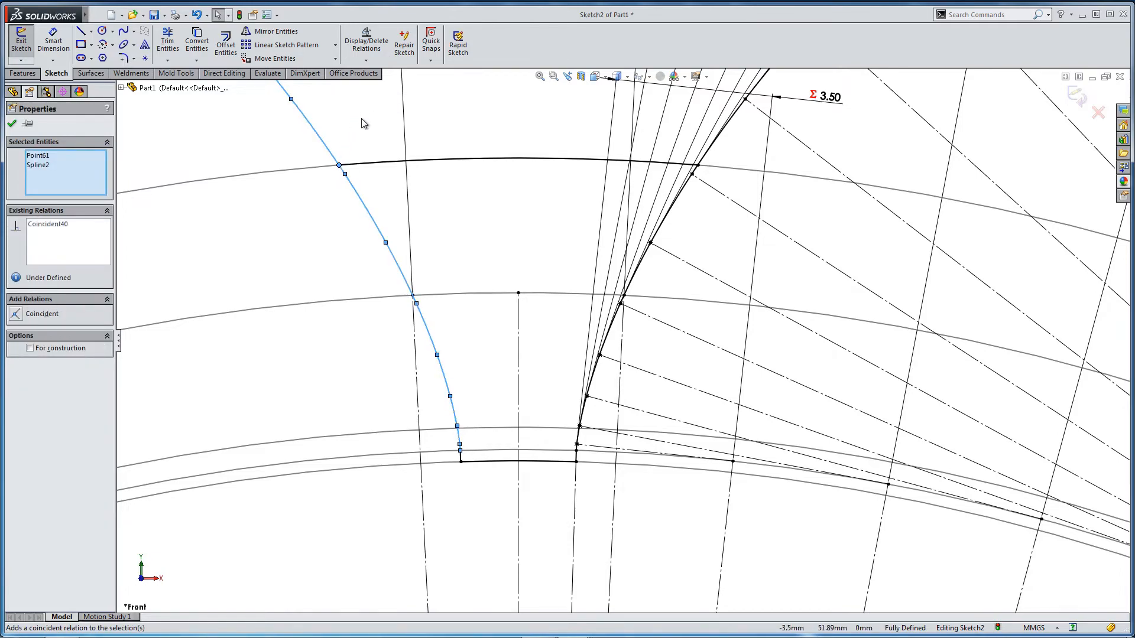
{"action": "left_click", "coordinate": [363, 121]}
{"action": "scroll", "coordinate": [436, 225], "scroll_direction": "up", "scroll_amount": 3}
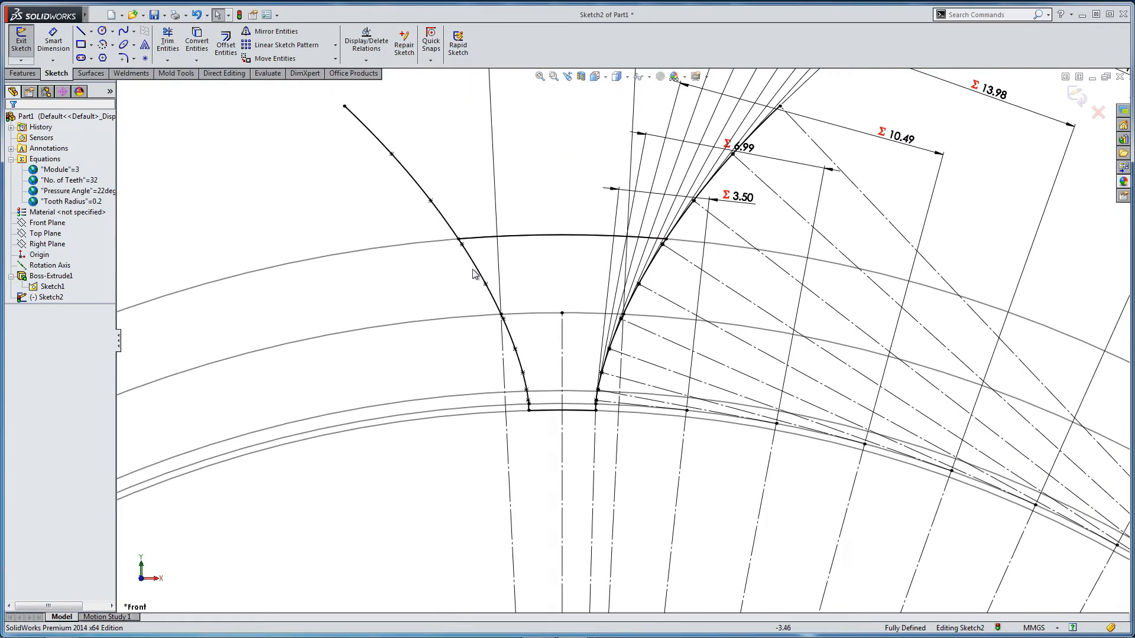
{"action": "scroll", "coordinate": [503, 302], "scroll_direction": "up", "scroll_amount": 2}
{"action": "scroll", "coordinate": [555, 346], "scroll_direction": "up", "scroll_amount": 1}
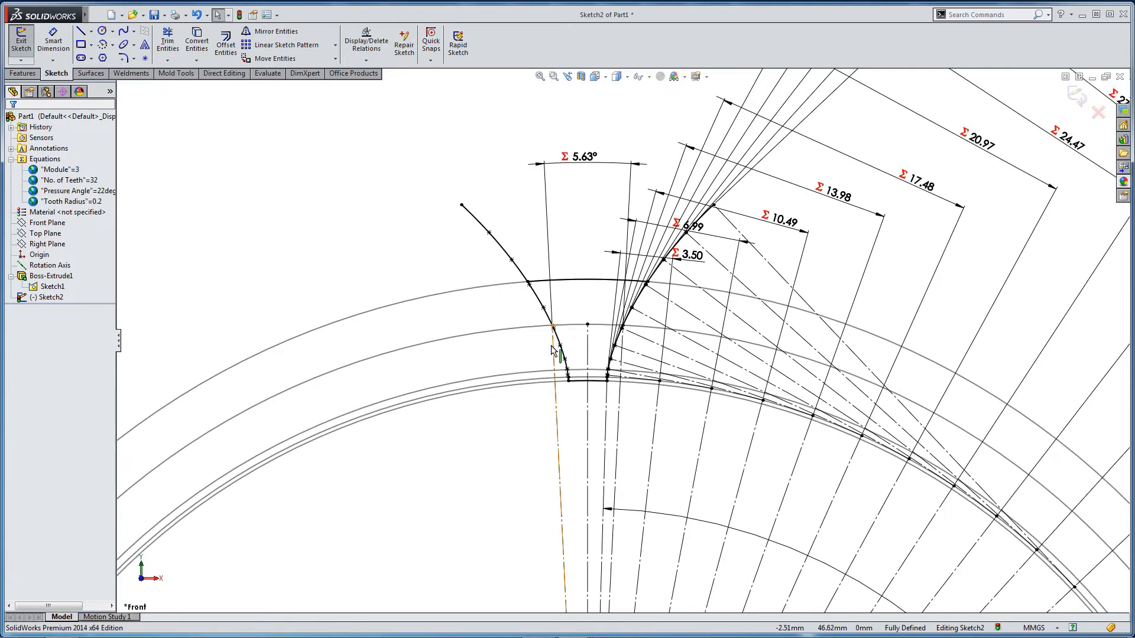
Show the hidden Boss-Extrude1 gear blank behind the tooth sketch.
{"action": "mouse_move", "coordinate": [637, 313]}
{"action": "middle_mouse_down"}
{"action": "mouse_move", "coordinate": [598, 368]}
{"action": "mouse_move", "coordinate": [591, 350]}
{"action": "middle_mouse_up"}
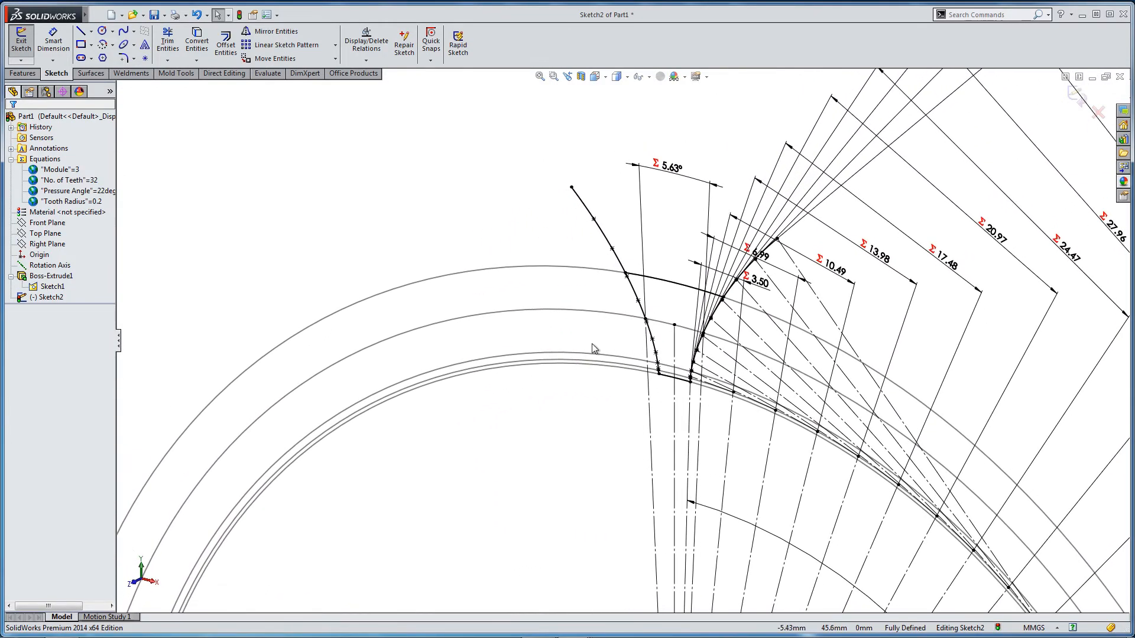
{"action": "right_click", "coordinate": [37, 277]}
{"action": "left_click", "coordinate": [43, 264]}
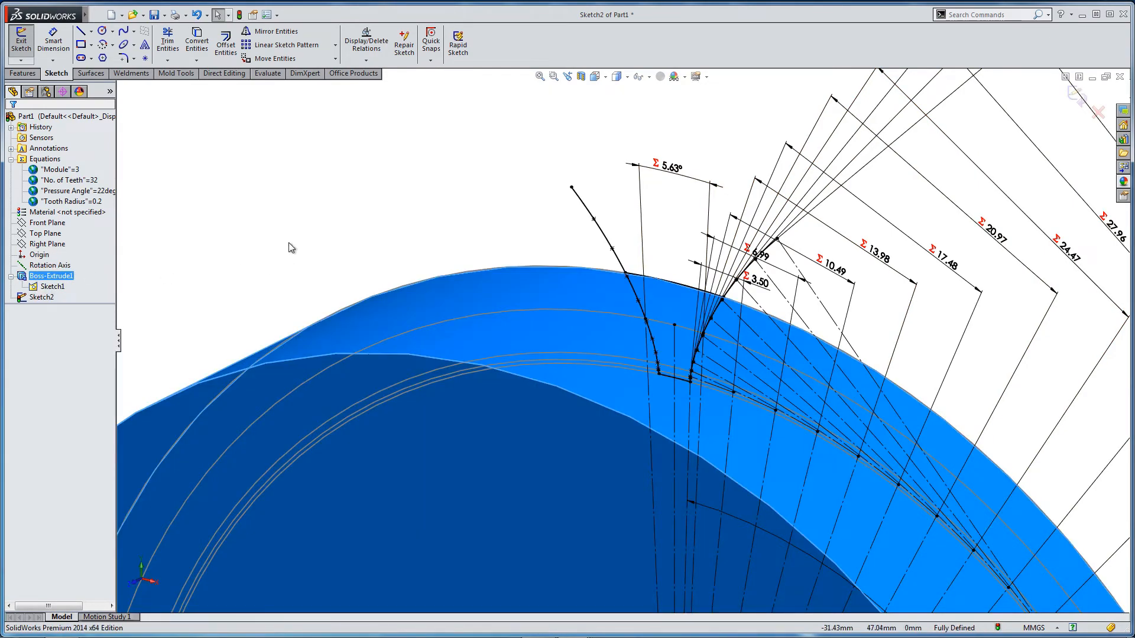
{"action": "left_click", "coordinate": [290, 245]}
{"action": "scroll", "coordinate": [441, 337], "scroll_direction": "up", "scroll_amount": 2}
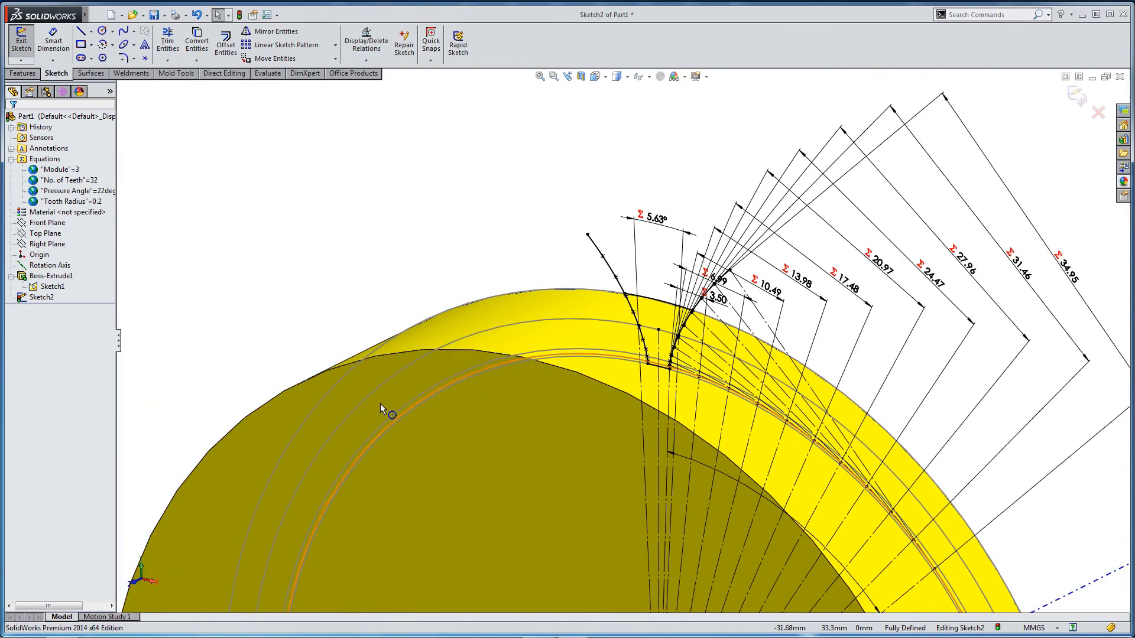
Start an Extruded Cut from the tooth sketch with a Through All end condition and Thin Feature turned off.
{"action": "left_click", "coordinate": [15, 74]}
{"action": "left_click", "coordinate": [183, 41]}
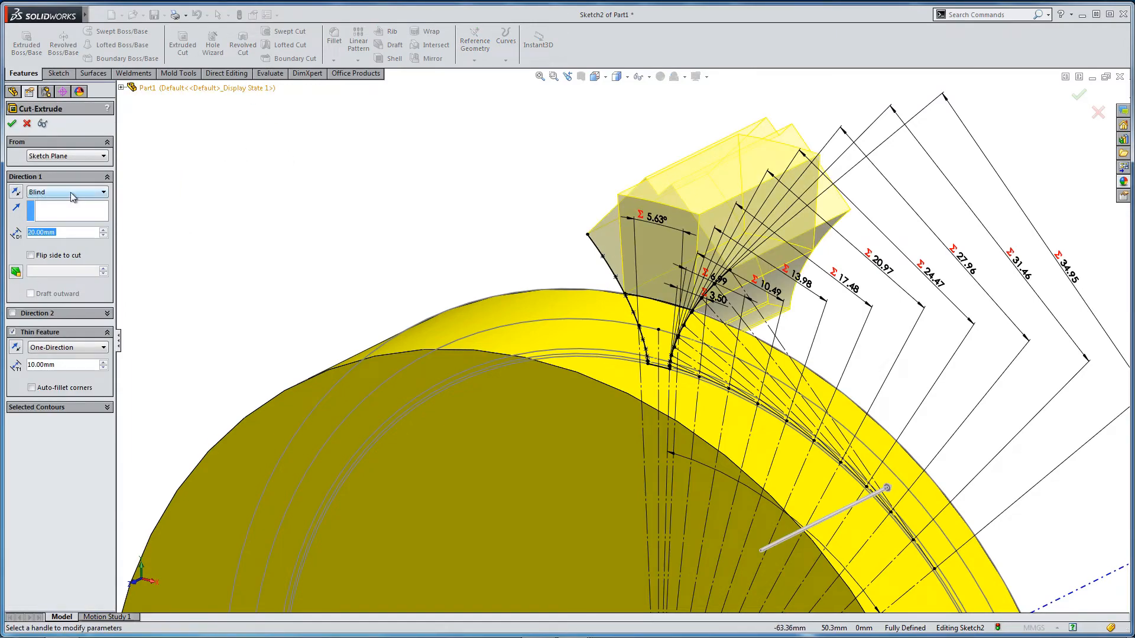
{"action": "left_click", "coordinate": [37, 193]}
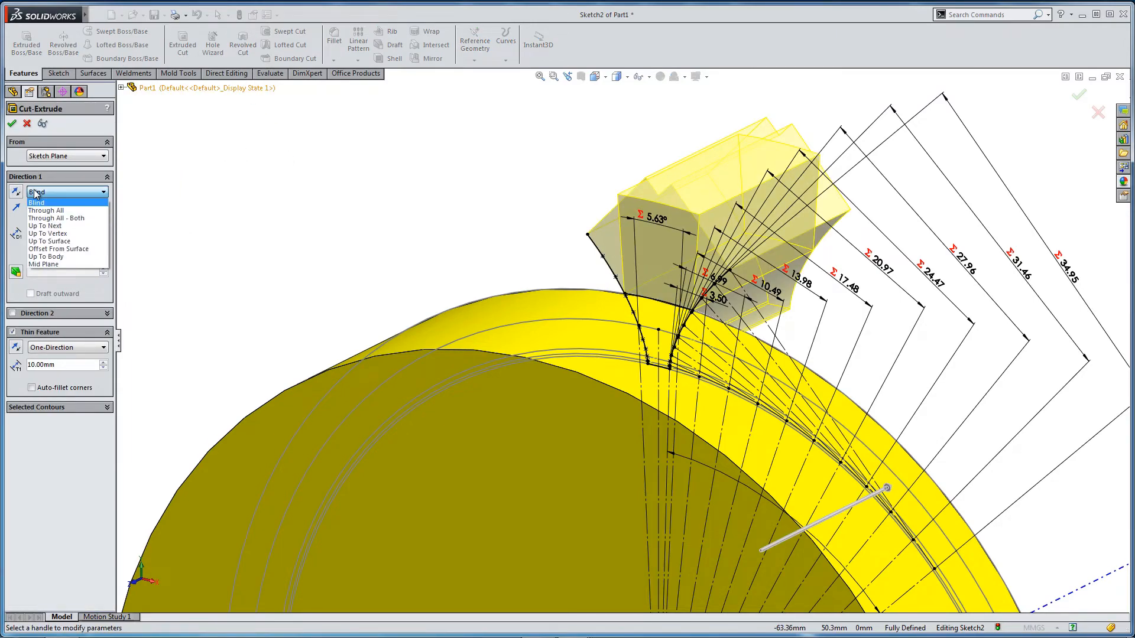
{"action": "left_click", "coordinate": [43, 210]}
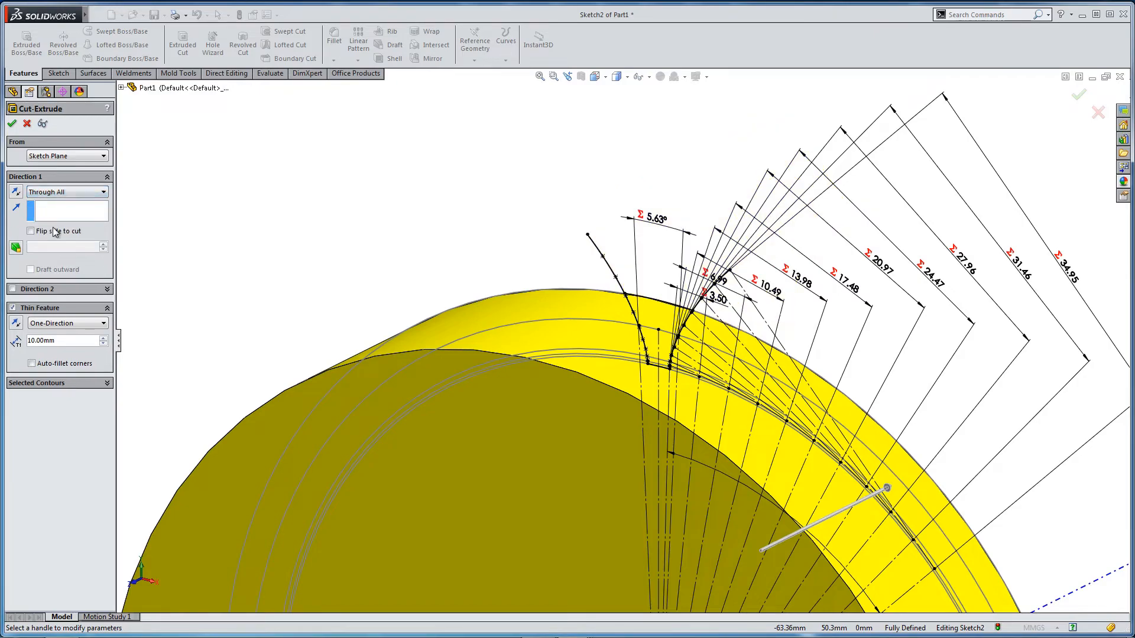
{"action": "left_click", "coordinate": [12, 308]}
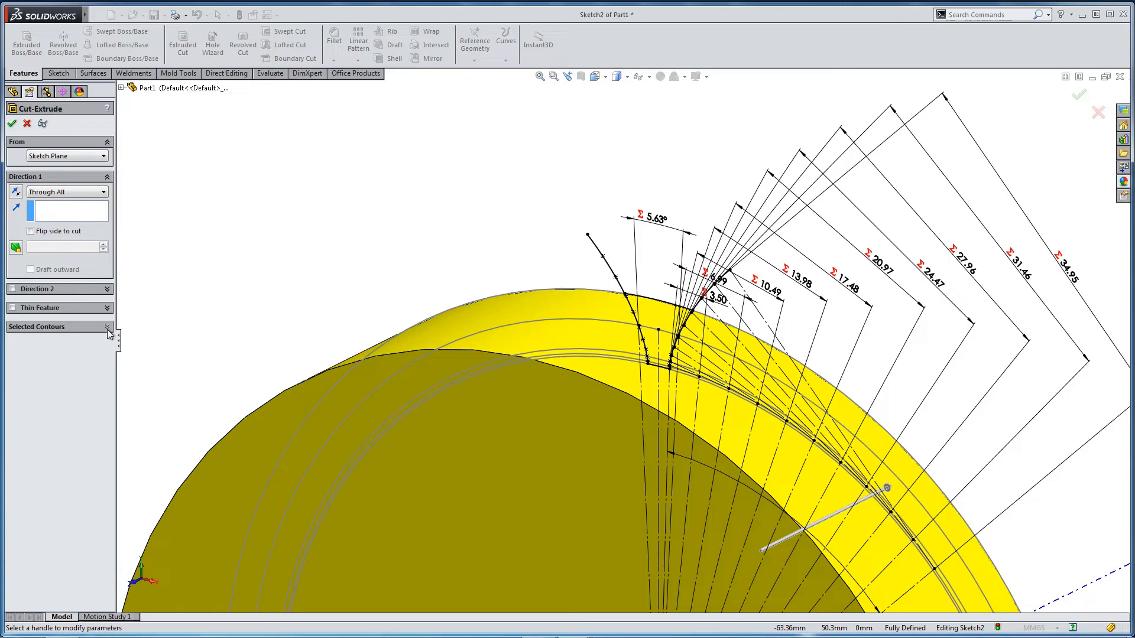
Use the closed region between the involutes as the cut contour, reverse the direction into the gear blank and complete the cut.
{"action": "middle_click_drag", "start_coordinate": [437, 328], "coordinate": [274, 335]}
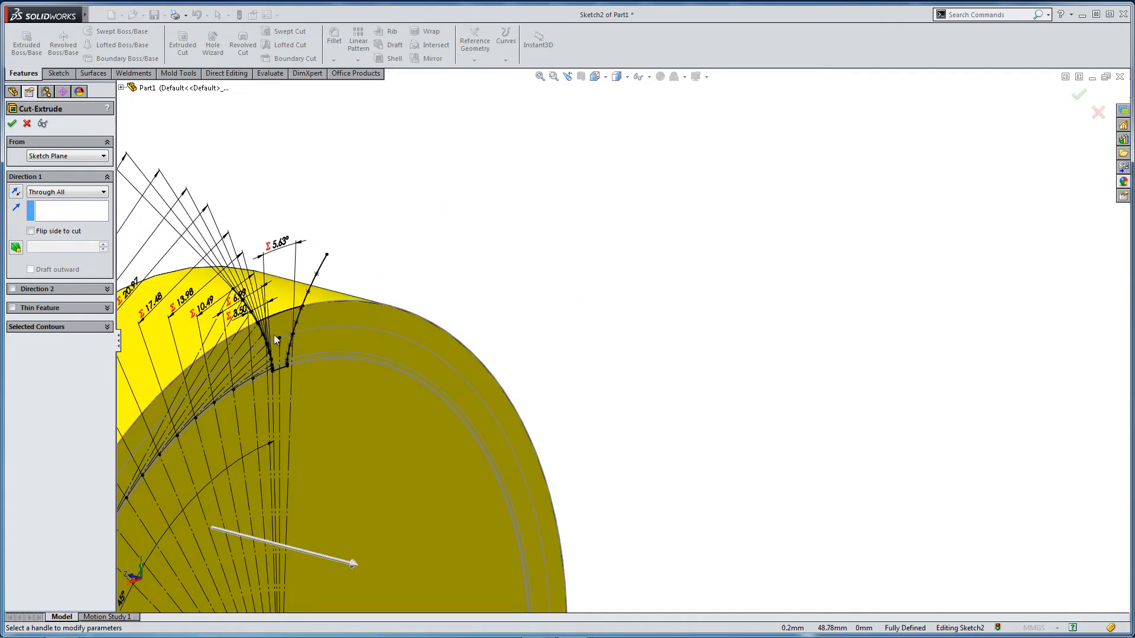
{"action": "scroll", "coordinate": [204, 405], "scroll_direction": "up", "scroll_amount": 2}
{"action": "scroll", "coordinate": [272, 373], "scroll_direction": "down", "scroll_amount": 3}
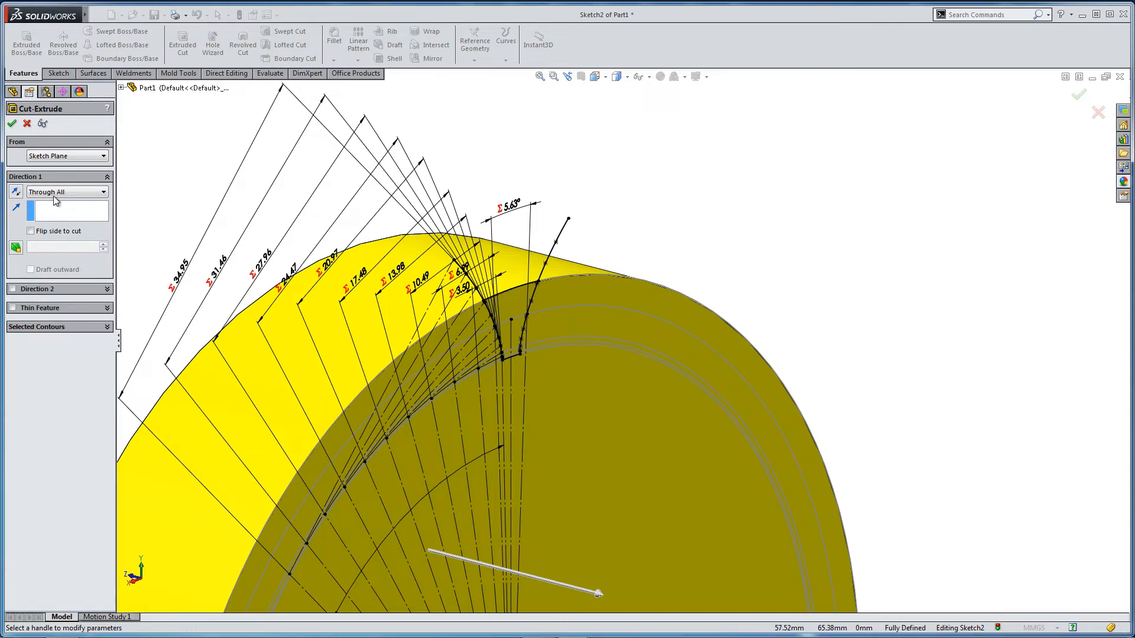
{"action": "left_click", "coordinate": [44, 328]}
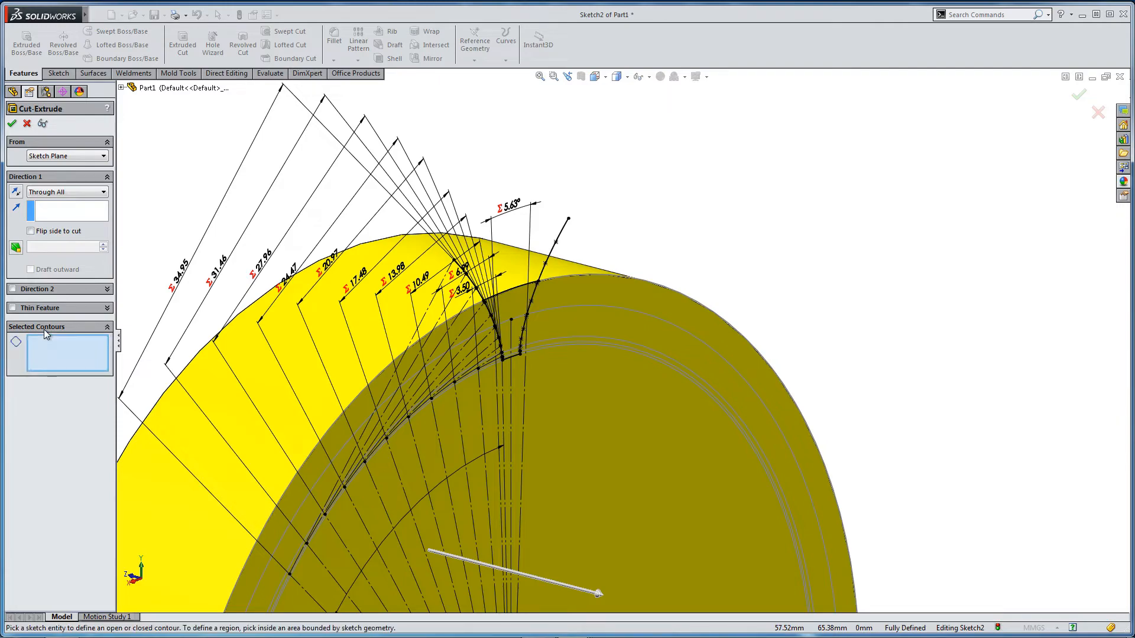
{"action": "left_click", "coordinate": [519, 297]}
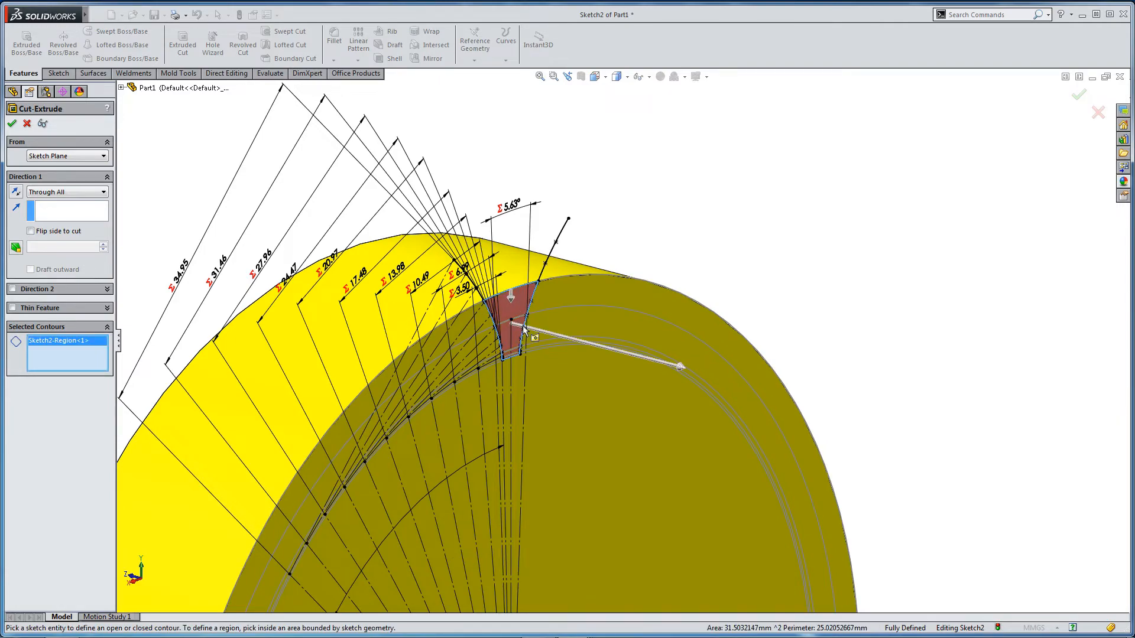
{"action": "left_click", "coordinate": [15, 194]}
{"action": "middle_click_drag", "start_coordinate": [380, 322], "coordinate": [542, 316]}
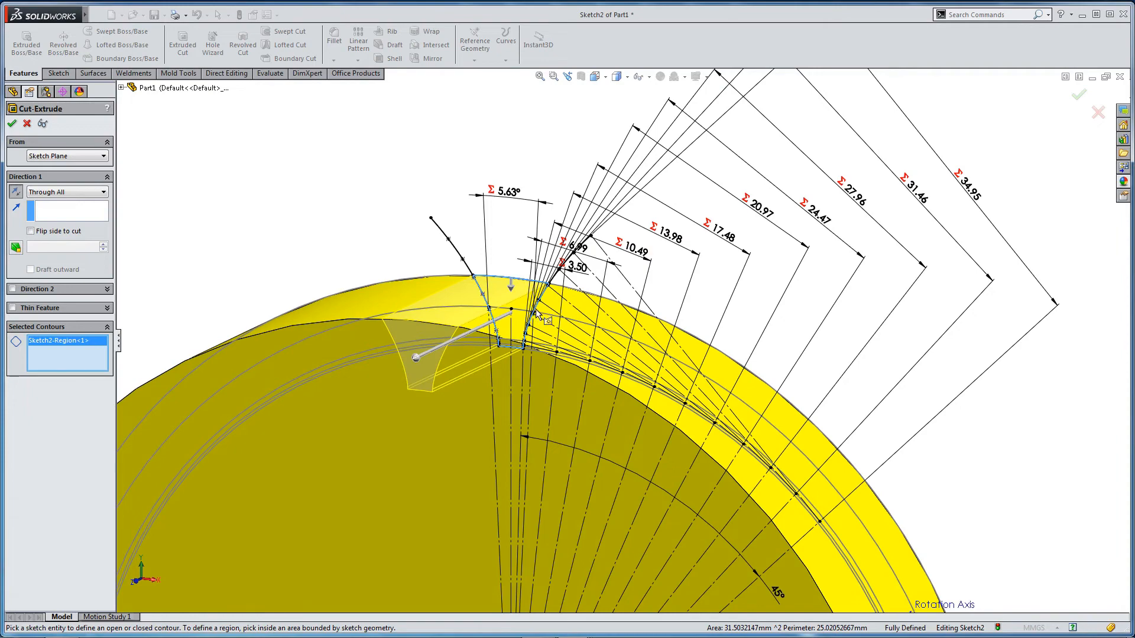
{"action": "left_click", "coordinate": [11, 124]}
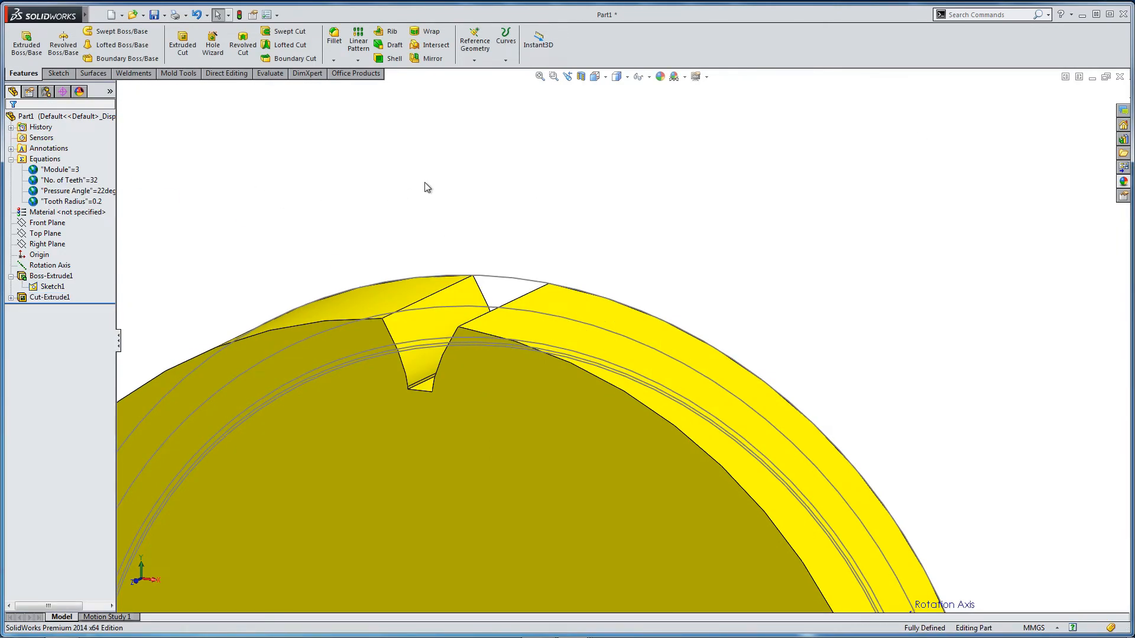
Hide Sketch1, the reference circle sketch under Boss-Extrude1.
{"action": "right_click", "coordinate": [53, 288]}
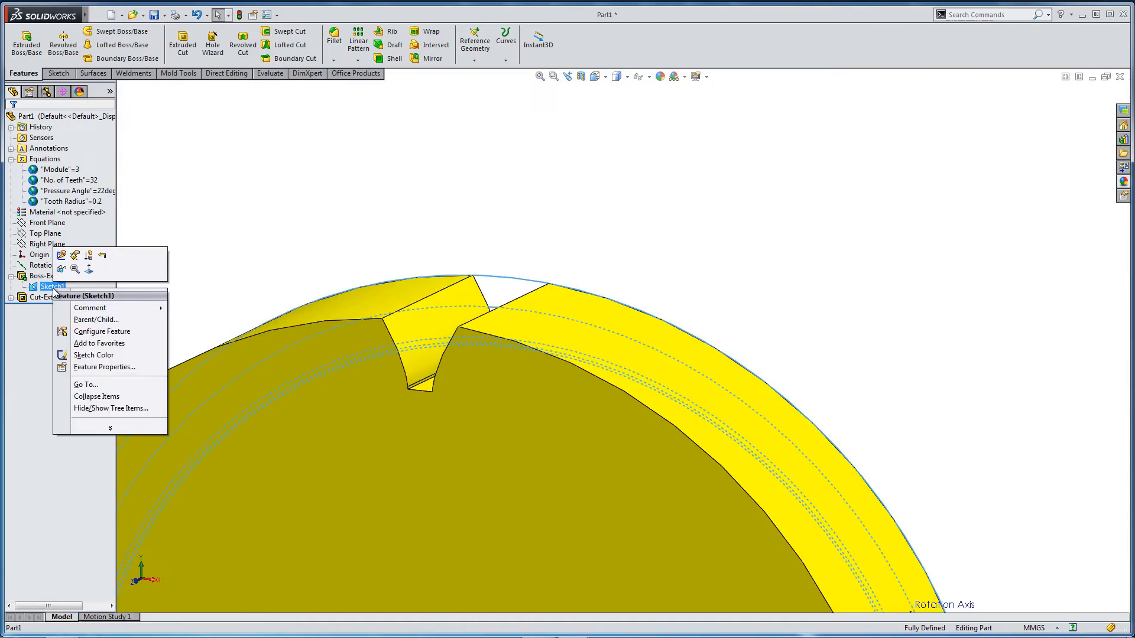
{"action": "left_click", "coordinate": [61, 270]}
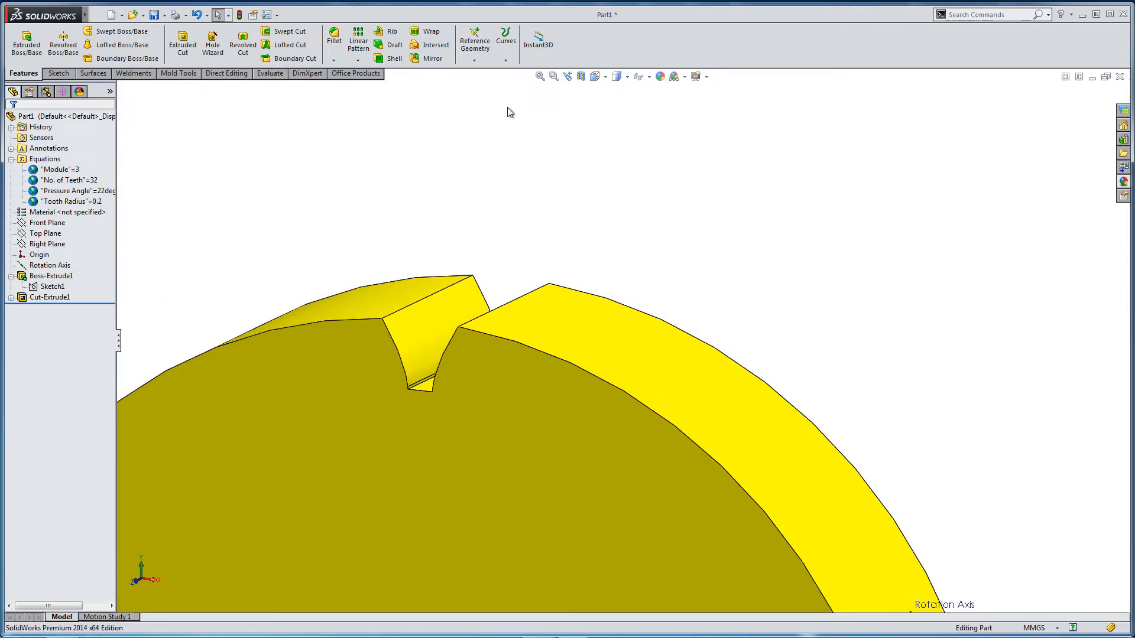
Fillet the two root edges and two outer tip edges of the tooth gap with a 0.4 mm constant radius.
{"action": "scroll", "coordinate": [352, 291], "scroll_direction": "up", "scroll_amount": 2}
{"action": "middle_click_drag", "start_coordinate": [353, 292], "coordinate": [373, 266]}
{"action": "scroll", "coordinate": [544, 353], "scroll_direction": "down", "scroll_amount": 4}
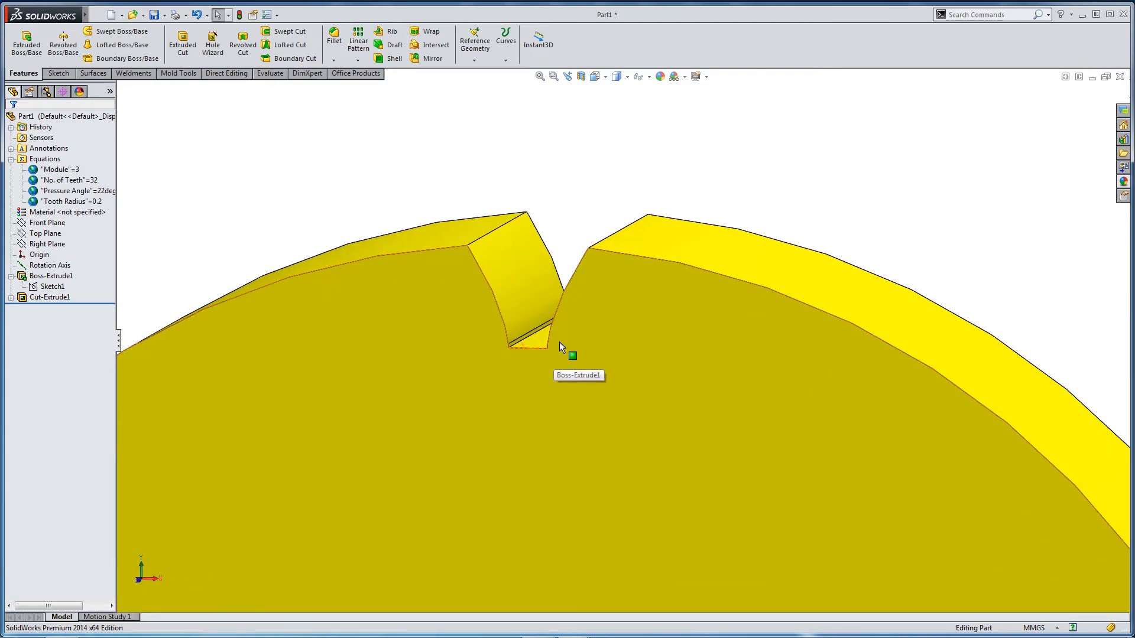
{"action": "left_click", "coordinate": [335, 37]}
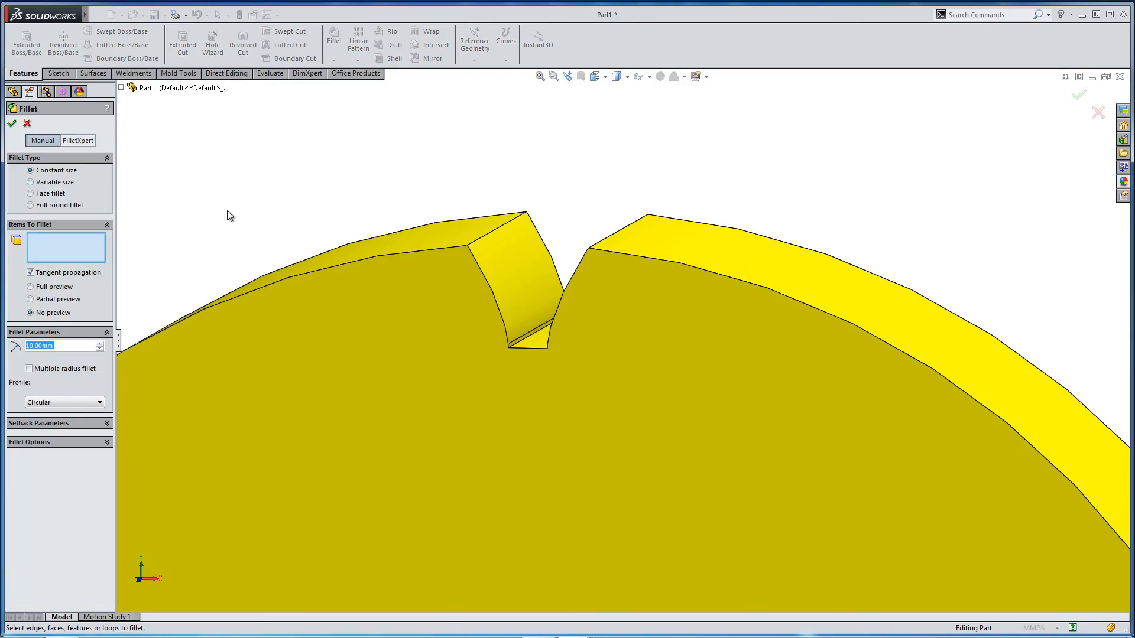
{"action": "type", "text": "0.4"}
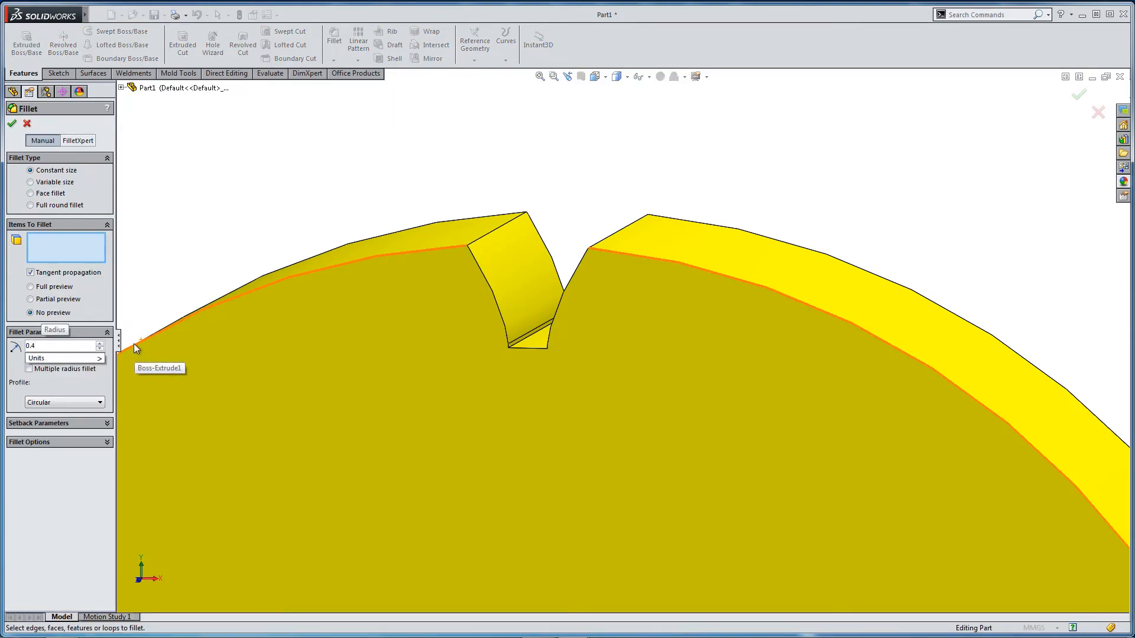
{"action": "left_click", "coordinate": [524, 341]}
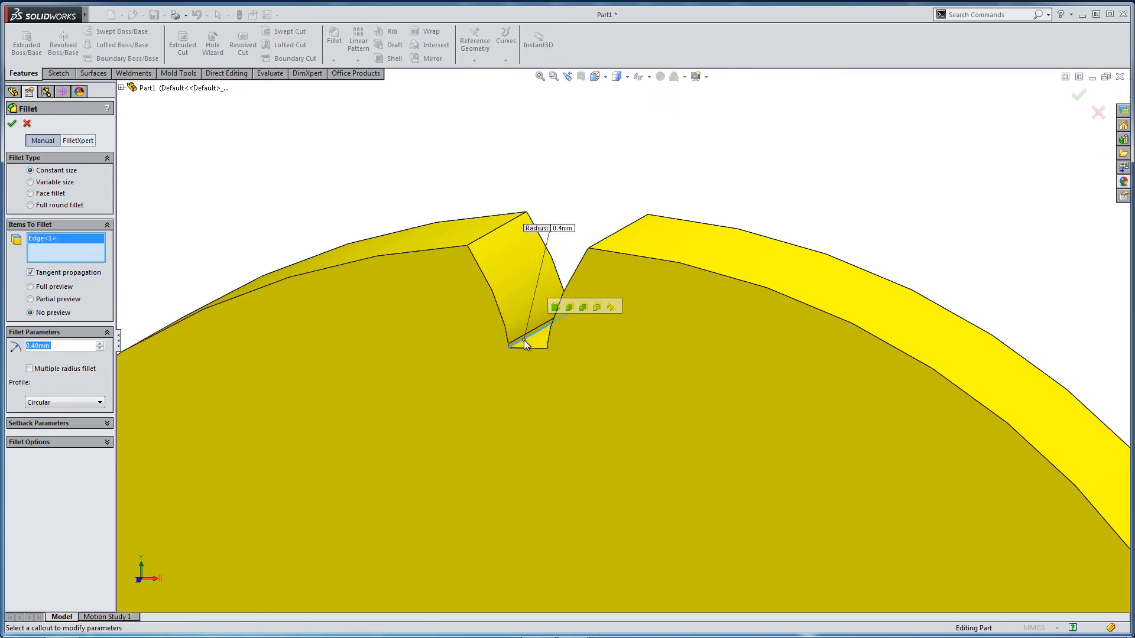
{"action": "left_click", "coordinate": [482, 235]}
{"action": "middle_click_drag", "start_coordinate": [505, 278], "coordinate": [559, 303]}
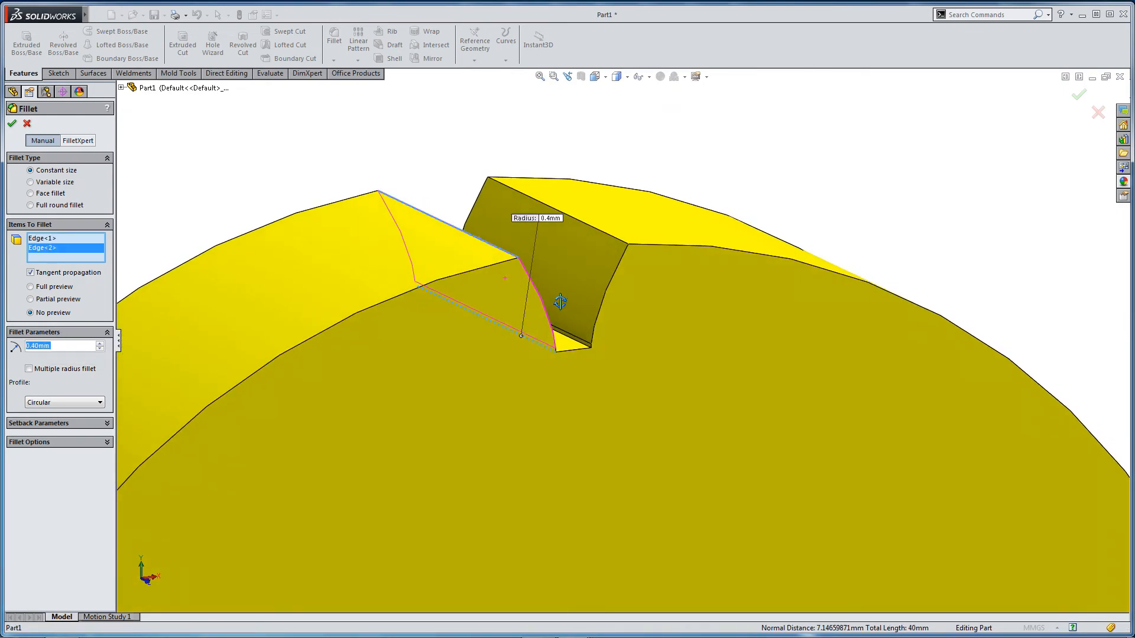
{"action": "left_click", "coordinate": [582, 344]}
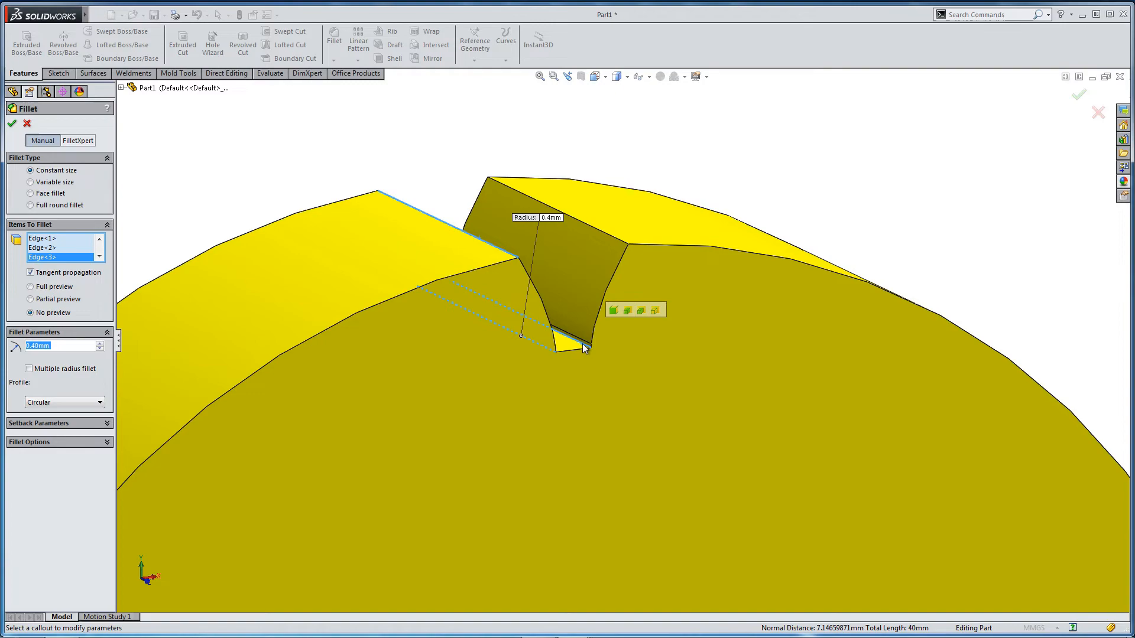
{"action": "left_click", "coordinate": [612, 242]}
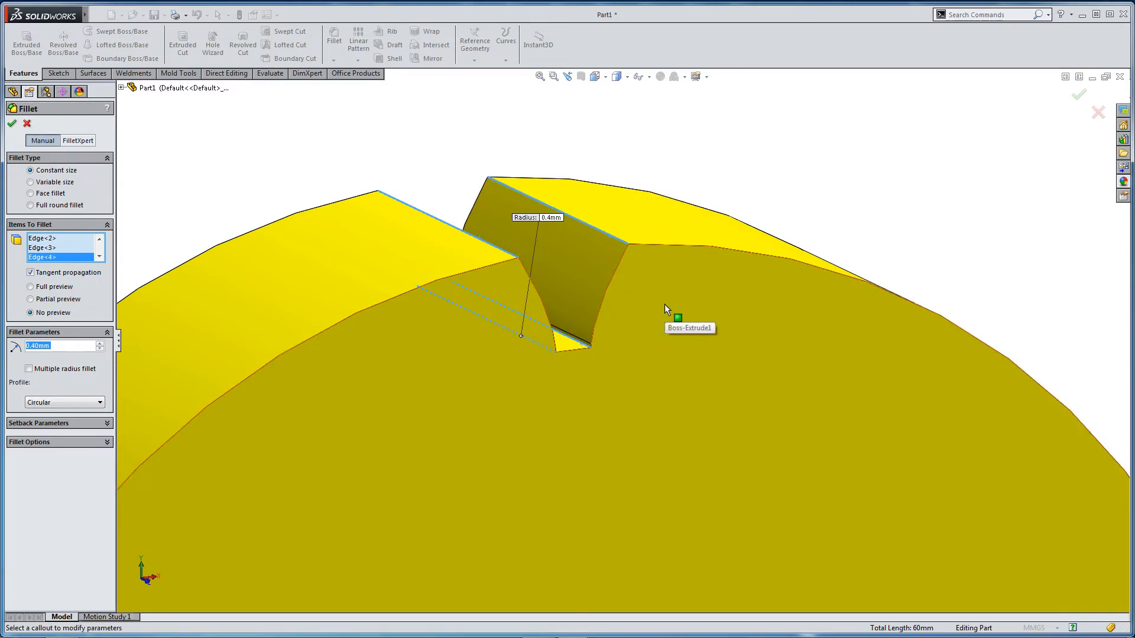
{"action": "key", "text": "Return"}
Link the fillet radius D1@Fillet1 to the "Tooth Radius" global variable in the equations and apply the change.
{"action": "middle_click_drag", "start_coordinate": [666, 304], "coordinate": [576, 315]}
{"action": "scroll", "coordinate": [614, 312], "scroll_direction": "down", "scroll_amount": 3}
{"action": "scroll", "coordinate": [576, 313], "scroll_direction": "down", "scroll_amount": 2}
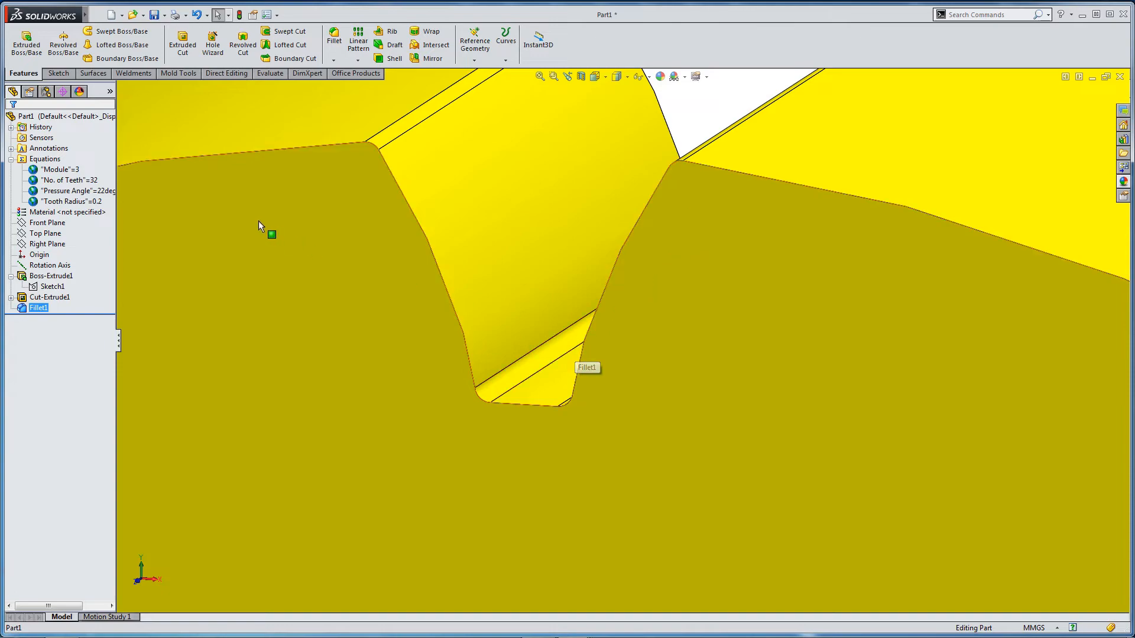
{"action": "right_click", "coordinate": [57, 160]}
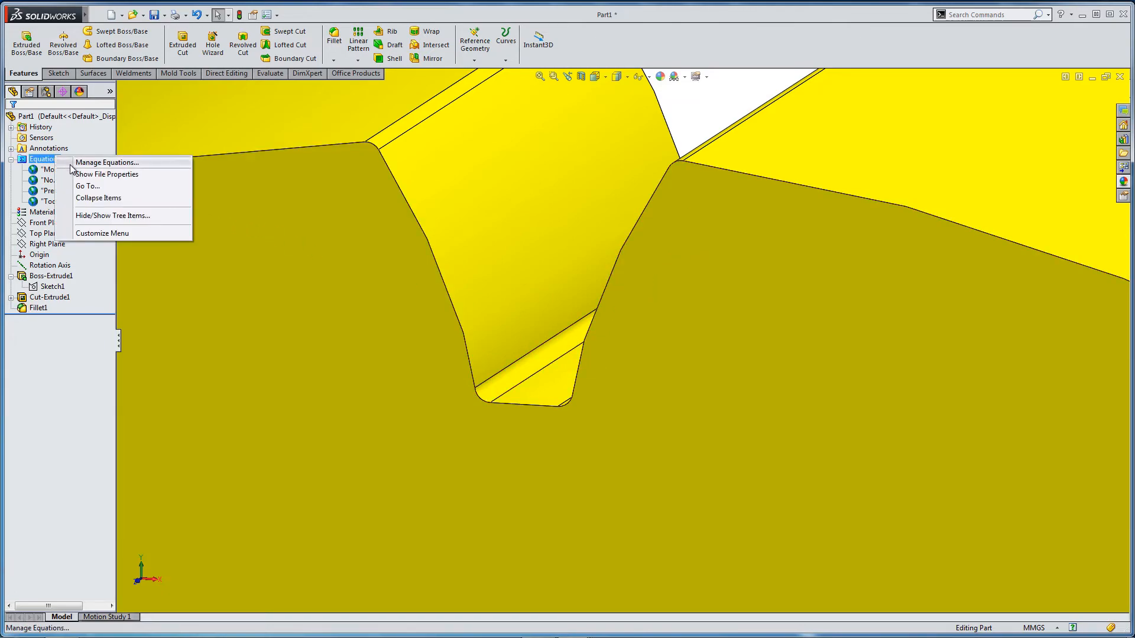
{"action": "left_click", "coordinate": [71, 164]}
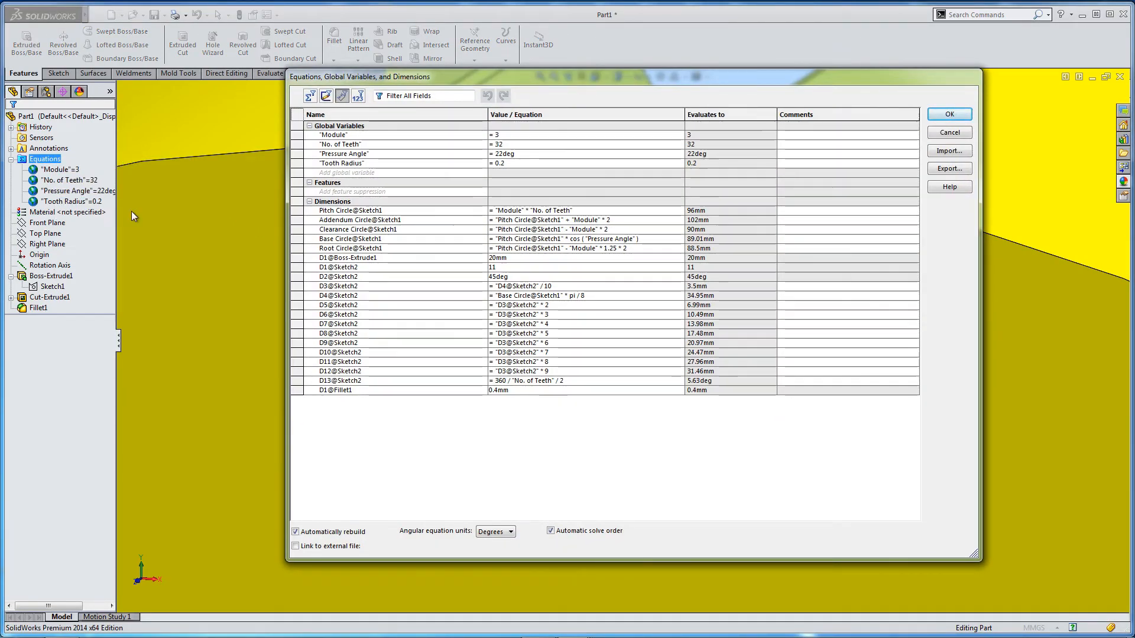
{"action": "left_click", "coordinate": [505, 390]}
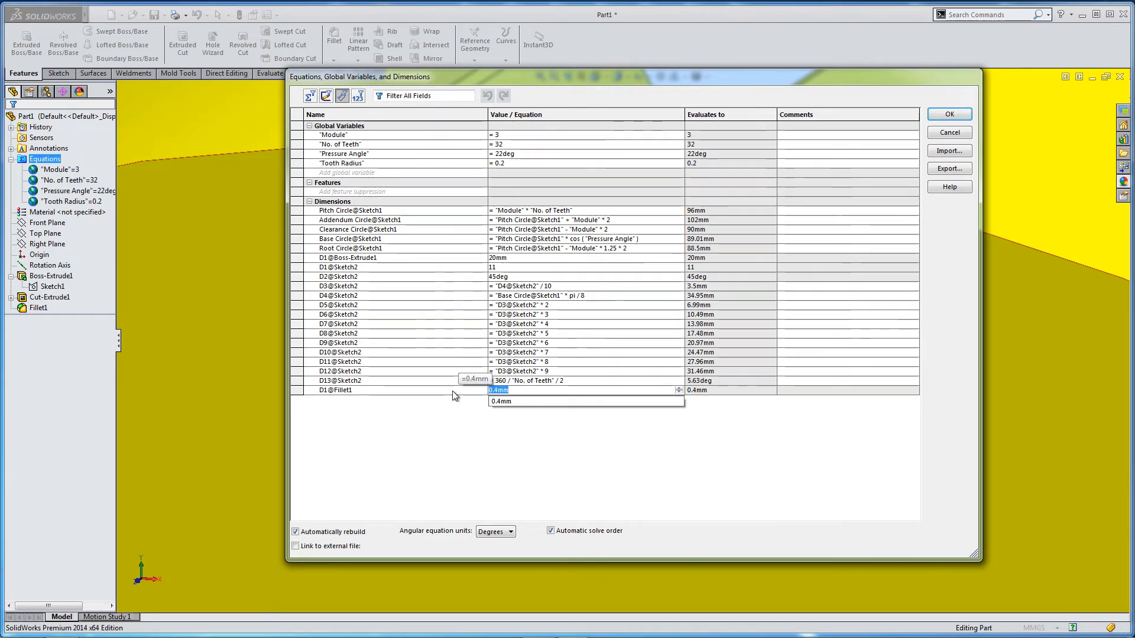
{"action": "type", "text": "="}
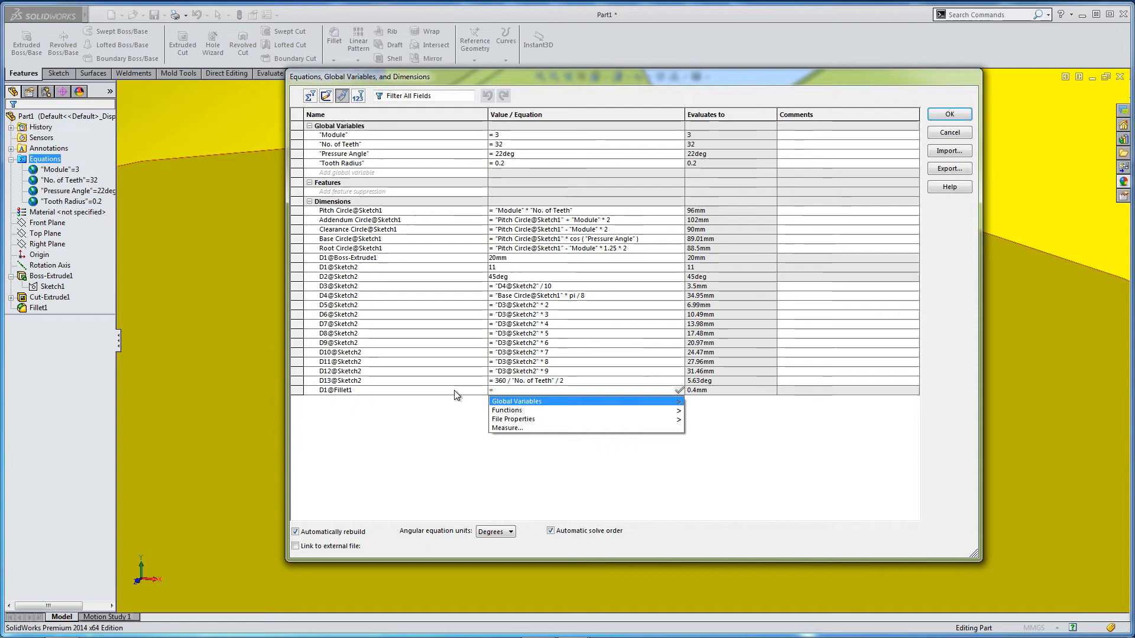
{"action": "key", "text": "Right"}
{"action": "key", "text": "Down"}
{"action": "key", "text": "Down"}
{"action": "key", "text": "Down"}
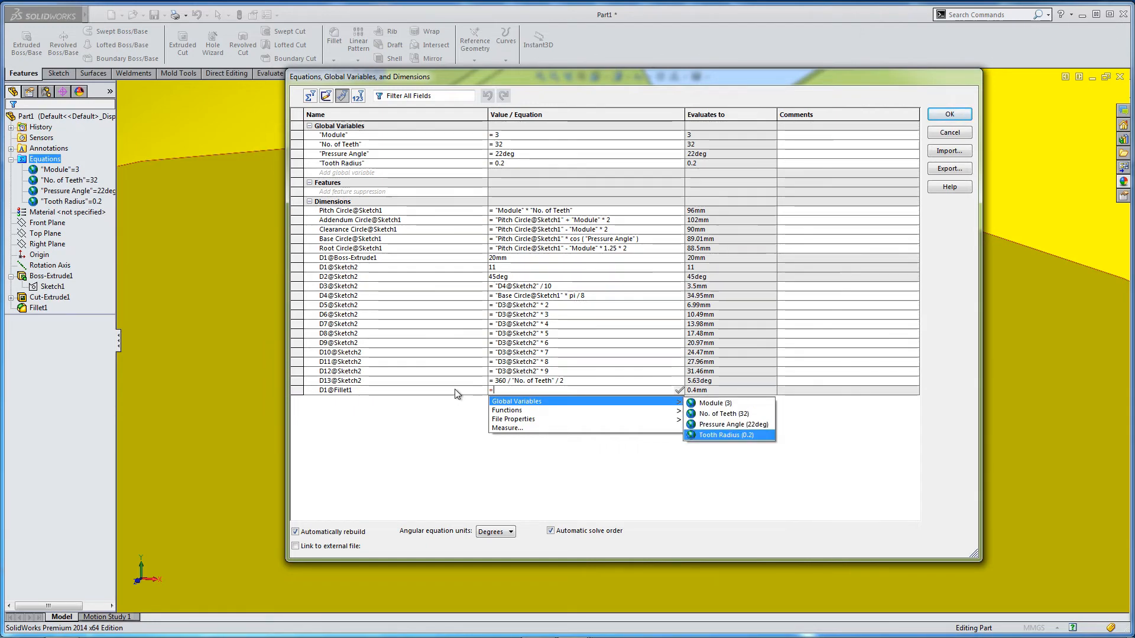
{"action": "key", "text": "Return"}
{"action": "key", "text": "Return"}
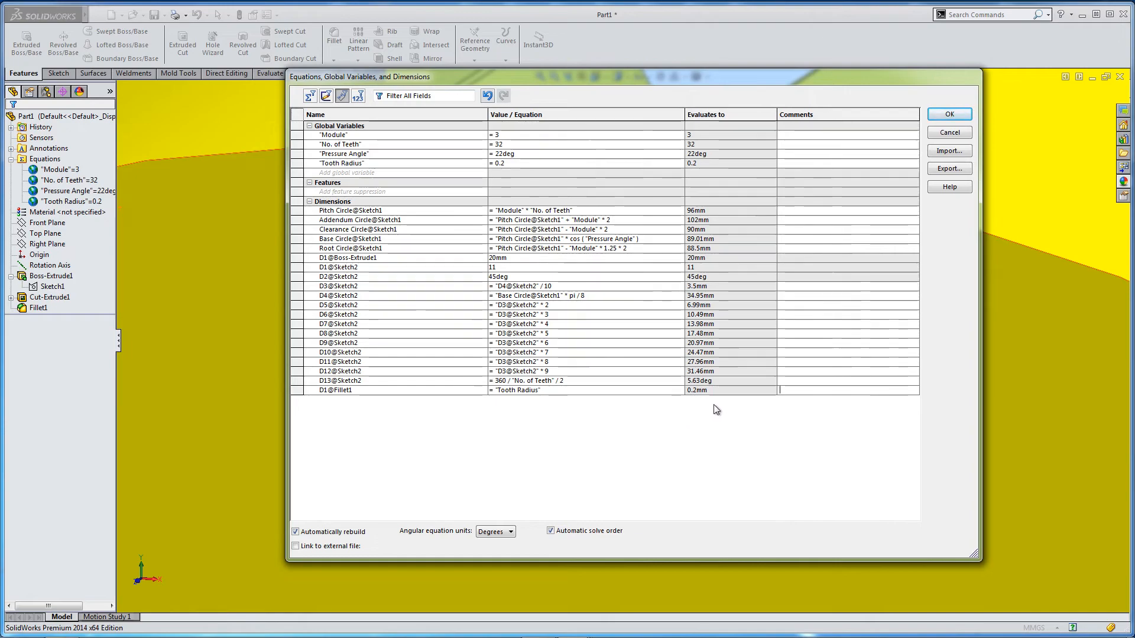
{"action": "left_click", "coordinate": [963, 114]}
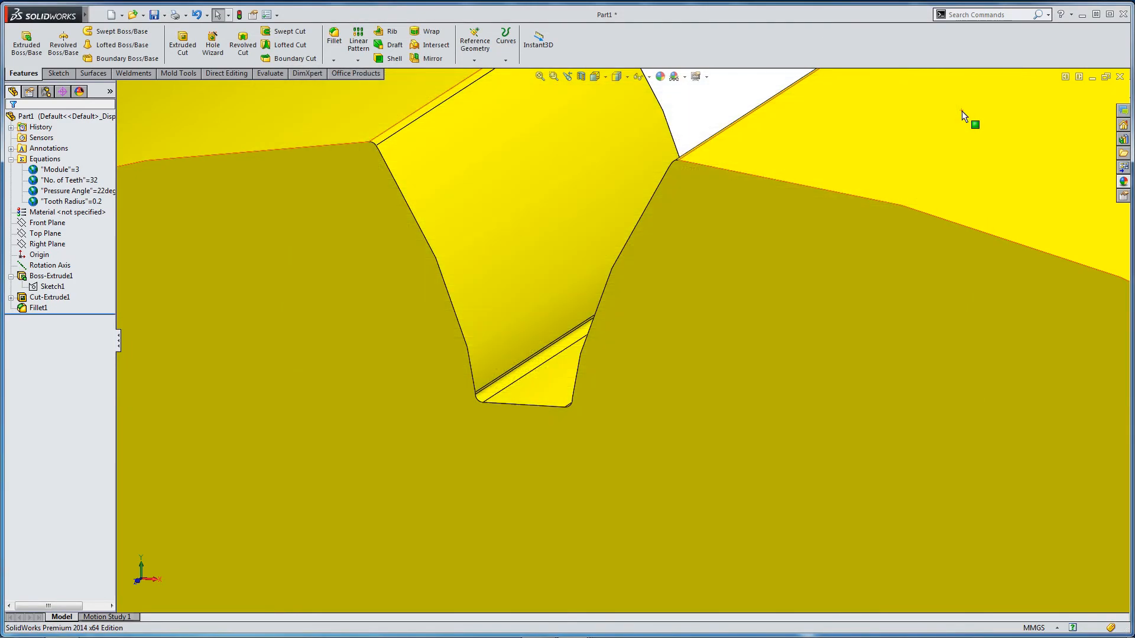
Start a Circular Pattern with the Rotation Axis as its pattern axis.
{"action": "scroll", "coordinate": [603, 375], "scroll_direction": "up", "scroll_amount": 4}
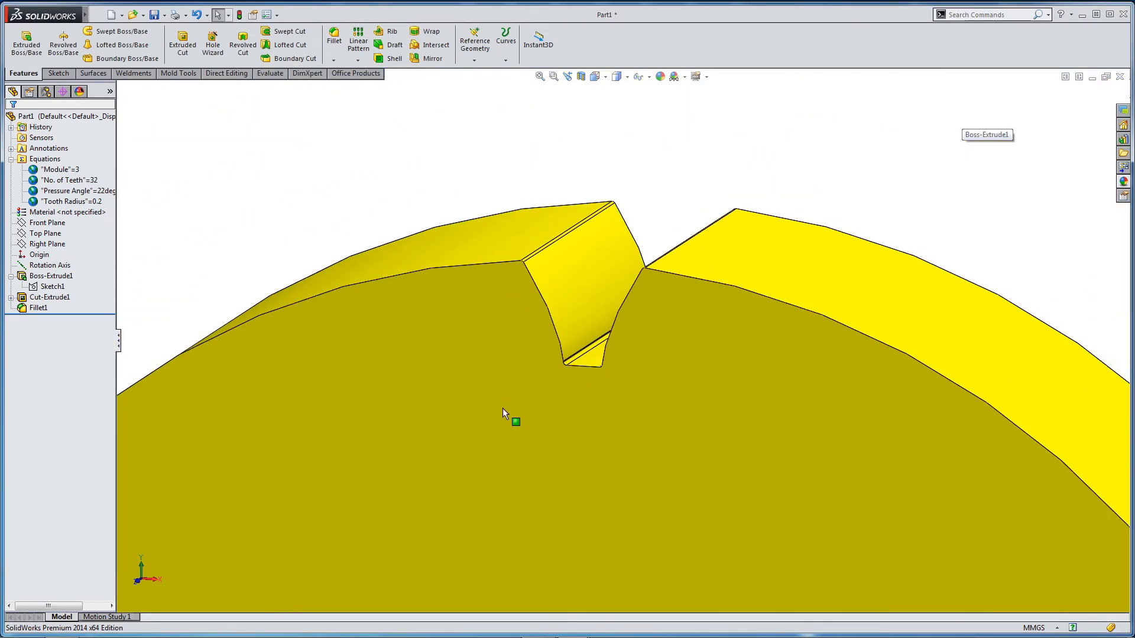
{"action": "middle_click_drag", "start_coordinate": [502, 407], "coordinate": [531, 423]}
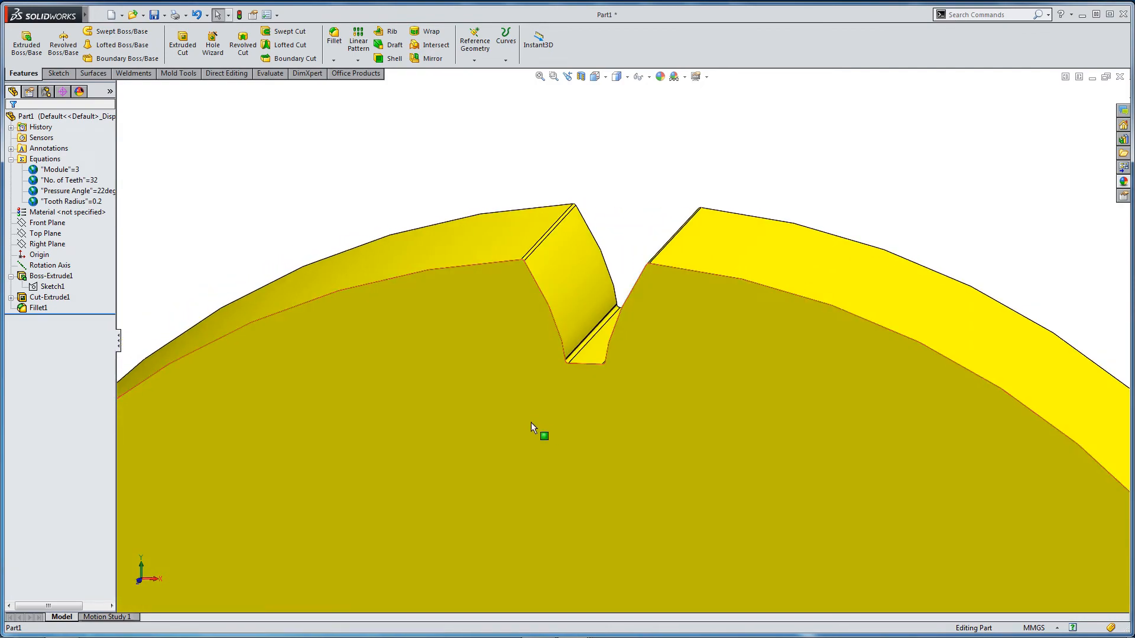
{"action": "scroll", "coordinate": [601, 445], "scroll_direction": "up", "scroll_amount": 3}
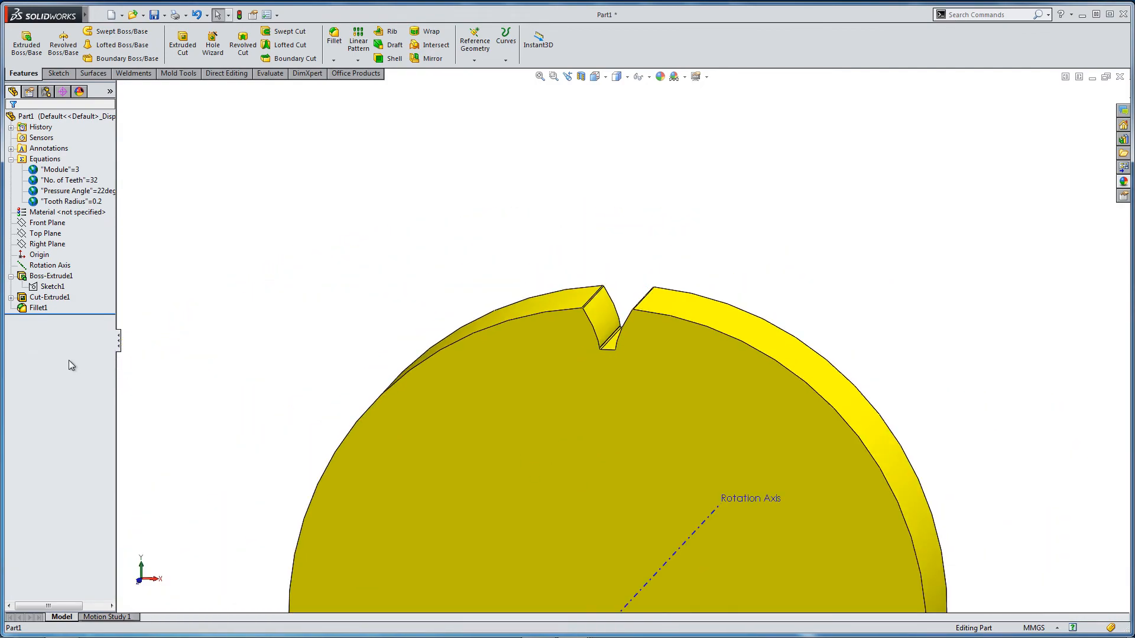
{"action": "scroll", "coordinate": [555, 523], "scroll_direction": "up", "scroll_amount": 3}
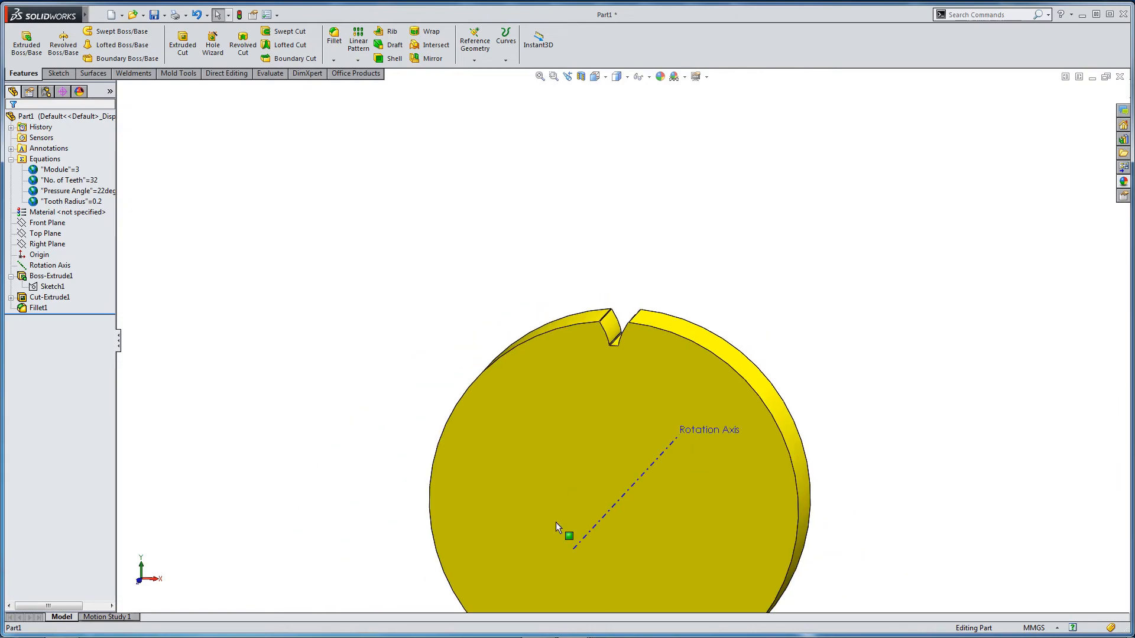
{"action": "scroll", "coordinate": [578, 524], "scroll_direction": "down", "scroll_amount": 2}
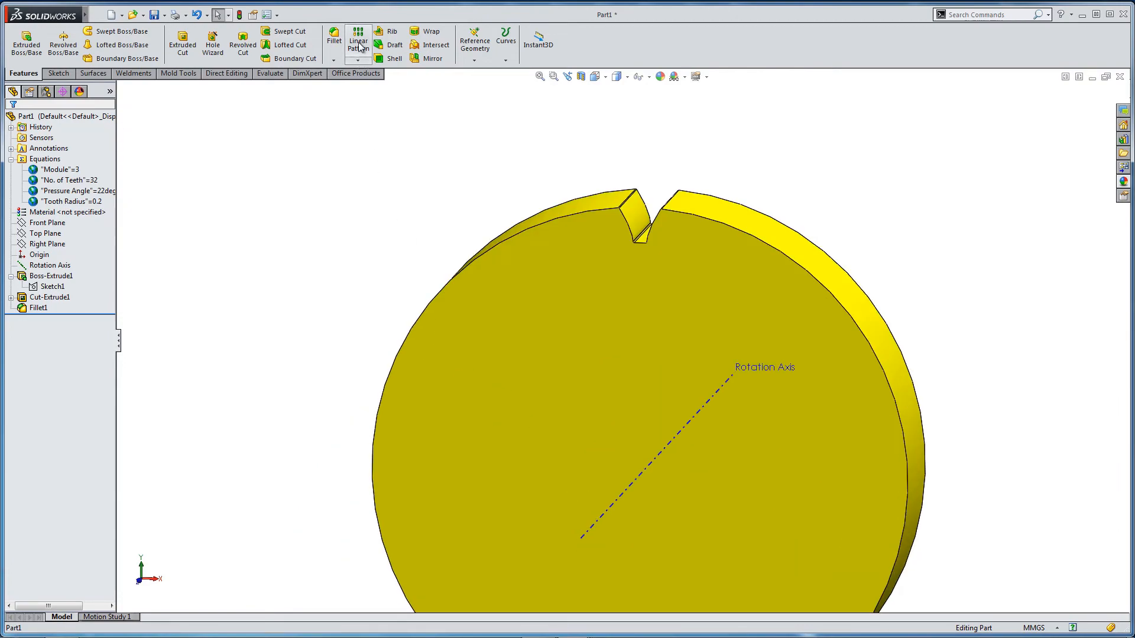
{"action": "left_click", "coordinate": [358, 61]}
{"action": "left_click", "coordinate": [362, 82]}
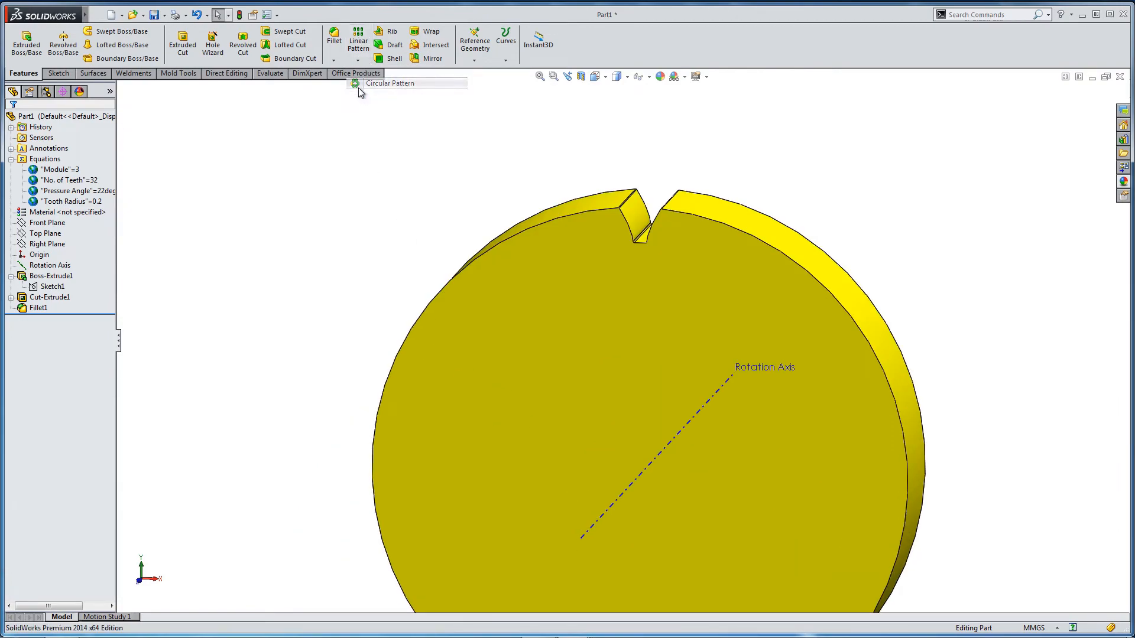
{"action": "left_click", "coordinate": [47, 159]}
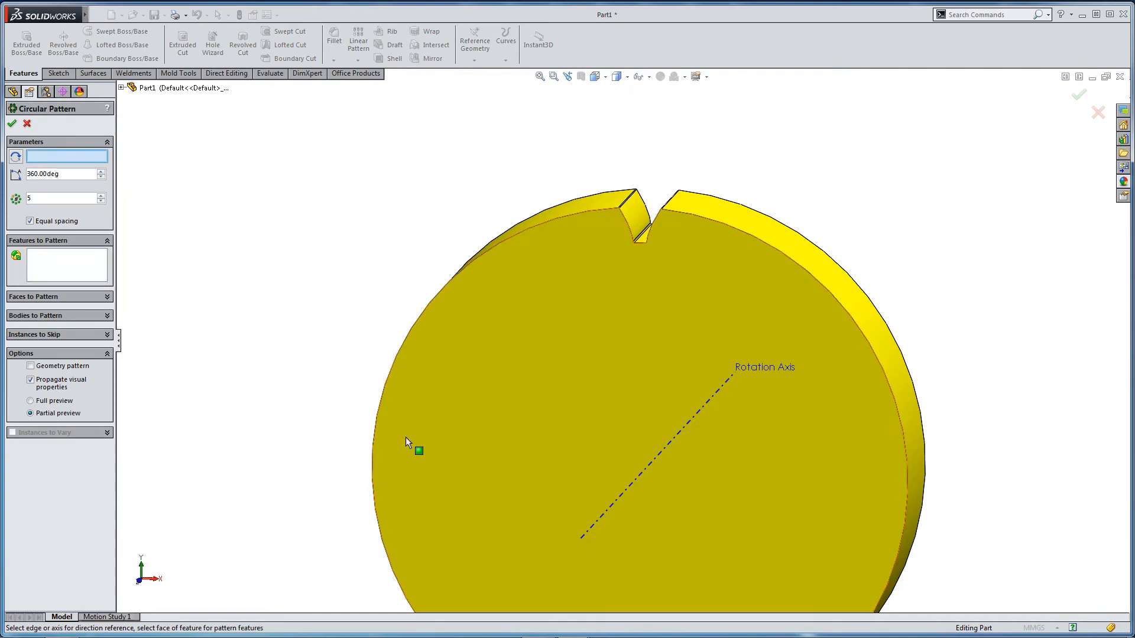
{"action": "left_click", "coordinate": [615, 502]}
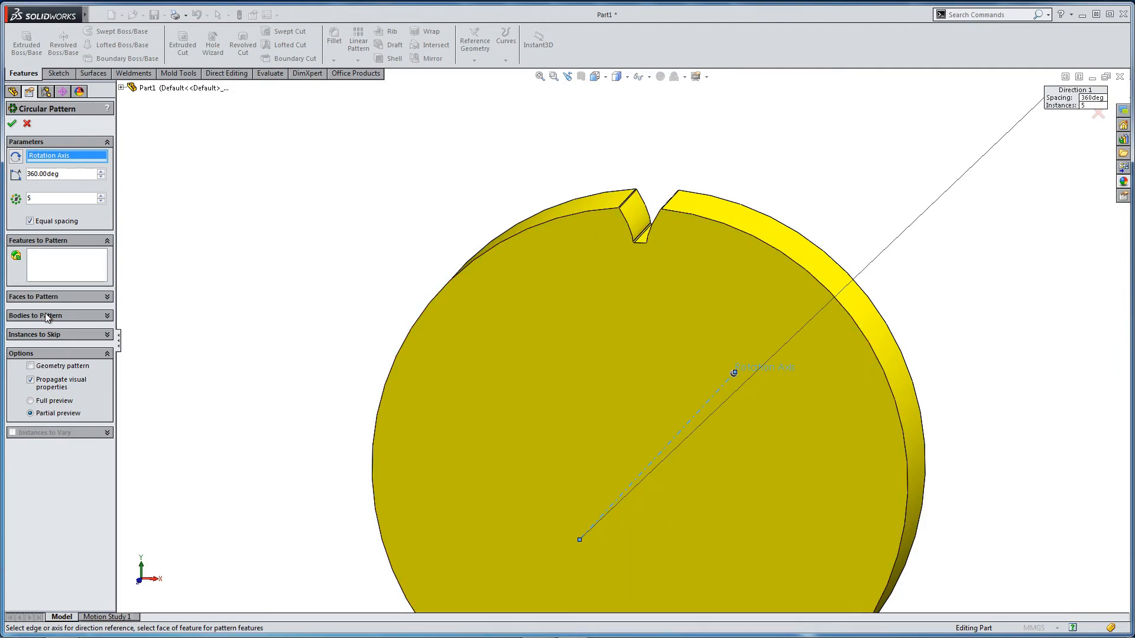
Pattern Cut-Extrude1 and Fillet1 as 5 equally spaced instances over 360 degrees and complete the circular pattern.
{"action": "left_click", "coordinate": [66, 276]}
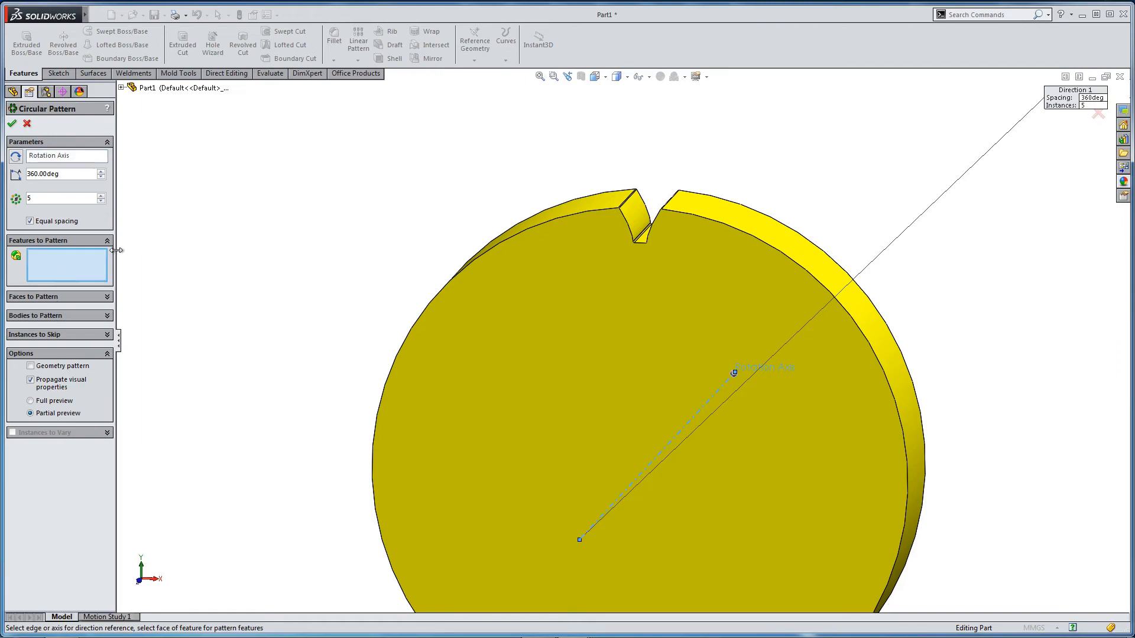
{"action": "left_click", "coordinate": [121, 88]}
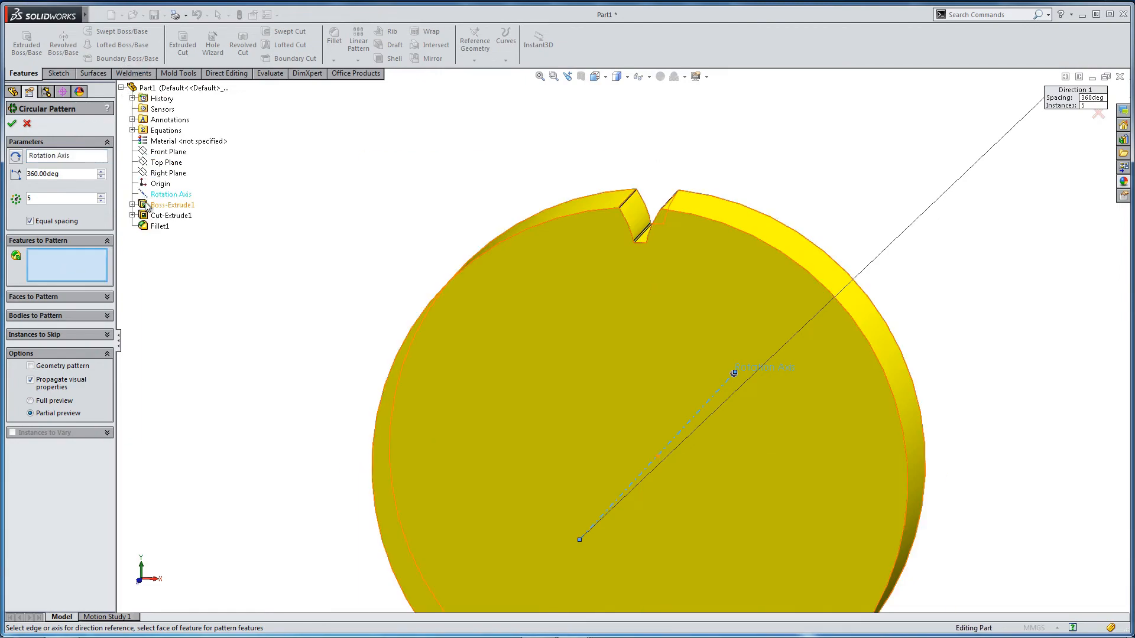
{"action": "left_click", "coordinate": [170, 216]}
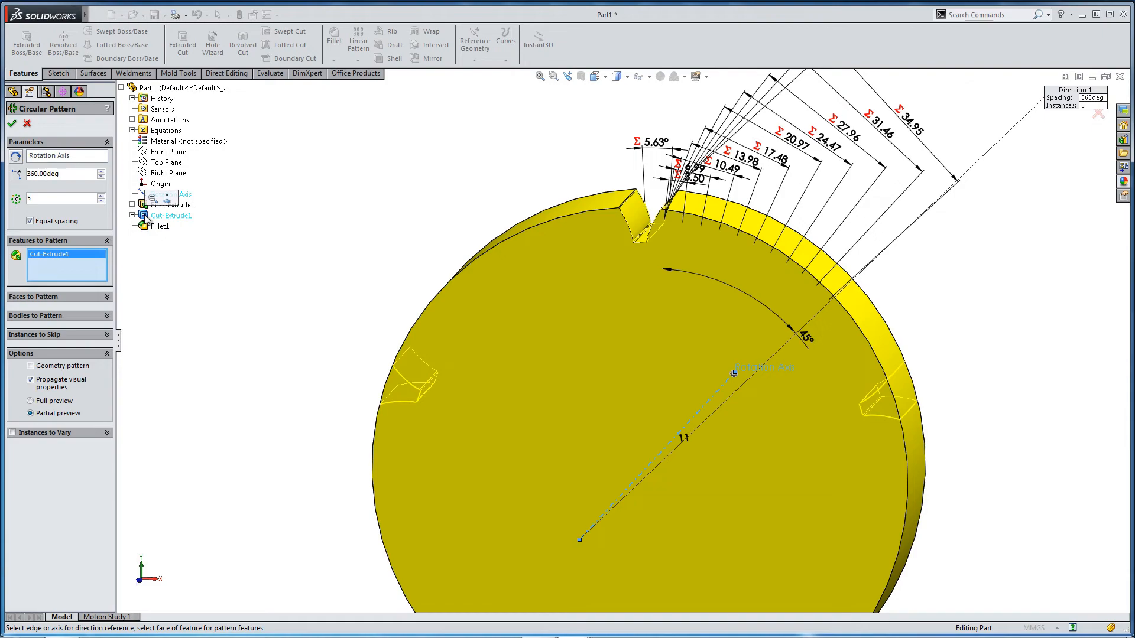
{"action": "left_click", "coordinate": [159, 226]}
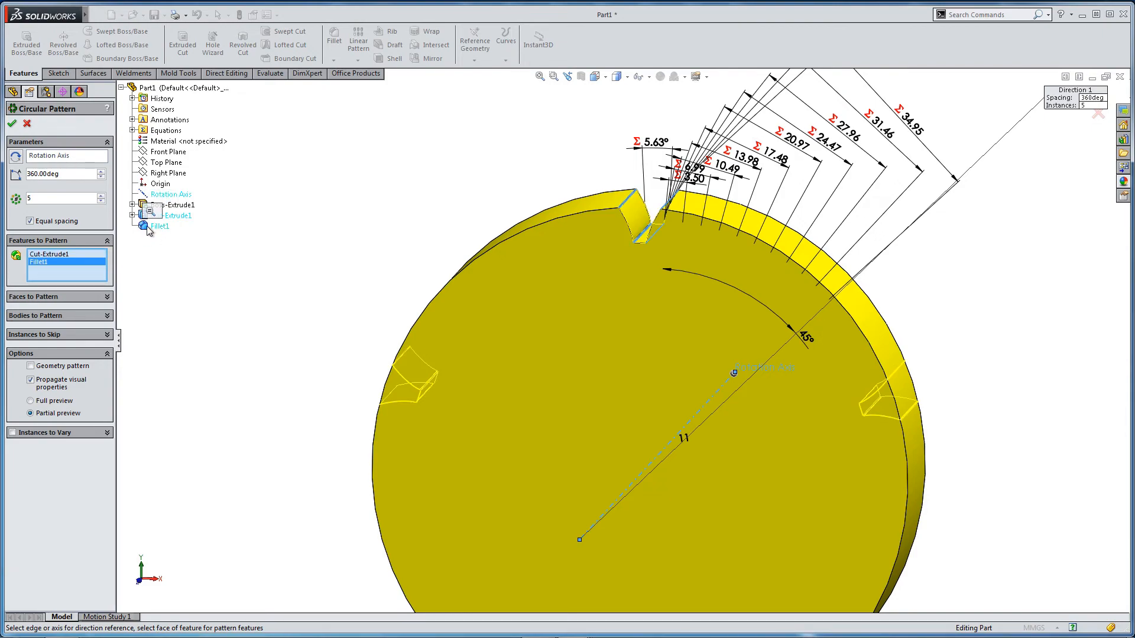
{"action": "left_click", "coordinate": [11, 125]}
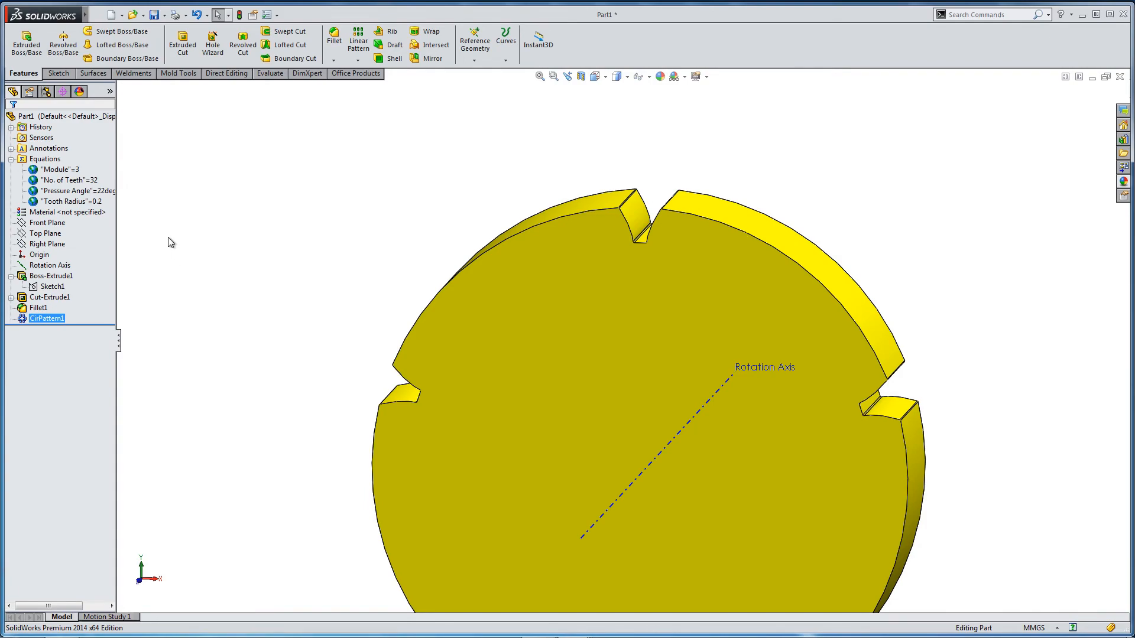
Link the circular pattern's instance count D1@CirPattern1 to the "No. of Teeth" global variable in the equations and apply the change.
{"action": "right_click", "coordinate": [55, 164]}
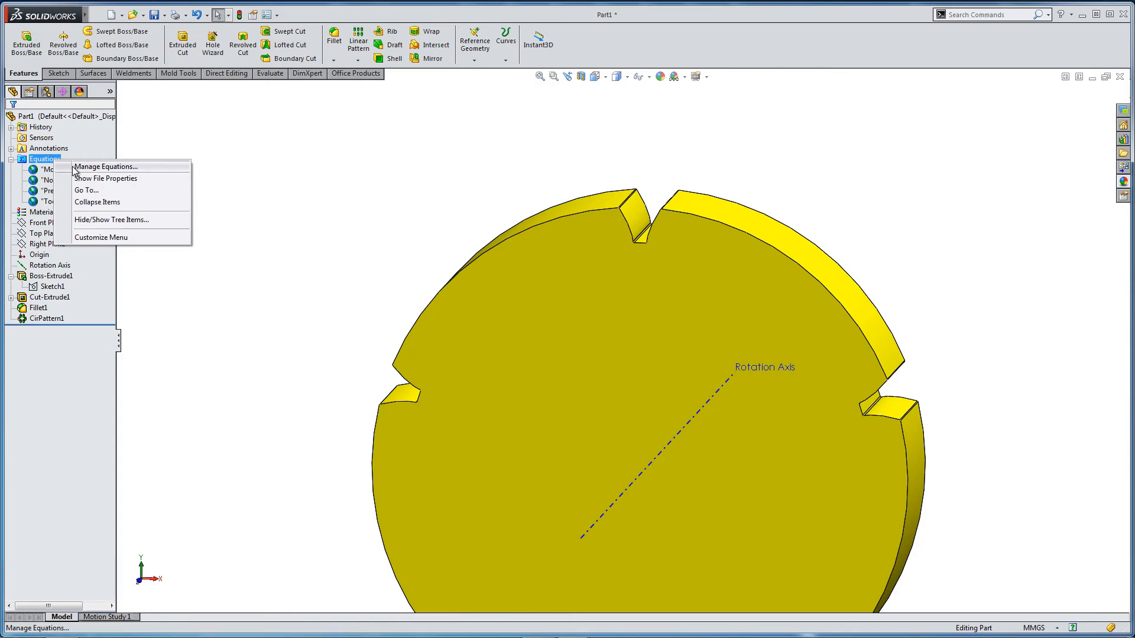
{"action": "left_click", "coordinate": [596, 78]}
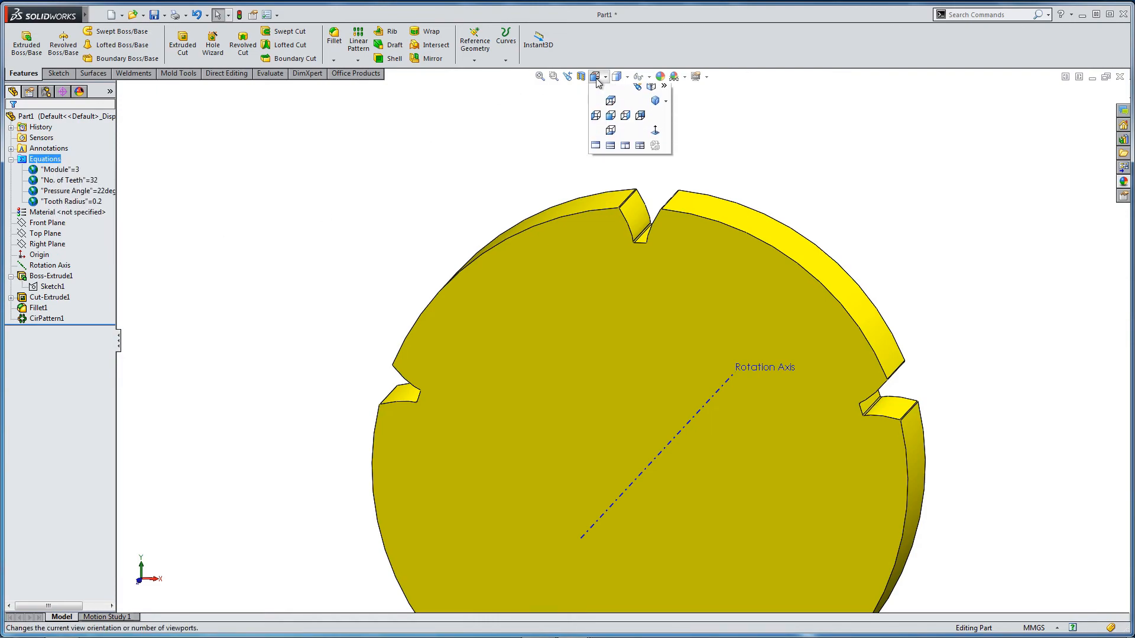
{"action": "left_click", "coordinate": [611, 120]}
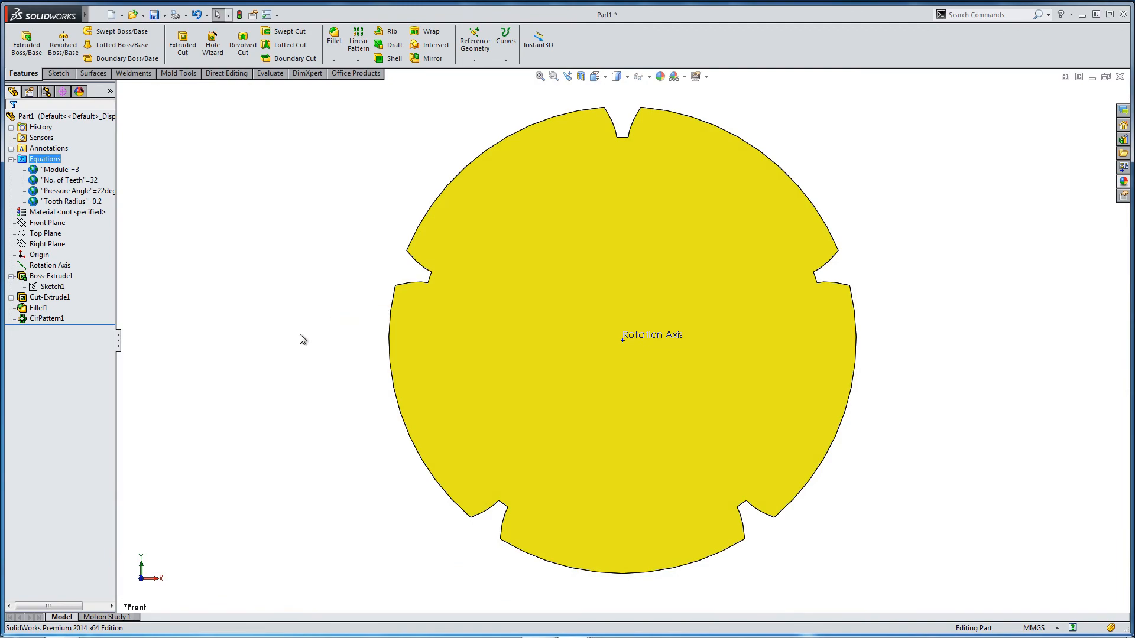
{"action": "right_click", "coordinate": [36, 161]}
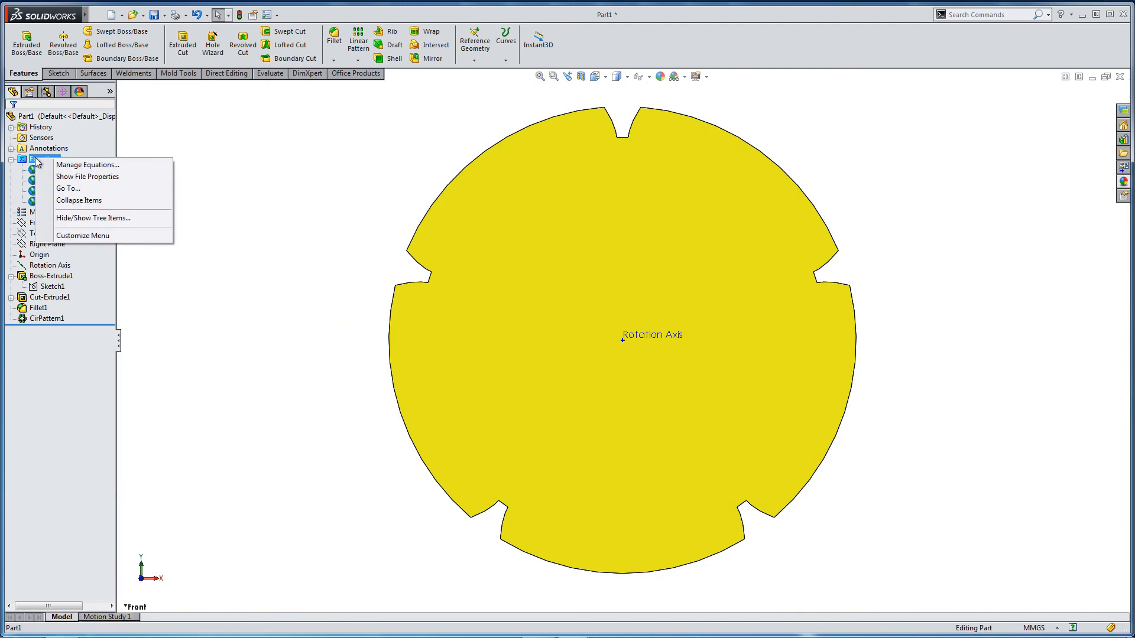
{"action": "left_click", "coordinate": [67, 166]}
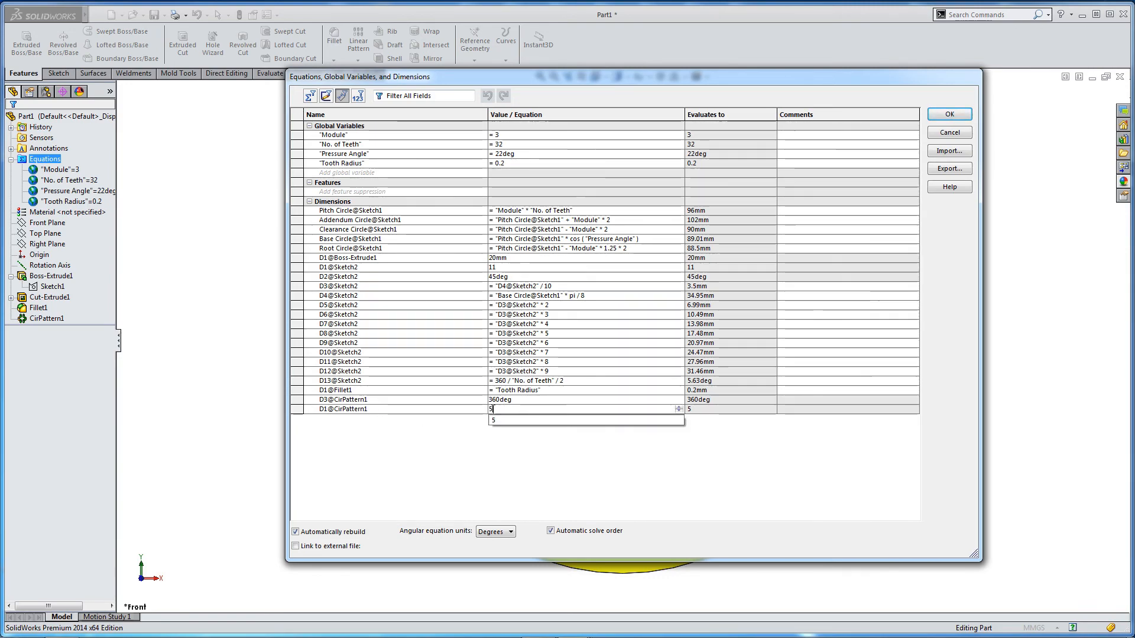
{"action": "left_click", "coordinate": [491, 409]}
{"action": "type", "text": "="}
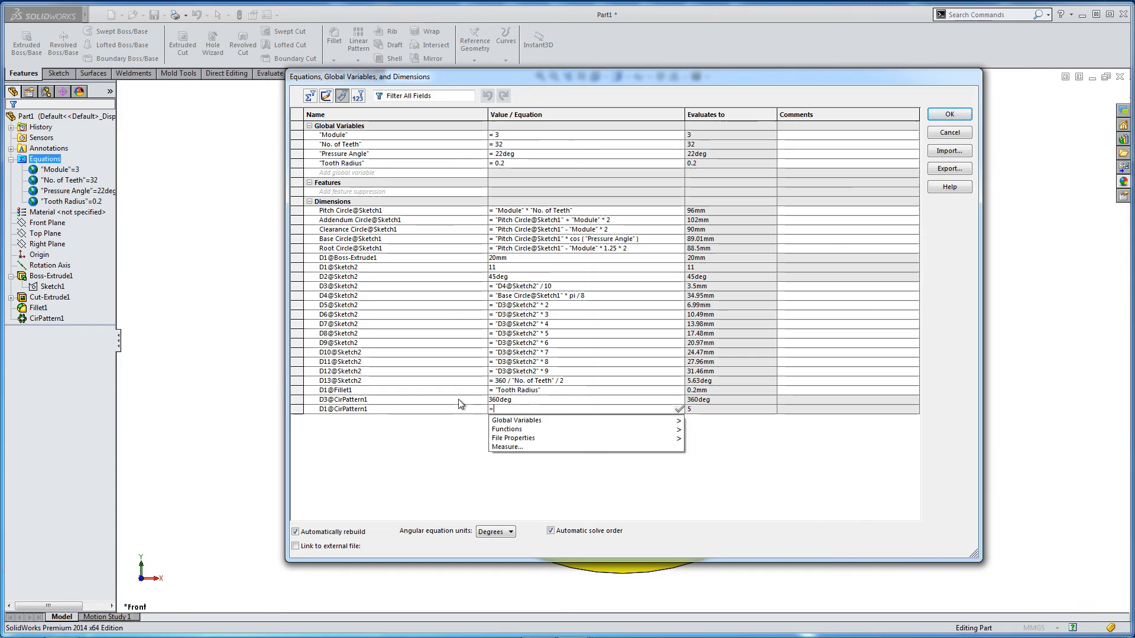
{"action": "key", "text": "Right"}
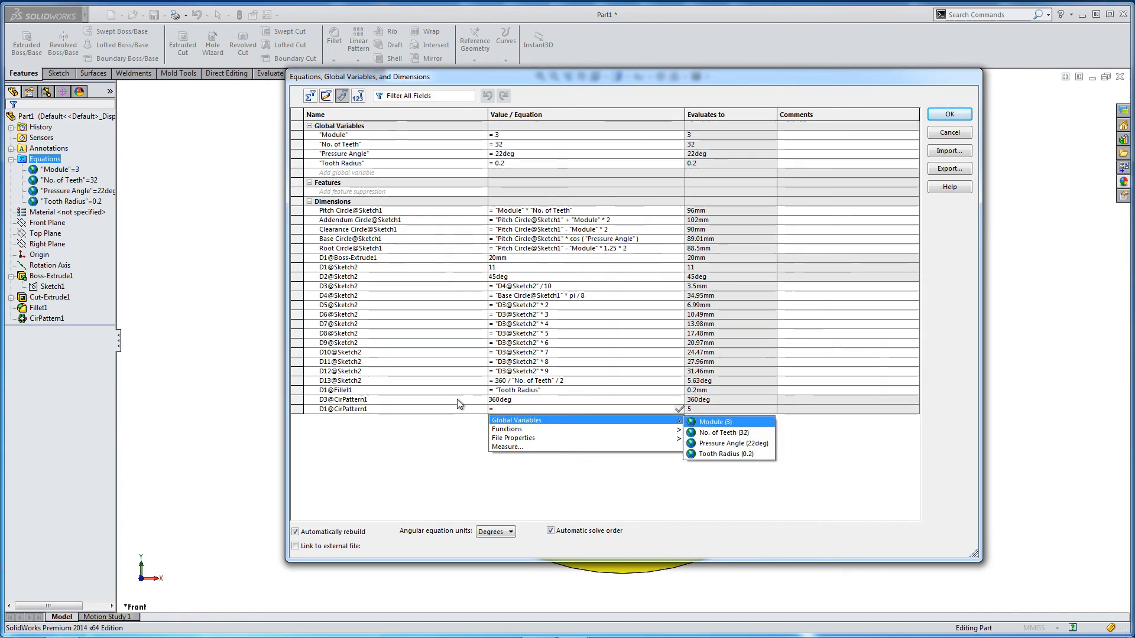
{"action": "key", "text": "Down"}
{"action": "key", "text": "Down"}
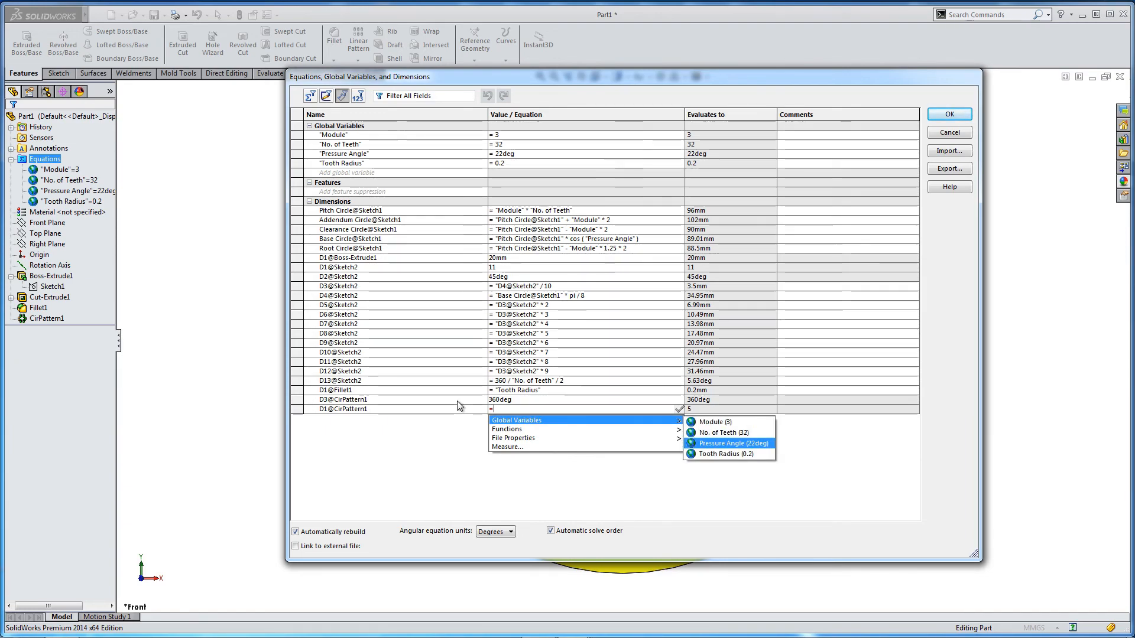
{"action": "key", "text": "Up"}
{"action": "key", "text": "Return"}
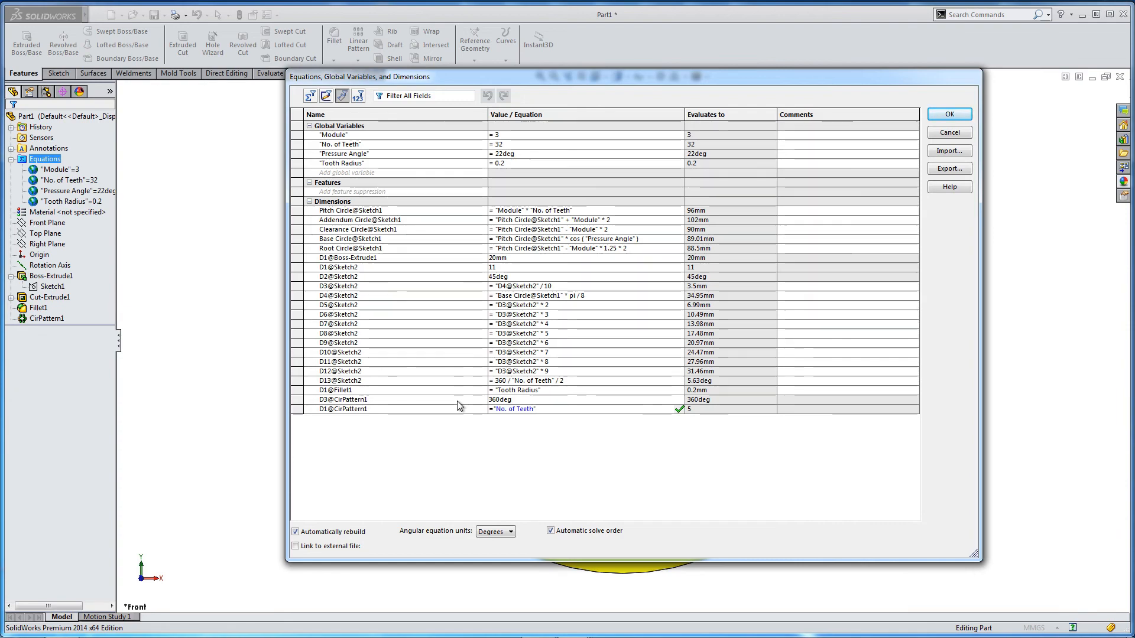
{"action": "key", "text": "Return"}
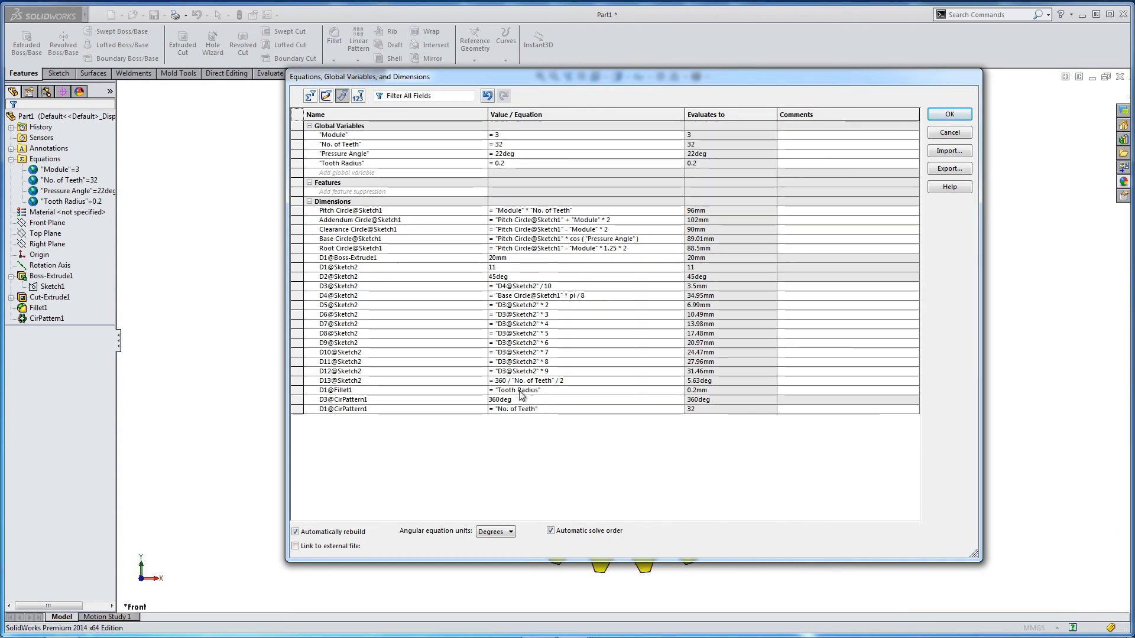
{"action": "left_click", "coordinate": [948, 114]}
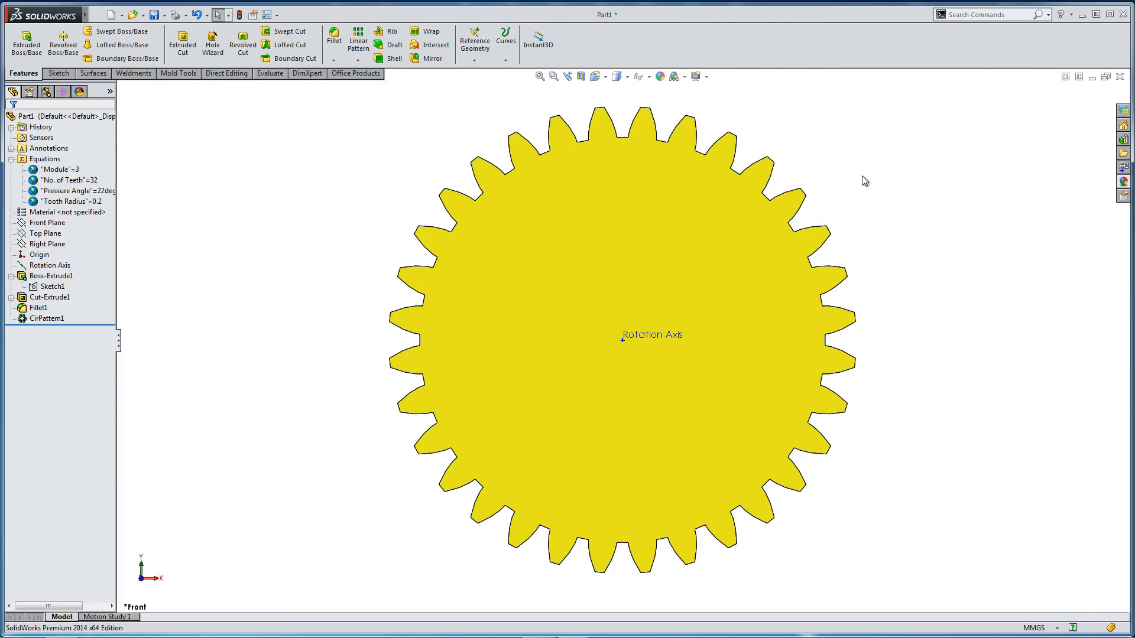
Set the "Module" global variable to 2 in the equations, keeping the gear in view beside the dialog.
{"action": "middle_click_drag", "start_coordinate": [666, 210], "coordinate": [561, 278]}
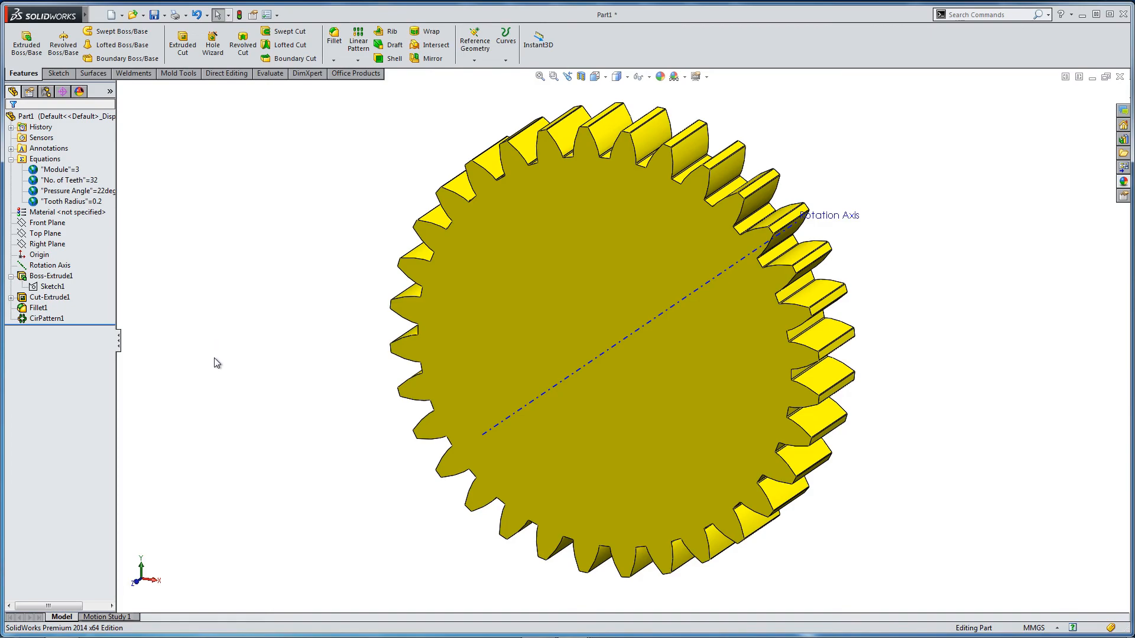
{"action": "middle_click_drag", "start_coordinate": [215, 363], "coordinate": [248, 355]}
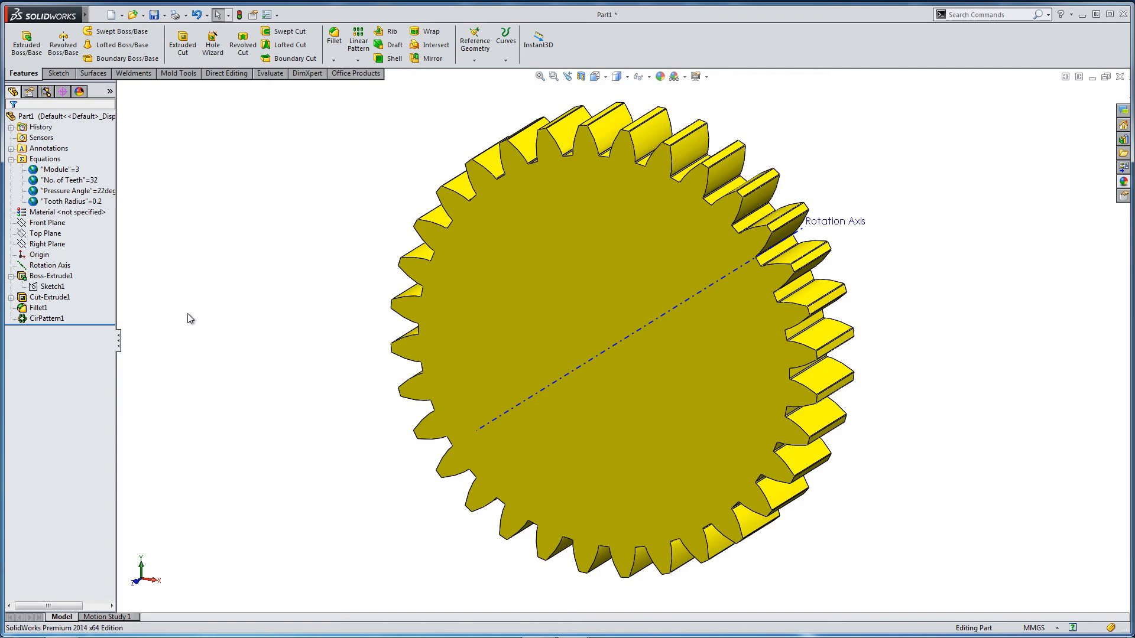
{"action": "left_click", "coordinate": [98, 213]}
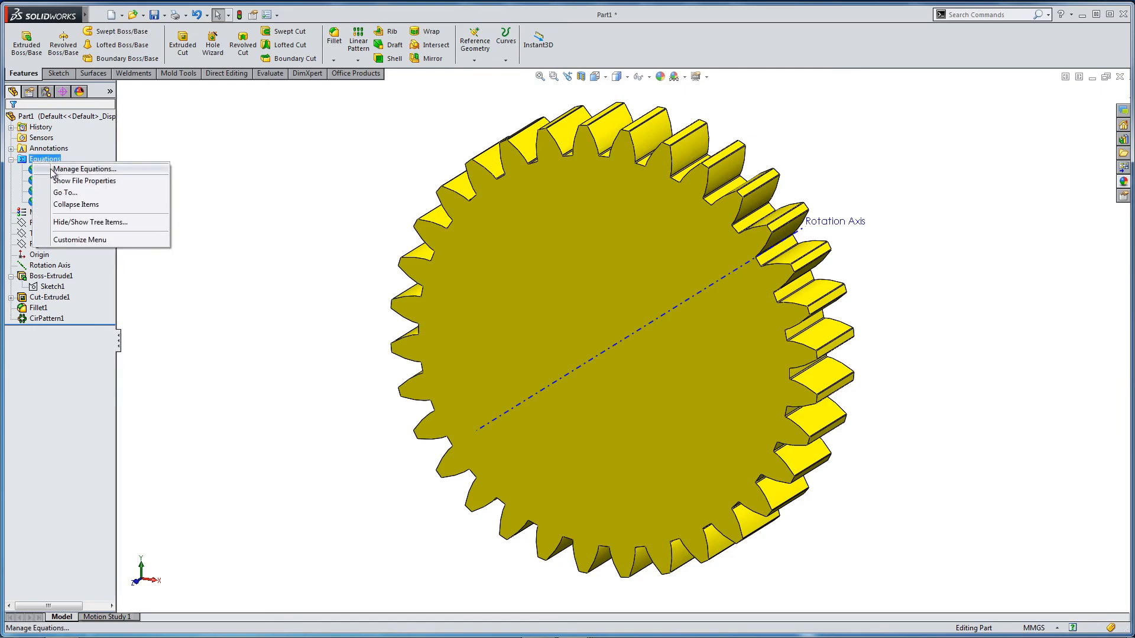
{"action": "left_click", "coordinate": [84, 169]}
{"action": "left_click_drag", "start_coordinate": [541, 81], "coordinate": [1049, 102]}
{"action": "left_click", "coordinate": [1020, 157]}
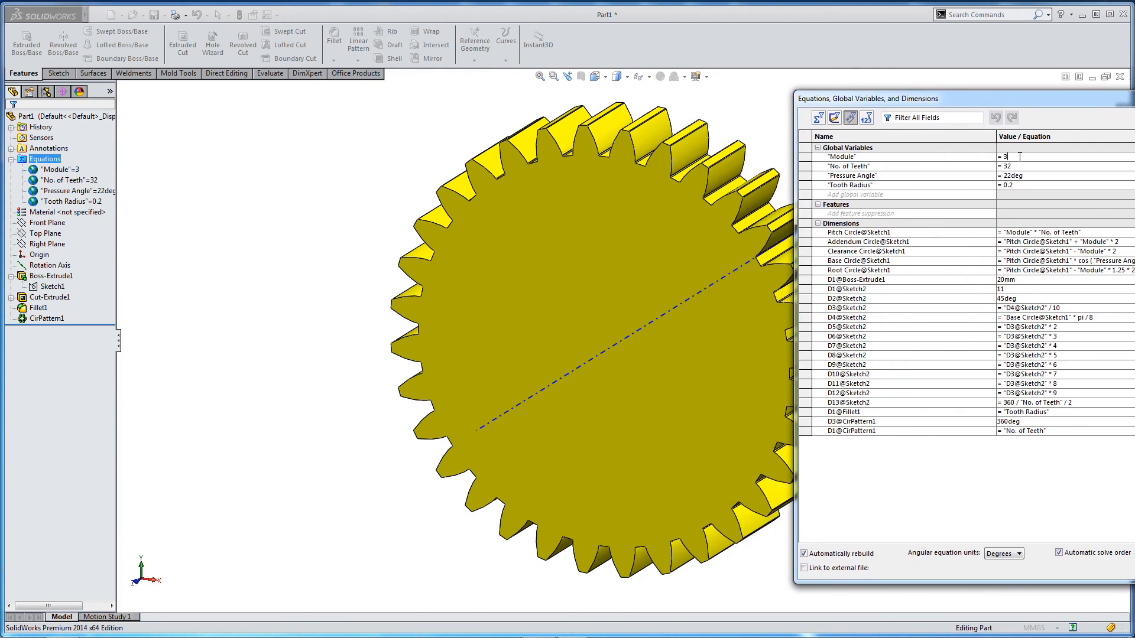
{"action": "key", "text": "BackSpace"}
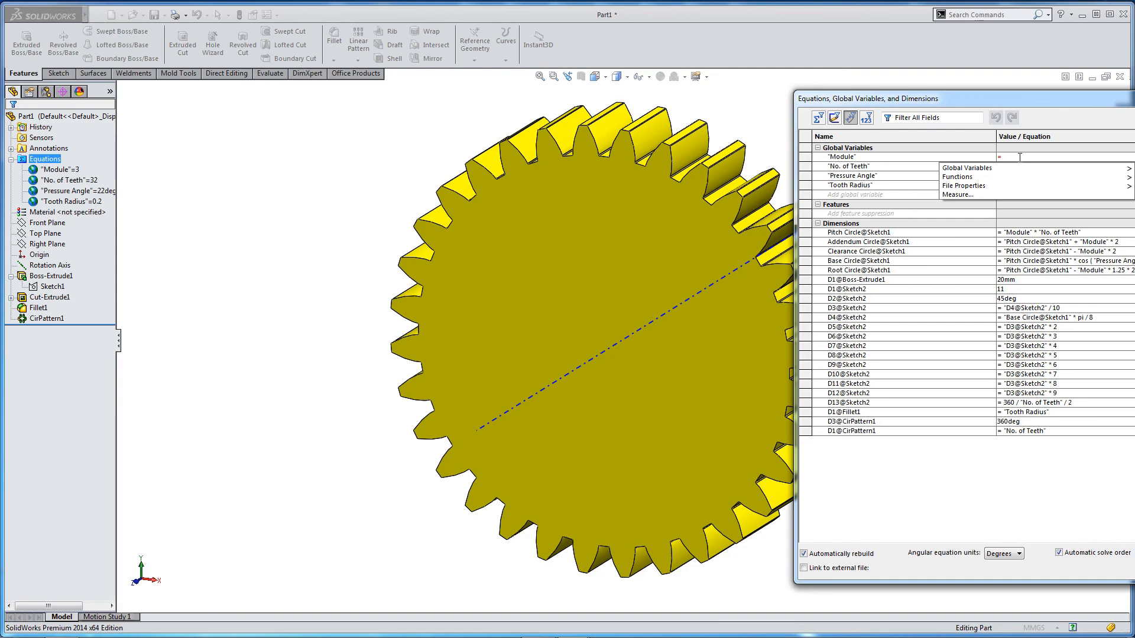
{"action": "type", "text": "2"}
{"action": "key", "text": "Return"}
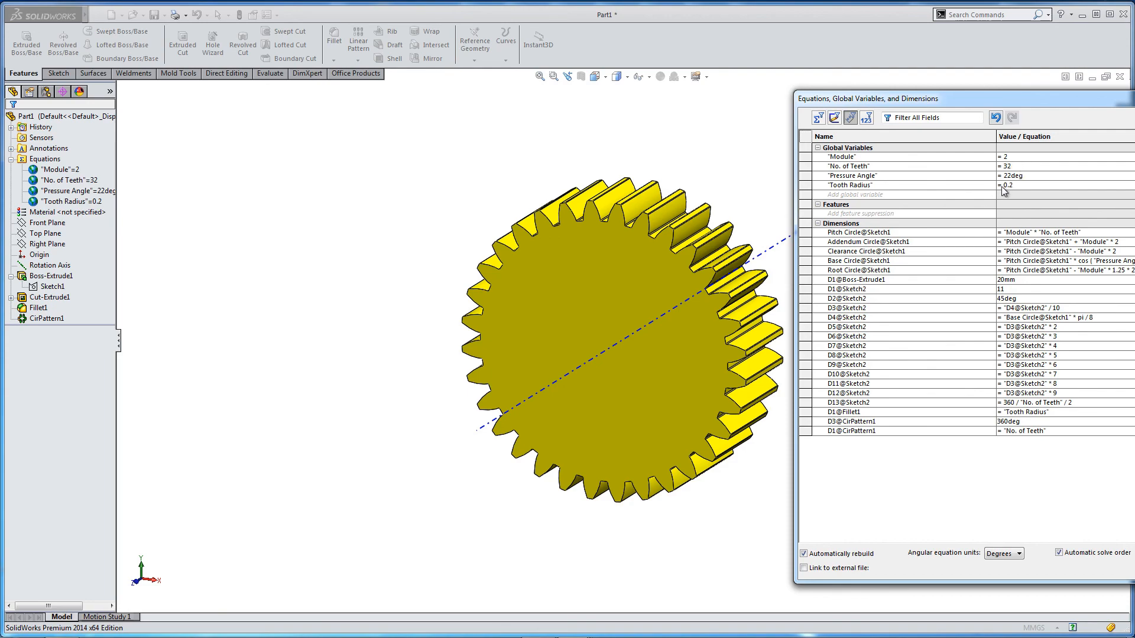
Set the "No. of Teeth" global variable to 25.
{"action": "key", "text": "BackSpace"}
{"action": "key", "text": "BackSpace"}
{"action": "type", "text": "25"}
{"action": "key", "text": "Return"}
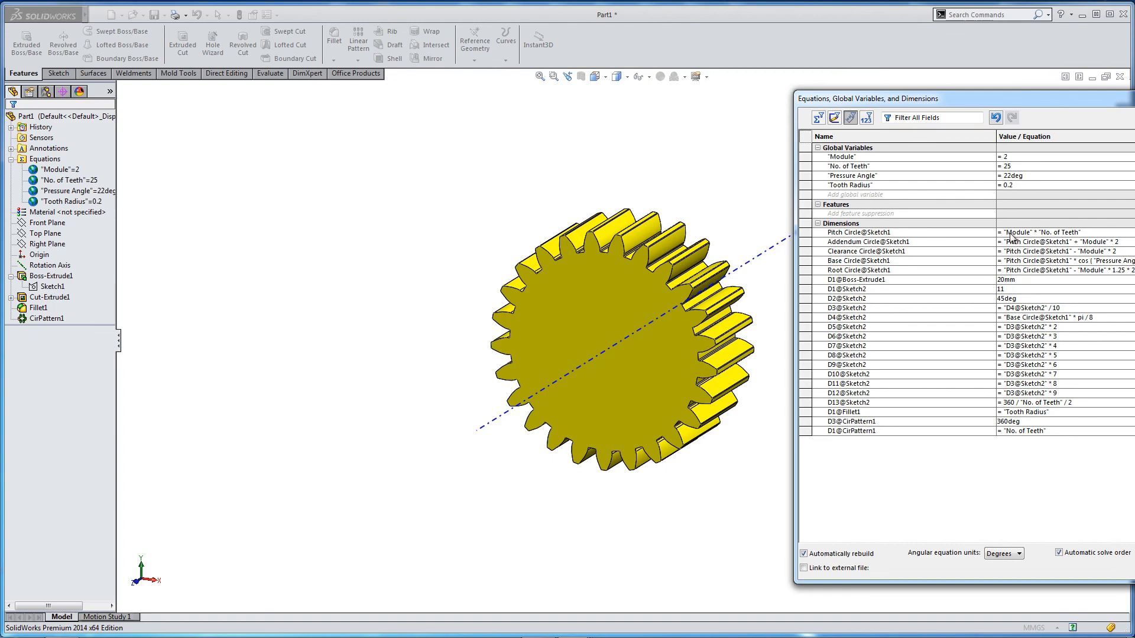
Restore the "No. of Teeth" global variable to 32.
{"action": "left_click", "coordinate": [1024, 166]}
{"action": "key", "text": "BackSpace"}
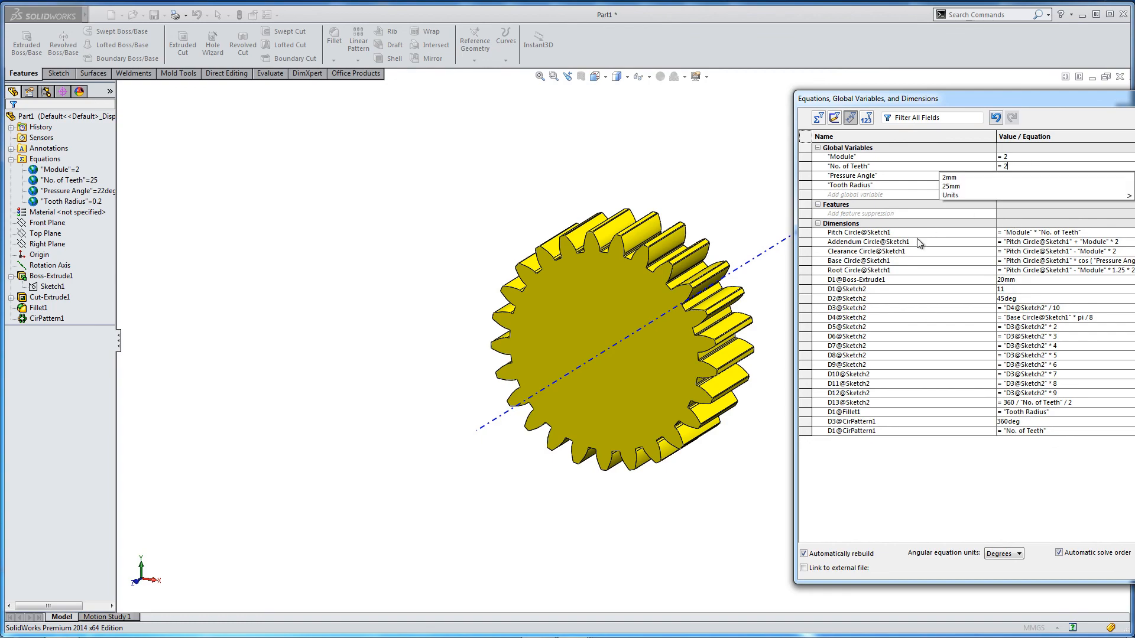
{"action": "key", "text": "BackSpace"}
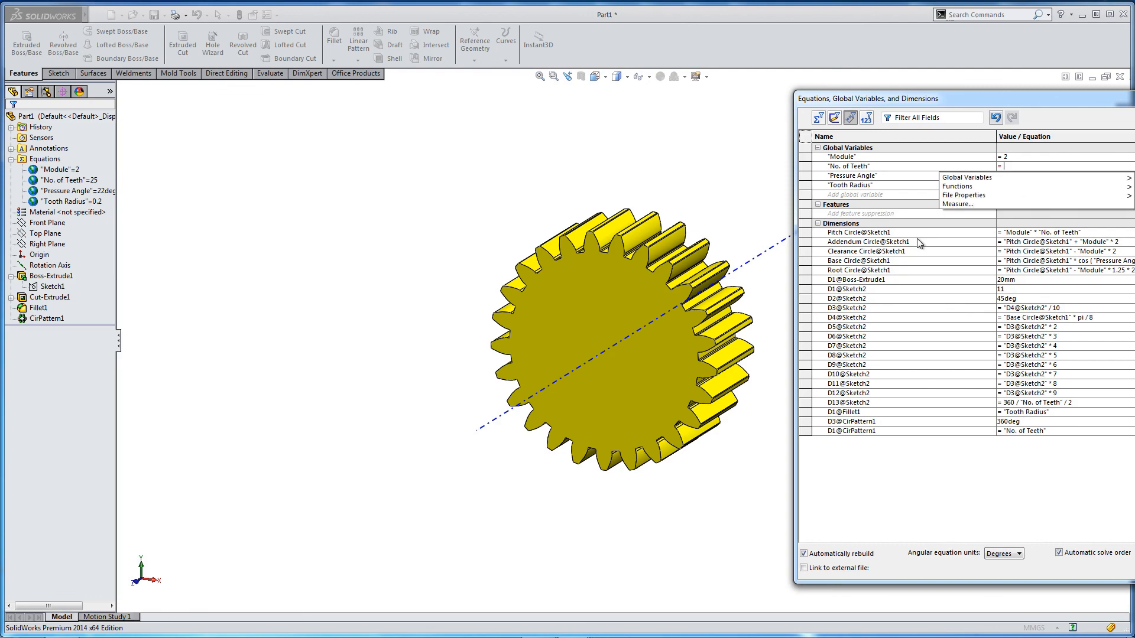
{"action": "type", "text": "32"}
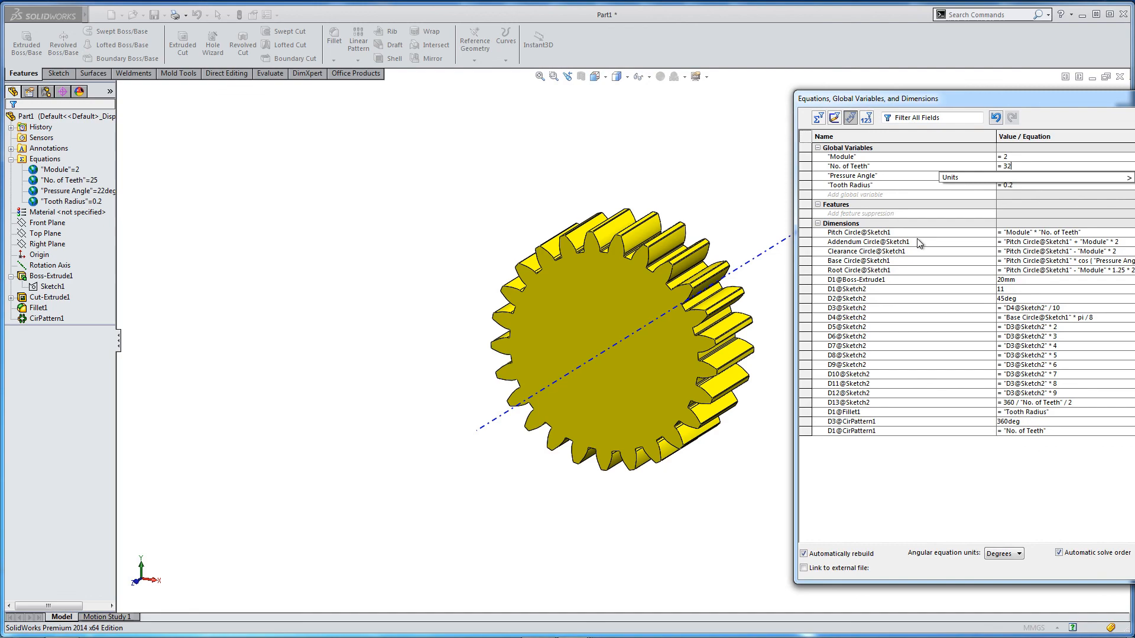
{"action": "key", "text": "Return"}
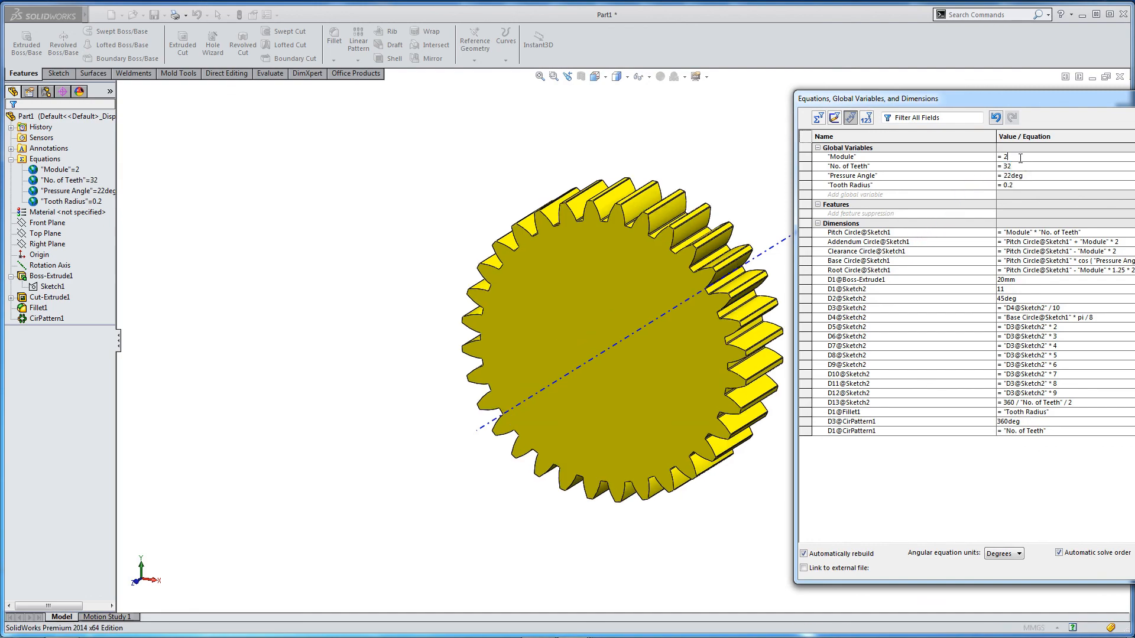
Restore the "Module" global variable to 3 and apply the equations.
{"action": "left_click", "coordinate": [1013, 156]}
{"action": "key", "text": "BackSpace"}
{"action": "type", "text": "3"}
{"action": "key", "text": "Return"}
{"action": "left_click_drag", "start_coordinate": [1062, 98], "coordinate": [546, 69]}
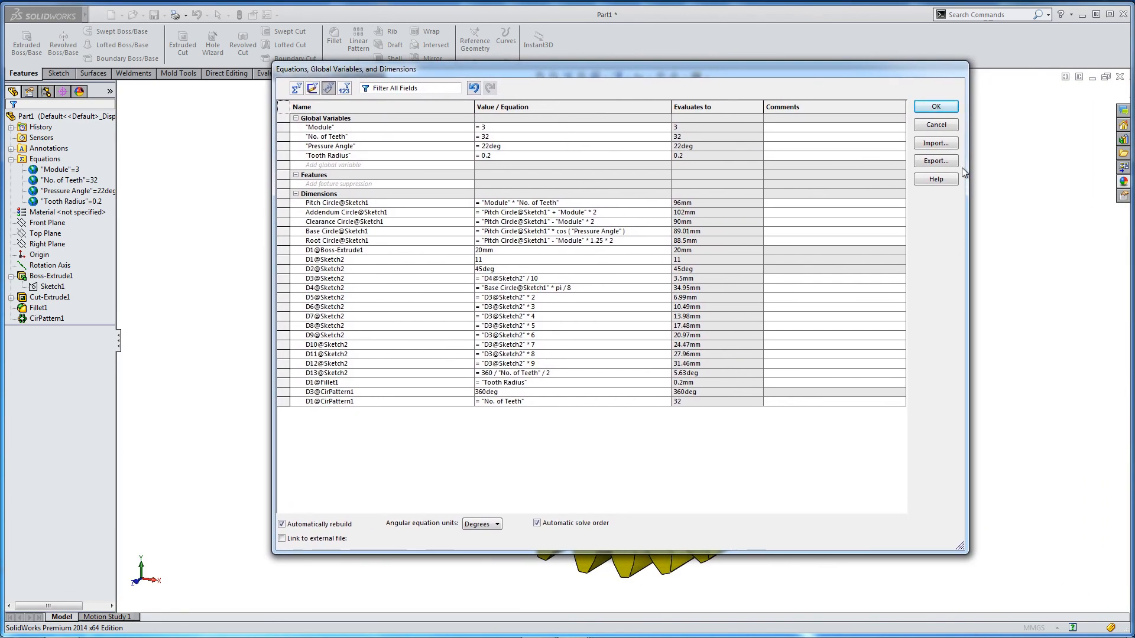
{"action": "left_click", "coordinate": [946, 108]}
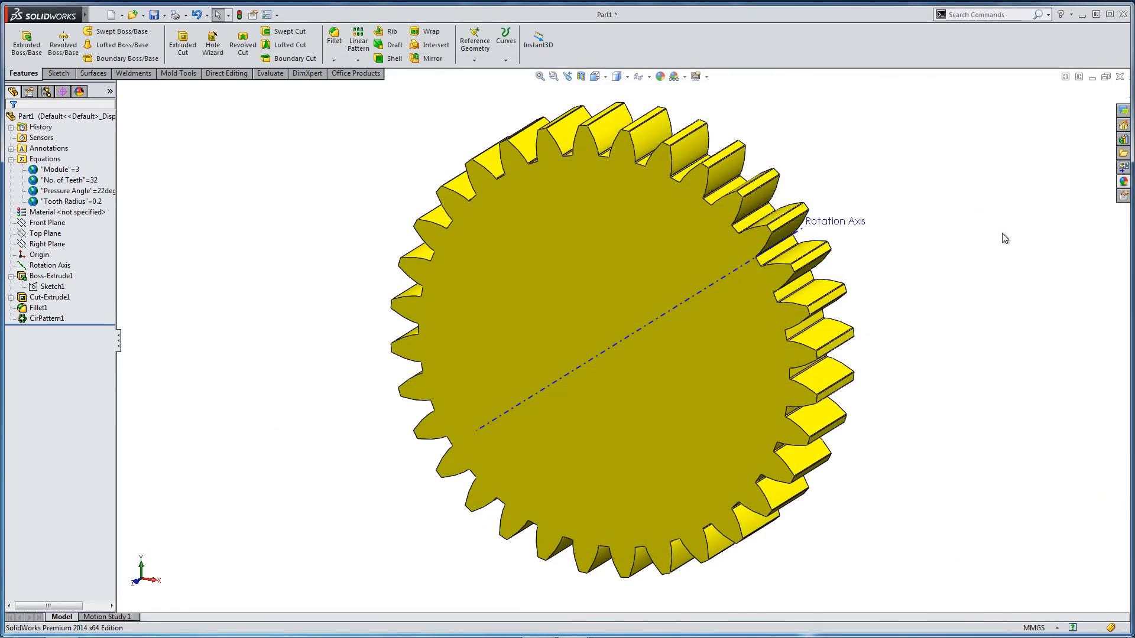